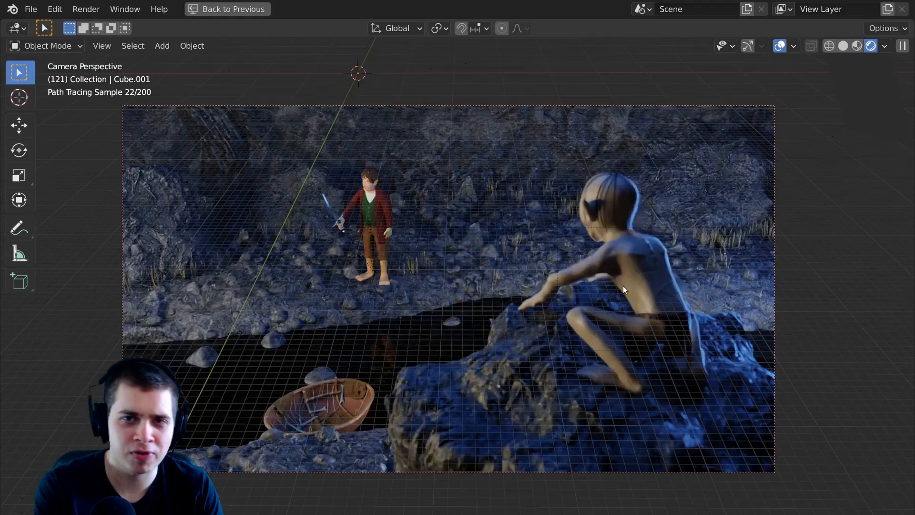
middle_click_drag(623, 285, 592, 285)
mouse_move(627, 333)
middle_mouse_down()
mouse_move(505, 310)
mouse_move(531, 319)
middle_mouse_up()
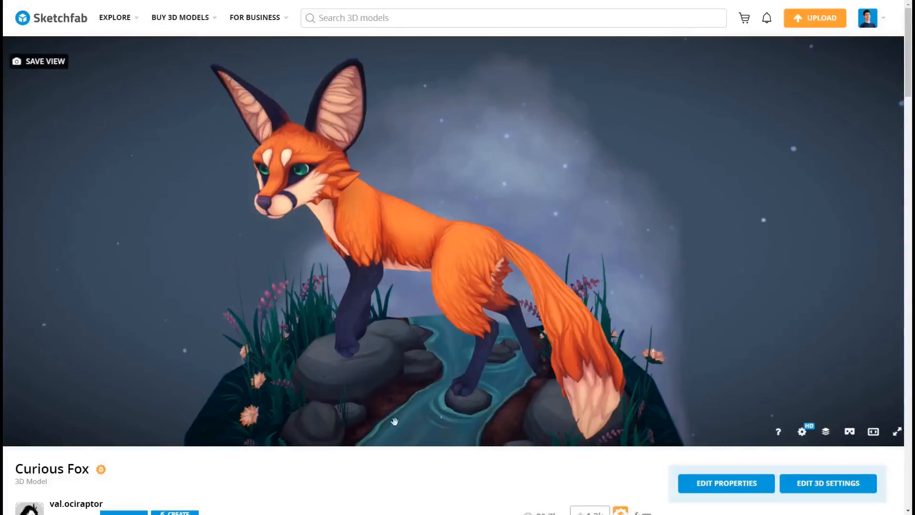
Browse 3D models on Sketchfab, viewing Curious Fox, the store's character listings and Wizard Cat from several angles and in the model inspector.
left_click_drag(552, 401, 551, 367)
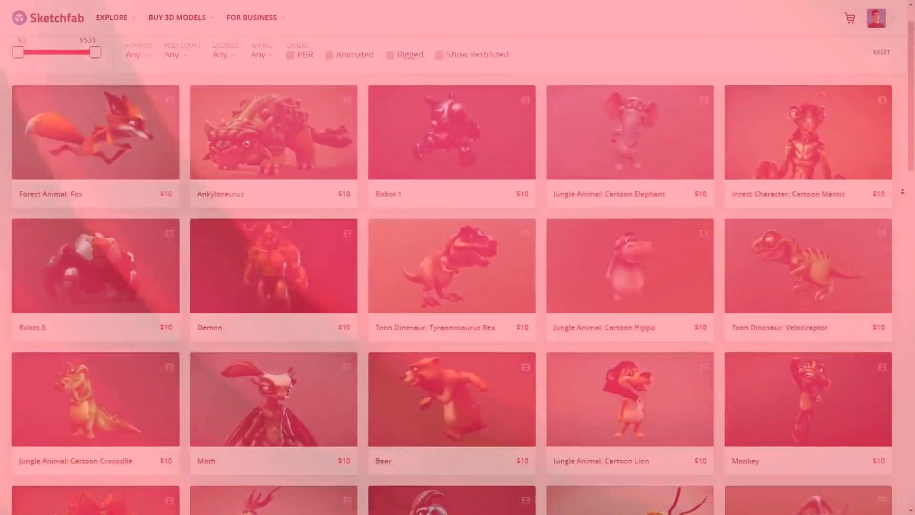
scroll(902, 191, "down", 7)
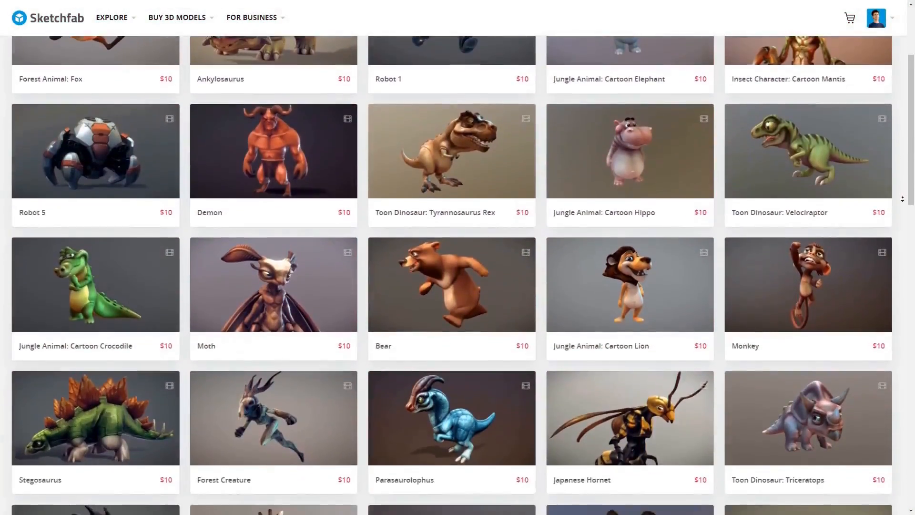
scroll(902, 201, "down", 4)
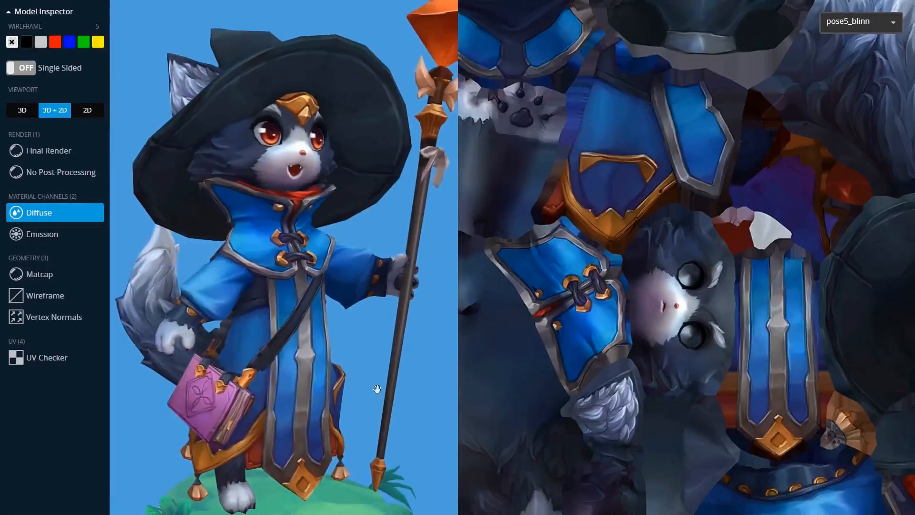
left_click_drag(658, 138, 658, 161)
key("5")
mouse_move(365, 290)
left_mouse_down()
mouse_move(317, 290)
mouse_move(365, 290)
left_mouse_up()
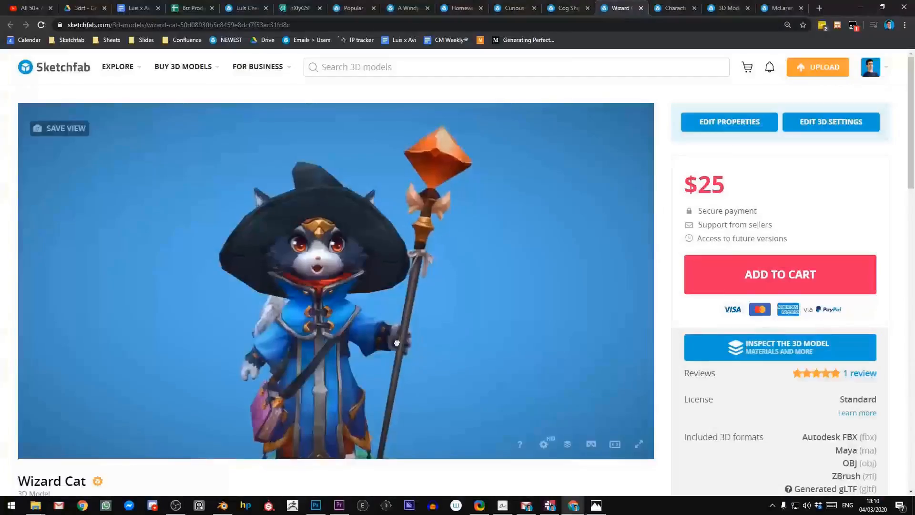
mouse_move(408, 333)
left_mouse_down()
mouse_move(471, 333)
mouse_move(408, 334)
left_mouse_up()
scroll(408, 328, "down", 3)
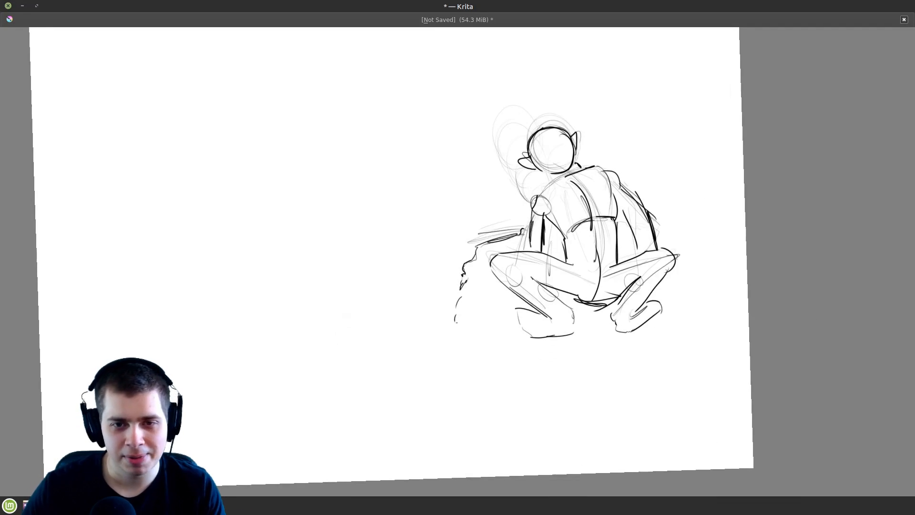
In Krita, draw the jagged edge of the rock the crouching figure sits on.
left_click_drag(452, 315, 458, 327)
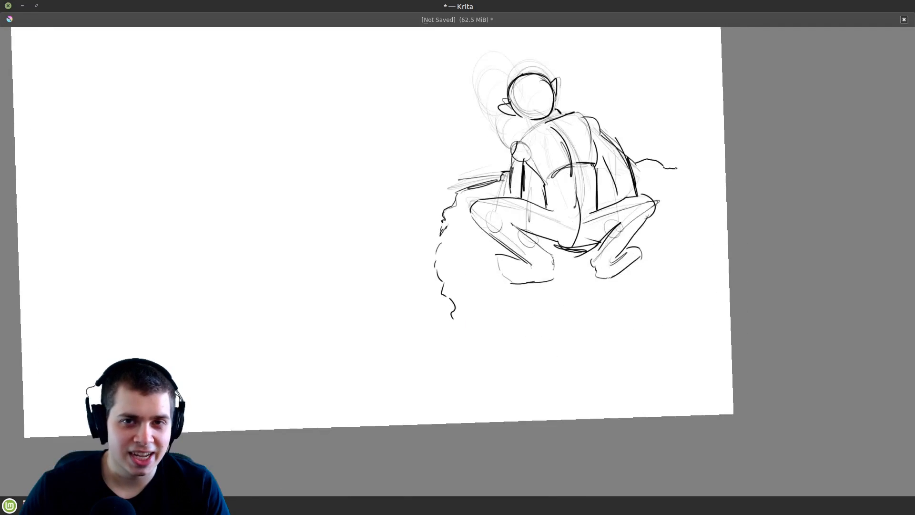
key("minus")
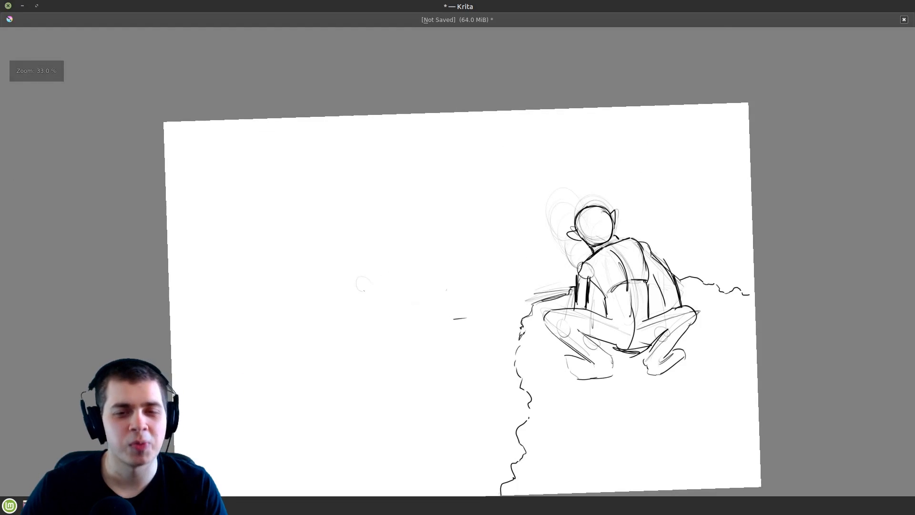
Sketch a smaller standing figure holding a sword across from the crouching figure, and refine it with darker outlines.
left_click_drag(360, 277, 362, 292)
middle_click_drag(360, 276, 359, 259)
left_click_drag(330, 273, 321, 265)
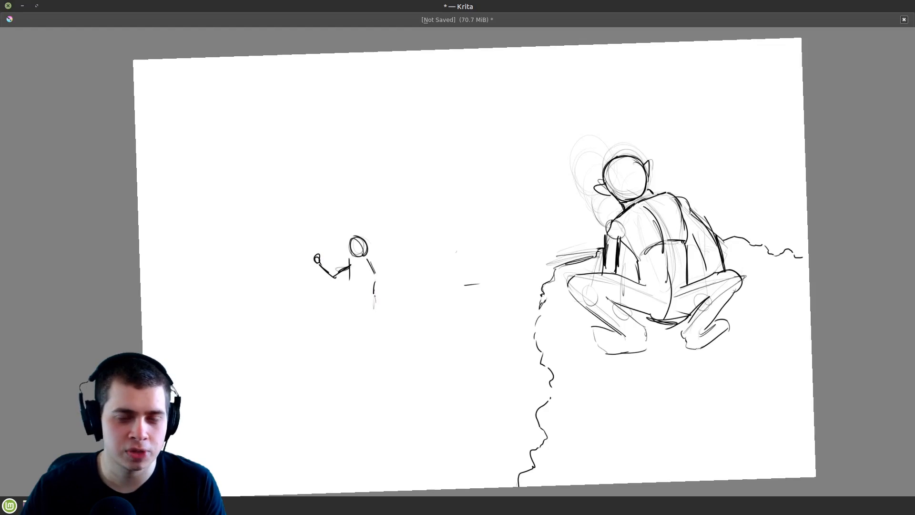
left_click_drag(392, 312, 399, 322)
left_click_drag(365, 320, 364, 328)
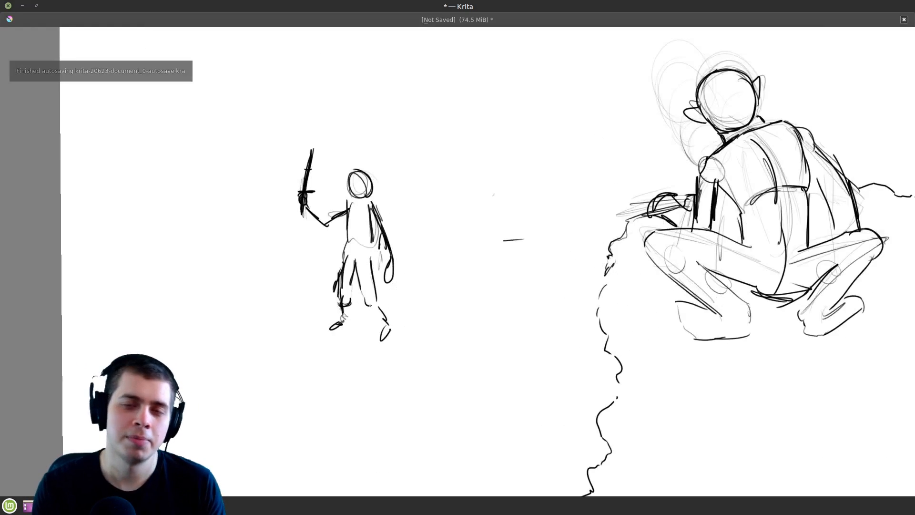
left_click_drag(377, 261, 383, 302)
left_click_drag(375, 324, 377, 308)
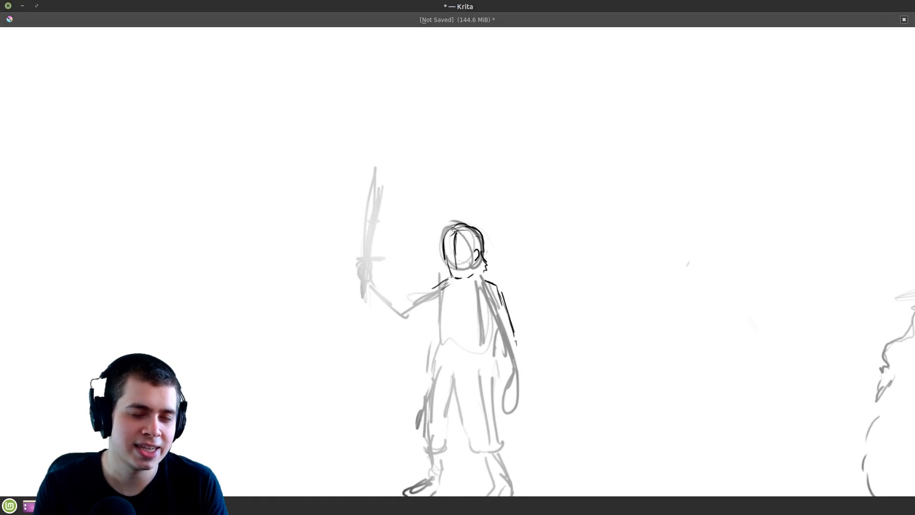
left_click_drag(520, 360, 509, 373)
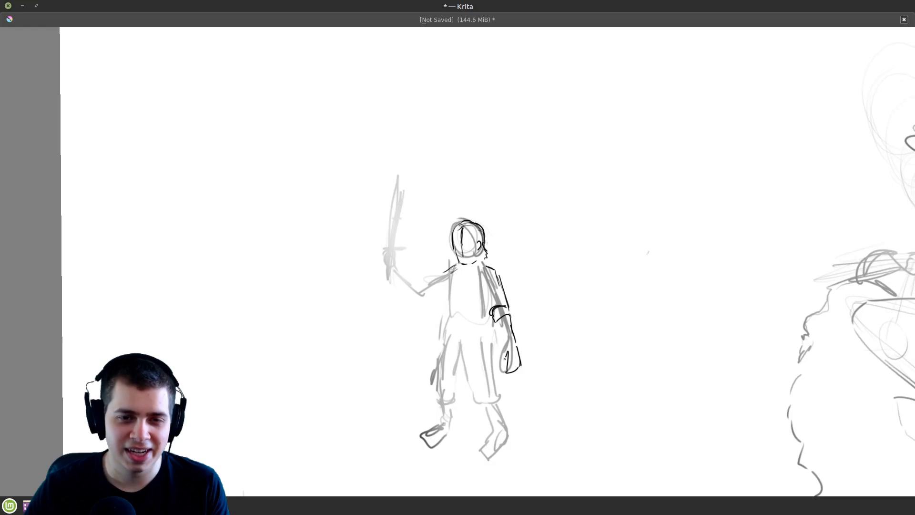
left_click_drag(406, 368, 422, 382)
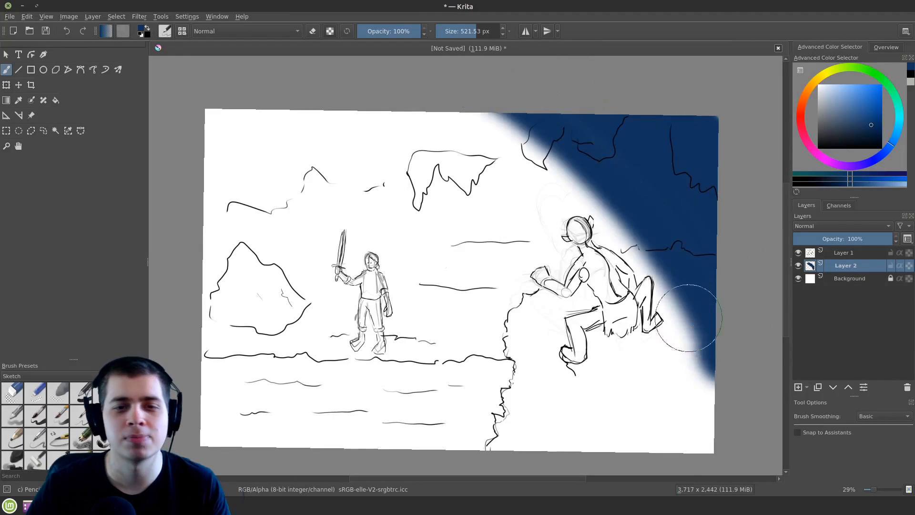
Paint Layer 2 with a dark blue cave background and darken it with large soft black strokes.
mouse_move(653, 266)
left_mouse_down()
mouse_move(439, 143)
mouse_move(612, 460)
mouse_move(602, 246)
mouse_move(304, 337)
mouse_move(490, 387)
mouse_move(490, 495)
left_mouse_up()
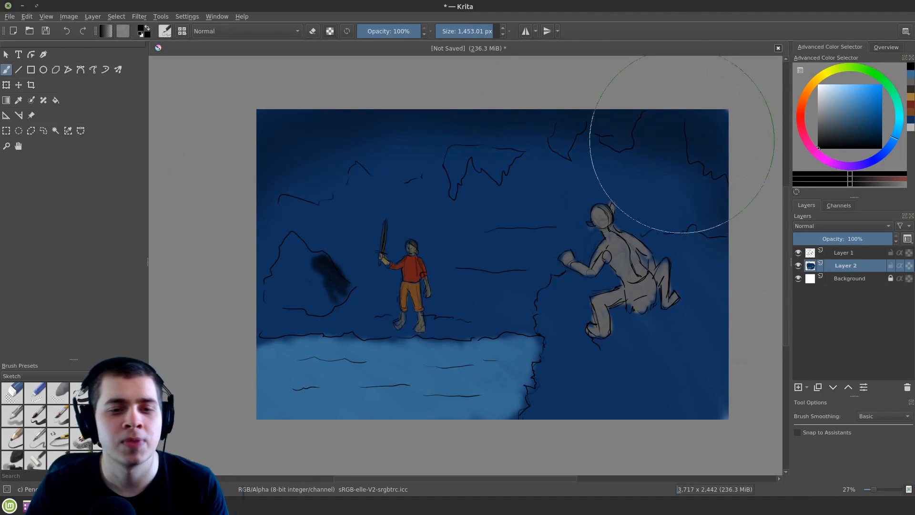
mouse_move(694, 116)
left_mouse_down()
mouse_move(710, 392)
mouse_move(686, 126)
mouse_move(245, 173)
mouse_move(399, 441)
left_mouse_up()
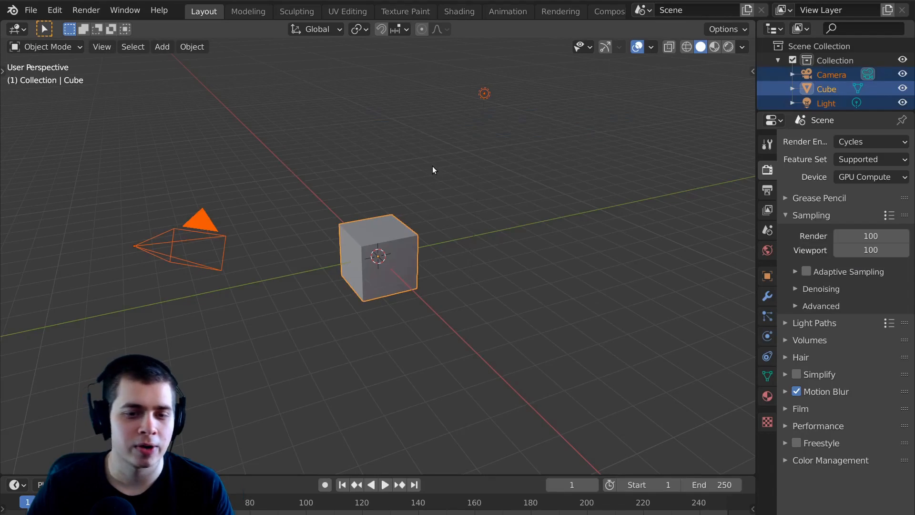
In Blender, delete the default camera, cube and light, and add a metaball Ball at the origin.
key("Delete")
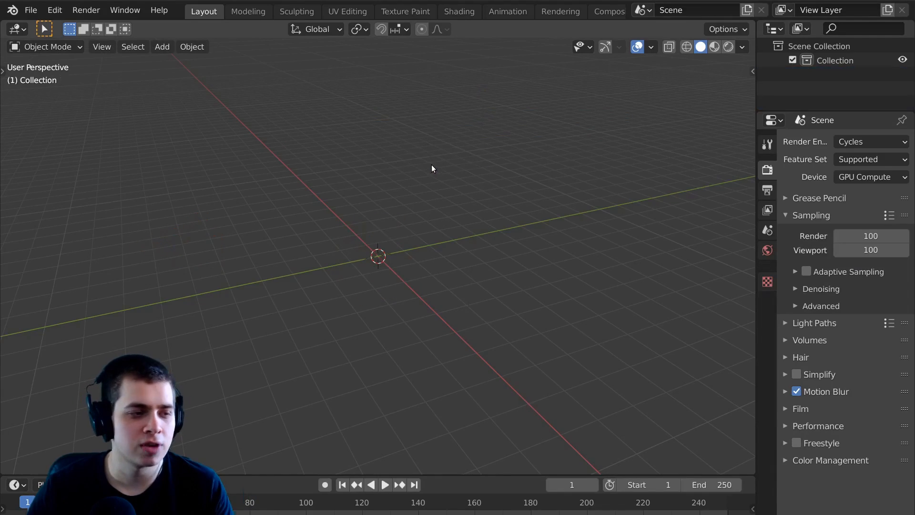
key("shift+a")
mouse_move(393, 193)
left_click(480, 187)
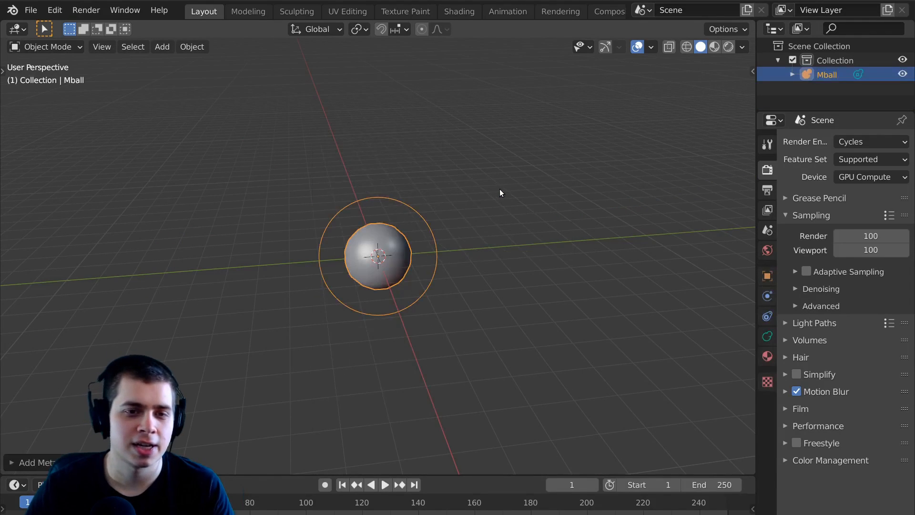
In front view, add a metaball Capsule, scale it and move it down along Z below the head ball.
key("KP_1")
key("shift+a")
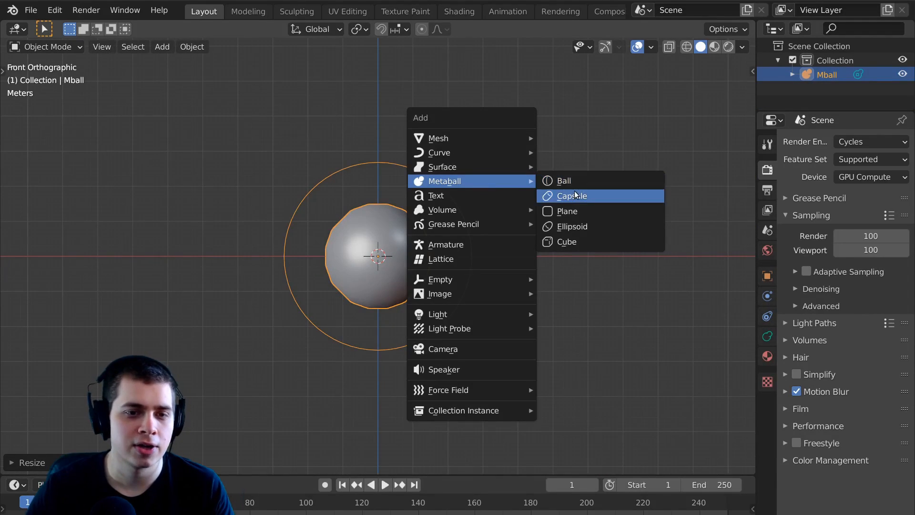
left_click(574, 195)
scroll(572, 195, "down", 1)
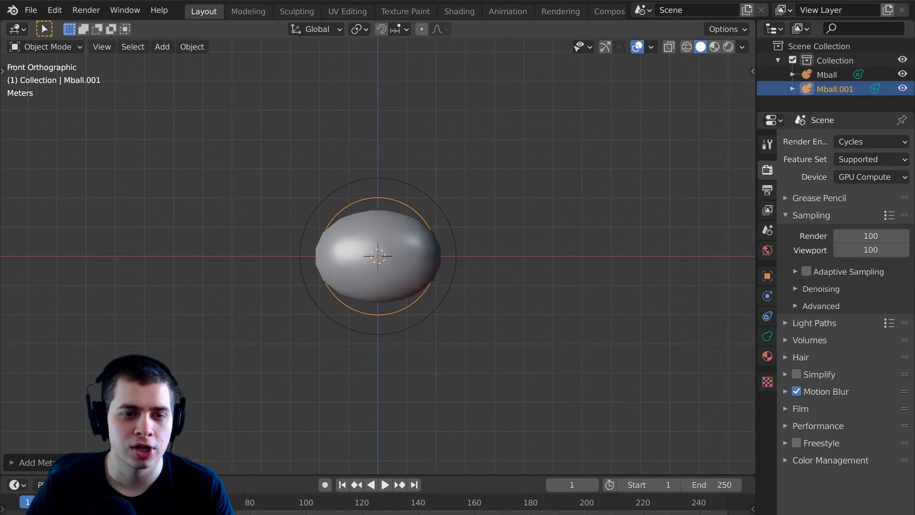
key("s")
left_click(438, 233)
key("g")
key("z")
left_click(443, 330)
Resize the capsule, rotate it 90 degrees to stand upright and scale it along Z as the torso.
middle_click_drag(449, 325, 445, 281, "shift")
scroll(446, 281, "up", 3)
key("s")
left_click(563, 285)
key("r")
key("9")
key("0")
key("Return")
key("s")
key("z")
left_click(447, 328)
In right side view, position the torso capsule beneath the head so the body leans forward.
key("KP_3")
scroll(448, 328, "down", 3)
key("g")
left_click(619, 216)
Duplicate the torso capsule, then rotate, scale and place the copy at the hip as a thigh.
middle_click_drag(544, 274, 545, 171, "shift")
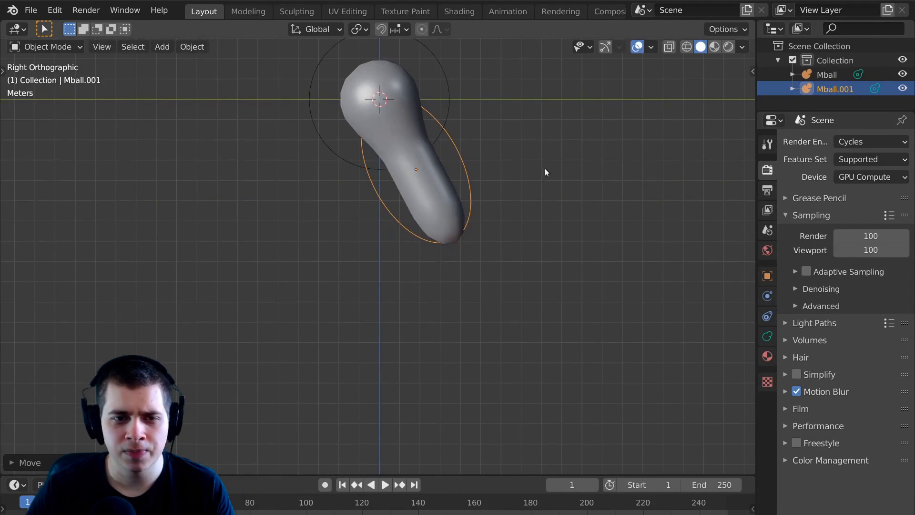
key("shift+d")
left_click(527, 291)
key("KP_1")
key("r")
left_click(450, 310)
key("g")
left_click(493, 224)
key("s")
key("s")
left_click(520, 184)
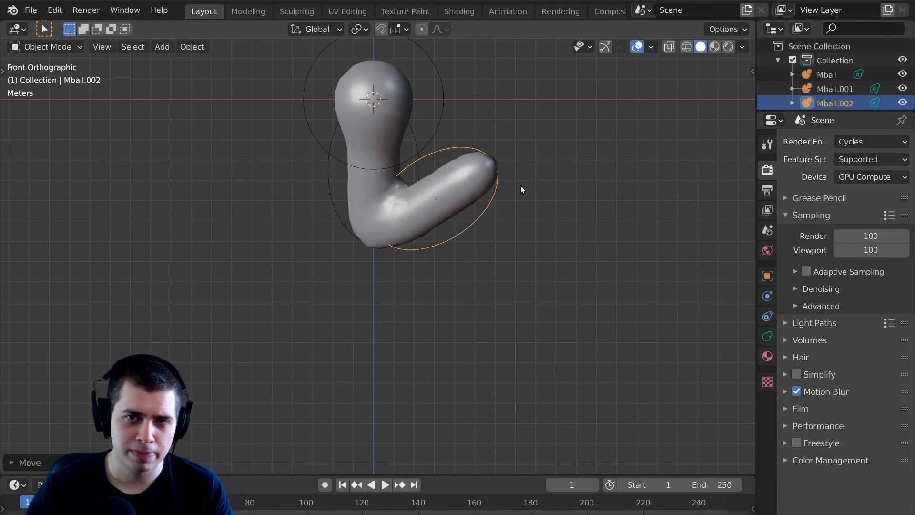
Duplicate the thigh capsule, then rotate and move the copy to the knee as the lower leg.
key("shift+d")
left_click(647, 240)
key("r")
left_click(596, 148)
key("g")
left_click(605, 179)
key("r")
left_click(578, 155)
key("g")
left_click(567, 142)
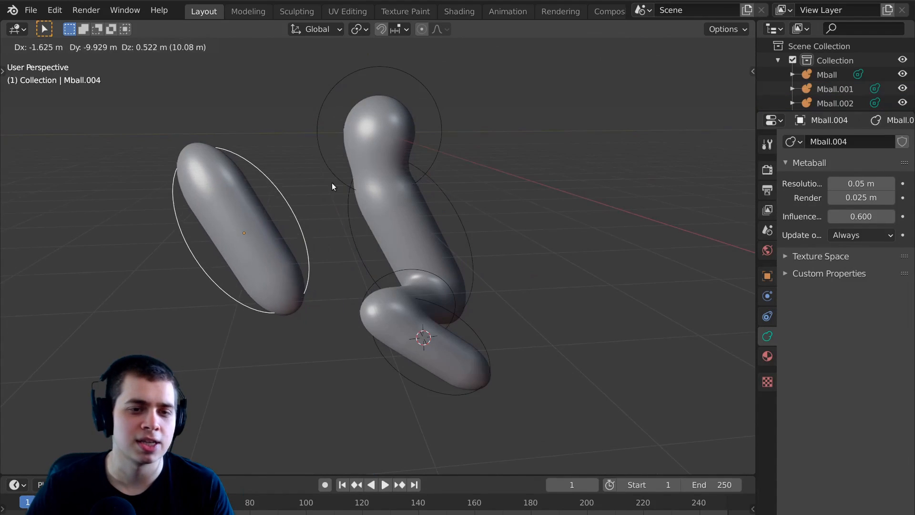
Rotate, scale and position the spare capsule copy at the shoulder as an upper arm.
key("r")
left_click(359, 278)
key("s")
left_click(359, 279)
key("r")
left_click(362, 334)
key("g")
left_click(373, 393)
Scale and rotate the next loose capsule for use as the forearm.
middle_click_drag(411, 201, 507, 262)
key("s")
left_click(458, 267)
key("r")
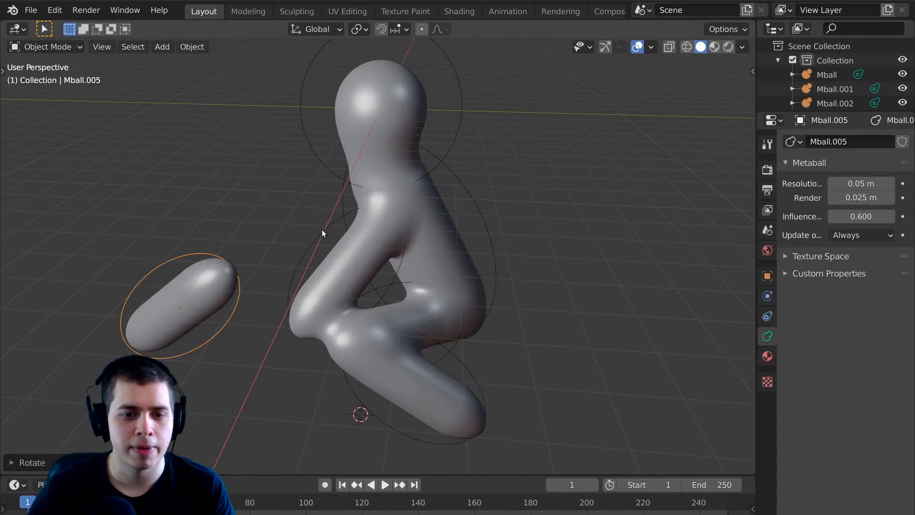
Re-angle the upper arm at the shoulder and fit the forearm onto its end.
left_click(322, 230)
key("r")
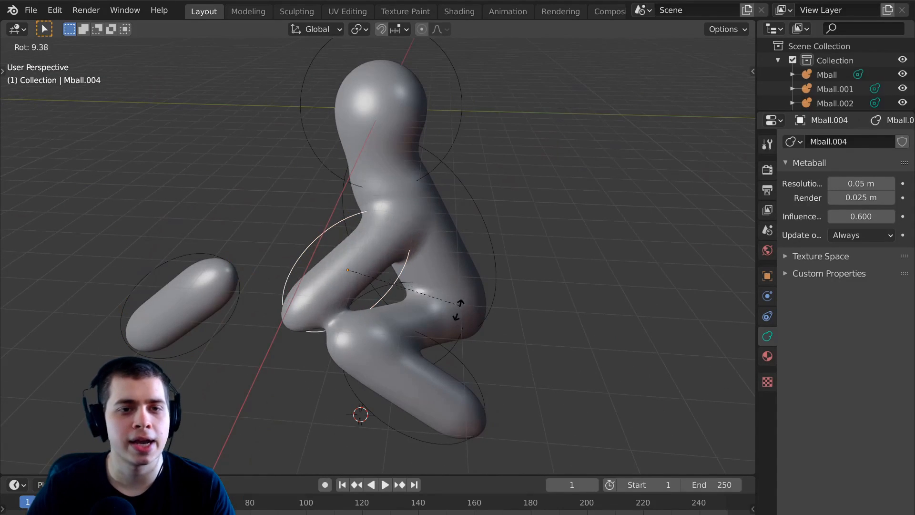
left_click(455, 314)
key("g")
left_click(419, 295)
key("r")
left_click(385, 327)
key("g")
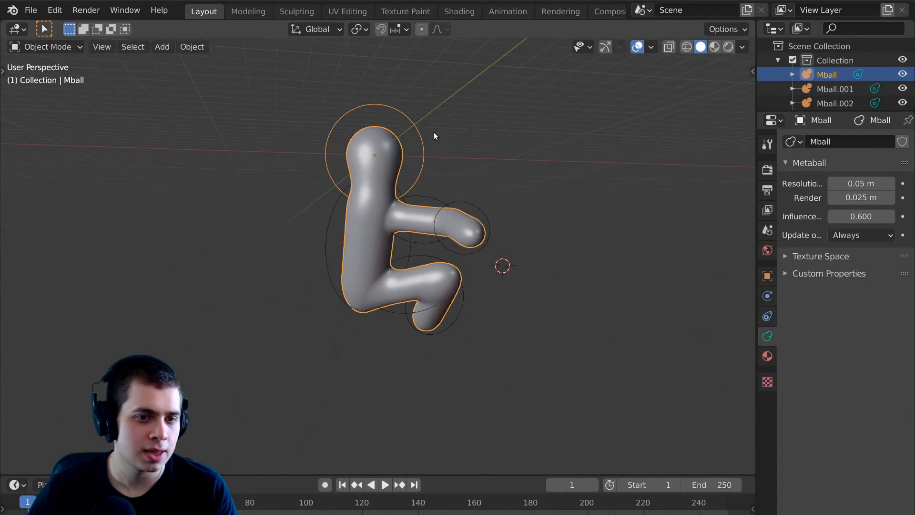
Raise the head ball above the body and duplicate the torso capsule upward to form a neck.
key("g")
left_click(437, 106)
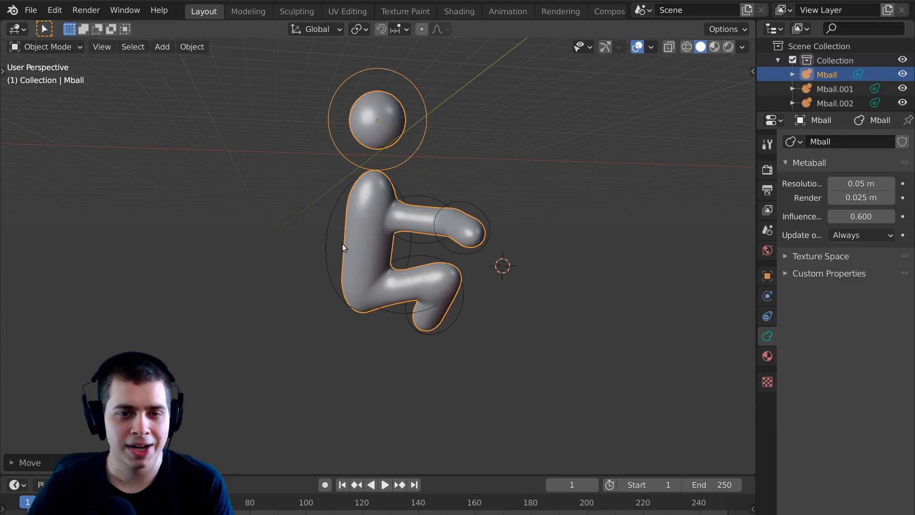
left_click(333, 228)
key("shift+d")
left_click(333, 165)
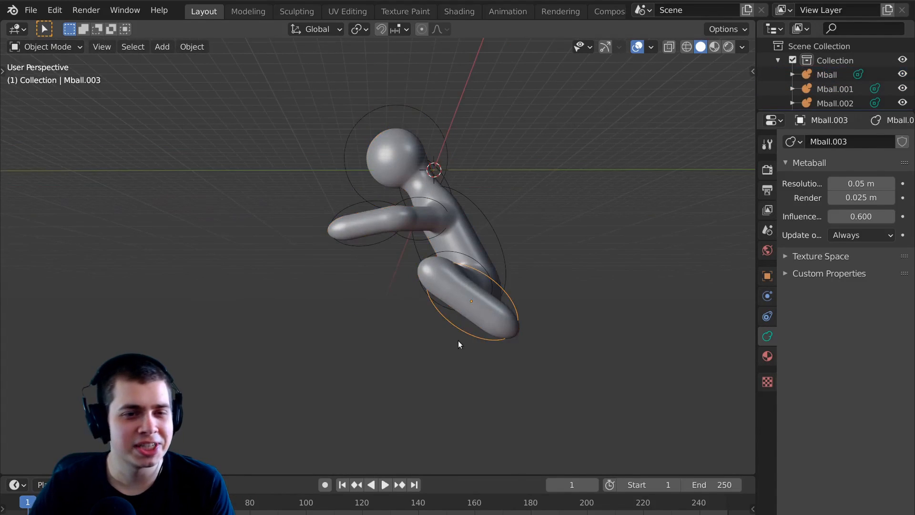
Duplicate the lower-leg capsule, and scale and rotate the copy to form a foot.
key("shift+d")
left_click(547, 358)
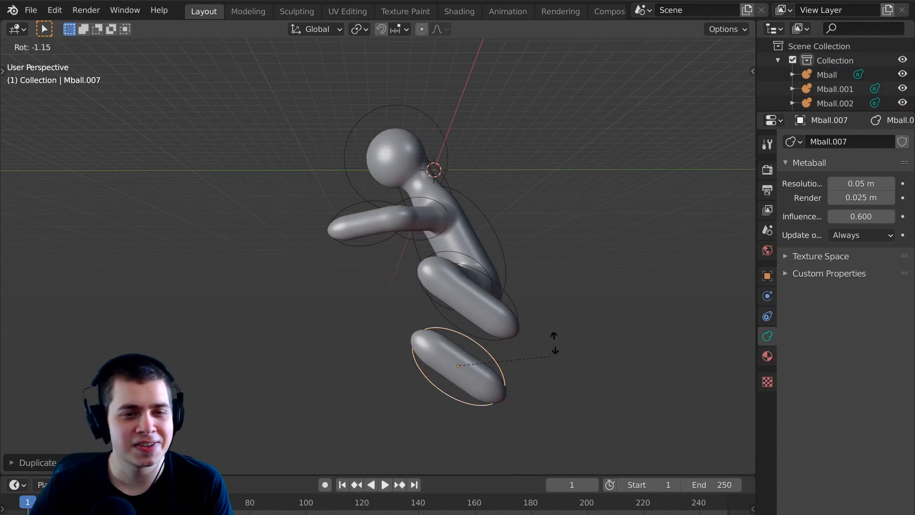
key("s")
left_click(546, 296)
key("r")
left_click(515, 311)
Position the foot capsule under the ankle and turn it around the Z axis.
right_click(514, 310, "shift")
middle_click_drag(515, 311, 594, 374)
key("s")
key("x")
key("Escape")
key("g")
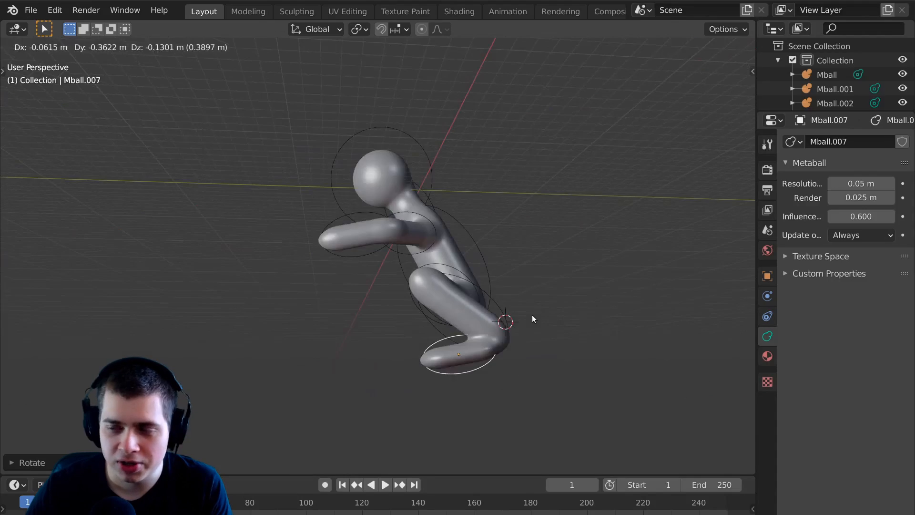
left_click(531, 314)
middle_click_drag(334, 286, 522, 317)
key("g")
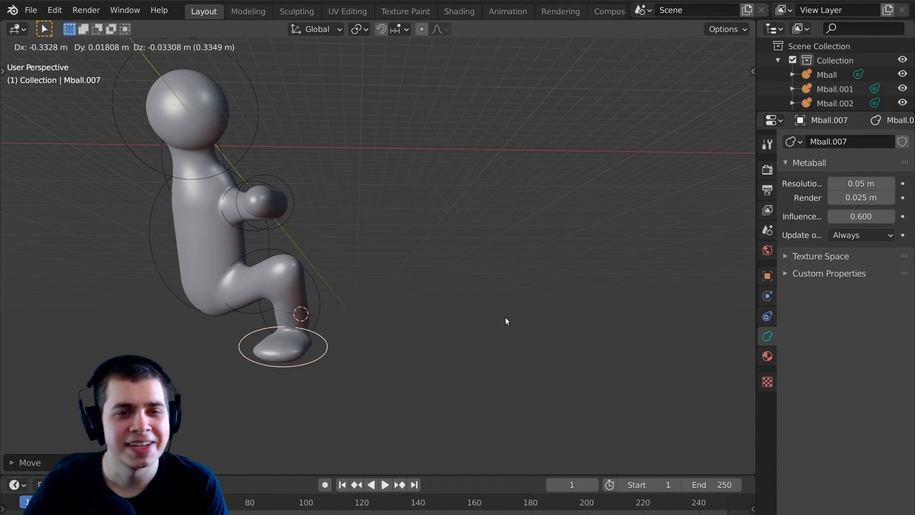
left_click(510, 316)
key("r")
key("z")
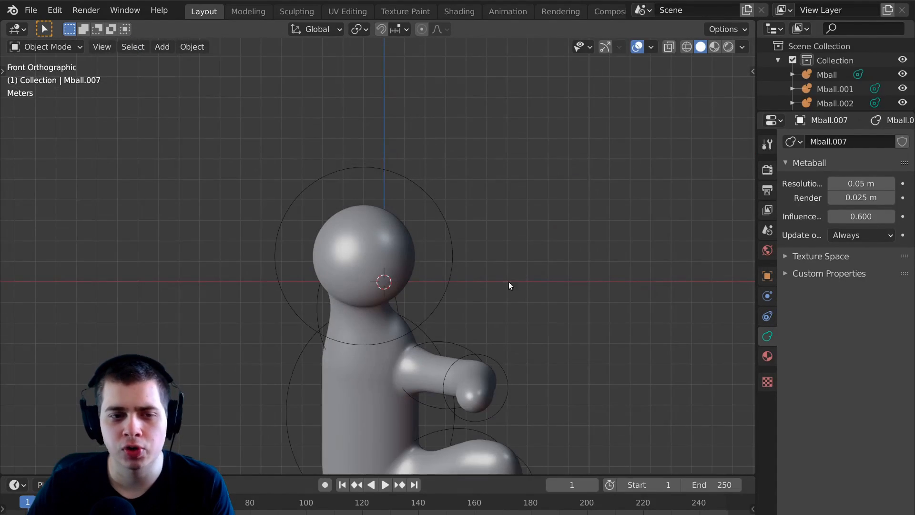
Duplicate a limb capsule, move the copy to the side of the head and rotate it as an ear.
scroll(500, 450, "down", 2)
left_click(470, 443)
key("shift+d")
left_click(526, 222)
key("KP_3")
scroll(519, 259, "up", 5)
key("g")
left_click(9, 210)
key("r")
left_click(267, 189)
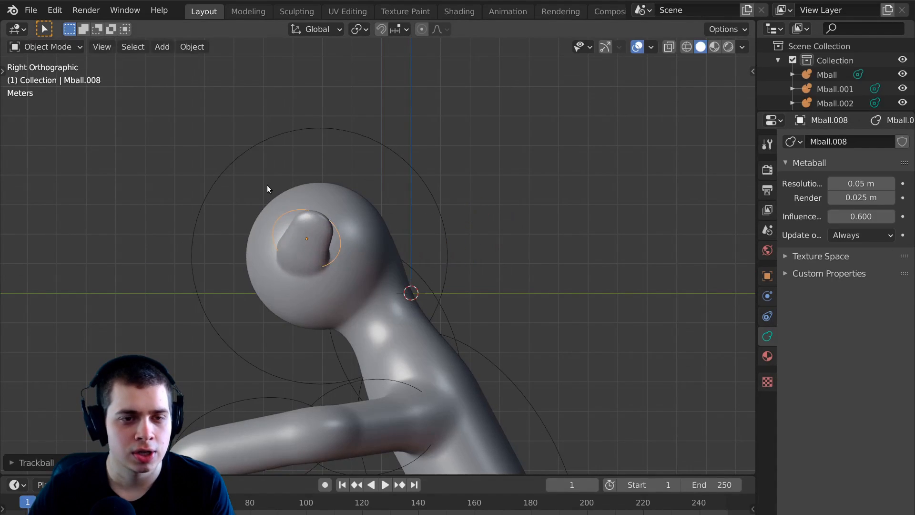
Convert all selected metaballs into a single mesh with Mesh from Curve/Meta/Surf/Text and enter Edit Mode.
left_click(192, 46)
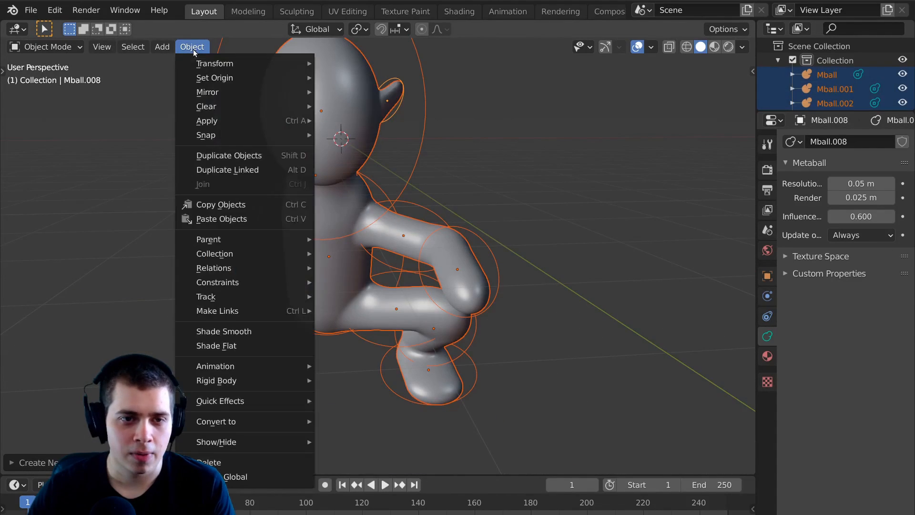
mouse_move(227, 422)
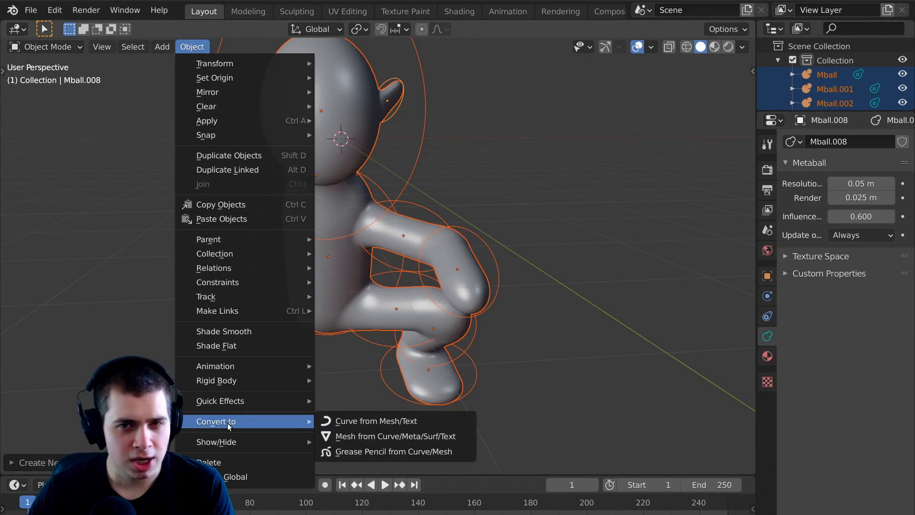
left_click(375, 437)
middle_click_drag(430, 331, 372, 209)
key("Tab")
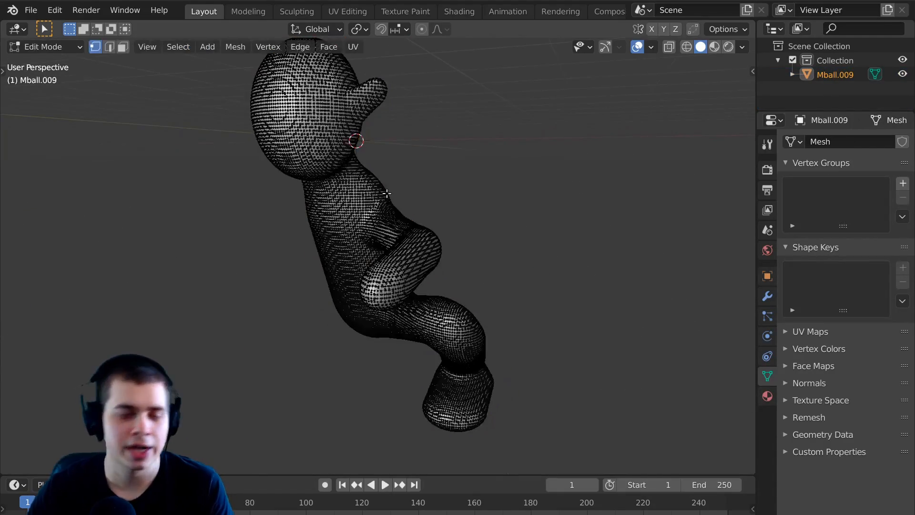
Cut a vertical edge line through the middle of the creature mesh in front wireframe view.
scroll(465, 244, "up", 5)
mouse_move(464, 244)
middle_mouse_down()
mouse_move(490, 294)
mouse_move(526, 277)
mouse_move(520, 264)
mouse_move(344, 241)
middle_mouse_up()
scroll(526, 277, "down", 5)
key("Tab")
scroll(344, 241, "up", 3)
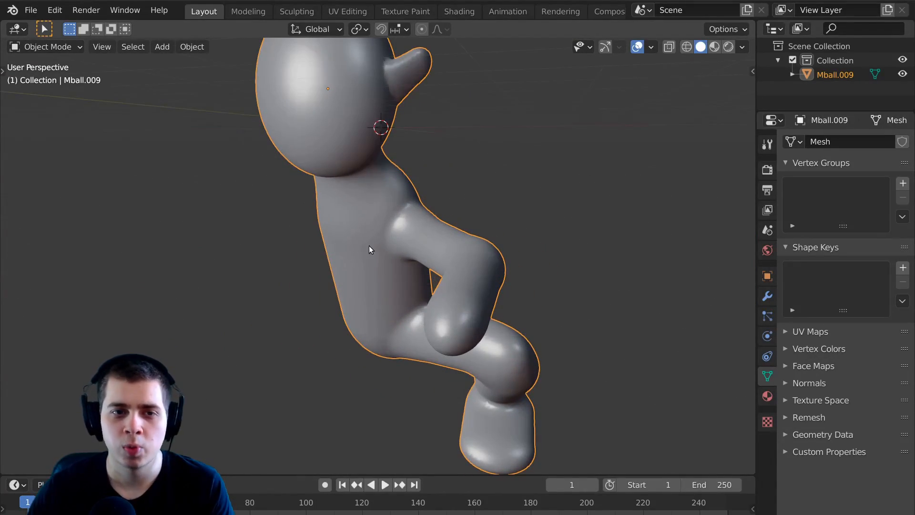
key("KP_1")
key("Tab")
key("shift+z")
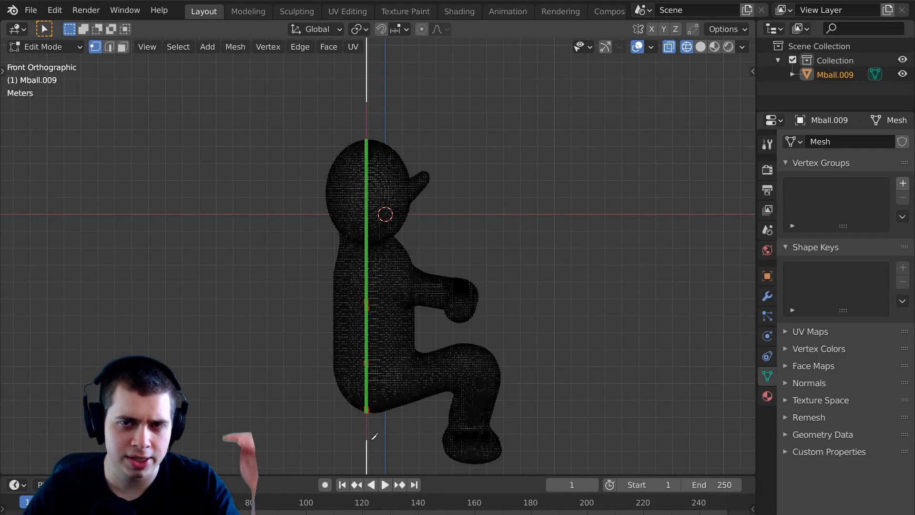
key("Return")
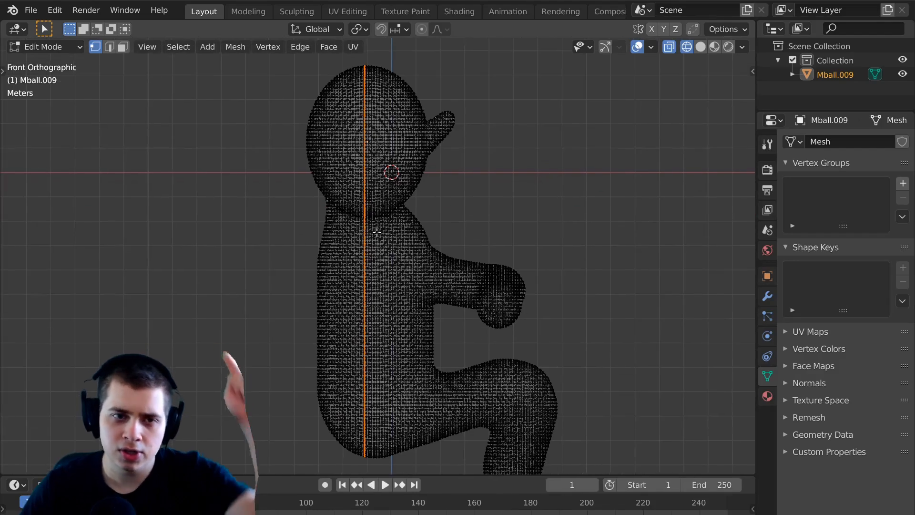
Delete the half of the creature mesh that has no arm, leg or ear.
mouse_move(260, 58)
left_mouse_down()
mouse_move(334, 444)
mouse_move(363, 478)
left_mouse_up()
key("x")
middle_click_drag(390, 239, 429, 247)
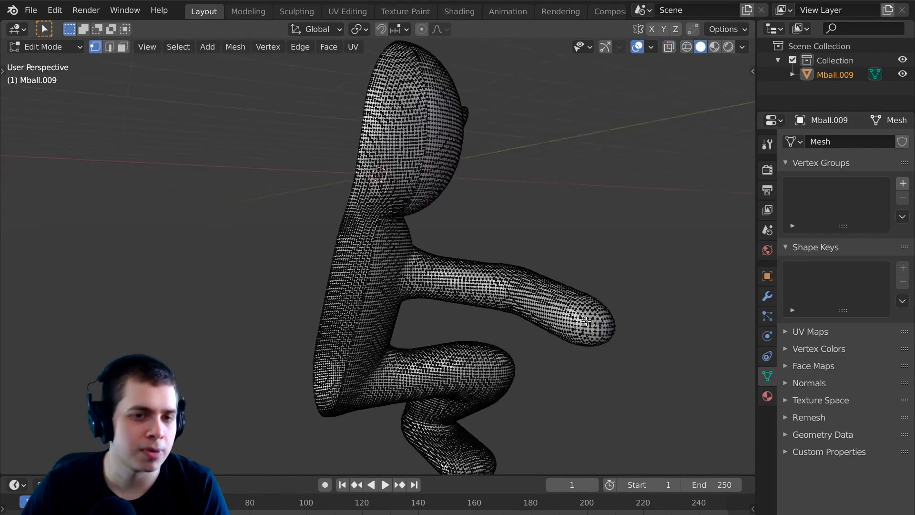
Add a Mirror modifier to the half body to complete the symmetrical creature.
left_click(810, 142)
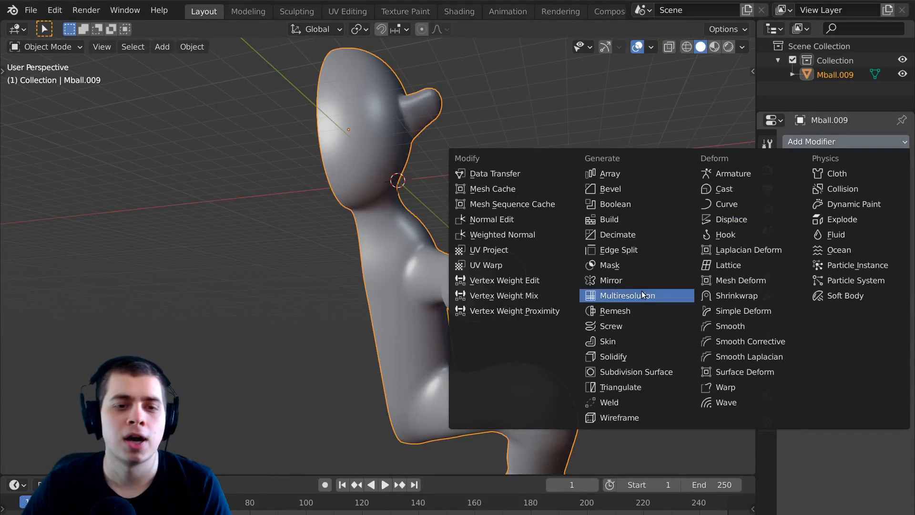
left_click(610, 280)
middle_click_drag(463, 256, 522, 258)
scroll(487, 252, "down", 2)
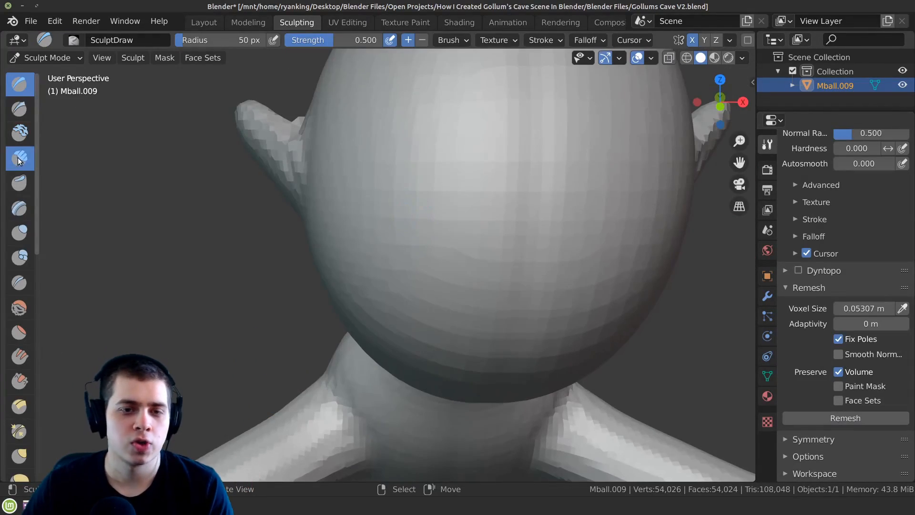
Sculpt the first eye sockets into the mirrored creature's face with the Clay Strips brush.
left_click(20, 160)
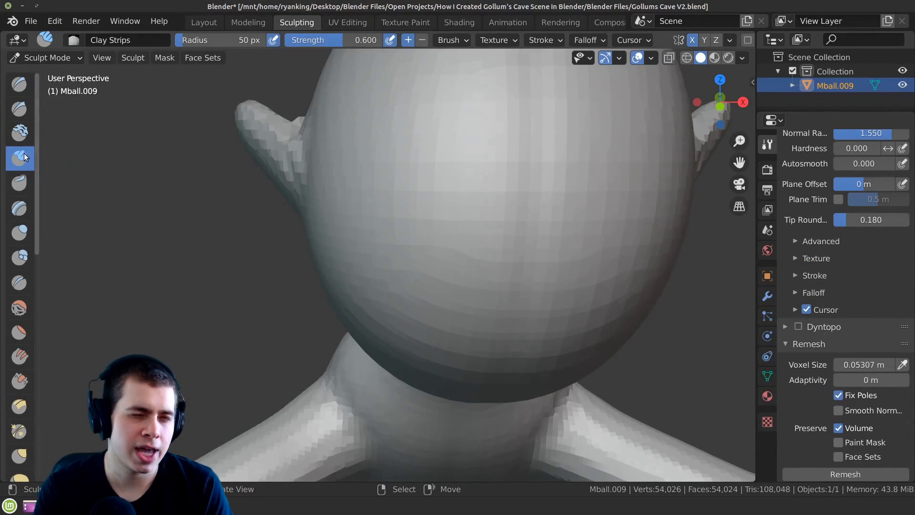
middle_click_drag(474, 191, 410, 206)
left_click_drag(410, 206, 391, 219)
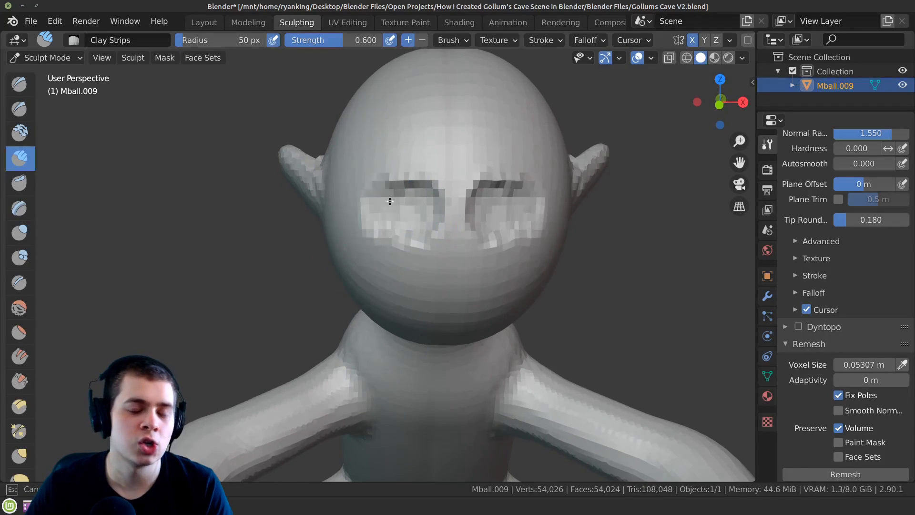
scroll(412, 258, "down", 5)
mouse_move(416, 270)
middle_mouse_down()
mouse_move(343, 243)
mouse_move(476, 250)
middle_mouse_up()
scroll(508, 258, "up", 2)
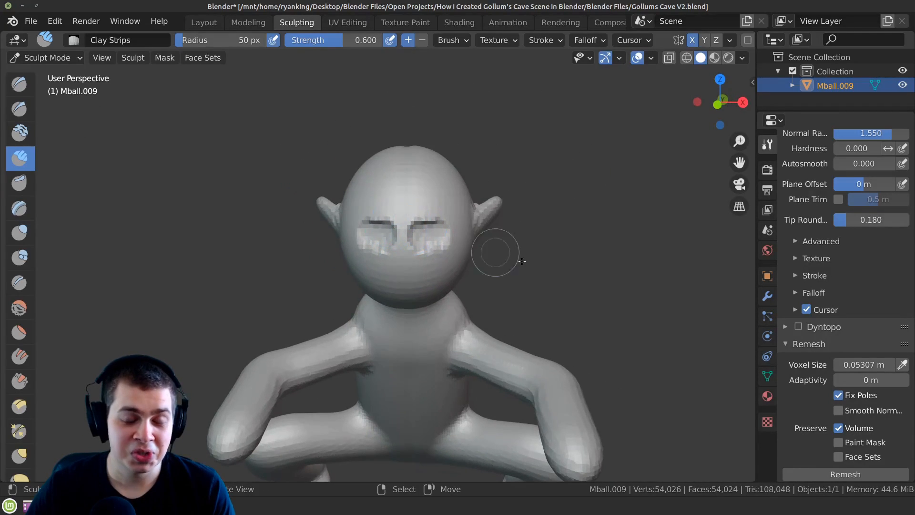
Enable Dyntopo for the sculpt and set its detail size to 5.60 px.
left_click(798, 327)
left_click(785, 340)
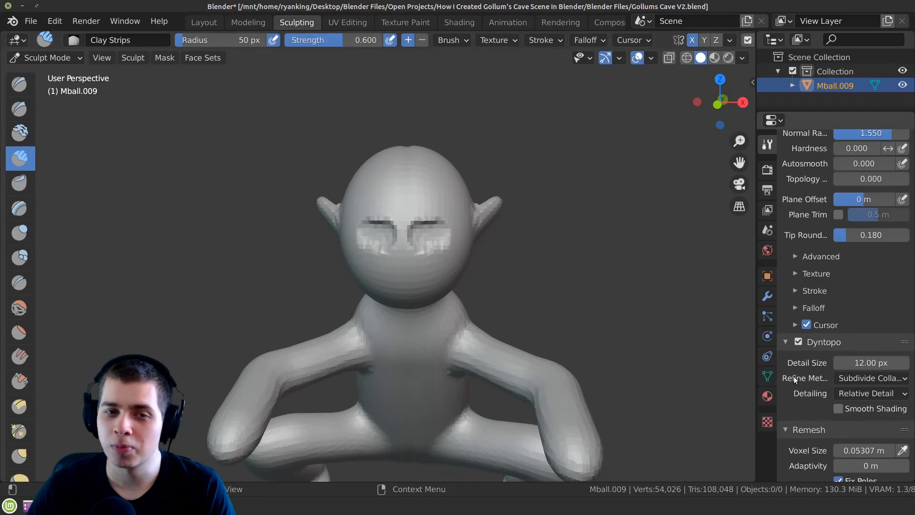
scroll(356, 199, "up", 2)
scroll(355, 199, "up", 1)
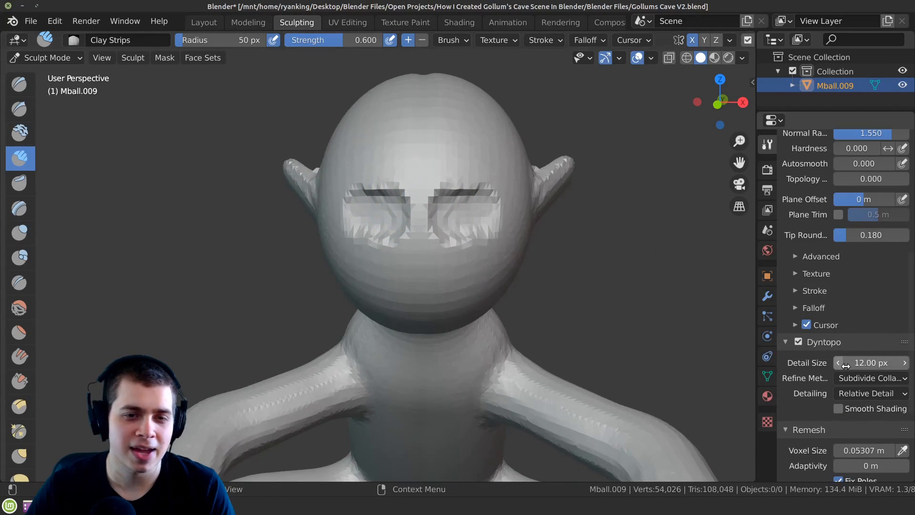
scroll(478, 208, "up", 1)
Carve creases beneath the brows to deepen the eye sockets with inverted Clay Strips strokes.
left_click_drag(466, 172, 486, 178, "ctrl")
scroll(481, 190, "down", 1)
middle_click_drag(476, 201, 452, 202)
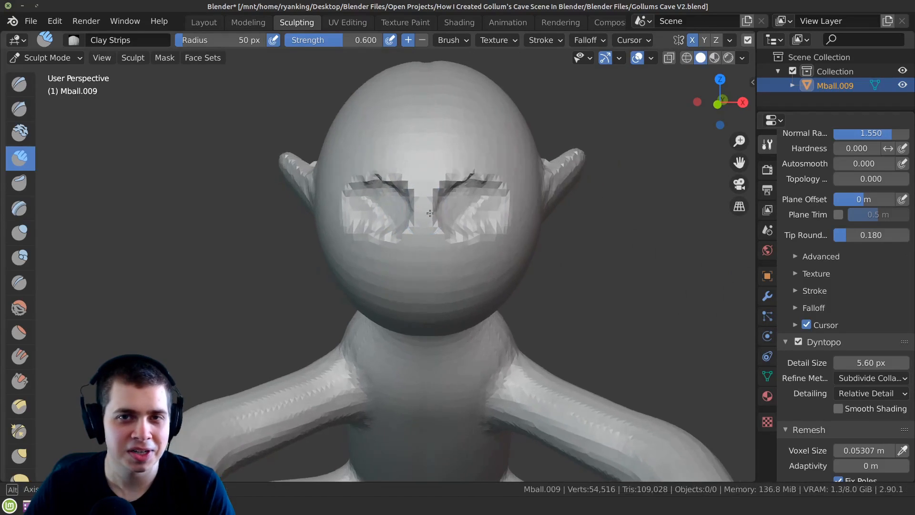
scroll(429, 190, "up", 2)
left_click_drag(403, 177, 426, 186, "ctrl")
mouse_move(419, 217)
middle_mouse_down()
mouse_move(431, 227)
mouse_move(431, 200)
middle_mouse_up()
Set the Clay Strips strength to 1.000 and build up thick forms over the eyes.
scroll(843, 286, "up", 10)
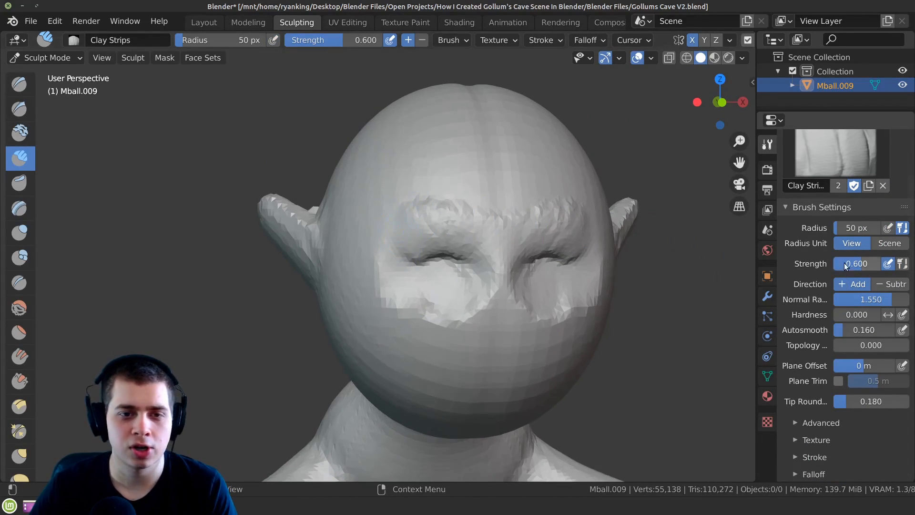
left_click_drag(416, 224, 425, 258)
scroll(439, 258, "down", 3)
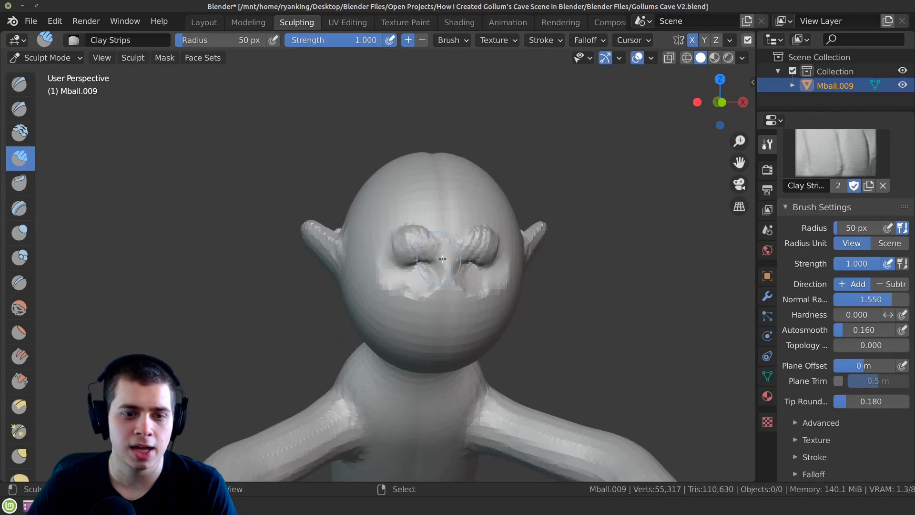
Sculpt the creature's eye sockets and nose area with further Clay Strips strokes.
scroll(382, 265, "up", 2)
mouse_move(383, 265)
middle_mouse_down("shift")
mouse_move(413, 210)
mouse_move(387, 210)
middle_mouse_up("shift")
scroll(413, 210, "up", 3)
scroll(388, 210, "up", 1)
left_click_drag(381, 176, 408, 210)
scroll(408, 211, "down", 2)
mouse_move(405, 246)
left_mouse_down()
mouse_move(395, 205)
mouse_move(395, 252)
left_mouse_up()
Sculpt hollow cheeks along the sides of the creature's face with diagonal Clay Strips strokes.
scroll(400, 253, "down", 4)
middle_click_drag(400, 253, 467, 249)
mouse_move(467, 260)
left_mouse_down()
mouse_move(446, 245)
mouse_move(433, 271)
left_mouse_up()
scroll(432, 270, "down", 1)
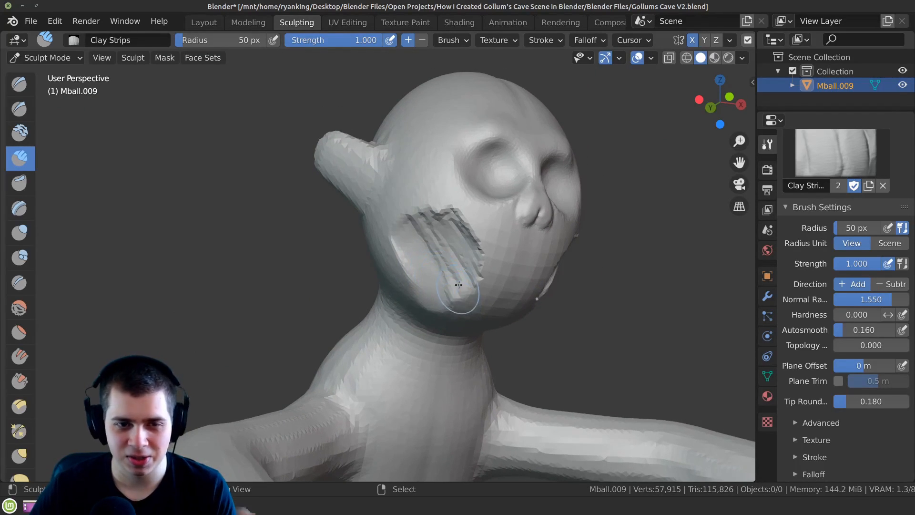
left_click_drag(514, 266, 484, 243)
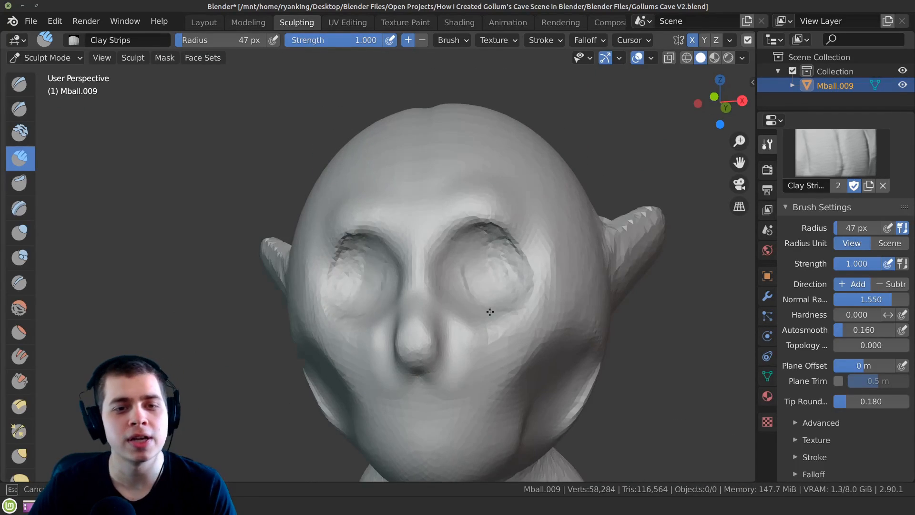
Refine the area under the eye sockets with the Clay Strips brush at a 47 px radius.
left_click_drag(490, 312, 489, 313)
scroll(458, 317, "down", 2)
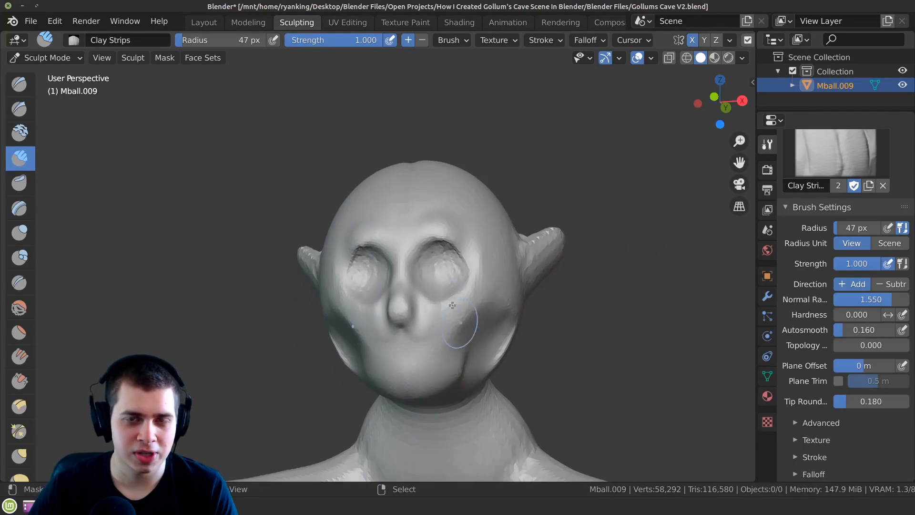
middle_click_drag(430, 299, 437, 254)
Build up the creature's chest muscles with the Clay Strips brush at a 71 px radius.
middle_click_drag(423, 314, 406, 309)
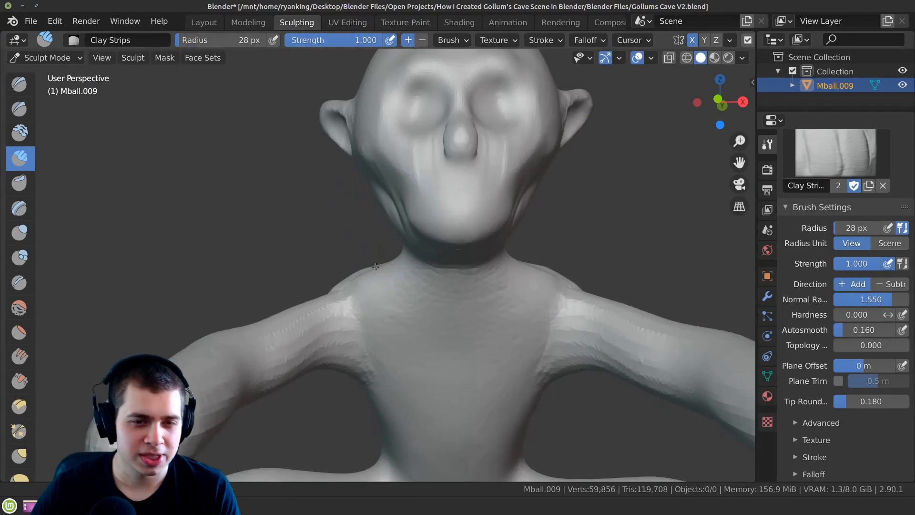
scroll(438, 311, "up", 2)
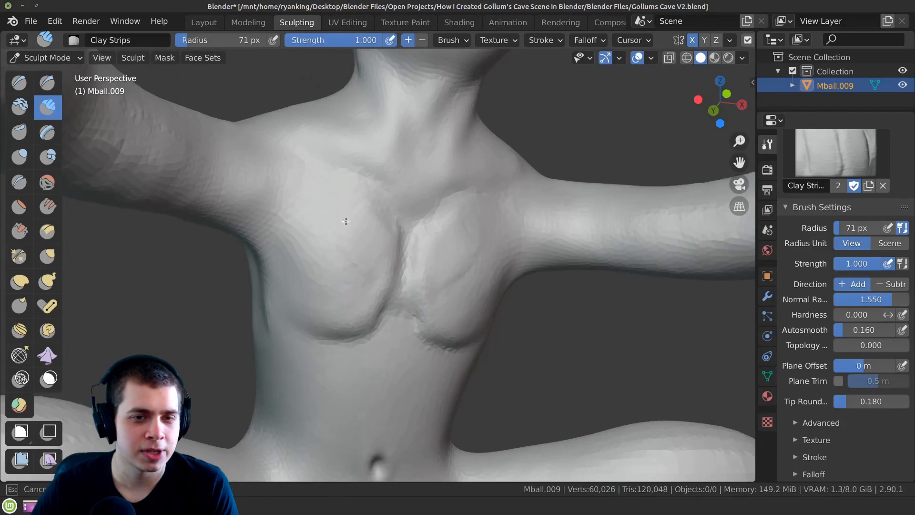
left_click_drag(343, 218, 330, 257)
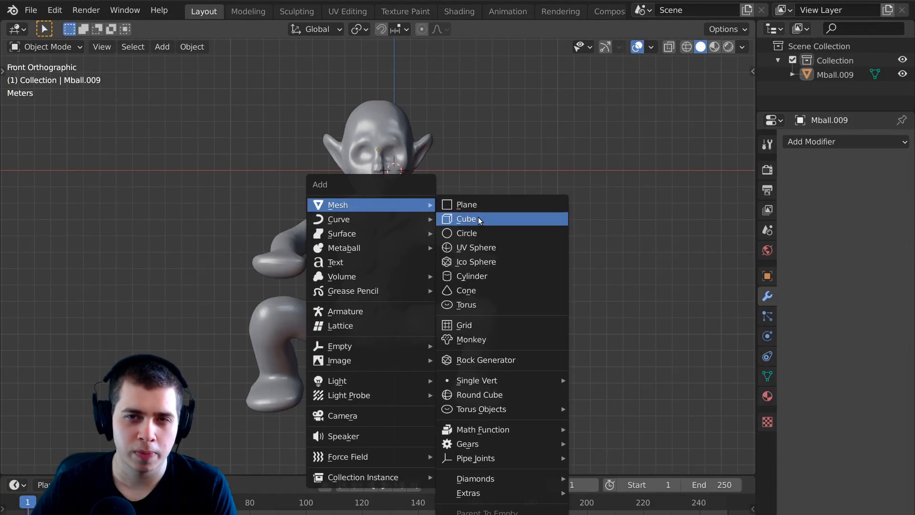
Add a cube beneath the creature's feet and a camera aligned to a raised view from behind the creature.
left_click(478, 219)
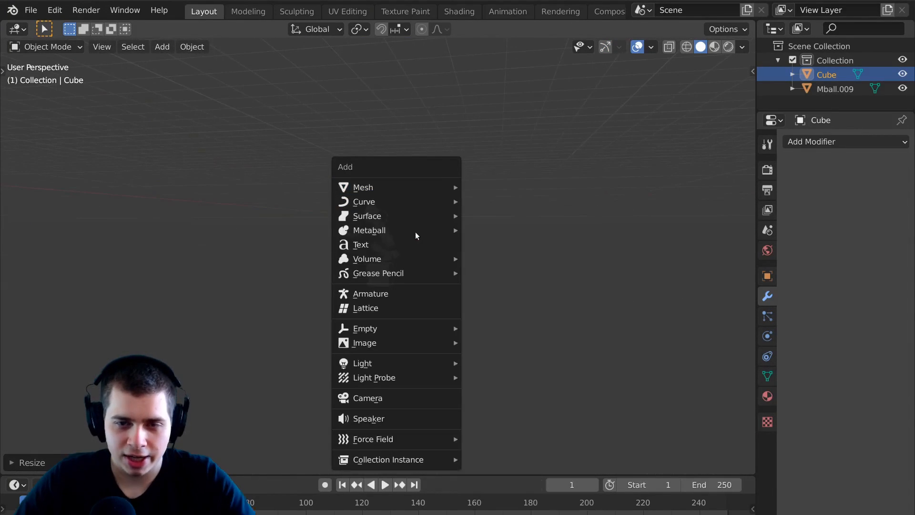
left_click(393, 403)
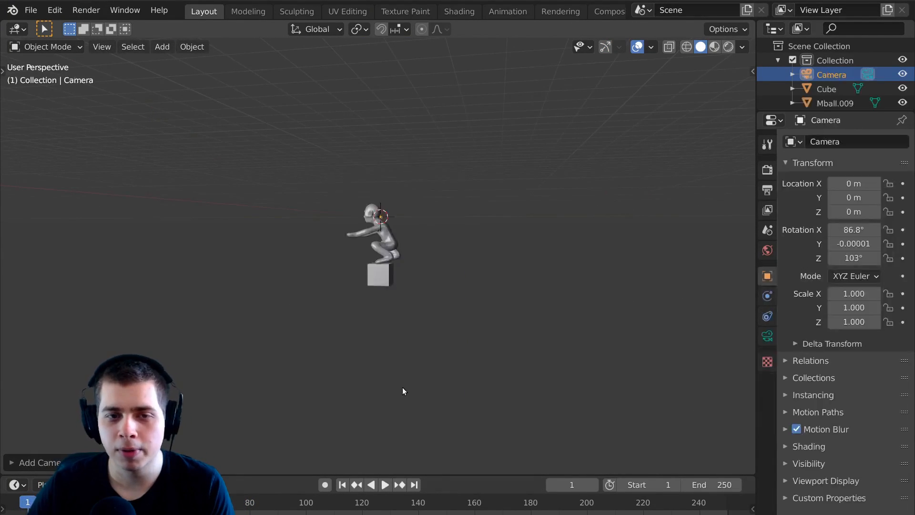
middle_click_drag(548, 237, 516, 328)
key("ctrl+alt+KP_0")
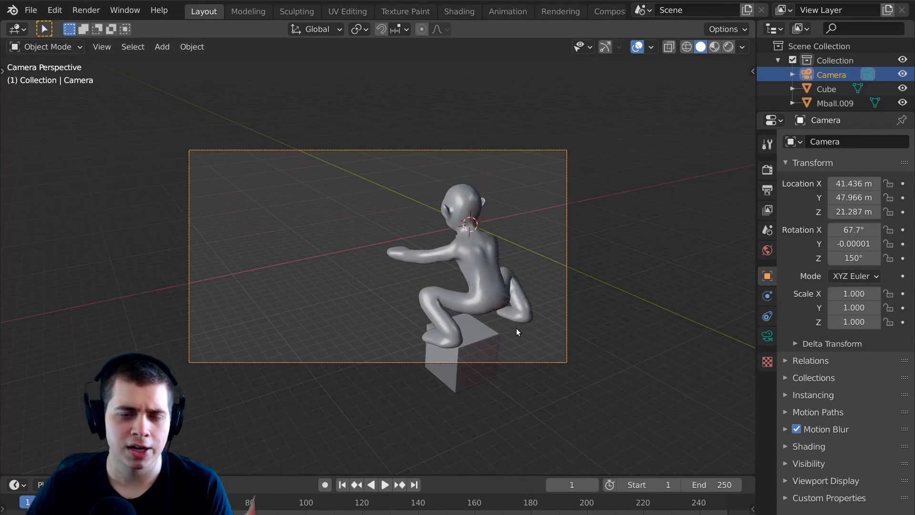
scroll(516, 328, "up", 1)
Move the camera back and reframe it so the creature sits in the right part of the shot.
key("g")
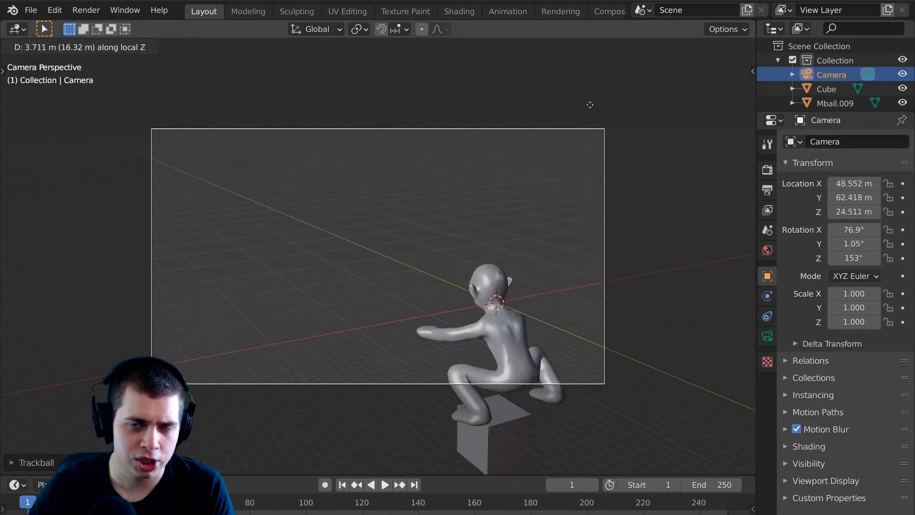
left_click(564, 224)
key("g")
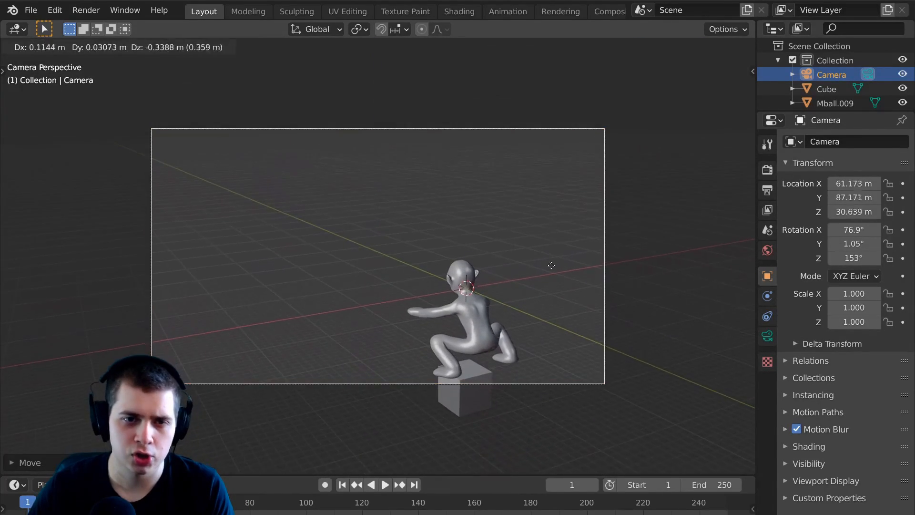
left_click(581, 185)
scroll(581, 186, "down", 2)
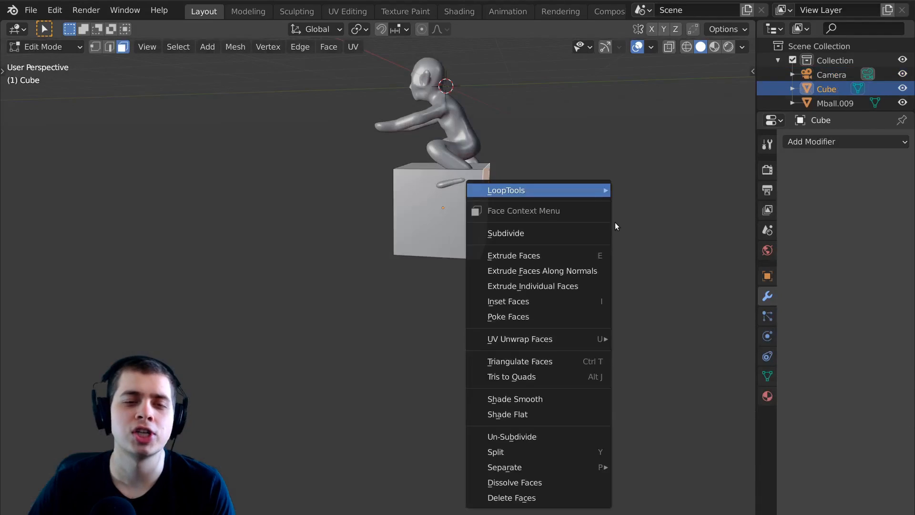
Extrude the cube's face behind the creature outward and lower it along Z.
mouse_move(534, 229)
middle_mouse_down()
mouse_move(558, 212)
mouse_move(536, 224)
middle_mouse_up()
key("e")
left_click(628, 216)
key("g")
key("z")
left_click(621, 251)
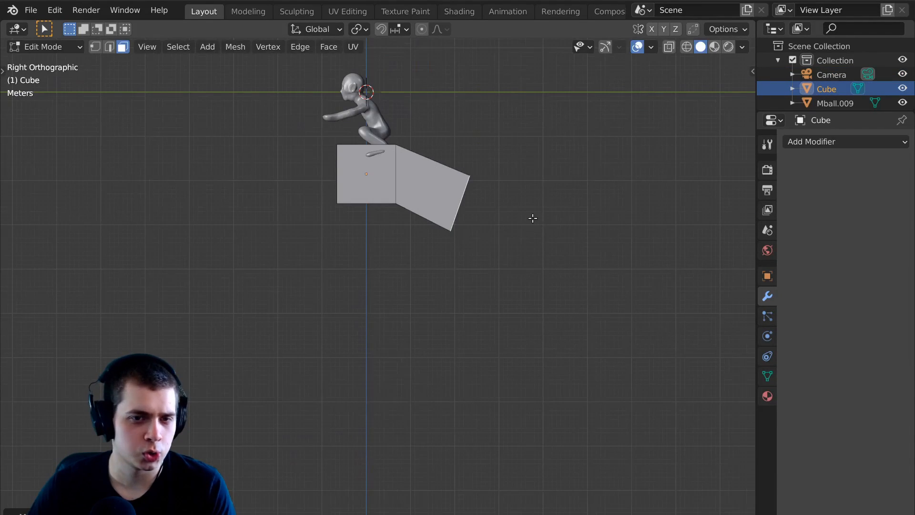
Extrude the block's end face again, and rotate and move it to continue the downward slope.
key("e")
left_click(633, 264)
key("r")
left_click(628, 282)
key("g")
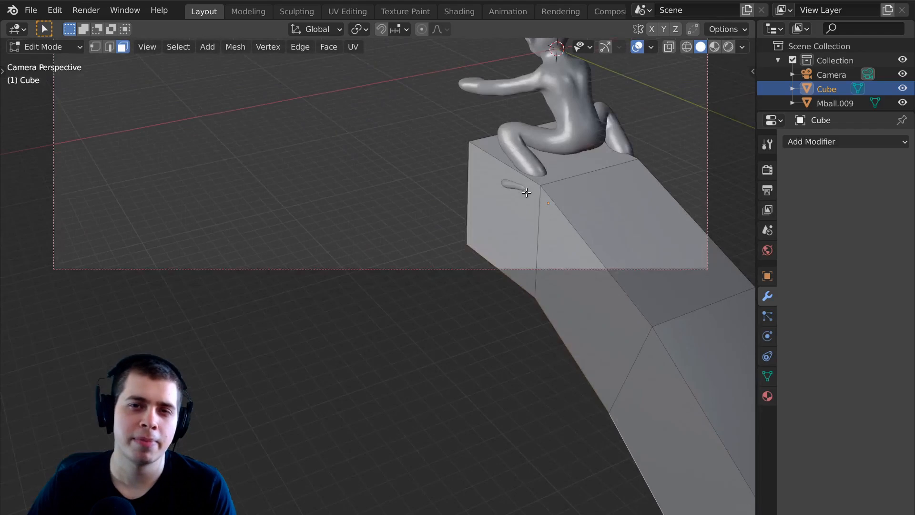
Lower the underside of the sloping block along Z to make it taller.
key("g")
key("z")
left_click(546, 303)
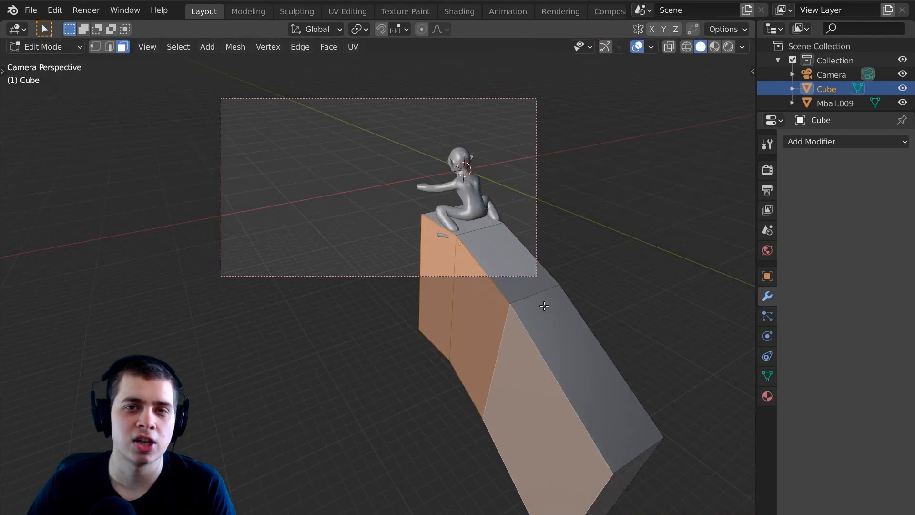
Widen the block by moving its side faces along X, and smooth it with a level 2 Catmull-Clark subdivision.
key("g")
key("x")
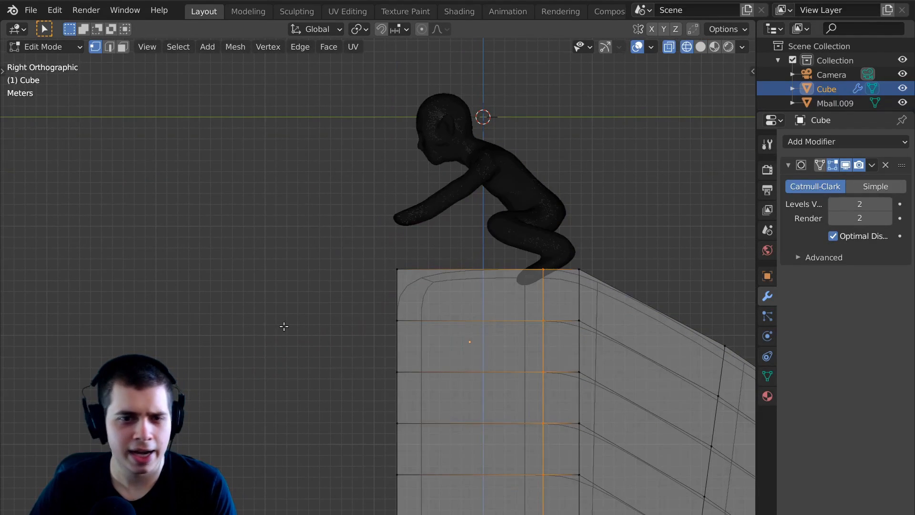
key("Tab")
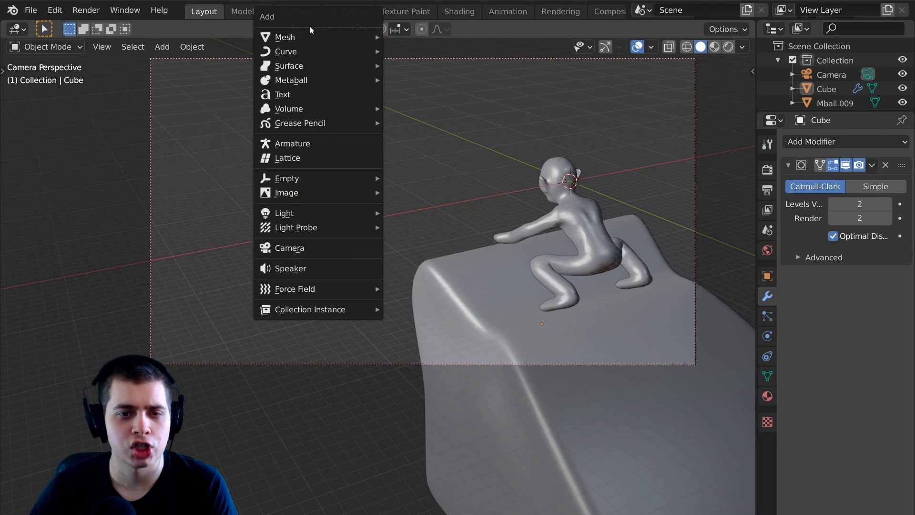
Add a plane beside the rock, in front of the creature, and scale it up.
mouse_move(361, 37)
left_click(422, 43)
scroll(503, 262, "down", 3)
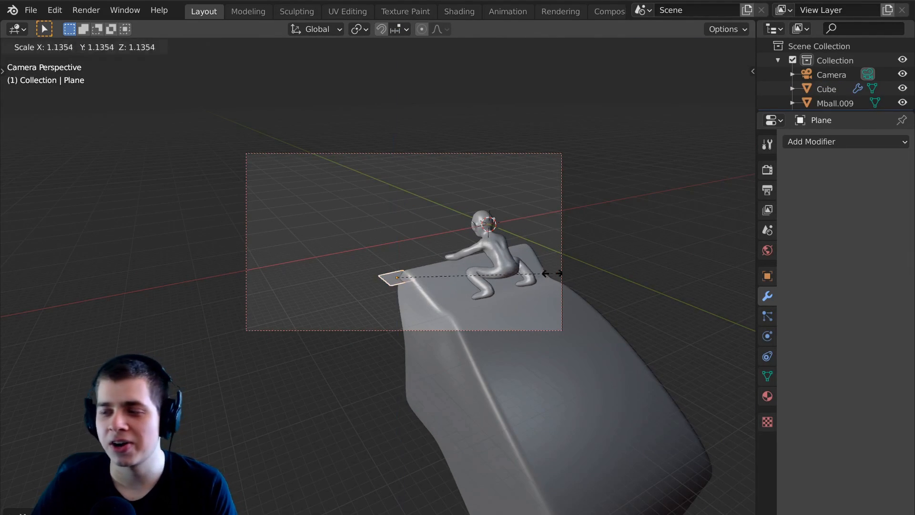
key("s")
left_click(237, 344)
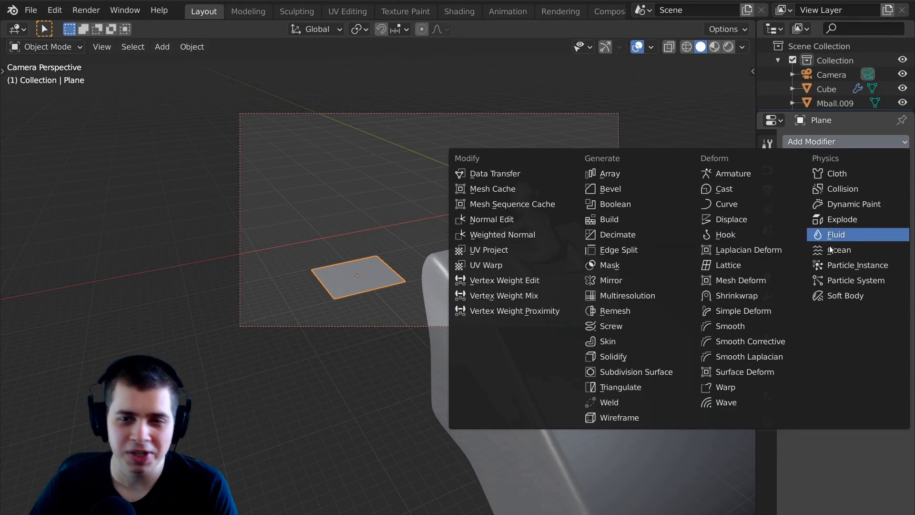
Add an Ocean modifier to the plane and scale the water surface to spread around the rock.
left_click(838, 249)
key("s")
left_click(469, 265)
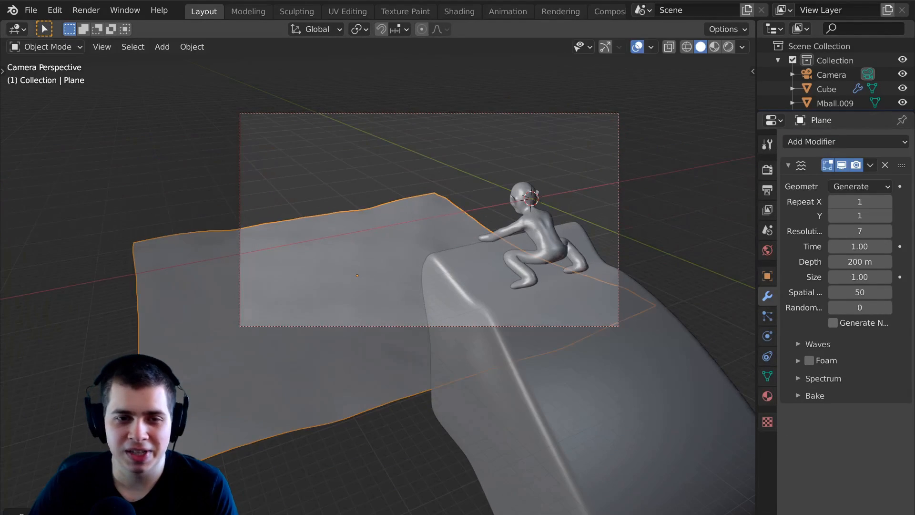
key("s")
left_click(423, 263)
key("ctrl+z")
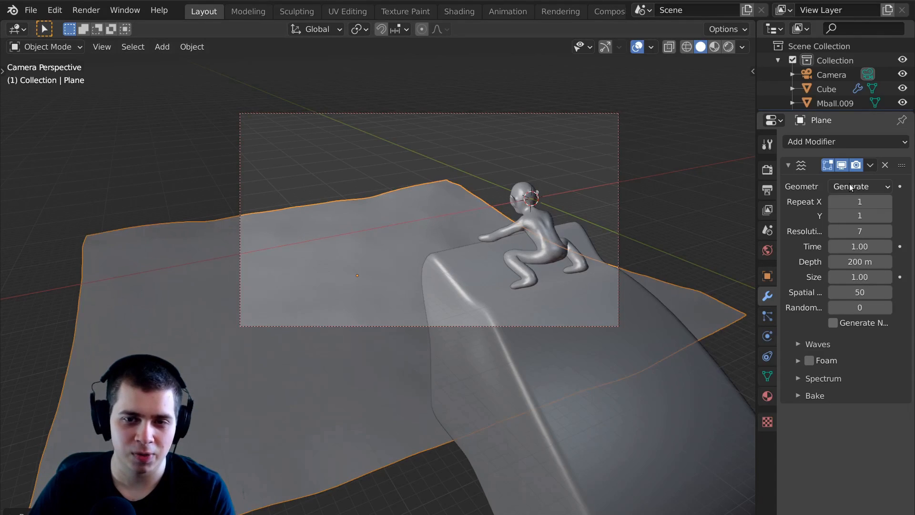
Set the Ocean modifier's Repeat X and Y to 2, and scale down and reposition the water surface.
left_click(888, 202)
left_click(888, 216)
key("s")
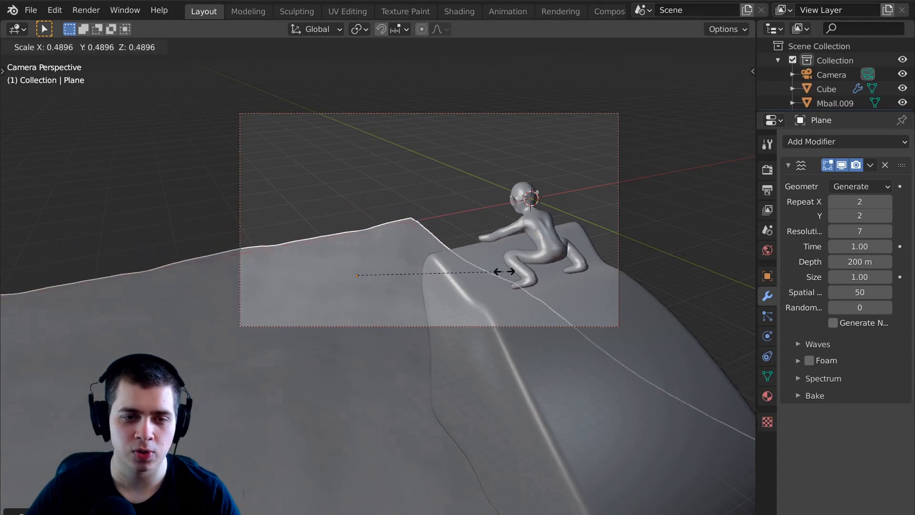
left_click(452, 276)
key("g")
left_click(526, 263)
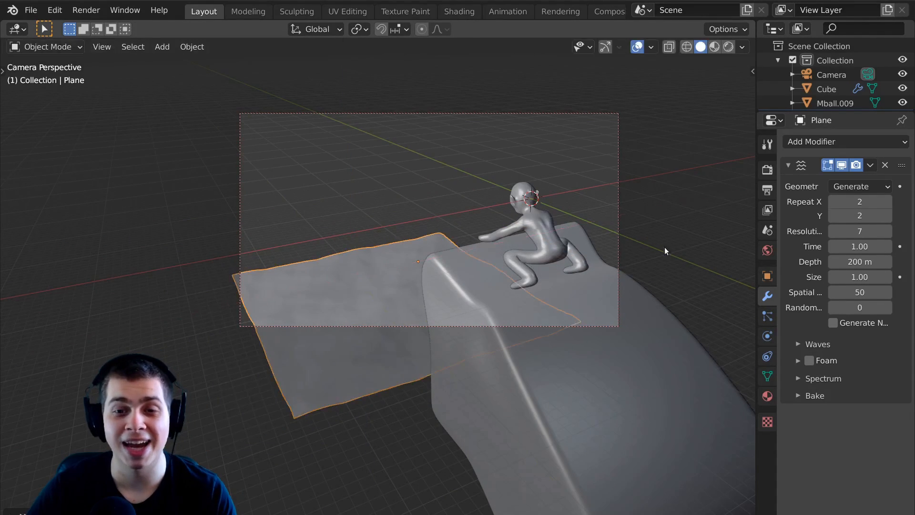
Raise the Ocean modifier's Repeat X and Y to 3, and rescale and reposition the enlarged water surface.
left_click(886, 202)
left_click(886, 216)
key("s")
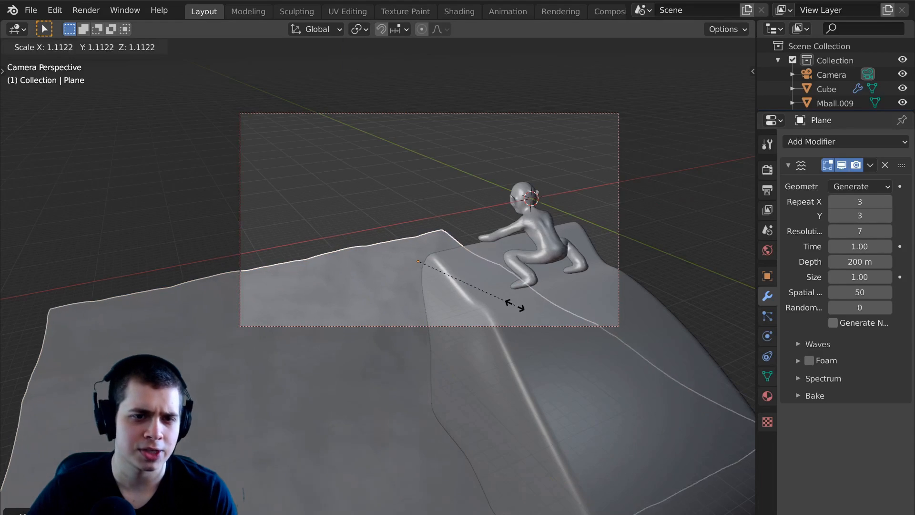
left_click(516, 304)
key("g")
left_click(523, 254)
Move the water surface below and in front of the creature's rock, and check its placement through the camera.
middle_click_drag(523, 254, 557, 193)
key("g")
left_click(577, 290)
scroll(459, 305, "down", 2)
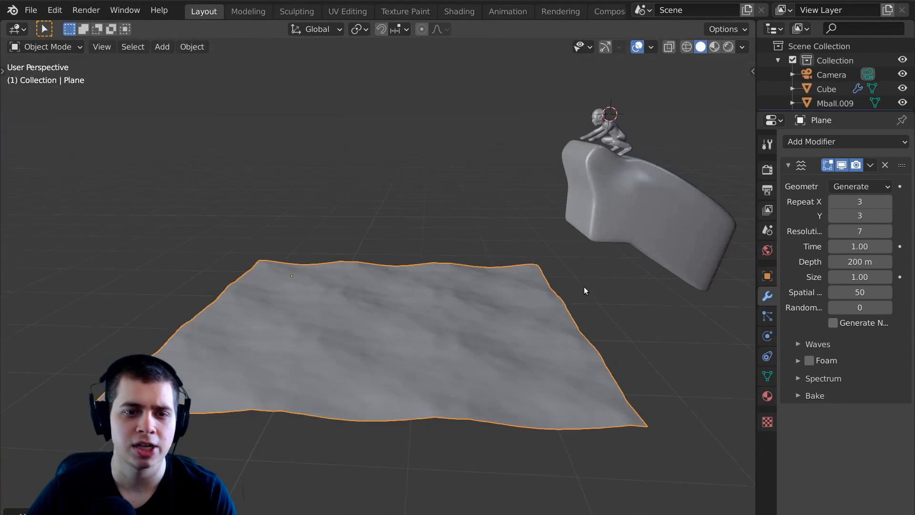
middle_click_drag(459, 305, 470, 224)
key("g")
left_click(517, 252)
key("KP_0")
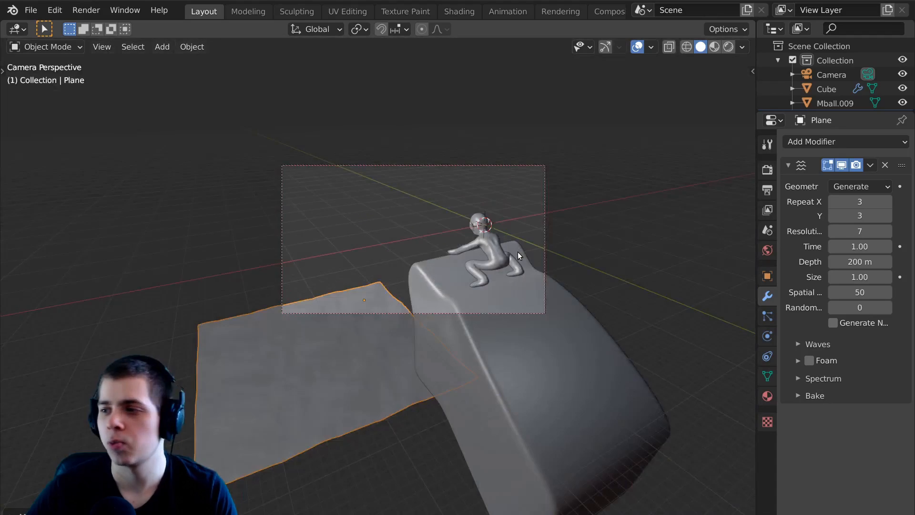
middle_click_drag(535, 264, 558, 276, "shift")
Place the new cube at the far edge of the water, smooth it with level 2 subdivision, and scale it up.
key("g")
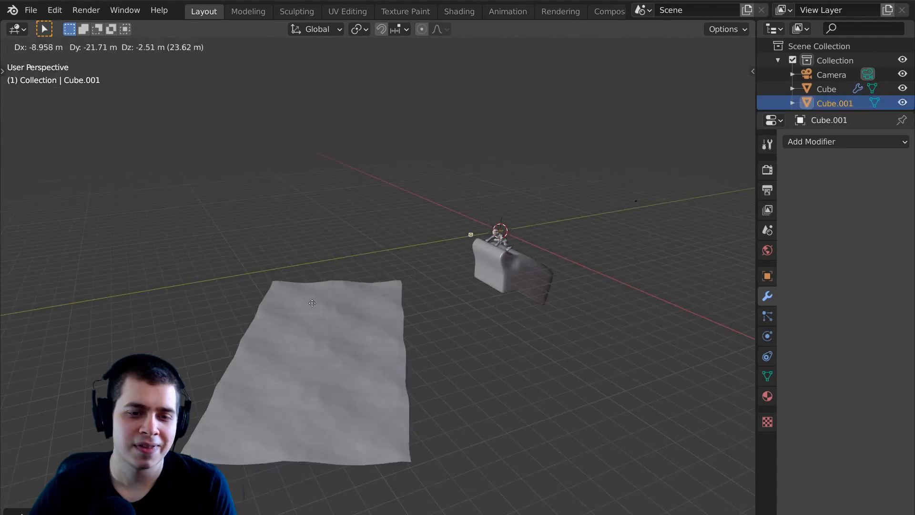
left_click(336, 301)
key("ctrl+2")
middle_click_drag(336, 301, 321, 305)
scroll(321, 304, "up", 2)
key("s")
left_click(265, 306)
middle_click_drag(265, 306, 619, 153)
key("g")
left_click(496, 281)
Extrude the cube sideways in several segments to form a bank along the water's far edge.
key("Tab")
middle_click_drag(271, 357, 341, 359)
key("e")
middle_click_drag(260, 363, 543, 374)
left_click(431, 408)
key("e")
left_click(517, 238)
key("e")
left_click(588, 309)
Extrude the row of faces at the back of the bank, and move and rotate the new faces.
middle_click_drag(588, 308, 524, 305)
left_click(327, 329, "ctrl")
right_click(569, 301)
middle_click_drag(563, 200, 473, 211)
key("e")
left_click(581, 180)
key("g")
left_click(463, 182)
key("r")
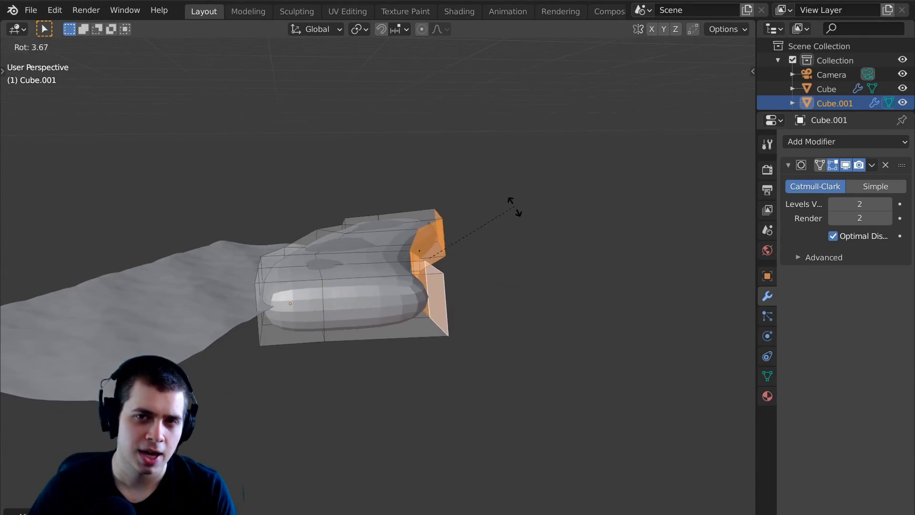
left_click(526, 227)
Extrude the back of the bank farther from the water and upward, and rotate the end faces.
key("e")
left_click(643, 231)
key("e")
left_click(594, 134)
key("r")
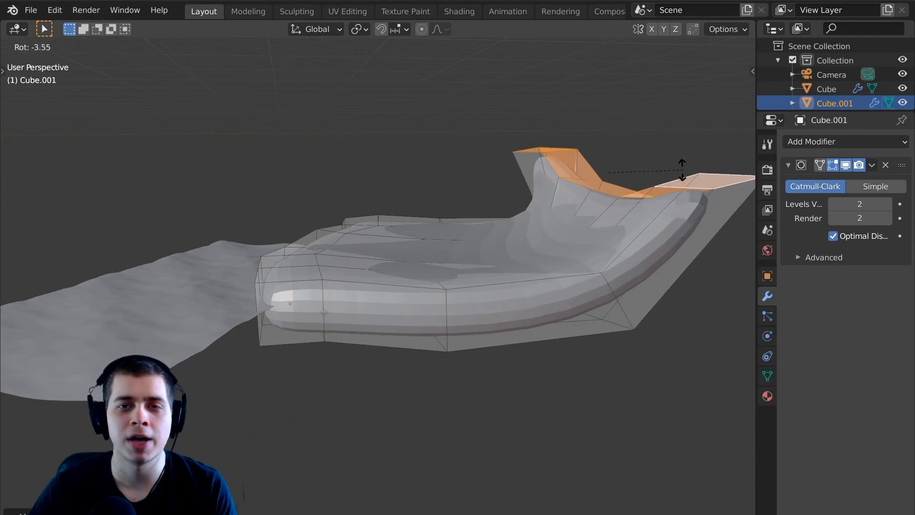
left_click(670, 168)
Extrude the faces at the back of the bank upward into a tall cave wall.
middle_click_drag(379, 179, 424, 203)
scroll(424, 202, "down", 4)
key("b")
middle_click_drag(611, 270, 554, 200, "shift")
key("e")
left_click(570, 83)
key("Tab")
Flatten the top of the cave wall by scaling it to 0 on Z, and adjust its height along Z.
middle_click_drag(538, 149, 353, 173)
key("Tab")
key("s")
key("z")
key("0")
key("Return")
key("g")
key("z")
left_click(459, 162)
Extrude the bank's side end faces outward in the top view and rotate the new end.
scroll(496, 227, "down", 2)
key("Tab")
scroll(496, 227, "up", 2)
key("Tab")
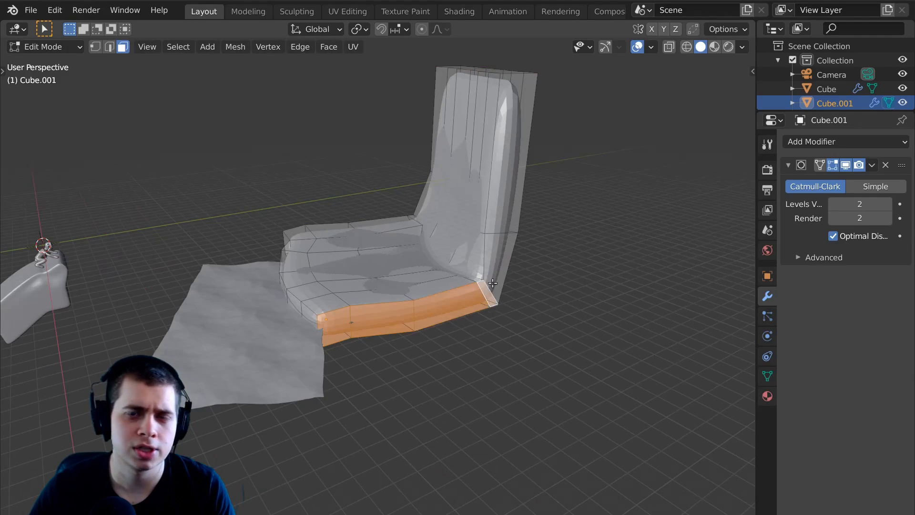
middle_click_drag(507, 199, 556, 288)
key("KP_7")
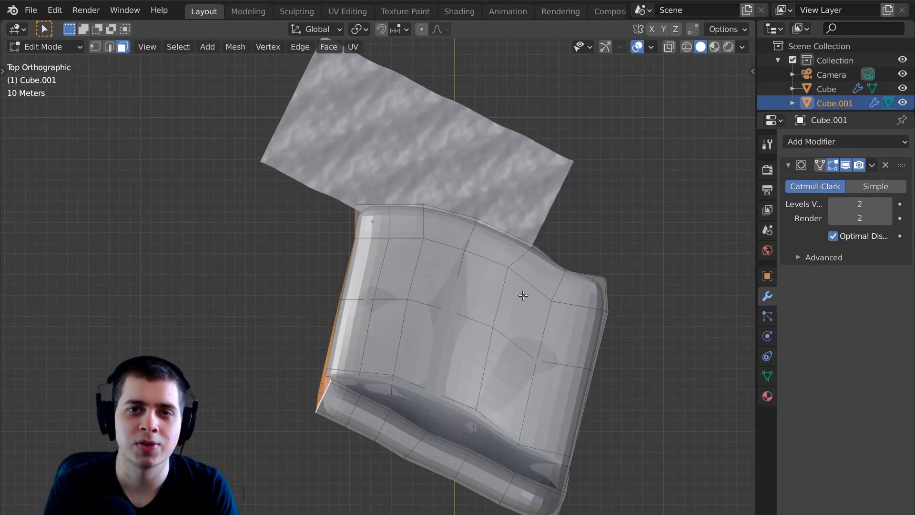
middle_click_drag(433, 161, 496, 180, "shift")
key("e")
left_click(447, 231)
key("r")
left_click(442, 249)
Extend the bank's side end farther outward, moving and rotating it in stages to curve the bank around the water.
key("g")
left_click(388, 196)
key("r")
left_click(394, 243)
key("g")
left_click(320, 178)
key("r")
left_click(326, 144)
left_click(369, 181)
Lower the top edge of the back wall in the camera view, and raise the bank's viewport subdivision to 3.
key("KP_0")
key("Tab")
scroll(422, 191, "down", 3)
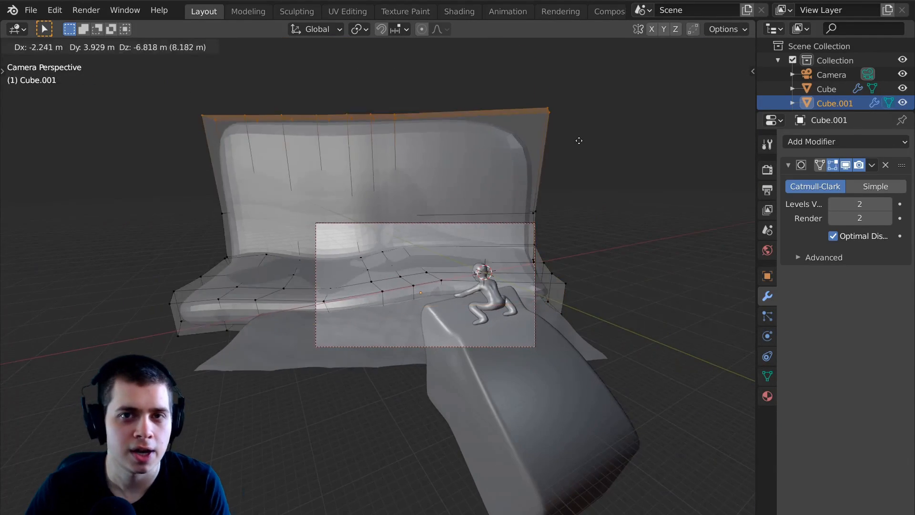
key("z")
key("s")
key("g")
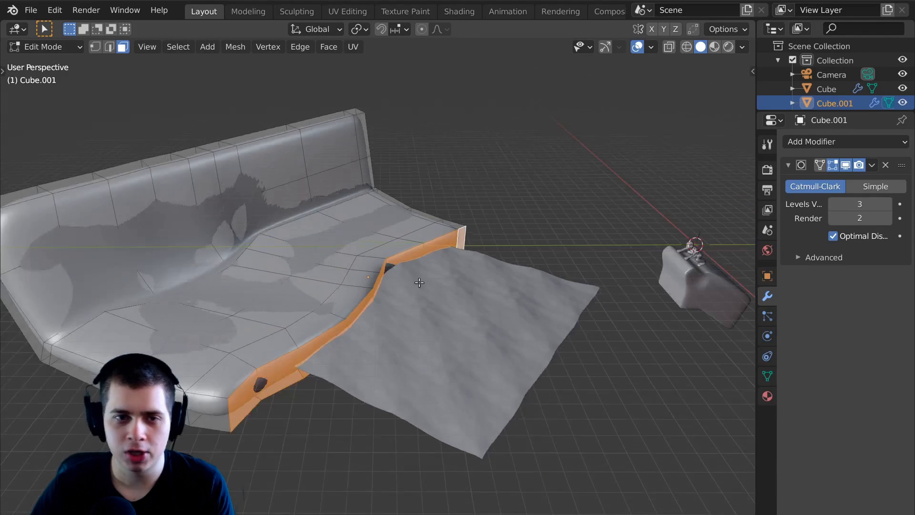
Duplicate the bank's water-facing faces across the water along Y, then rotate, position and shape the copy as a near bank.
middle_click_drag(420, 283, 435, 298)
key("shift+d")
key("y")
left_click(512, 309)
key("KP_7")
key("r")
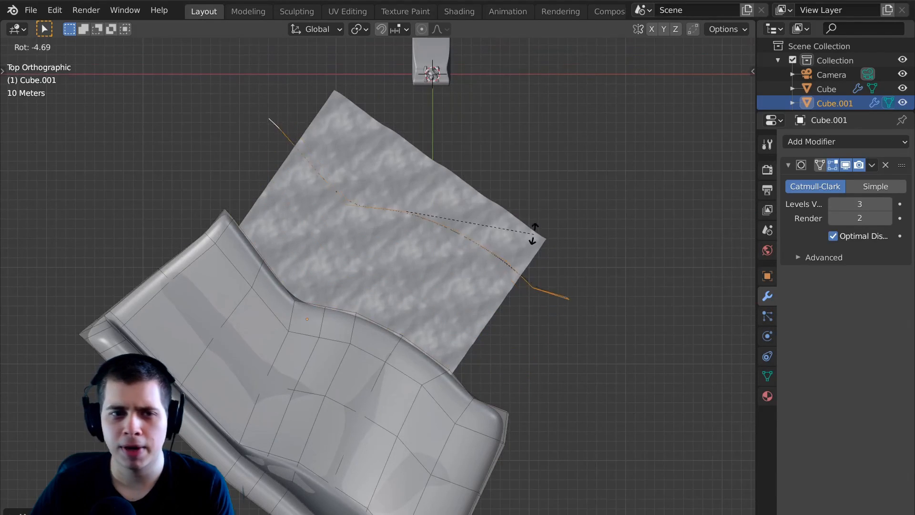
left_click(521, 180)
key("g")
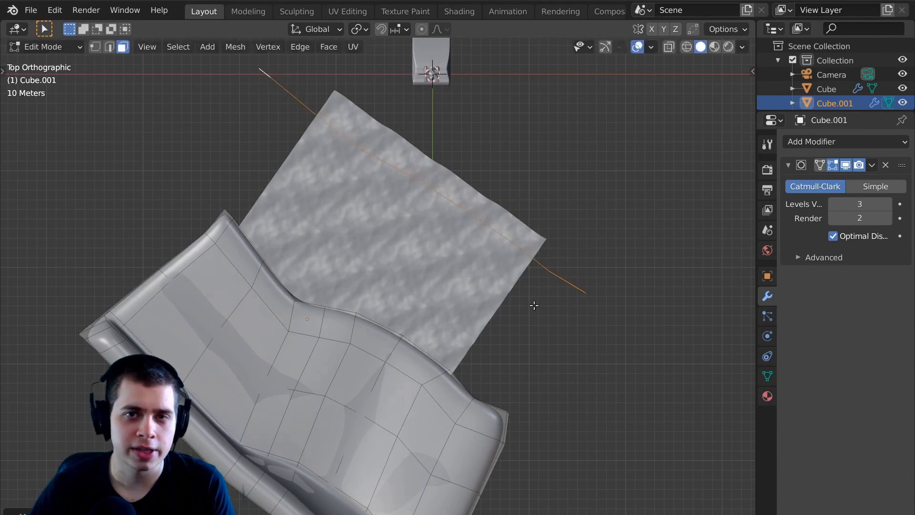
left_click(531, 302)
key("alt+s")
left_click(604, 194)
left_click(470, 176)
Place the white emission plane above the cave and scale it up as an overhead light.
key("g")
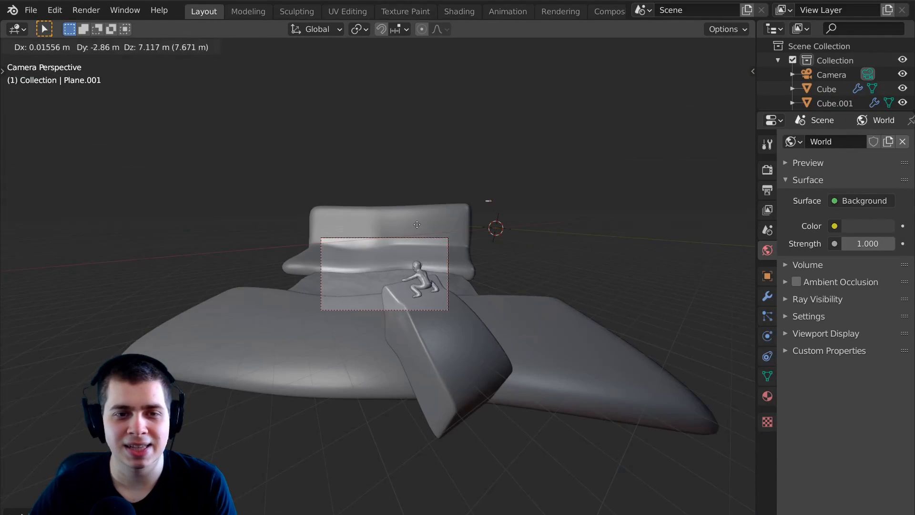
left_click(492, 453)
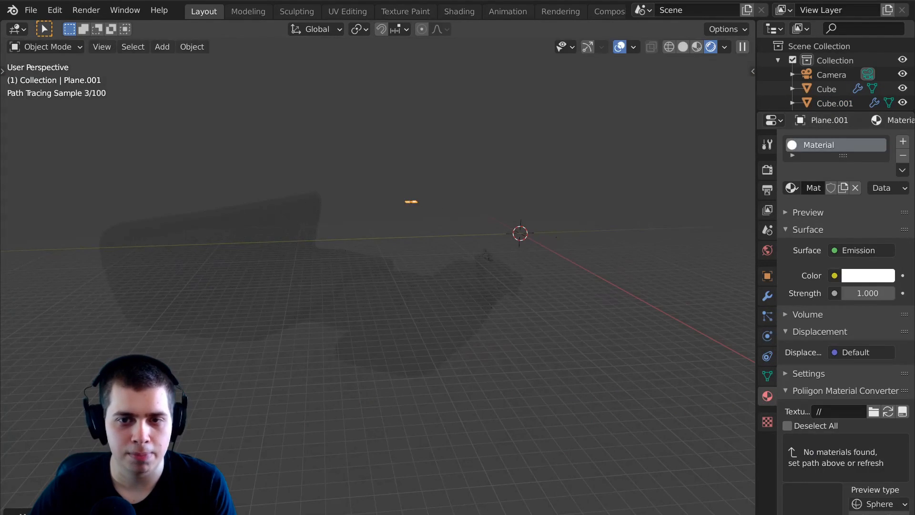
key("s")
left_click(469, 362)
key("g")
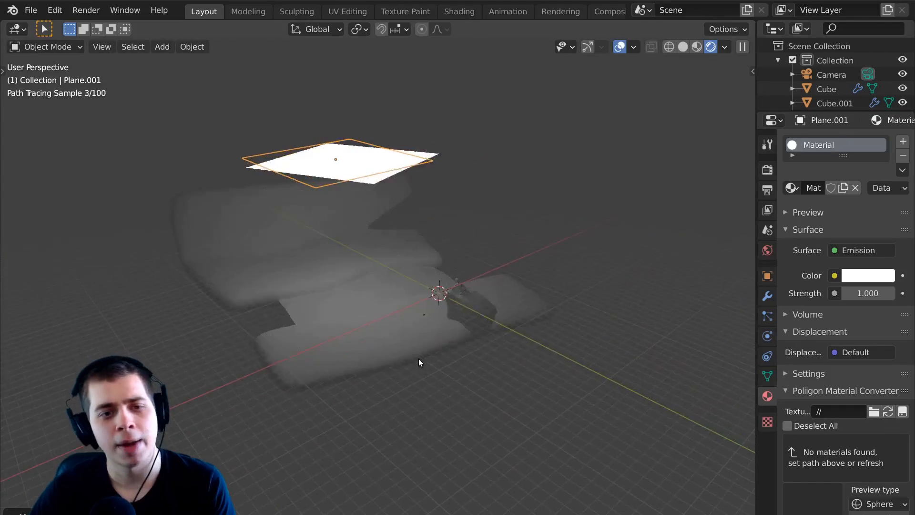
key("s")
left_click(422, 360)
Change the overhead plane's emission color to light blue and view the scene through the camera.
left_click(862, 275)
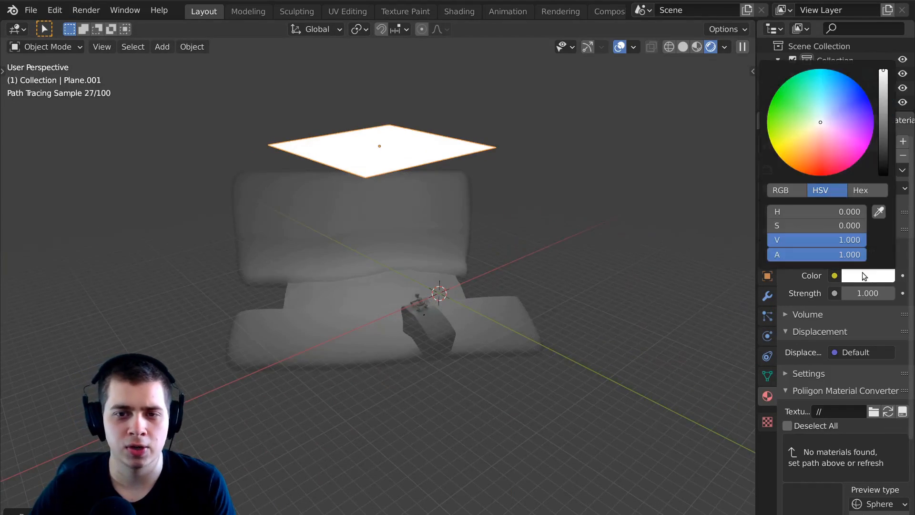
left_click(834, 98)
key("KP_0")
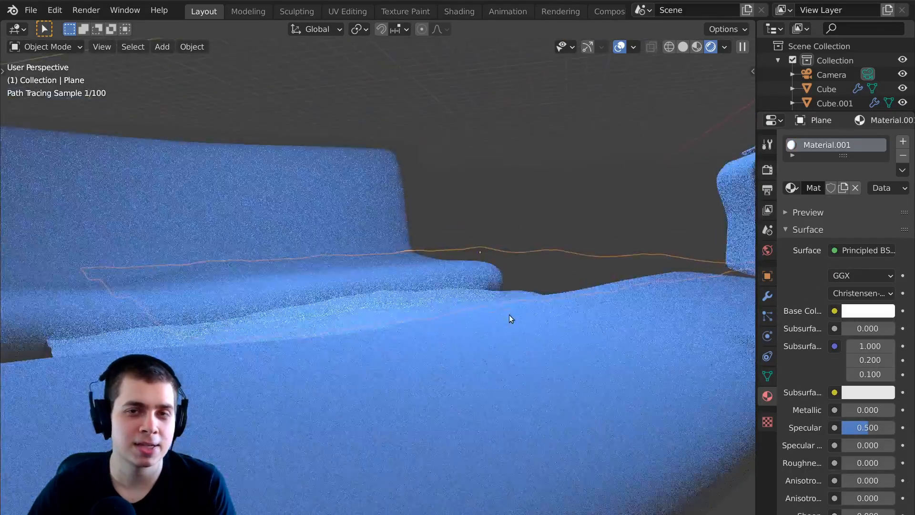
Darken the water material's Base Color to nearly black.
scroll(496, 316, "up", 3)
scroll(493, 317, "down", 1)
left_click(868, 311)
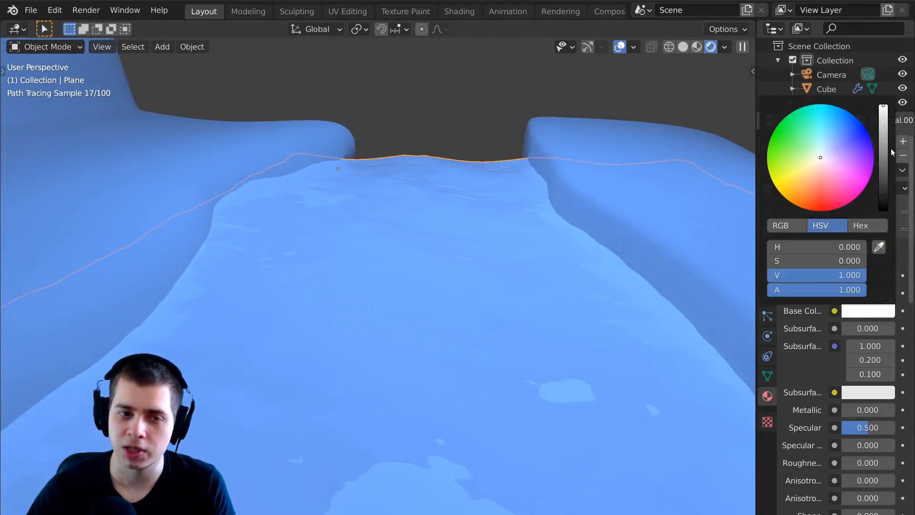
left_click(883, 208)
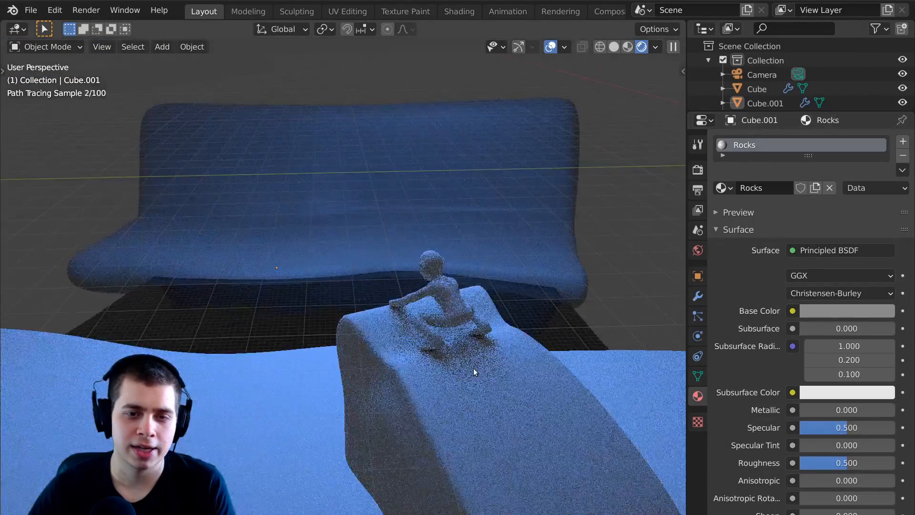
Shade the small rounded cube on the far bank smooth, and add a loop cut to its mesh.
scroll(474, 371, "down", 3)
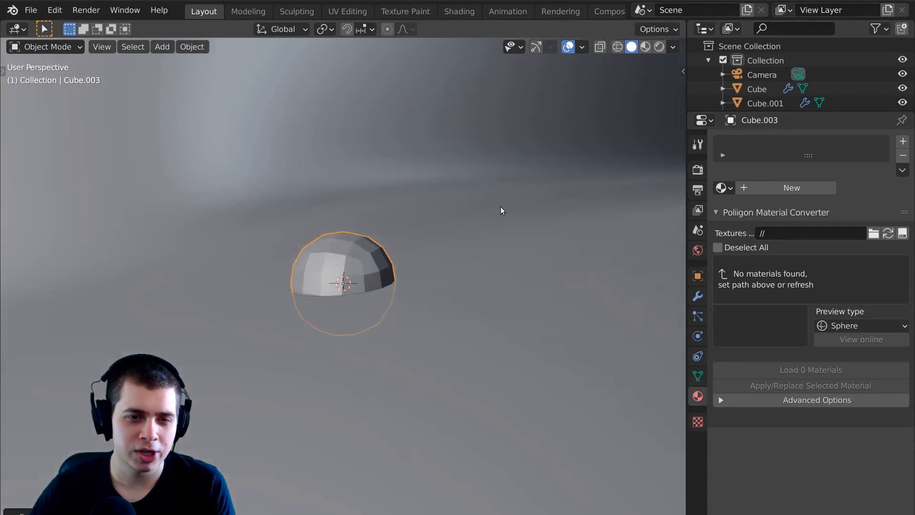
right_click(493, 221)
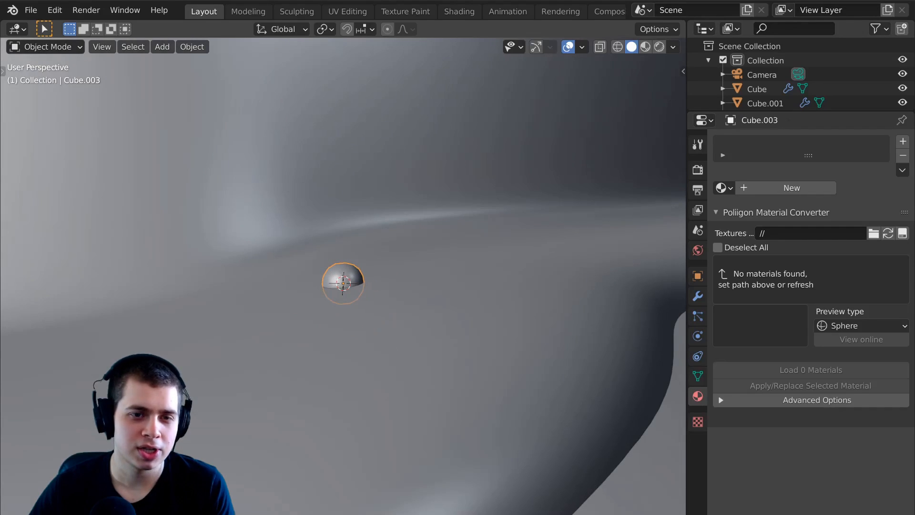
key("Tab")
key("ctrl+r")
left_click(429, 234)
left_click(434, 261)
Scale one of the small rock's faces to reshape it into a dome.
middle_click_drag(446, 217, 452, 186)
key("3")
left_click(428, 177)
key("s")
left_click(461, 206)
key("Tab")
Scale the dome rock along Z and reposition it on the far bank.
scroll(448, 229, "down", 3)
key("g")
key("s")
key("z")
left_click(437, 237)
key("g")
left_click(444, 259)
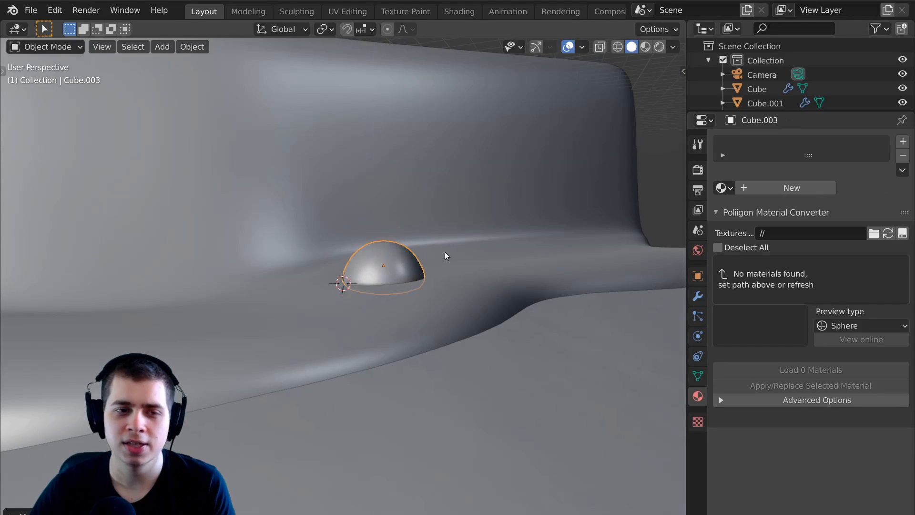
left_click(456, 254)
Duplicate the dome rock and position the copies along the far bank in front of the cave wall.
middle_click_drag(456, 254, 341, 351)
scroll(341, 352, "up", 3)
key("shift+d")
left_click(47, 312)
key("KP_0")
left_click(223, 201)
middle_click_drag(319, 216, 479, 231)
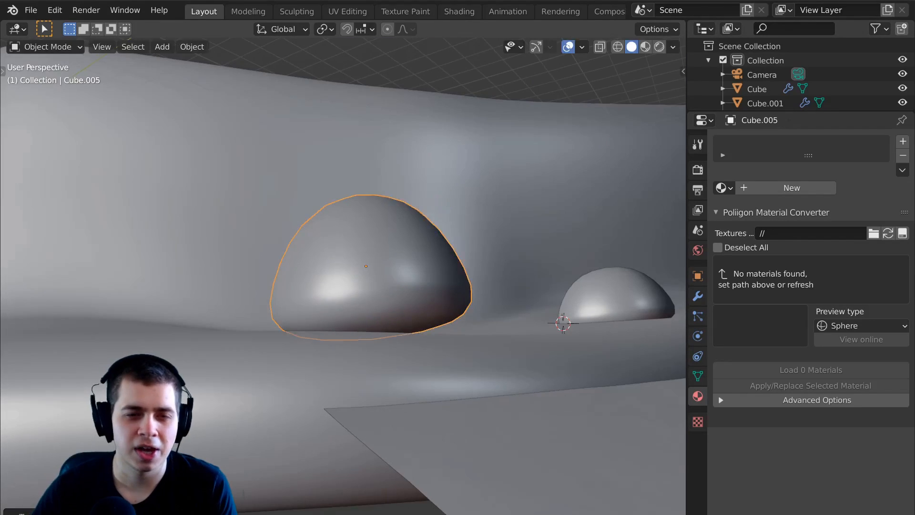
key("g")
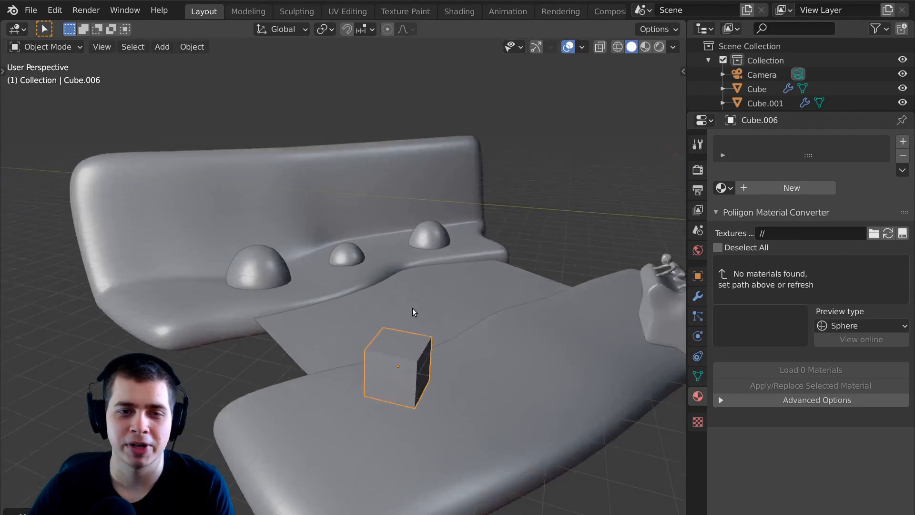
Extrude the middle top face of the new cube on the near bank upward and scale it into a tall tapered spike.
key("Tab")
scroll(415, 313, "up", 3)
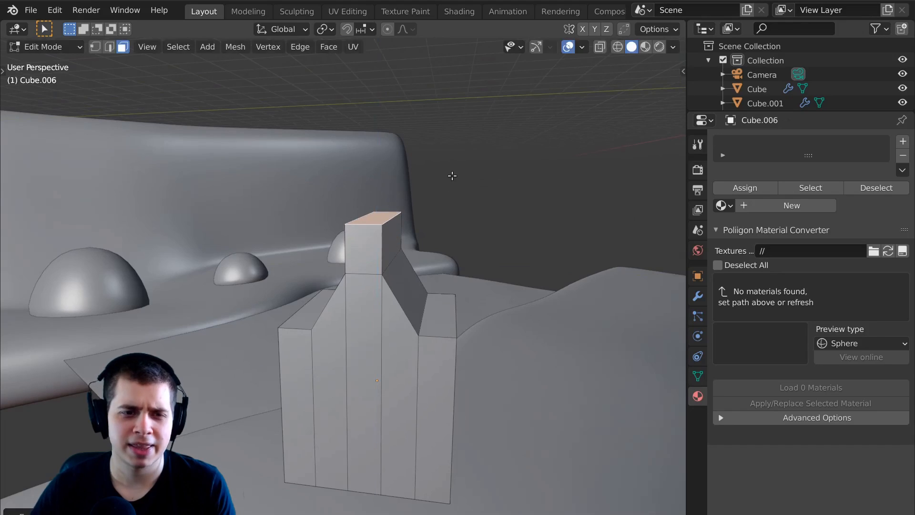
left_click(408, 95)
key("s")
left_click(453, 150)
Scale the entire spiked rock mesh along the Y axis and finish editing it.
middle_click_drag(334, 278, 364, 280)
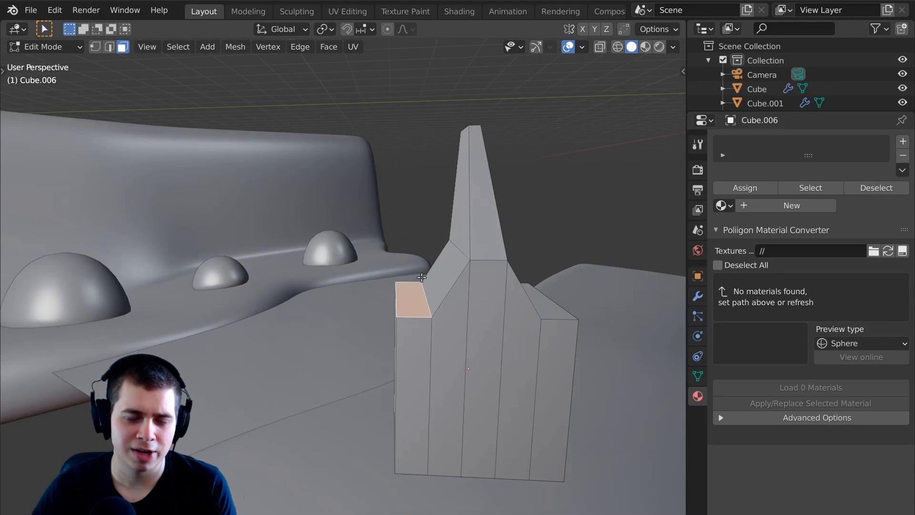
key("a")
key("s")
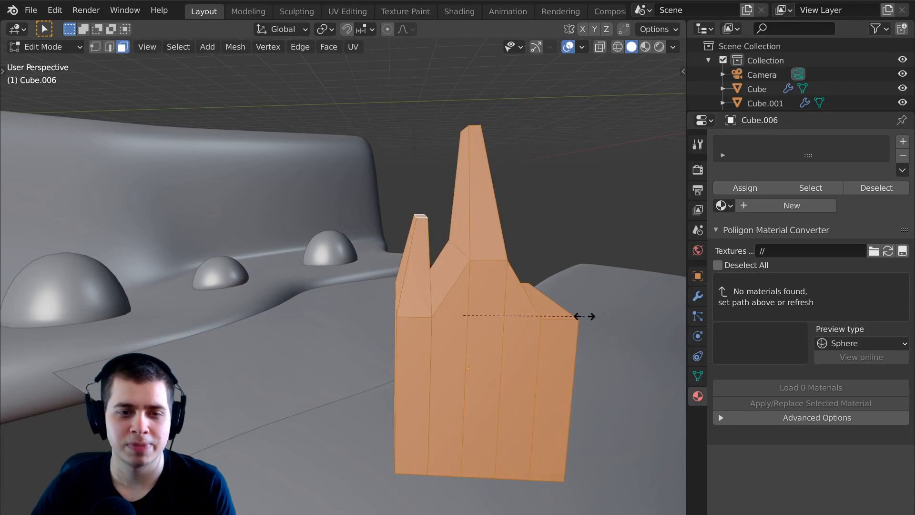
key("y")
left_click(517, 314)
middle_click_drag(517, 315, 555, 337)
key("Tab")
Move the spiked rock onto the far bank among the domes and check the placement from the camera view.
scroll(341, 277, "down", 5)
key("g")
left_click(359, 377)
middle_click_drag(360, 378, 451, 326)
key("KP_0")
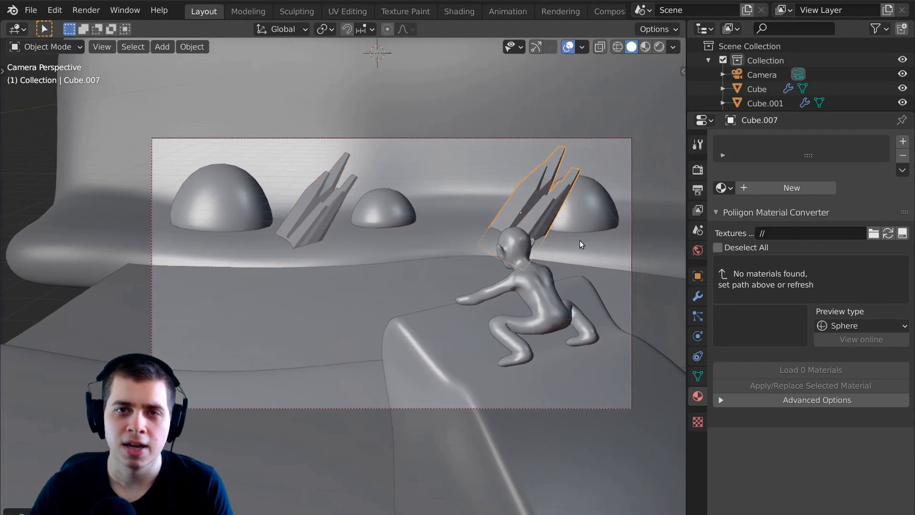
middle_click_drag(580, 244, 509, 263, "shift")
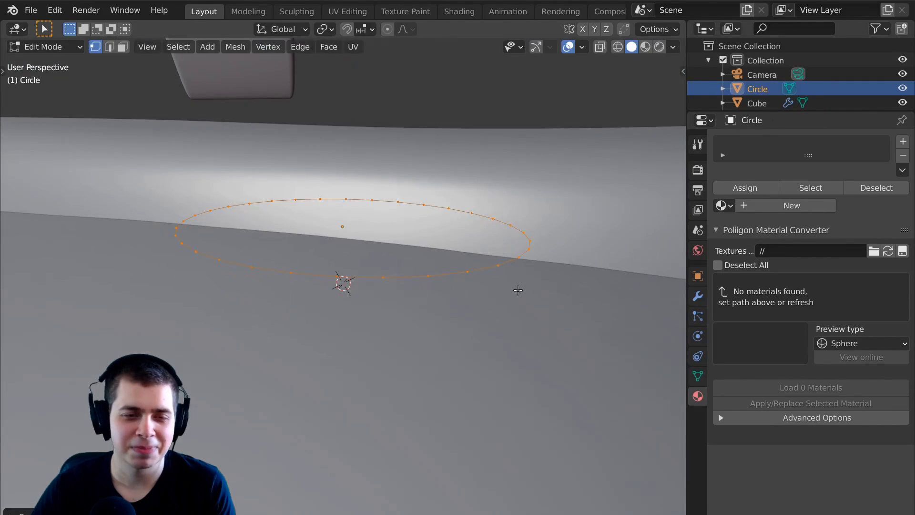
Extrude the circle along Z in stages, scaling the rings to form the hull of a round boat.
key("e")
key("z")
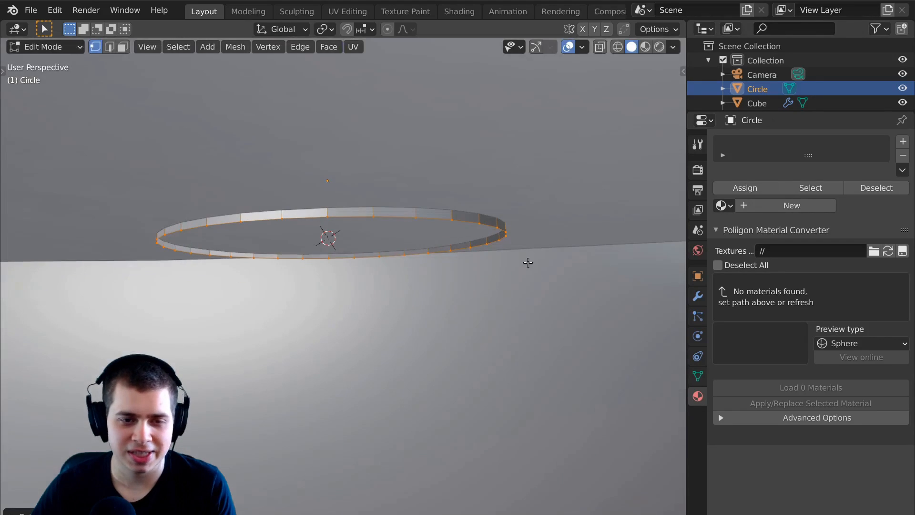
key("e")
key("z")
left_click(523, 332)
key("s")
left_click(474, 310)
key("e")
key("z")
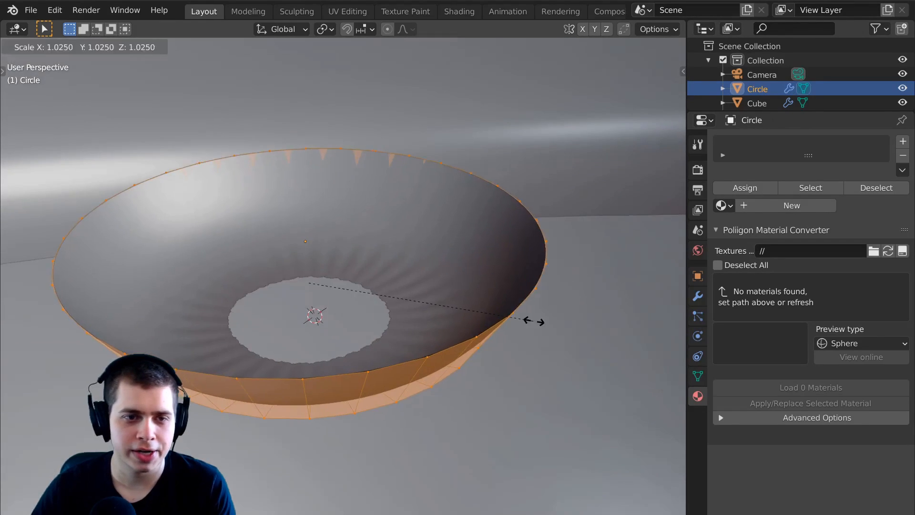
left_click(484, 329)
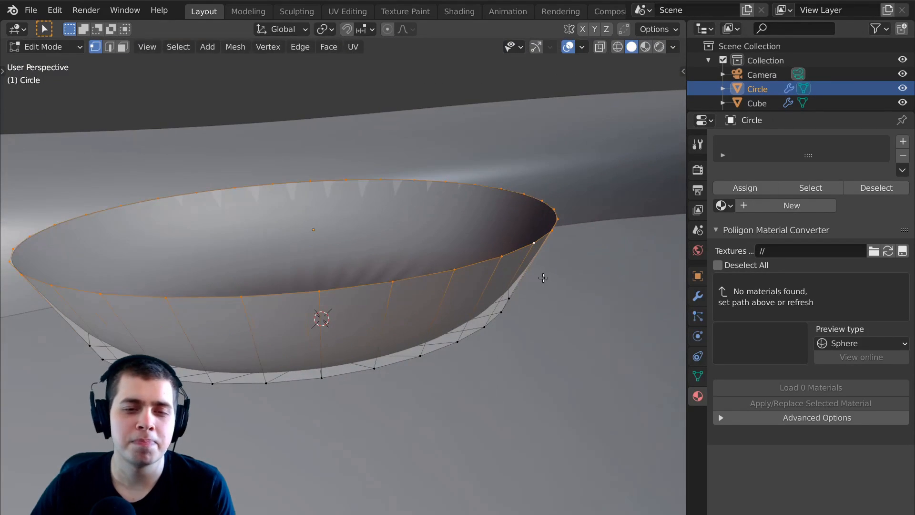
Scale the boat's upper rim and extrude it along Z to raise the hull's edge.
key("s")
left_click(521, 277)
key("e")
key("z")
left_click(521, 286)
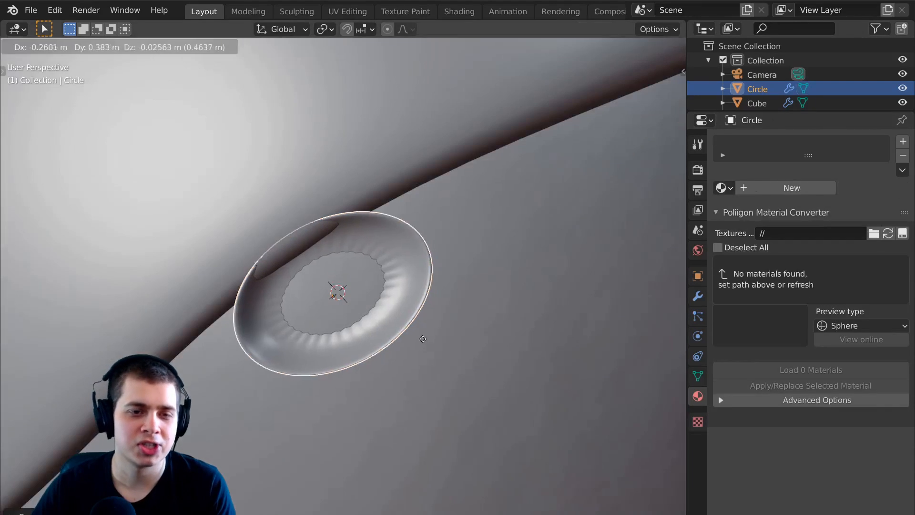
Position the boat on the water at the edge of the near bank.
left_click(416, 257)
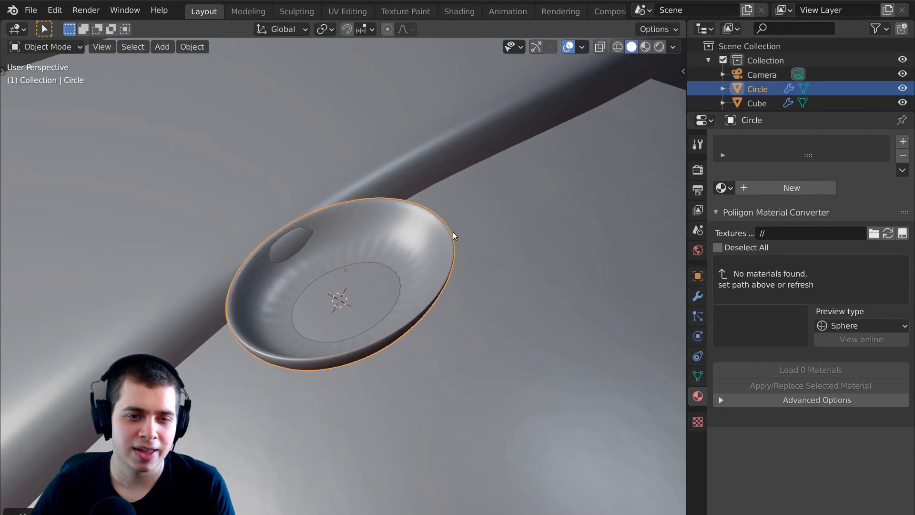
key("g")
left_click(453, 225)
key("g")
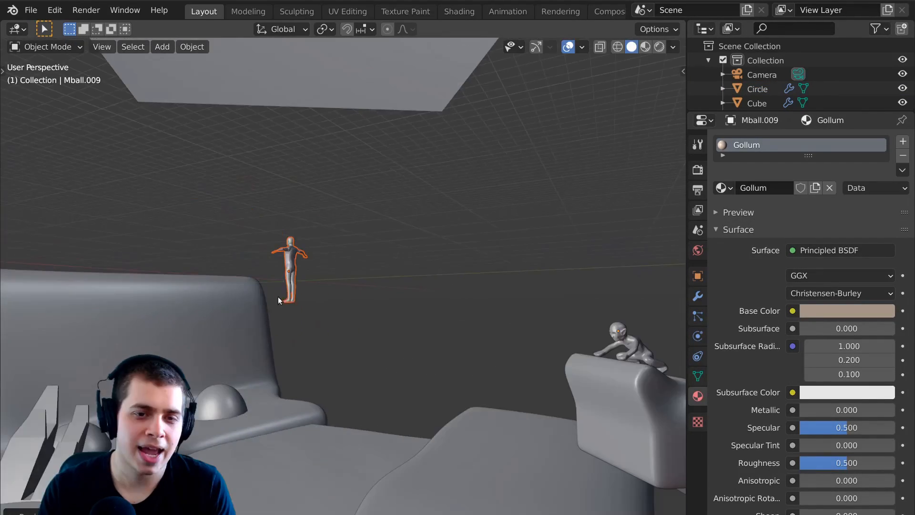
Move the standing human figure beside the crouching creature and shorten it along the Z axis.
key("g")
left_click(470, 319)
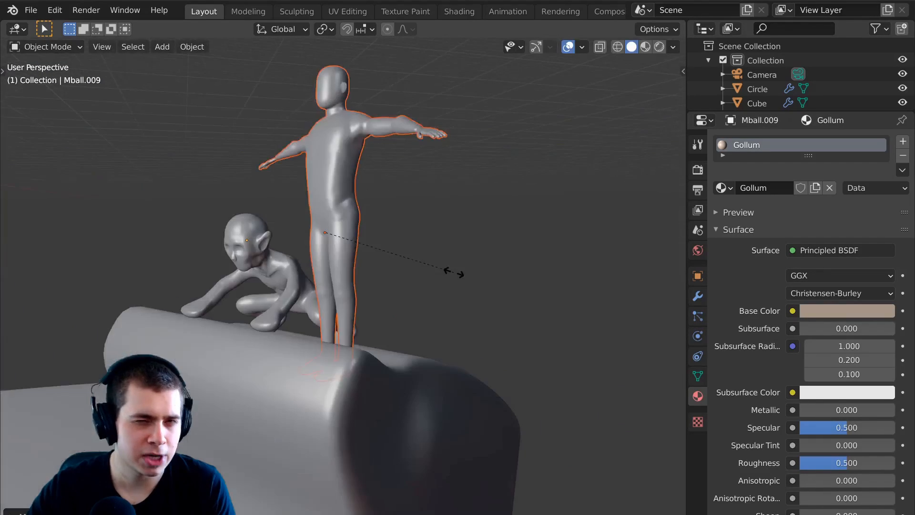
key("s")
key("z")
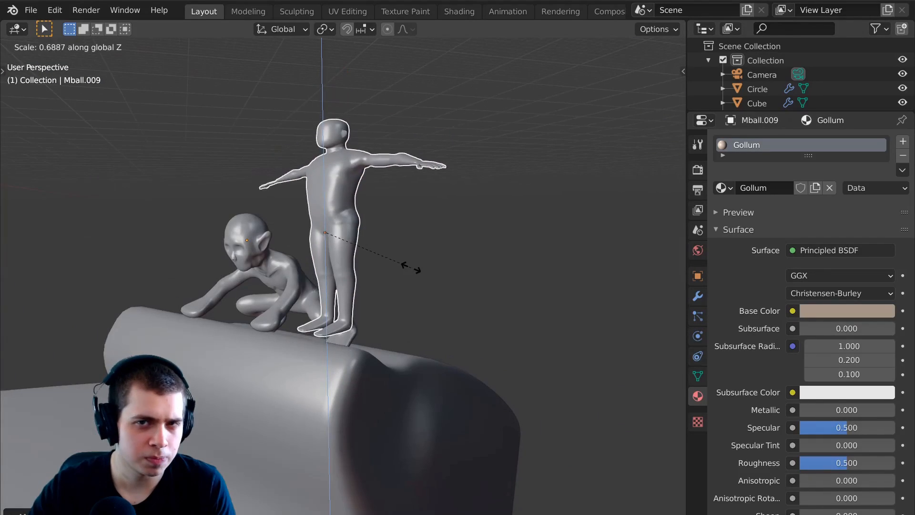
left_click(426, 278)
Scale the standing human figure along the Y axis to adjust its body proportions.
middle_click_drag(431, 282, 420, 260)
scroll(429, 261, "up", 1)
key("s")
key("y")
left_click(472, 261)
left_click(456, 258)
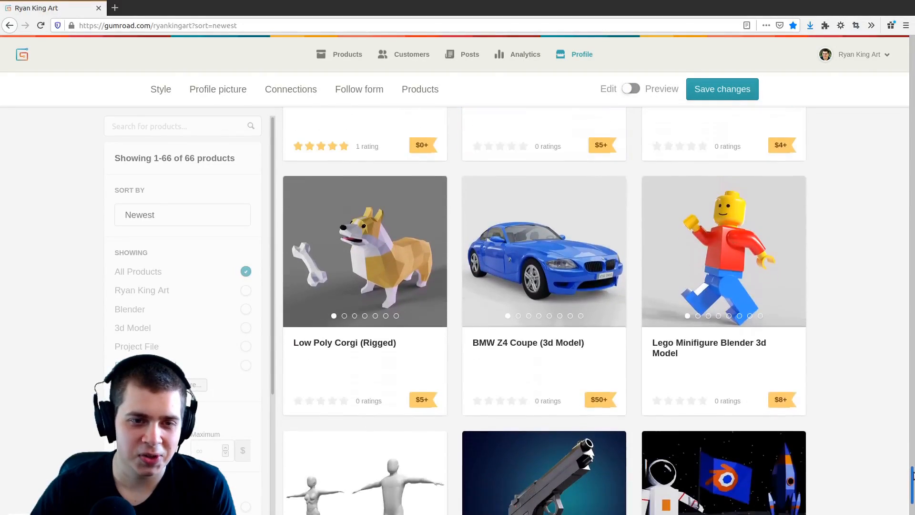
On the Gumroad store page, open Free Human Base Meshes For Sculpting and look through its preview images and description.
scroll(544, 309, "down", 5)
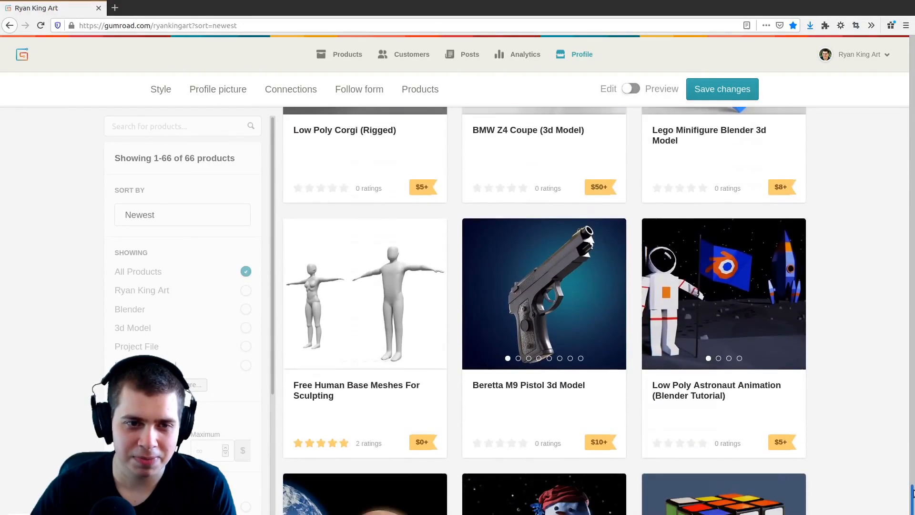
scroll(410, 343, "up", 2)
left_click(376, 257)
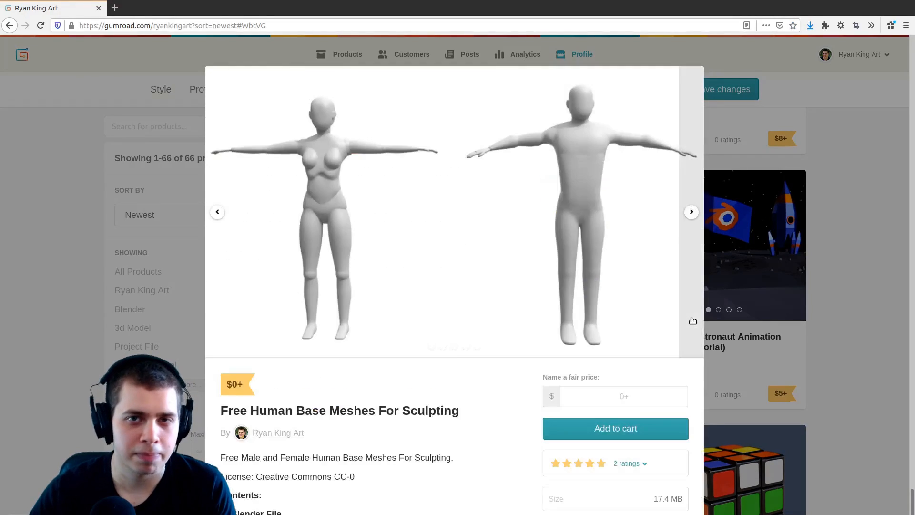
left_click(691, 214)
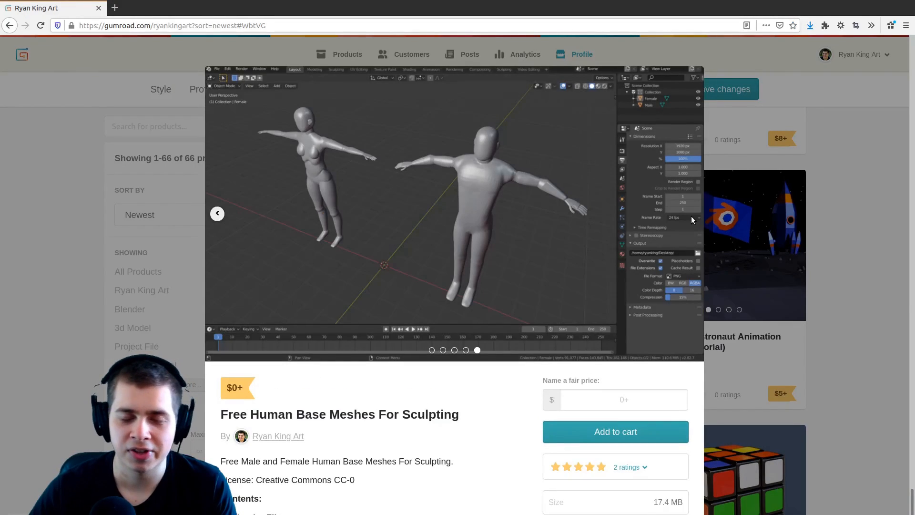
scroll(684, 222, "down", 3)
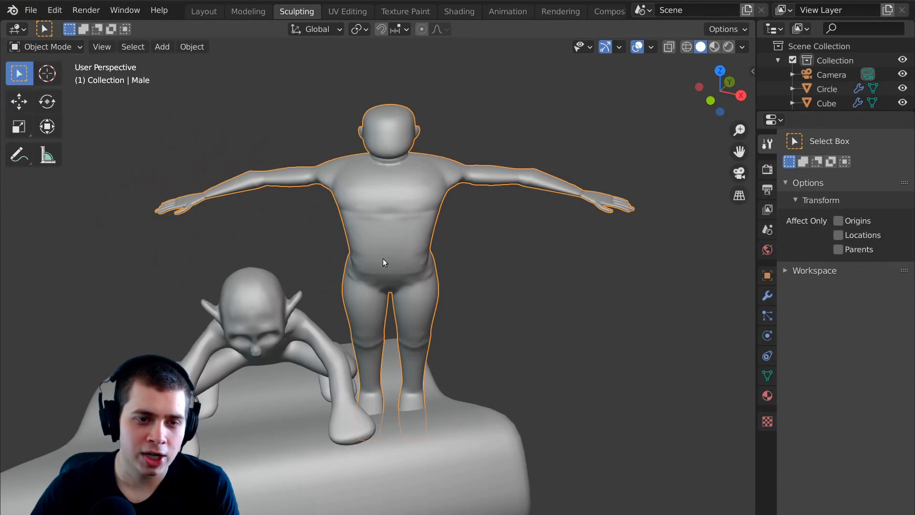
In Blender, delete the vertices of both arms beyond the upper arms on the standing human figure.
key("Tab")
key("a")
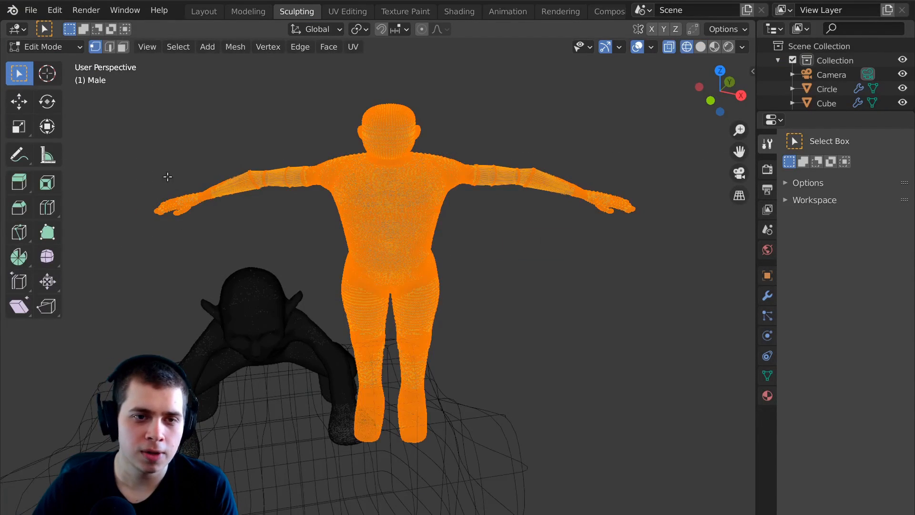
key("alt+a")
middle_click_drag(272, 143, 278, 133)
key("b")
left_click_drag(21, 148, 299, 276)
key("b")
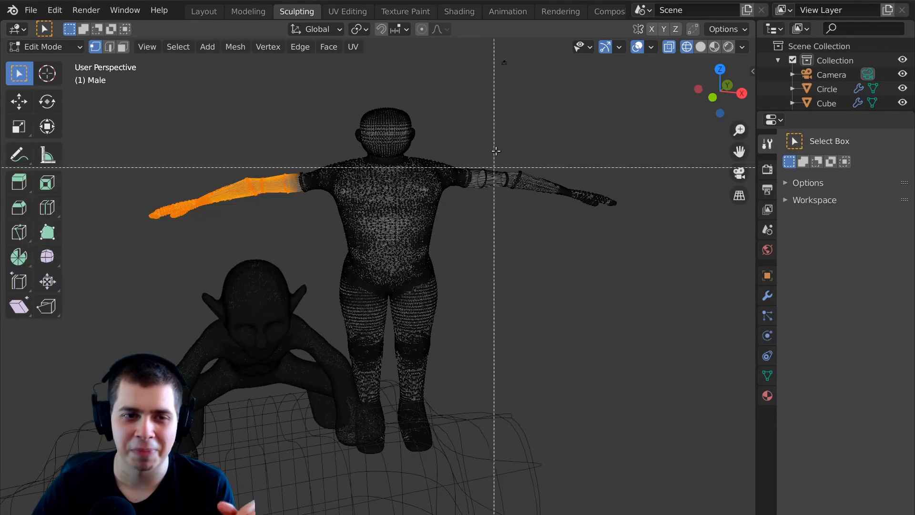
left_click_drag(478, 136, 755, 412)
key("x")
left_click(469, 199)
key("Tab")
key("shift+z")
Move the armless human figure across the water to the far bank in front of a dome rock.
scroll(537, 247, "down", 1)
left_click(537, 247)
scroll(477, 246, "down", 1)
middle_click_drag(382, 242, 267, 246)
scroll(399, 250, "down", 1)
left_click(407, 267)
scroll(455, 262, "down", 6)
middle_click_drag(374, 347, 474, 292, "shift")
key("g")
left_click(682, 429)
key("KP_Decimal")
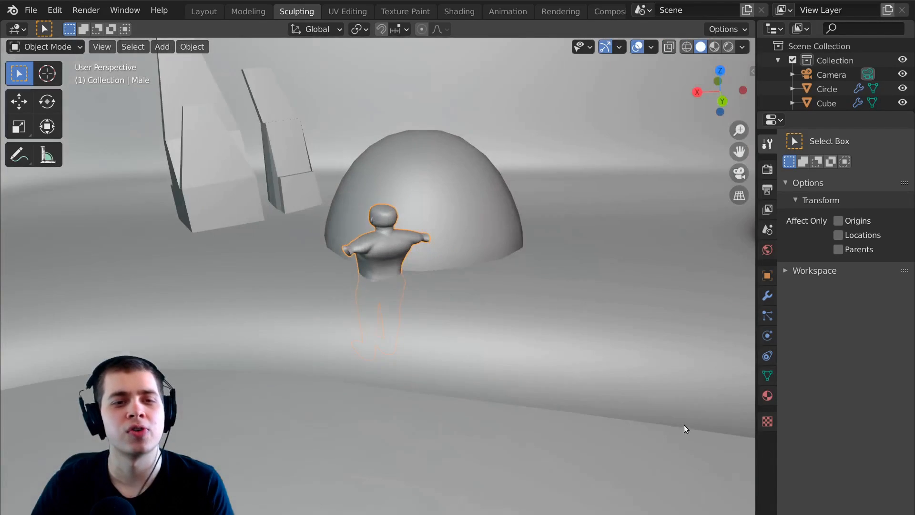
Adjust the human figure's position beside the dome rock so that it stands on the far bank.
key("g")
left_click(174, 349)
middle_click_drag(174, 320, 448, 303, "shift")
key("g")
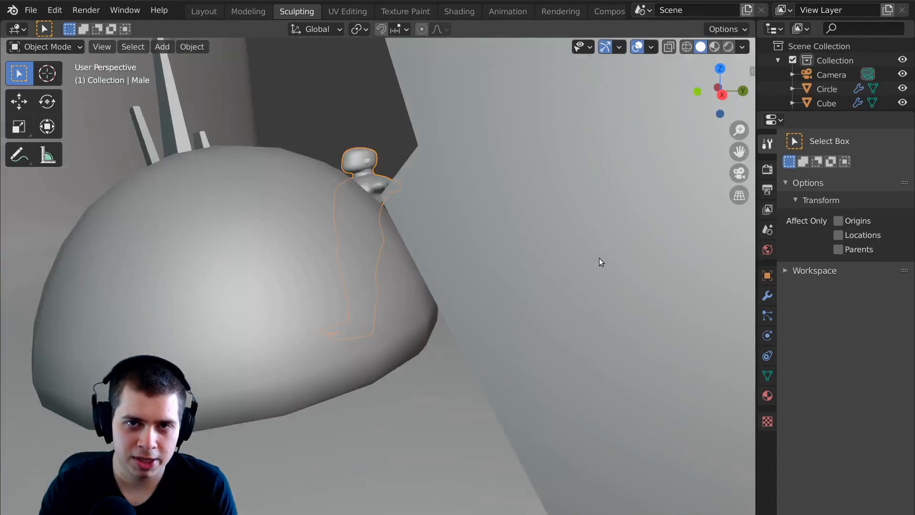
Scale up the far bank together with its rocks and the standing figure while viewing through the camera.
key("KP_0")
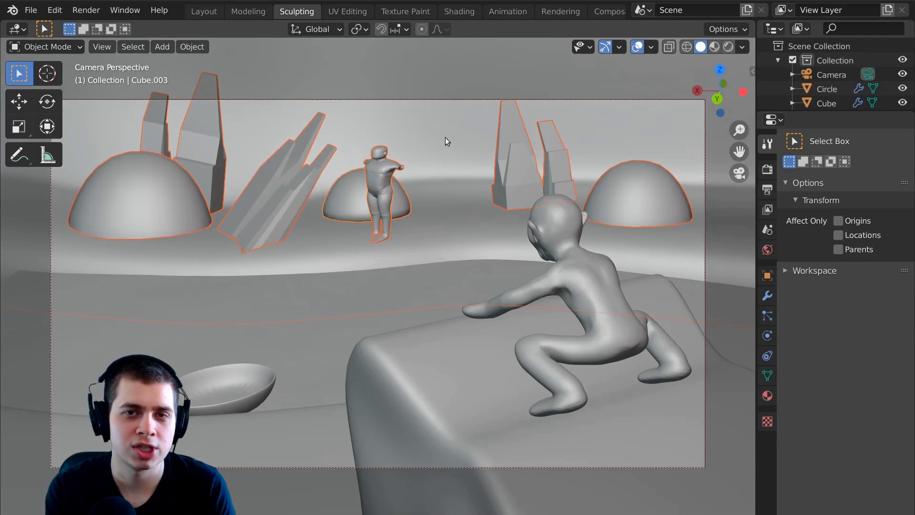
key("s")
left_click(697, 230)
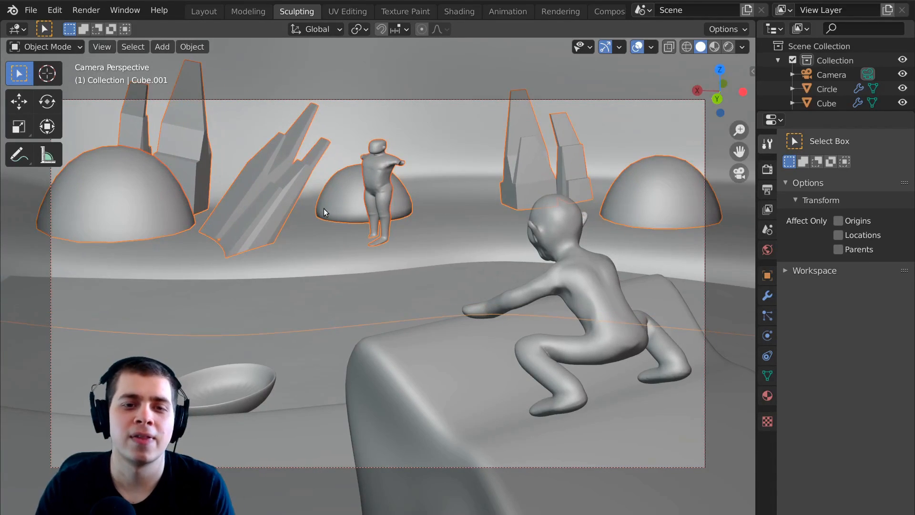
Move the boat, near bank, foreground rock, creature and camera together along Y toward the far bank.
left_click(490, 302)
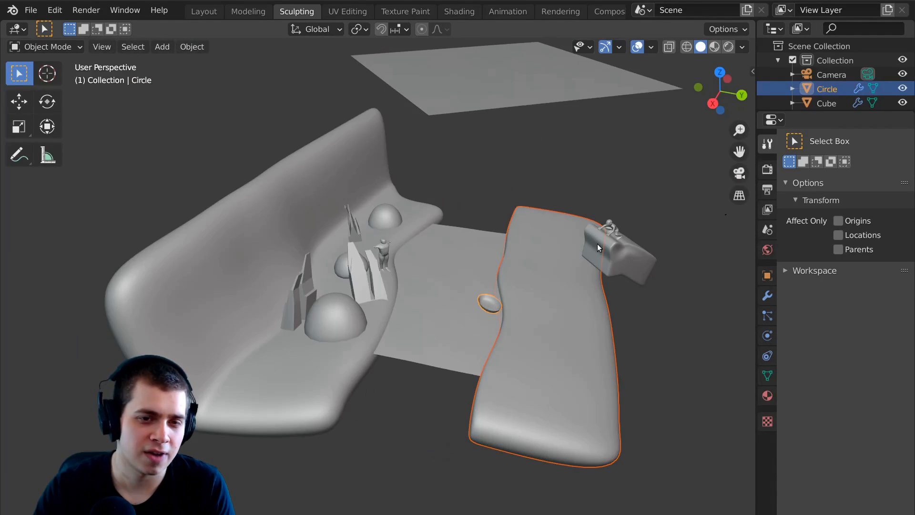
left_click(597, 244, "shift")
left_click(614, 228, "shift")
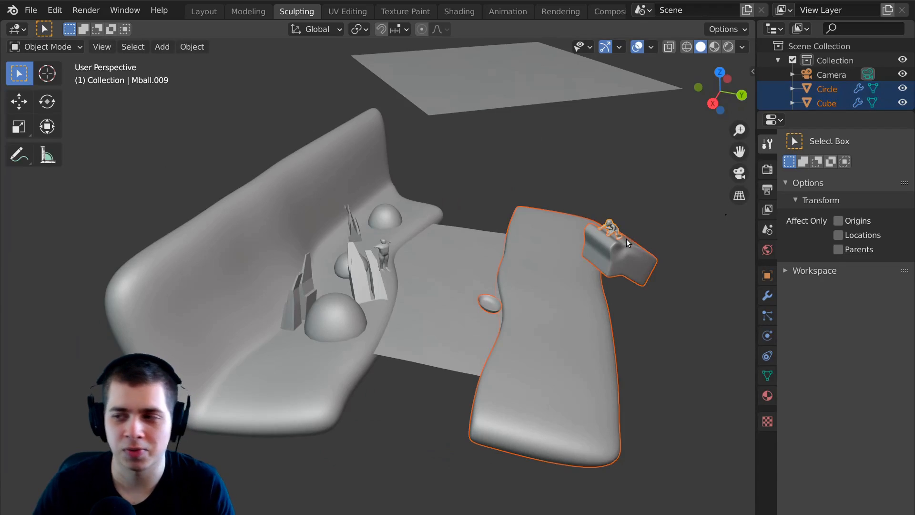
key("g")
key("y")
key("Escape")
left_click(725, 214, "shift")
key("g")
key("y")
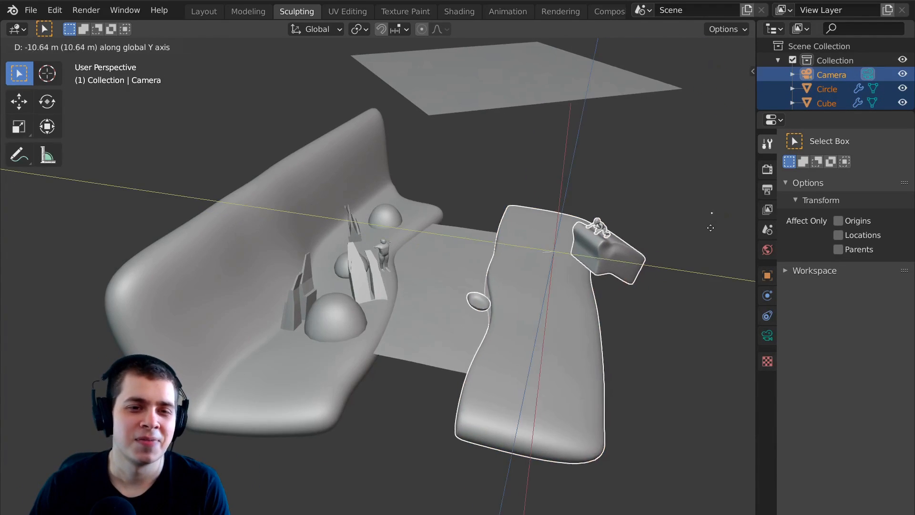
left_click(700, 226)
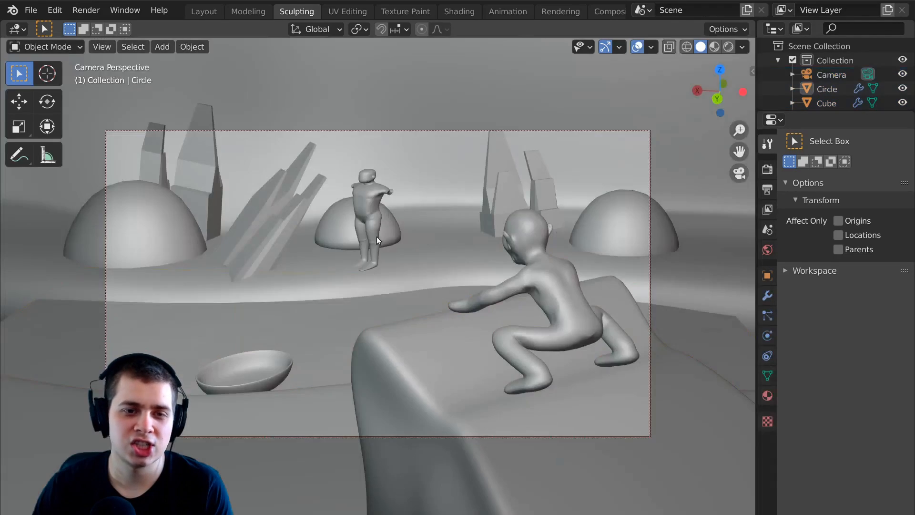
Reposition the standing figure on the far bank and rotate it about the Z axis.
left_click(377, 236)
key("g")
left_click(357, 235)
key("r")
key("z")
left_click(510, 235)
key("g")
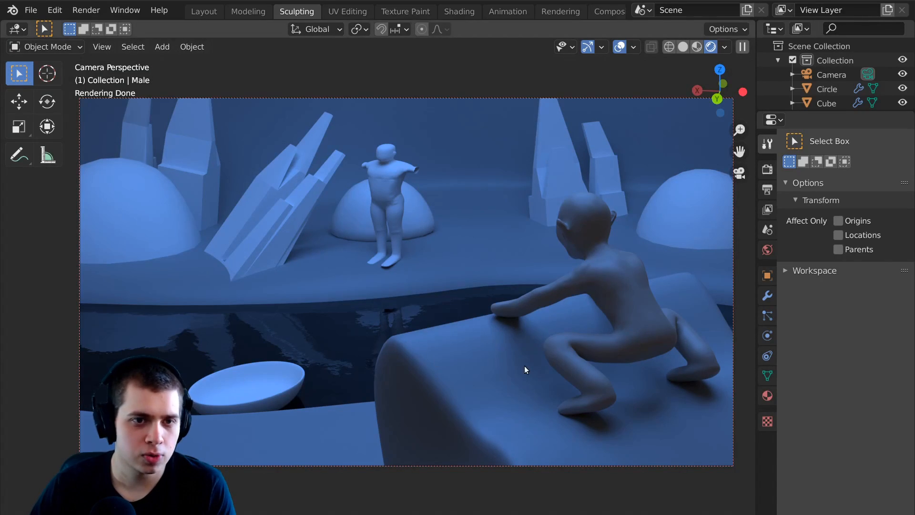
middle_click_drag(484, 236, 420, 263, "shift")
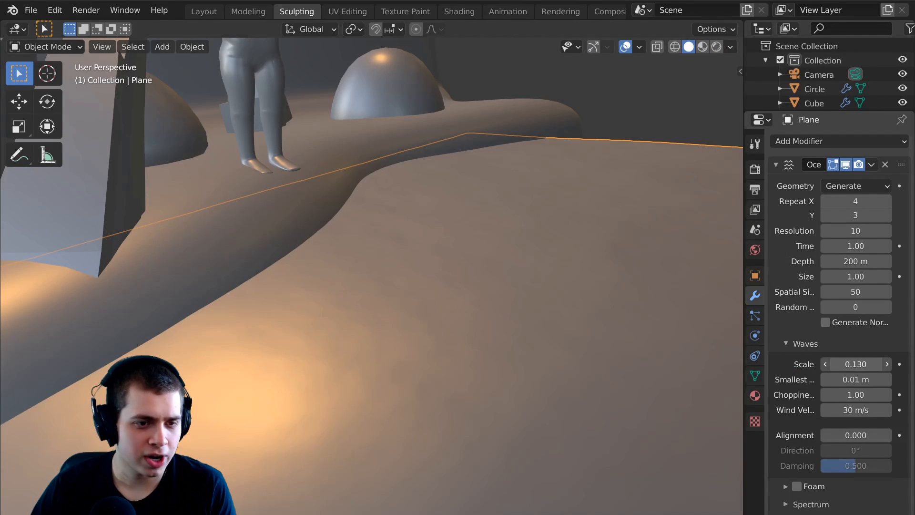
Set the water plane's Ocean wave scale to 0.260 and check the scene from the camera view.
mouse_move(850, 360)
left_mouse_down()
mouse_move(908, 359)
mouse_move(855, 364)
left_mouse_up()
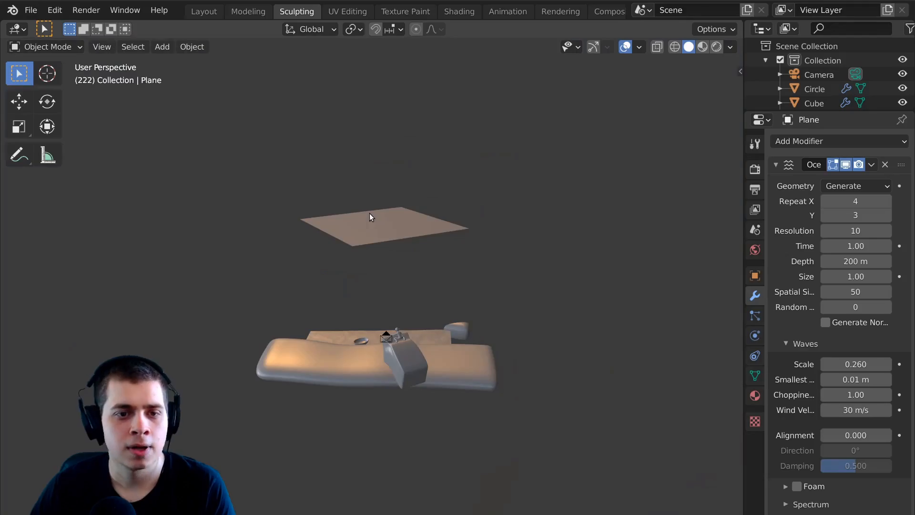
key("KP_0")
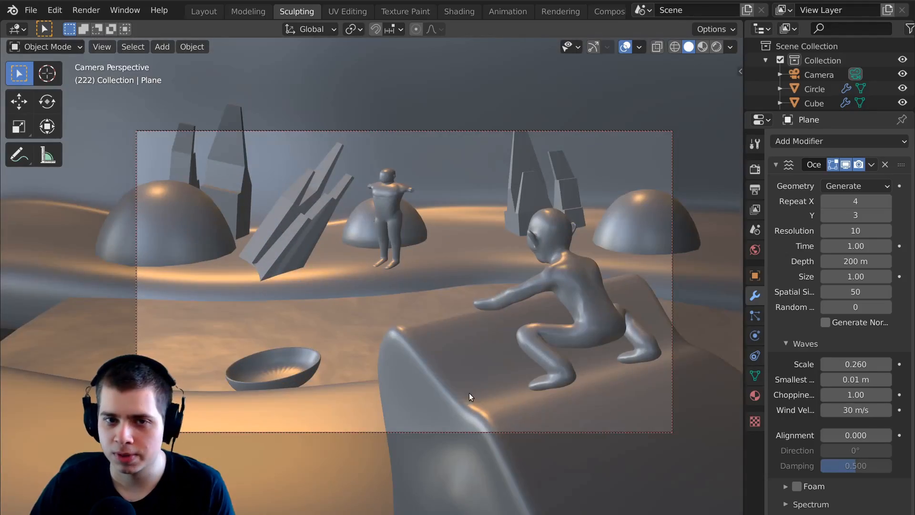
key("z")
left_click(486, 300)
scroll(548, 386, "up", 2)
scroll(498, 370, "down", 1)
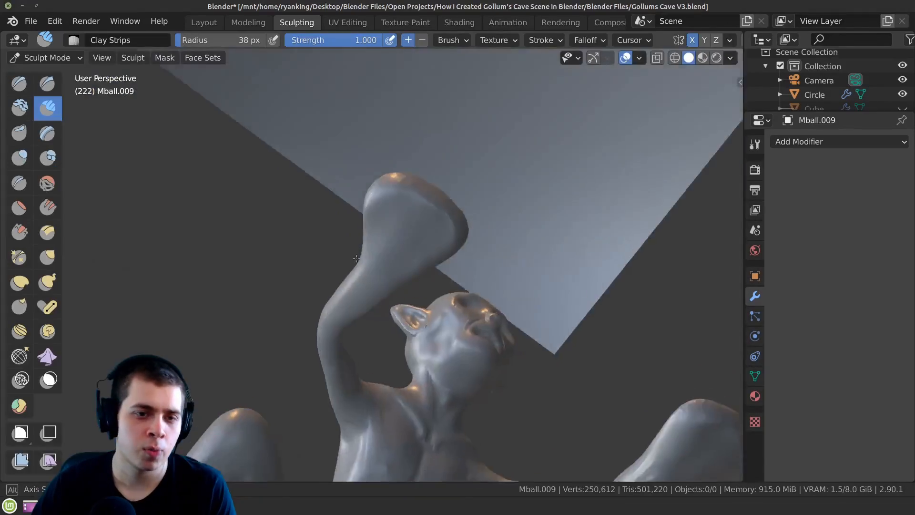
Sculpt the creature's wrist with Clay Strips and pull a thumb out of each hand with Snake Hook using X symmetry.
middle_click_drag(429, 214, 387, 242)
left_click_drag(398, 273, 371, 252)
scroll(349, 309, "down", 3)
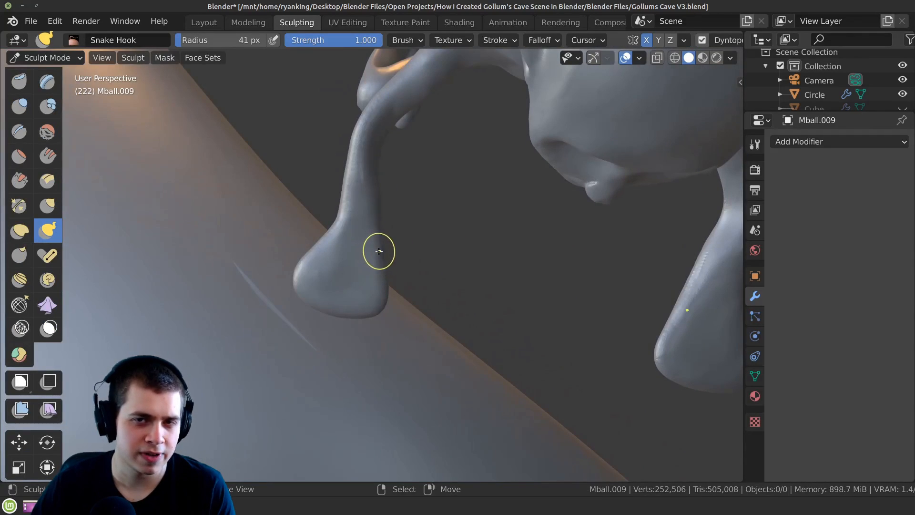
left_click_drag(379, 249, 405, 271)
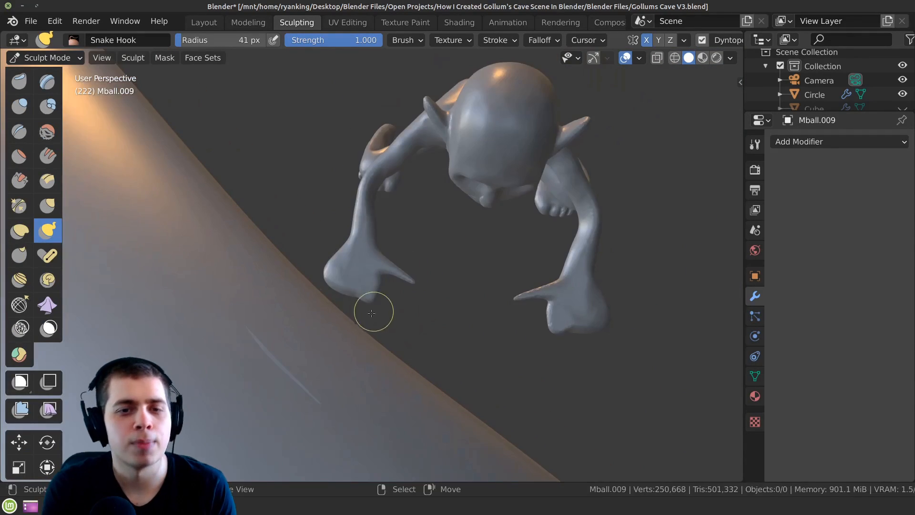
middle_click_drag(373, 310, 371, 306)
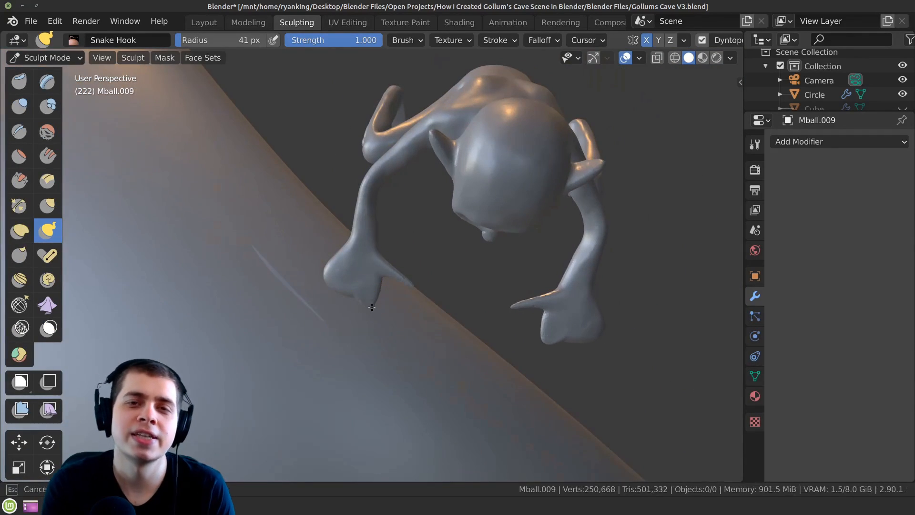
middle_click_drag(371, 339, 347, 289)
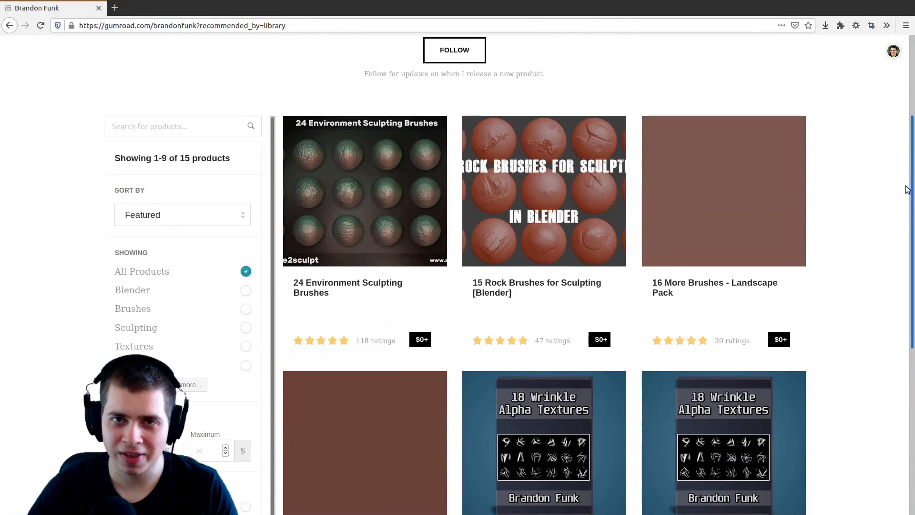
In the browser, open the 15 Rock Brushes for Sculpting [Blender] product on Gumroad and read its description and pricing.
scroll(907, 190, "up", 3)
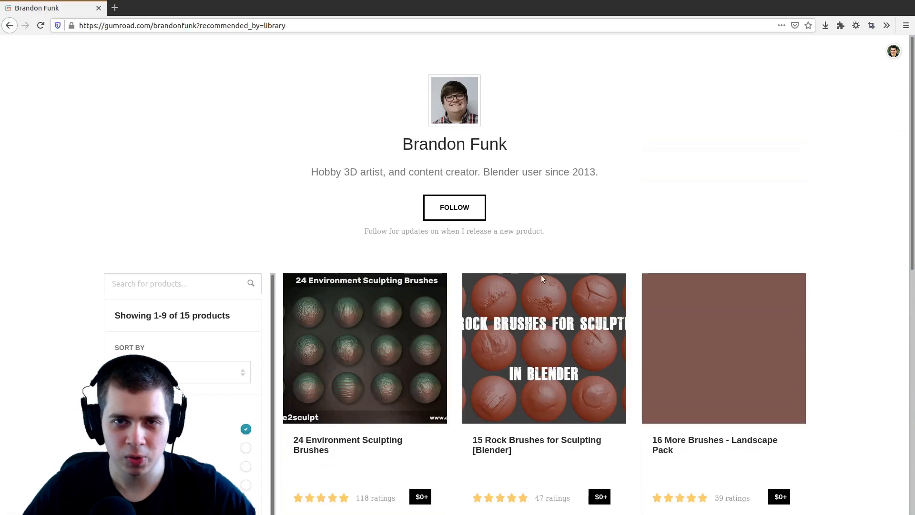
left_click(514, 350)
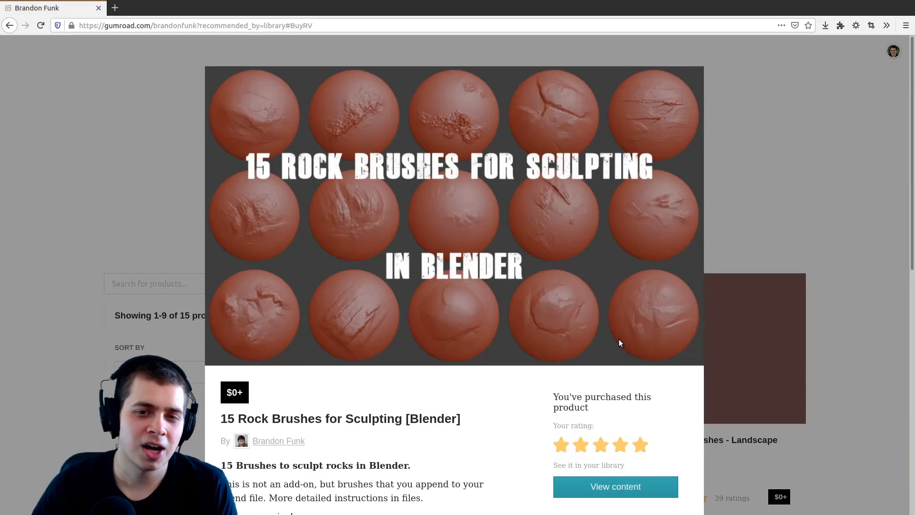
scroll(636, 290, "down", 3)
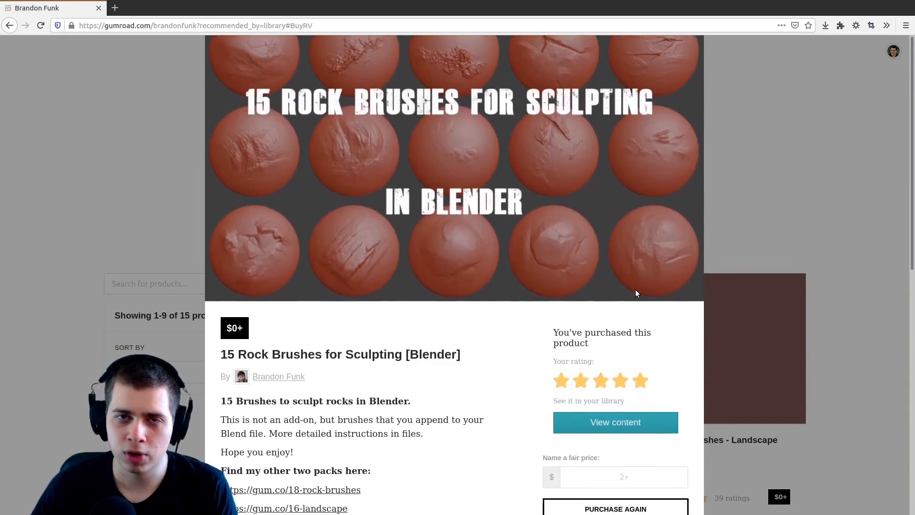
scroll(636, 293, "down", 1)
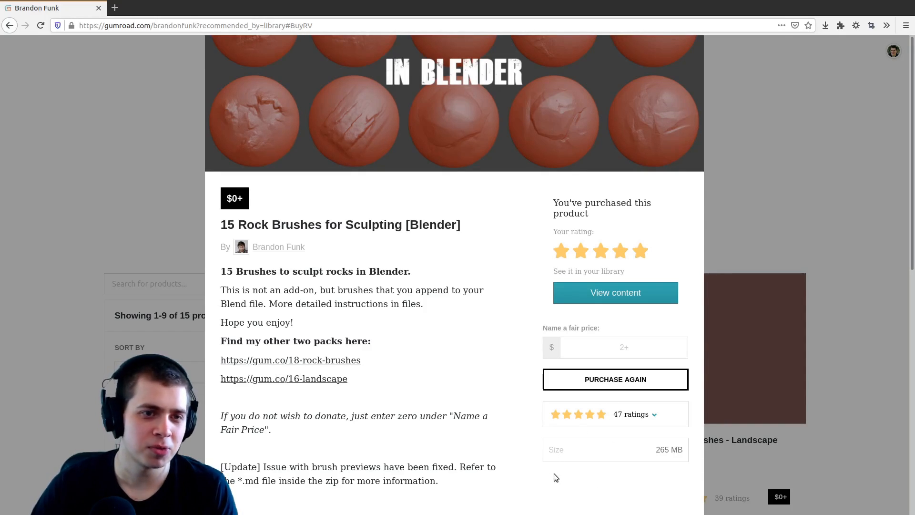
scroll(554, 473, "up", 4)
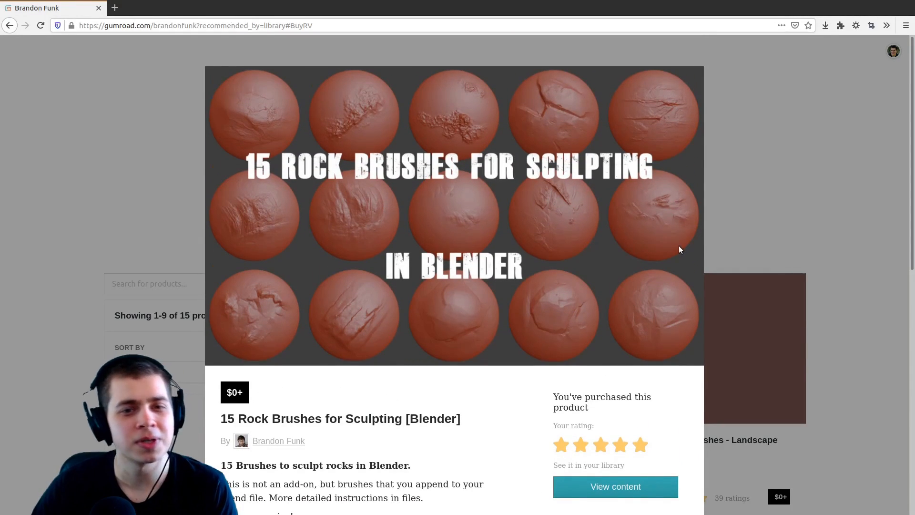
scroll(678, 247, "down", 4)
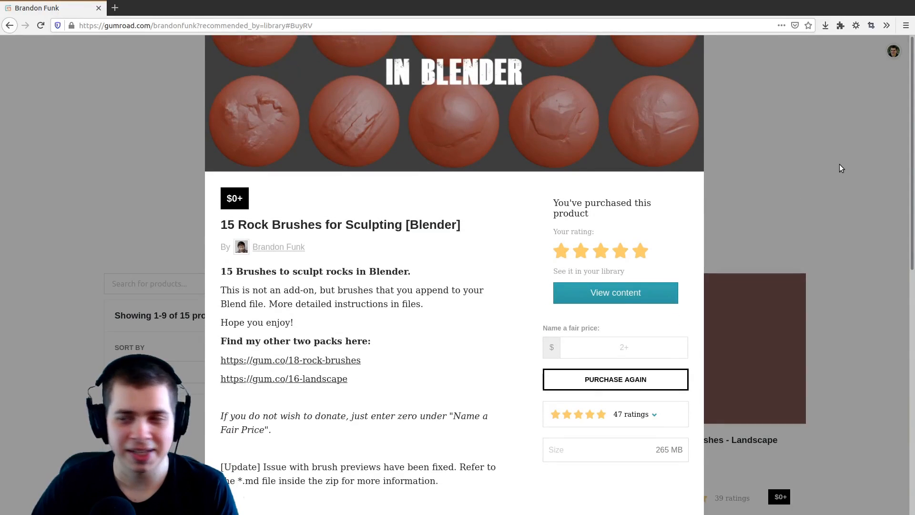
left_click(840, 165)
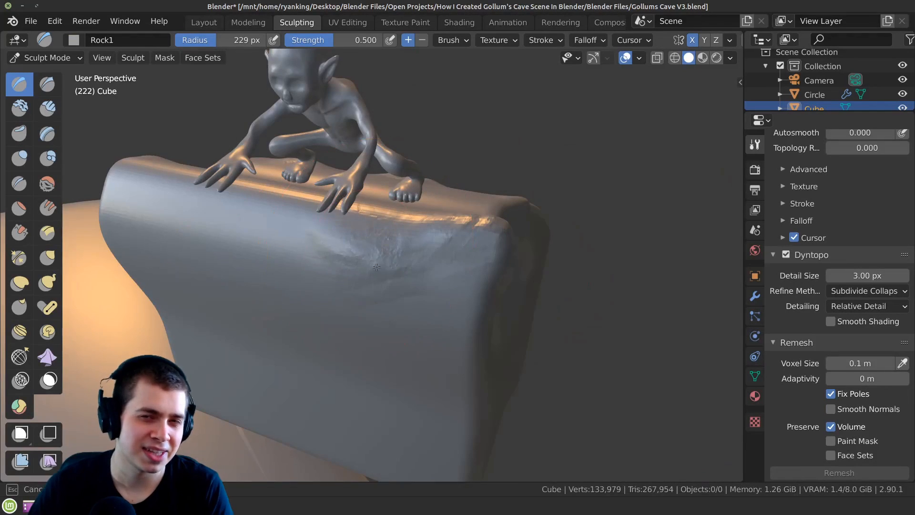
Sculpt rock detail into the front face of the foreground rock in Blender with the Rock1 brush at strength 0.500.
left_click_drag(401, 311, 414, 330)
left_click_drag(253, 237, 278, 264)
middle_click_drag(279, 265, 312, 273)
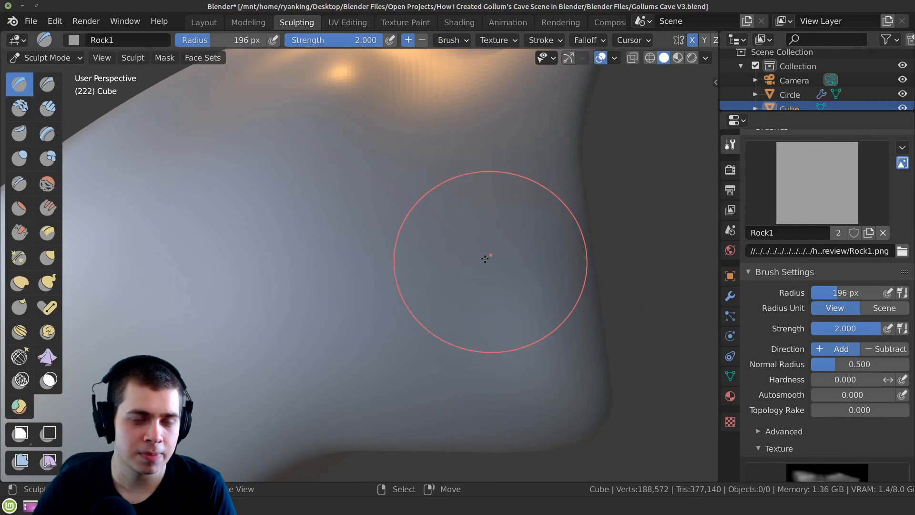
Stamp four Rock1 brush impressions on the smooth face of the foreground rock at radius 196 px and strength 2.000.
left_click(486, 257)
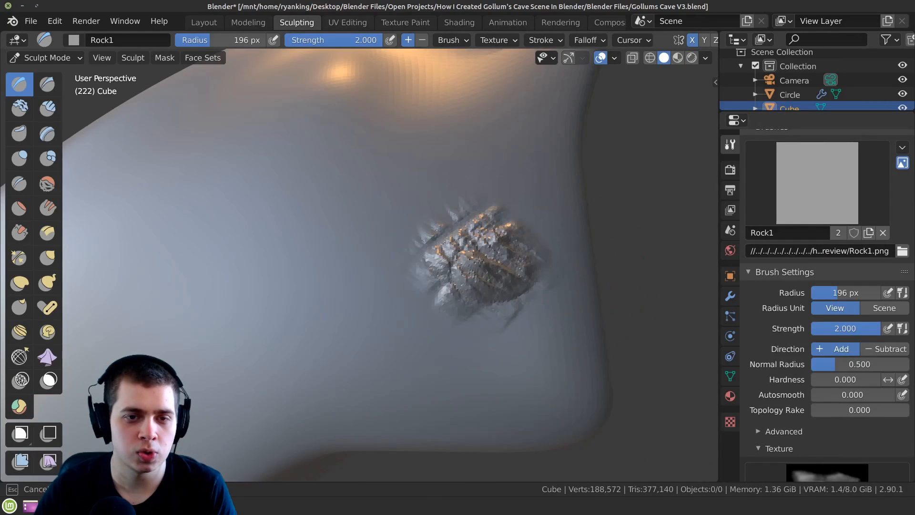
left_click(281, 257)
left_click(293, 160)
left_click(413, 164)
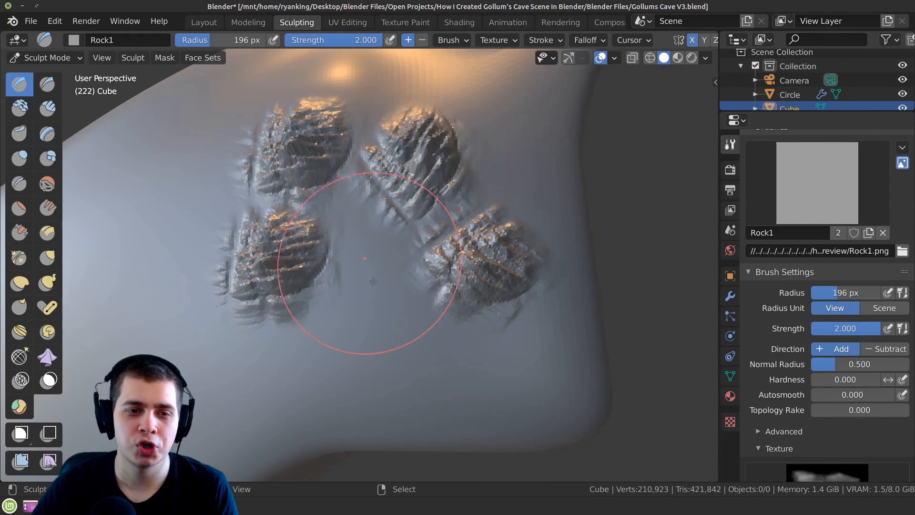
Add more Rock1 detail across the untouched part of the rock face at radius 196 px and strength 1.000.
middle_click_drag(348, 366, 420, 306)
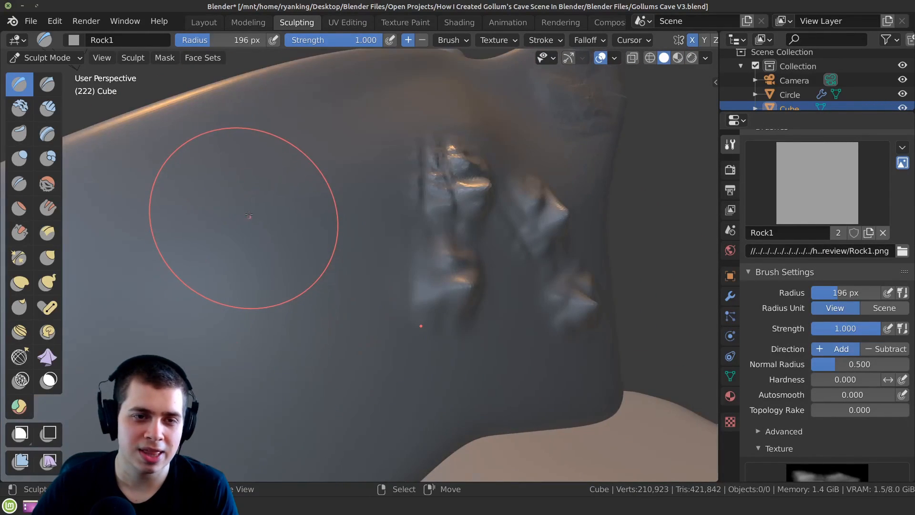
left_click(217, 195)
middle_click_drag(217, 195, 329, 250)
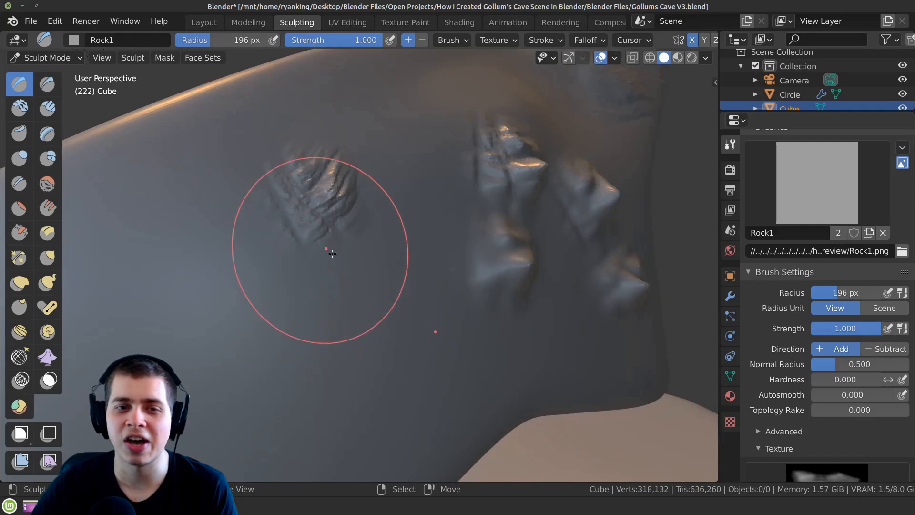
left_click_drag(389, 301, 411, 318)
middle_click_drag(411, 318, 317, 352)
left_click_drag(317, 352, 267, 331)
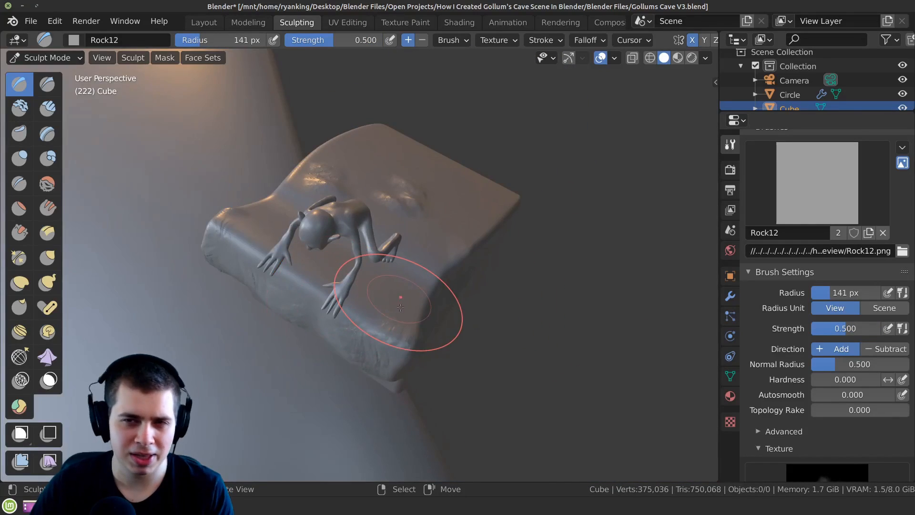
Texture the rock around and beneath the creature with the Rock12, Rock4 and Rock9 brushes.
middle_click_drag(387, 292, 329, 283)
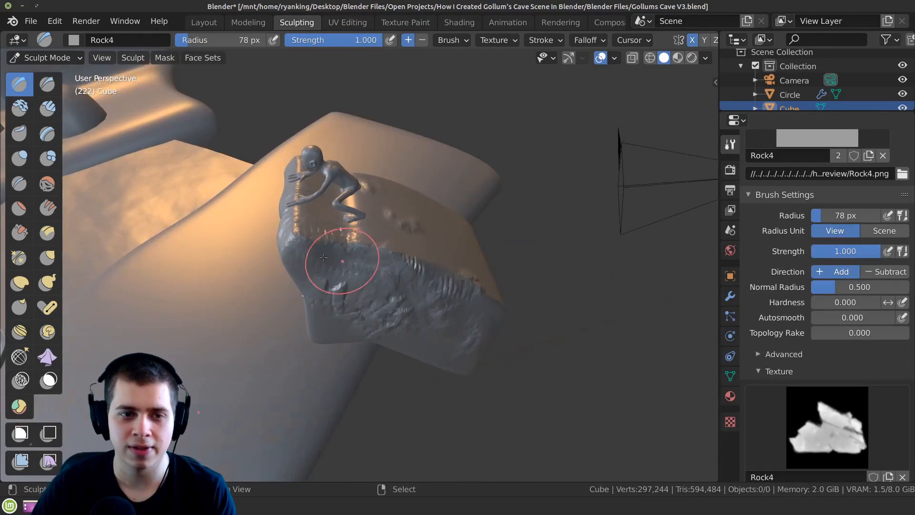
mouse_move(327, 265)
middle_mouse_down()
mouse_move(439, 303)
mouse_move(349, 306)
mouse_move(377, 282)
middle_mouse_up()
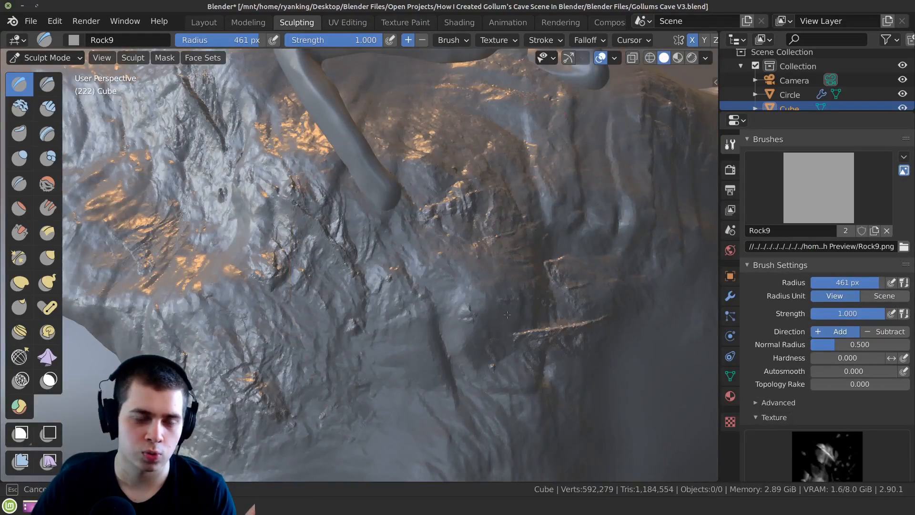
mouse_move(429, 315)
middle_mouse_down()
mouse_move(442, 320)
mouse_move(424, 282)
middle_mouse_up()
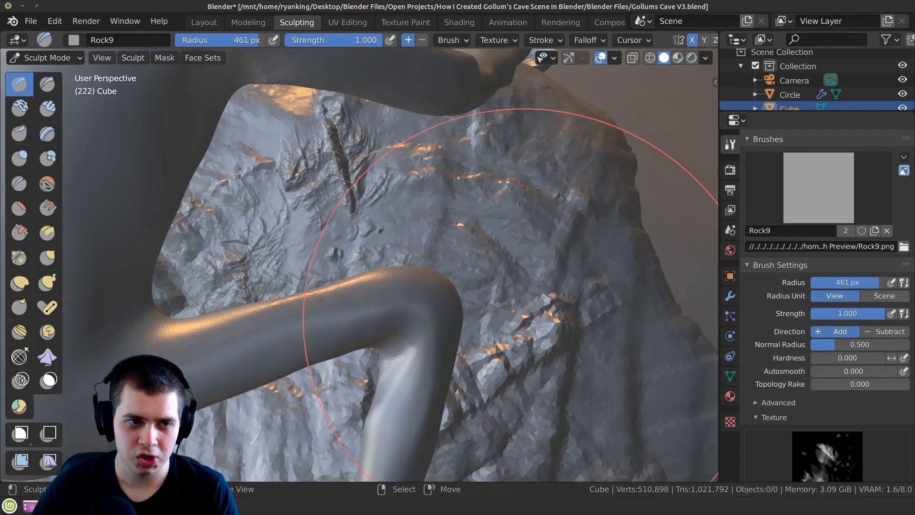
left_click_drag(321, 300, 348, 301)
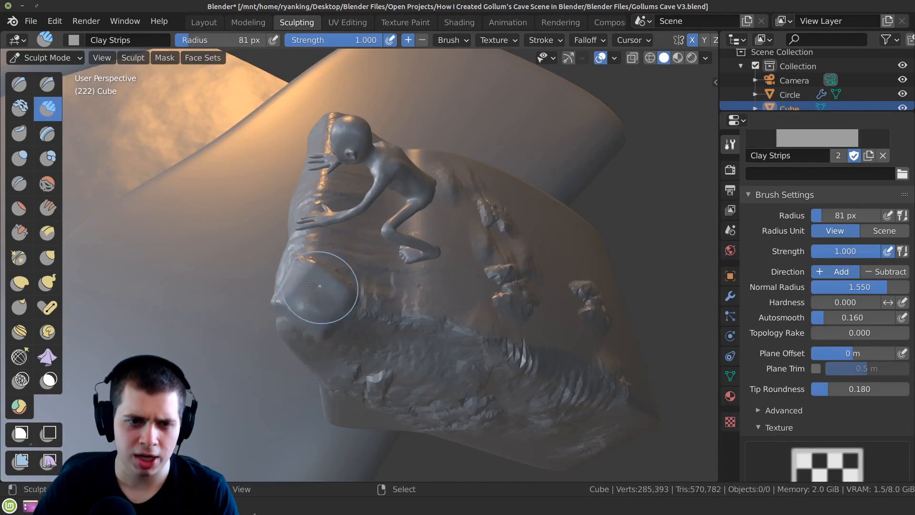
Build up the rock's edge near the creature with Clay Strips at 81 px and detail its front with Rock9.
left_click_drag(313, 285, 326, 307)
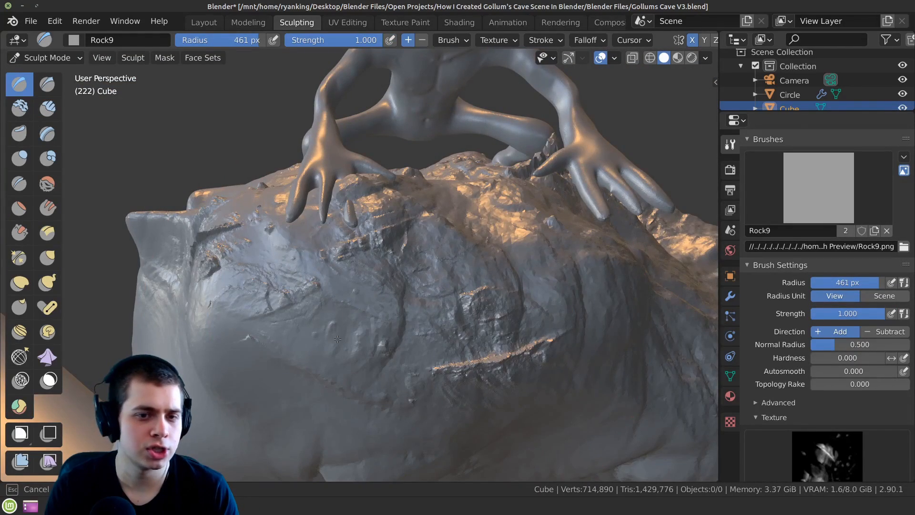
left_click_drag(337, 338, 336, 336)
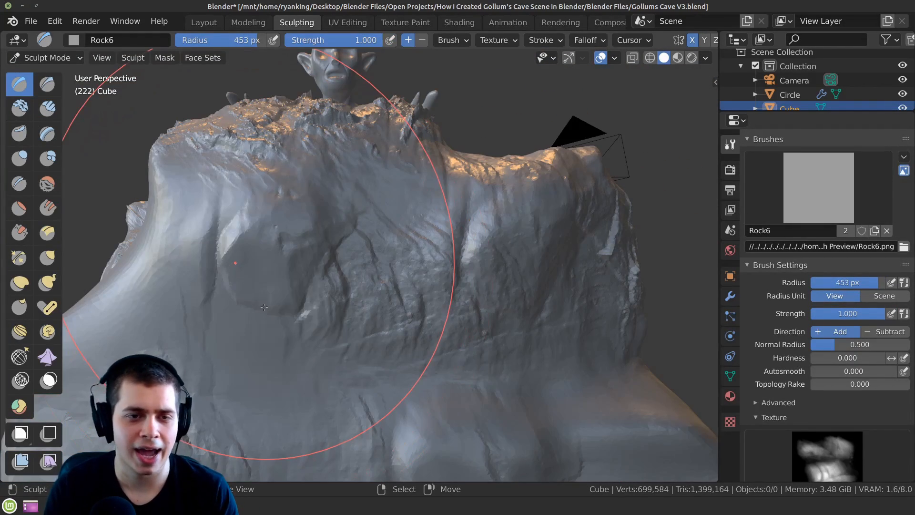
Sculpt large stone detail into the rock's front face with the Rock6 brush at radius 453 px and strength 1.000.
mouse_move(264, 307)
middle_mouse_down()
mouse_move(238, 267)
mouse_move(279, 269)
mouse_move(257, 285)
mouse_move(235, 267)
middle_mouse_up()
scroll(235, 267, "up", 2)
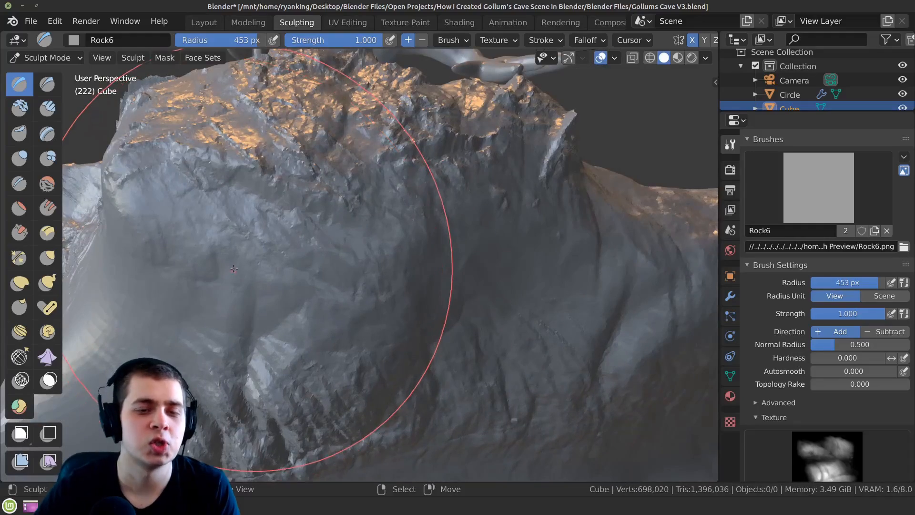
left_click_drag(337, 319, 334, 314)
middle_click_drag(333, 314, 381, 285)
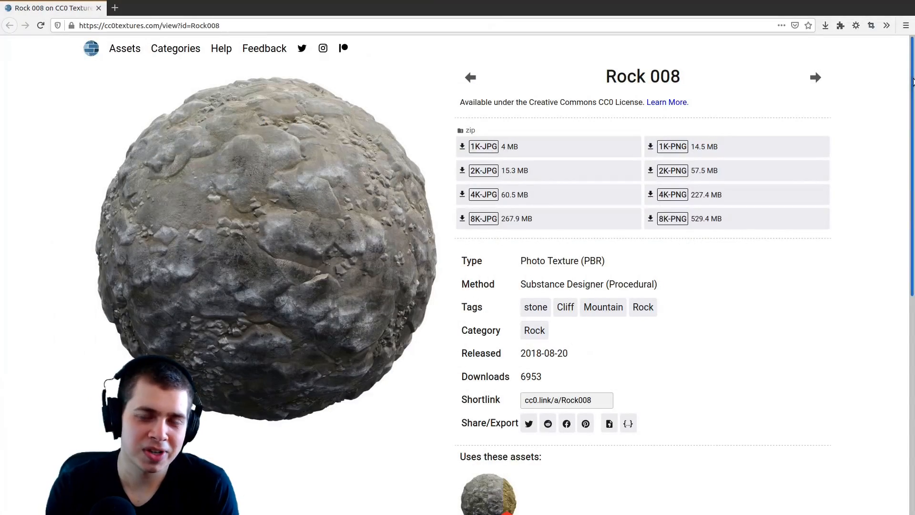
In the browser, look over the Rock 008 texture's page and download options on CC0 Textures.
mouse_move(913, 81)
left_mouse_down()
mouse_move(898, 288)
mouse_move(887, 69)
left_mouse_up()
scroll(897, 295, "down", 3)
scroll(894, 329, "up", 2)
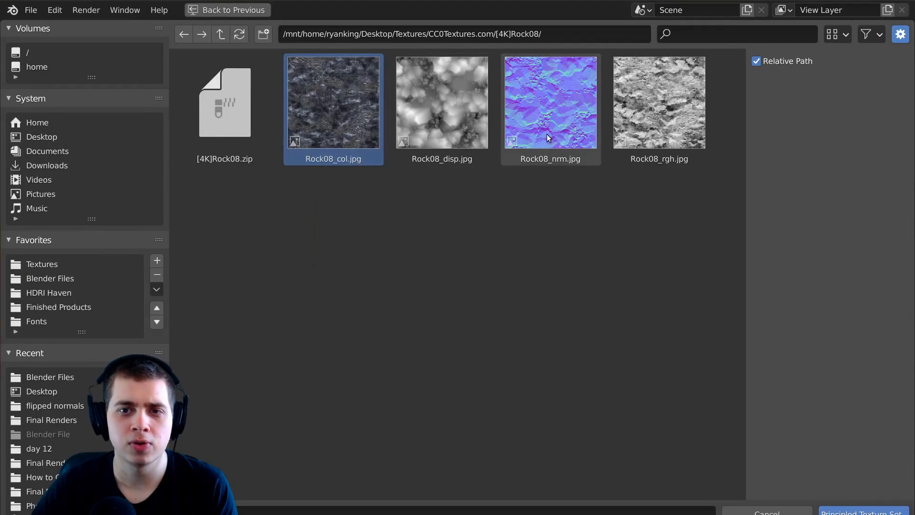
Load Rock08_col.jpg, Rock08_nrm.jpg and Rock08_rgh.jpg into the Blender material with Principled Texture Setup.
left_click(659, 104, "shift")
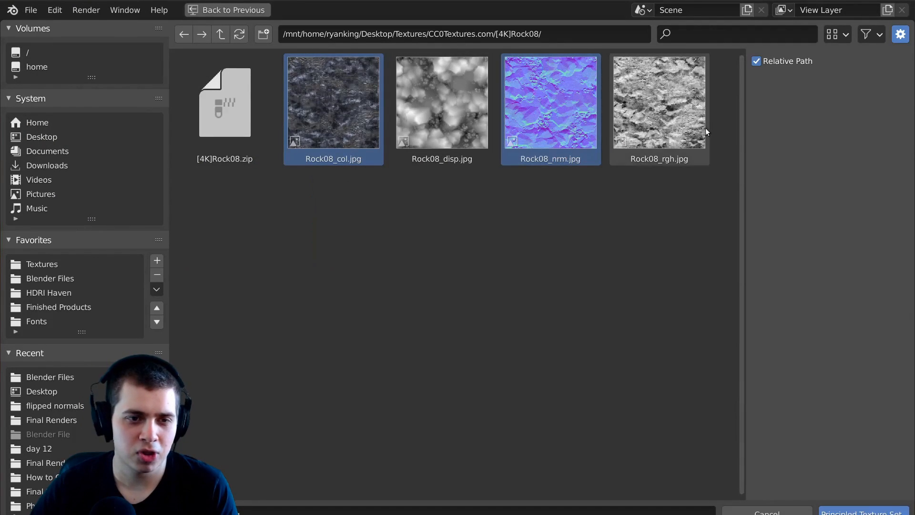
left_click(858, 512)
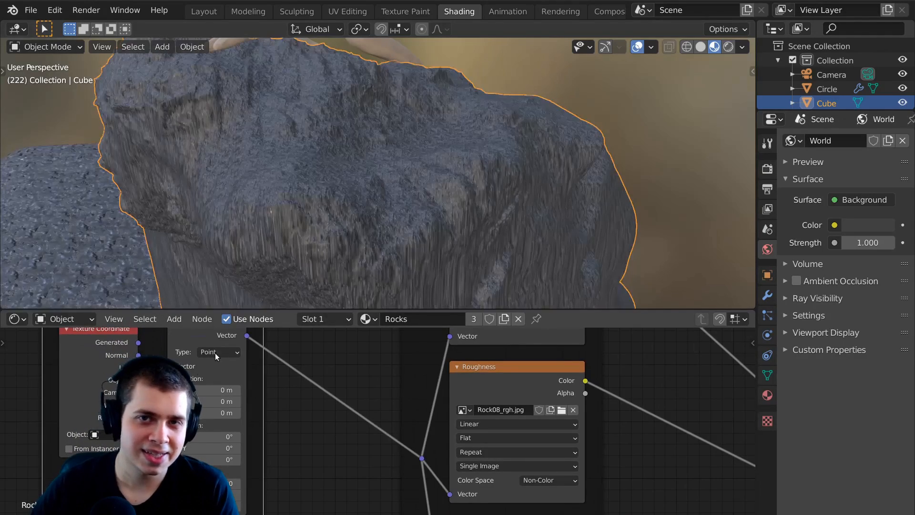
Connect the Object output of the Texture Coordinate node to the Mapping node's Vector input.
scroll(218, 355, "down", 3)
middle_click_drag(218, 356, 224, 403)
scroll(331, 181, "up", 2)
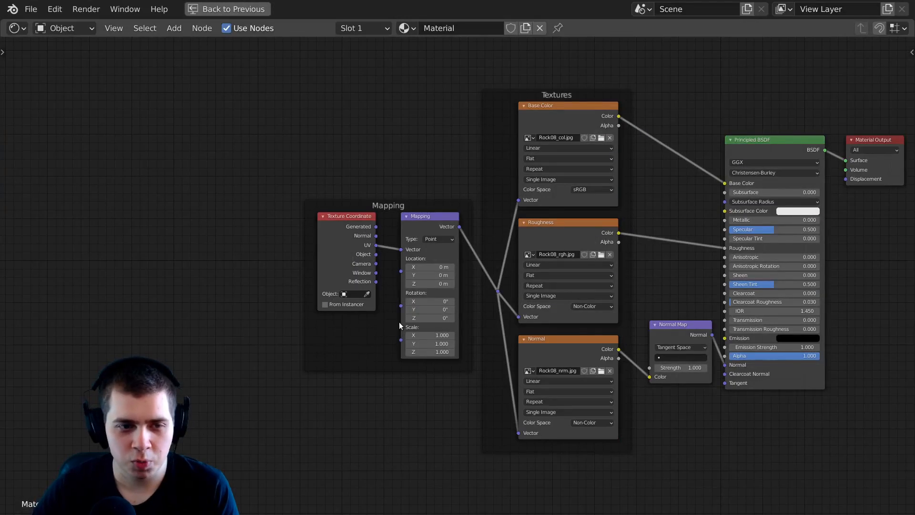
scroll(399, 326, "up", 3)
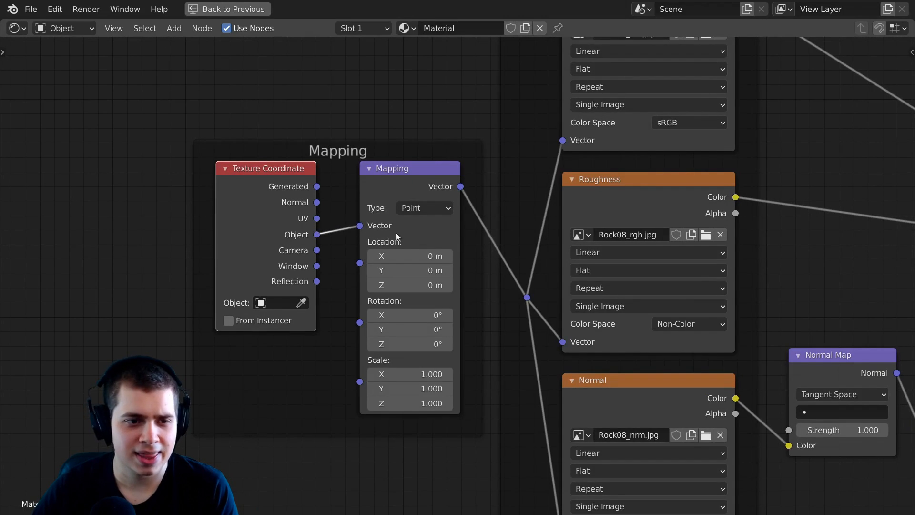
middle_click_drag(397, 206, 380, 211)
left_click_drag(379, 189, 372, 197)
Set the Base Color texture's projection to Box with a blend of 0.2.
middle_click_drag(567, 142, 504, 293)
scroll(504, 294, "up", 2)
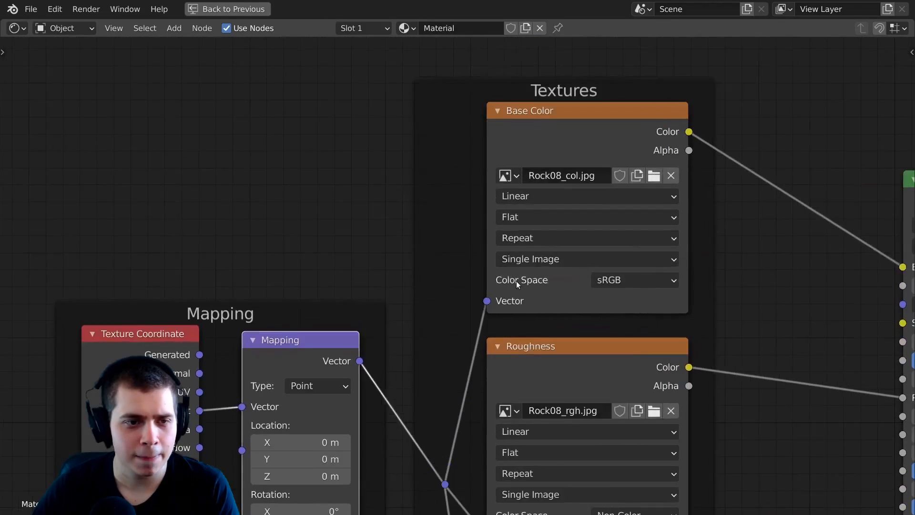
scroll(504, 293, "up", 3)
left_click(467, 229)
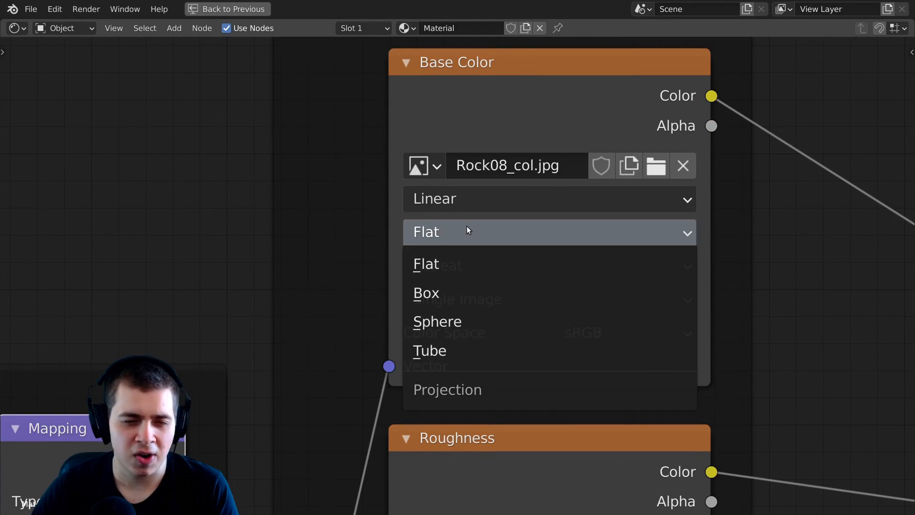
left_click(429, 291)
left_click(528, 278)
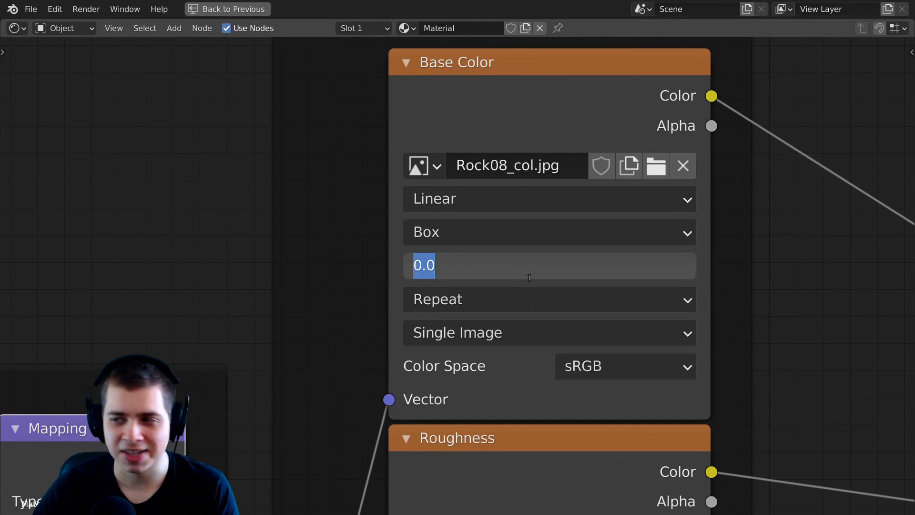
type("0.2")
key("Return")
Set the Roughness texture's projection to Box with a blend of 0.2.
middle_click_drag(603, 413, 518, 181)
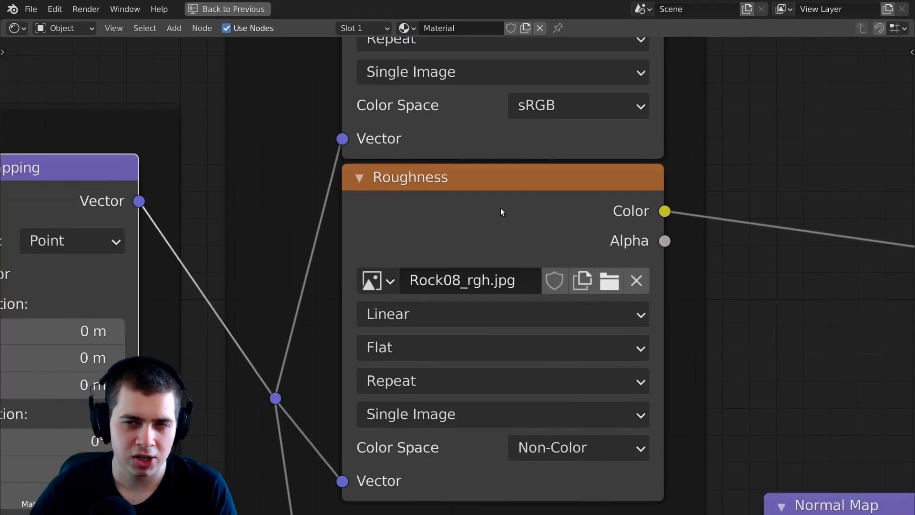
left_click(407, 353)
left_click(418, 406)
middle_click_drag(419, 402, 557, 278)
type("0.2")
key("Return")
Set the Normal texture's projection to Box with a blend of 0.2.
middle_click_drag(665, 479, 604, 161)
left_click(601, 183)
left_click(610, 242)
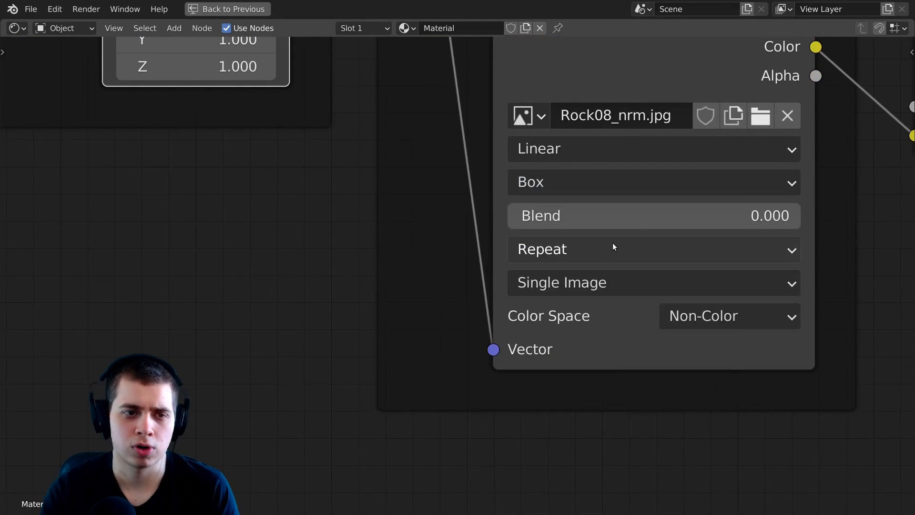
type("0.2")
key("Return")
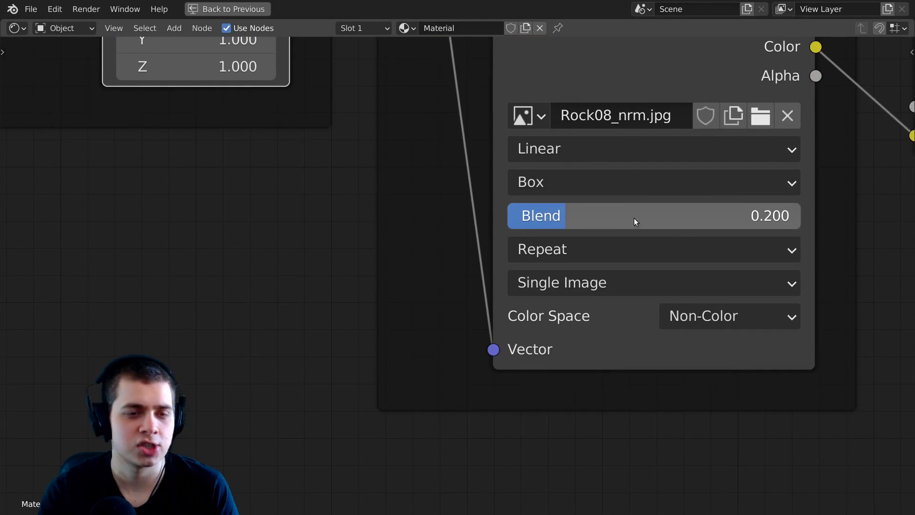
Set the Rocks material's Roughness texture to Box projection with a blend of 0.2.
scroll(631, 215, "down", 4)
middle_click_drag(581, 186, 624, 237)
scroll(576, 263, "down", 3)
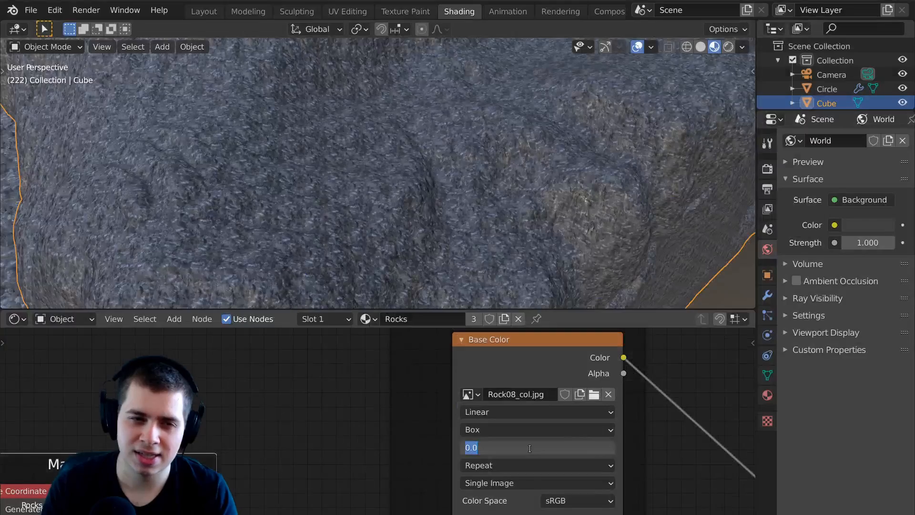
scroll(484, 426, "down", 8, "shift")
left_click(465, 441)
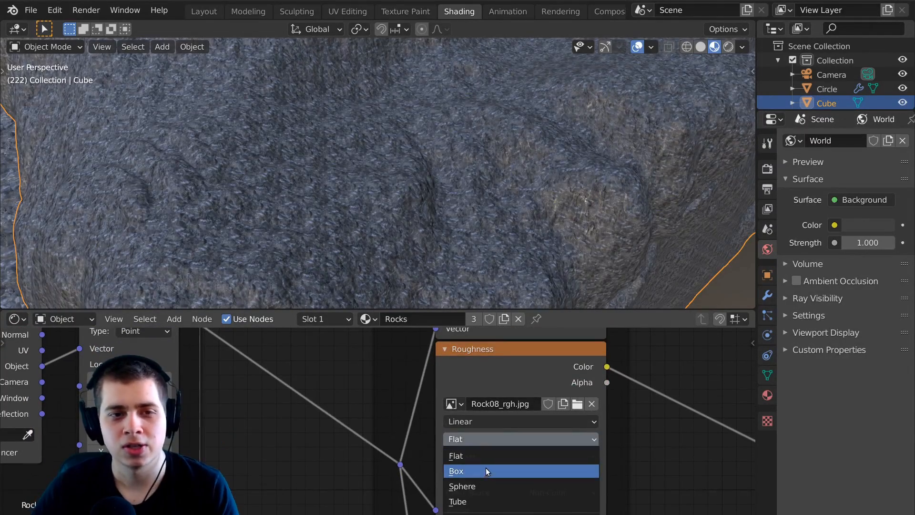
left_click(487, 471)
left_click(490, 457)
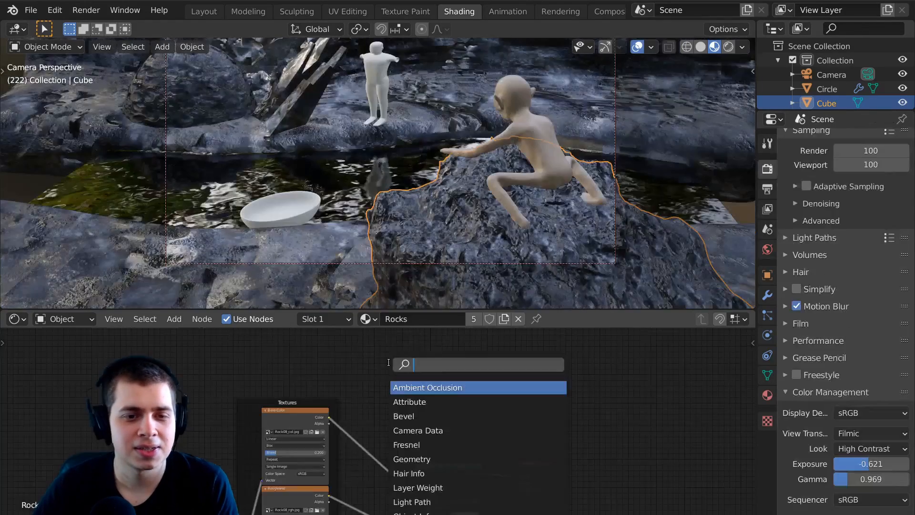
Add a Geometry node above the rock textures and place a ColorRamp node beside it.
key("Return")
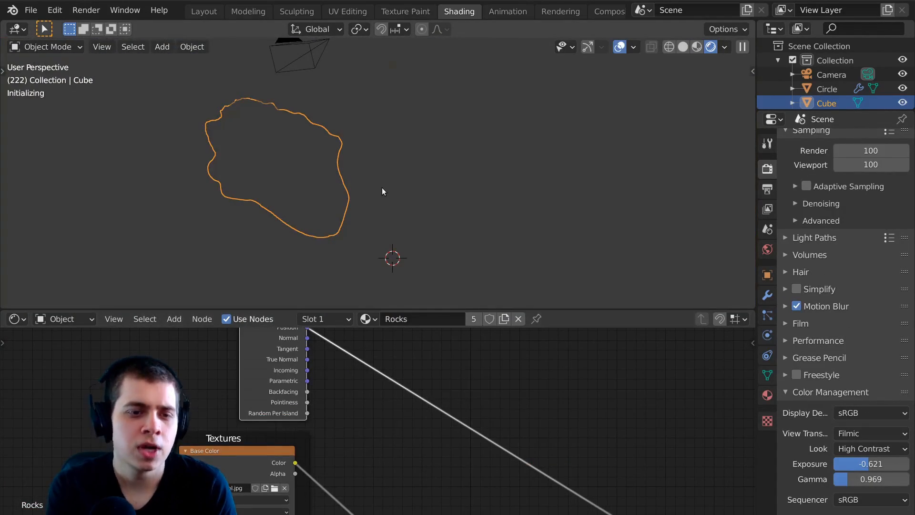
scroll(382, 187, "up", 3)
middle_click_drag(381, 187, 465, 221, "shift")
middle_click_drag(387, 435, 376, 457)
key("shift+a")
mouse_move(409, 397)
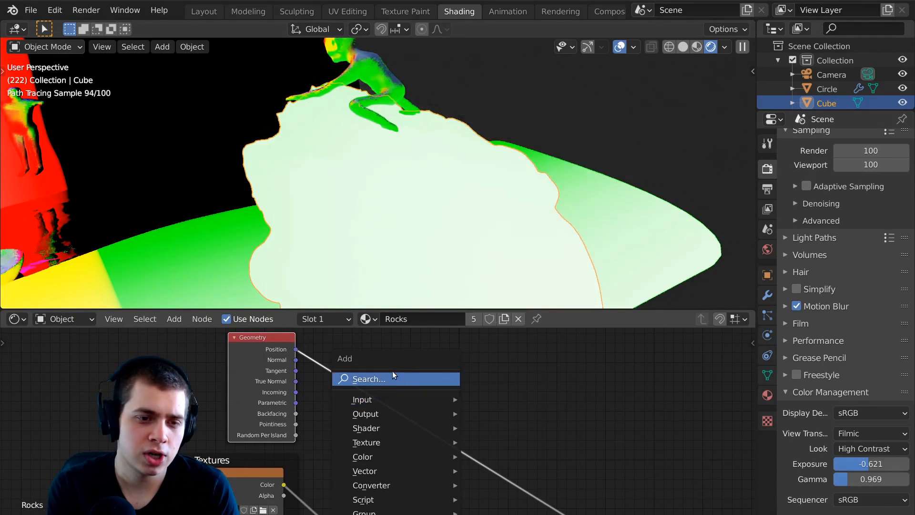
left_click(387, 376)
type("COL")
key("Return")
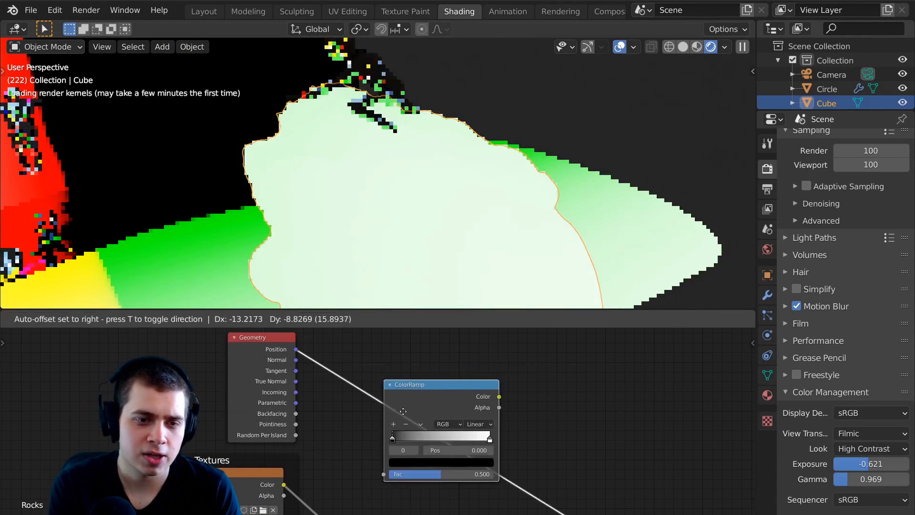
left_click(398, 411)
scroll(397, 410, "up", 1)
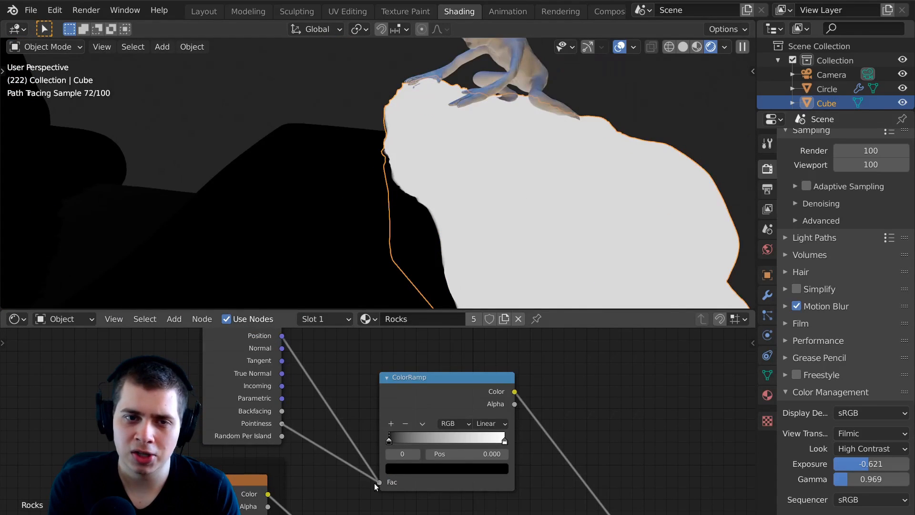
Increase the pointiness contrast by moving the ColorRamp's black stop toward the middle and its white stop inward to about 0.92.
scroll(445, 426, "up", 1)
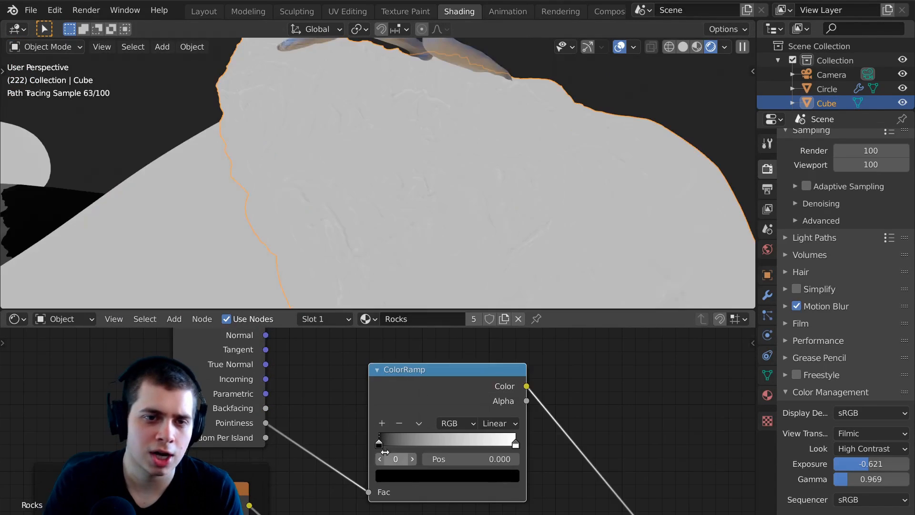
left_click_drag(387, 441, 451, 442)
left_click_drag(510, 437, 502, 438)
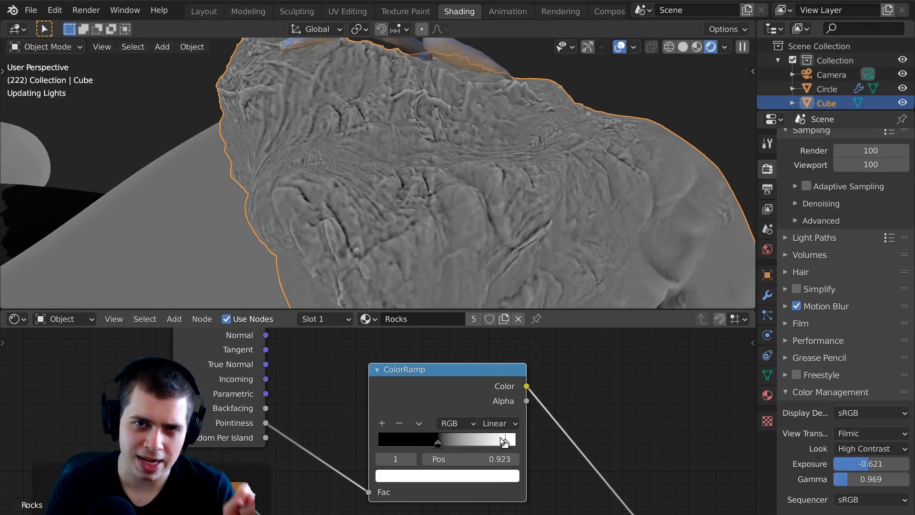
Output the Principled BSDF shader on the rock and inspect the mixed rock texture up close.
scroll(473, 448, "down", 9)
left_click(496, 473, "ctrl+shift")
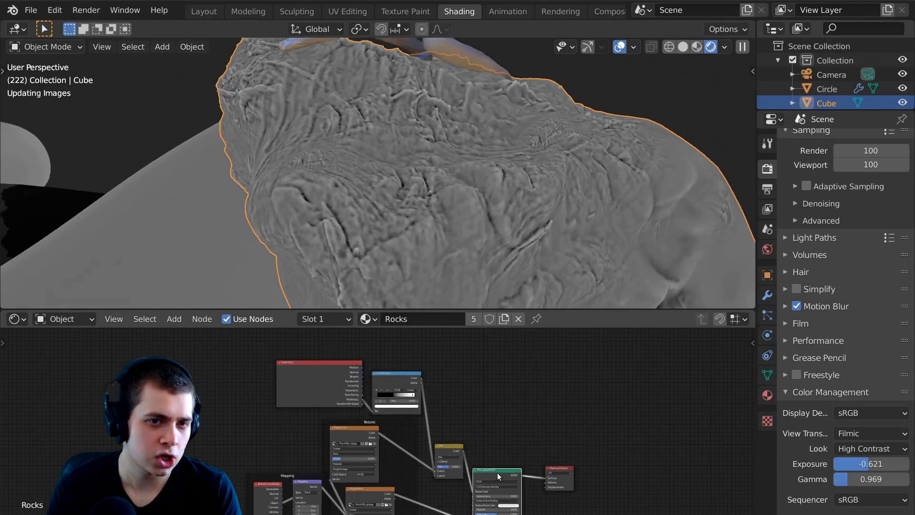
scroll(491, 466, "up", 4)
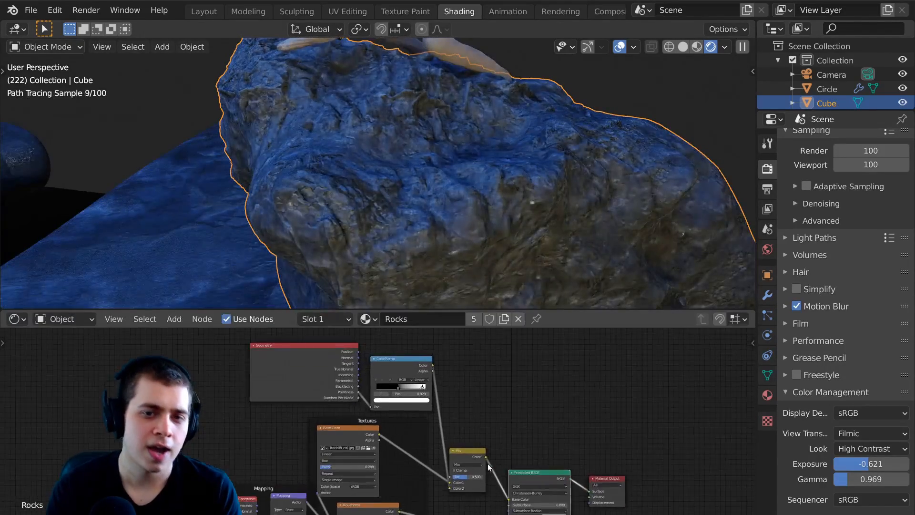
middle_click_drag(488, 464, 466, 452)
scroll(471, 255, "up", 3)
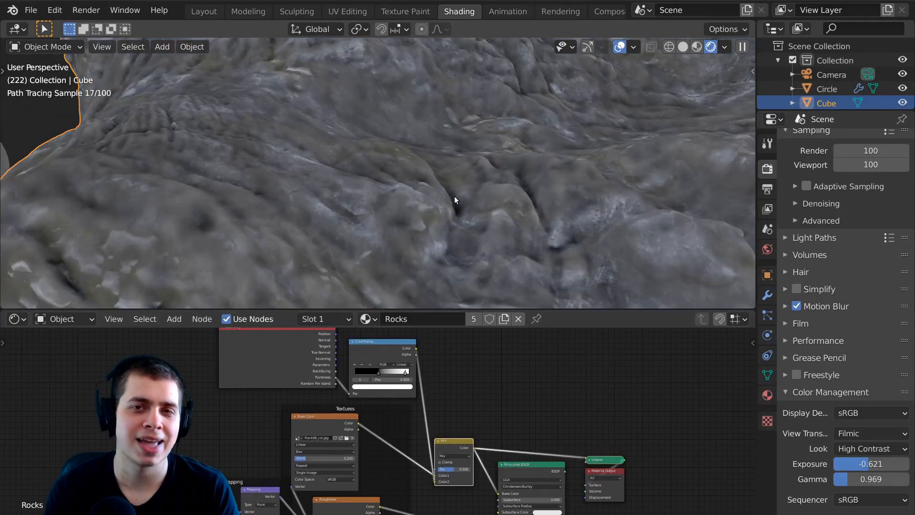
scroll(455, 213, "down", 3)
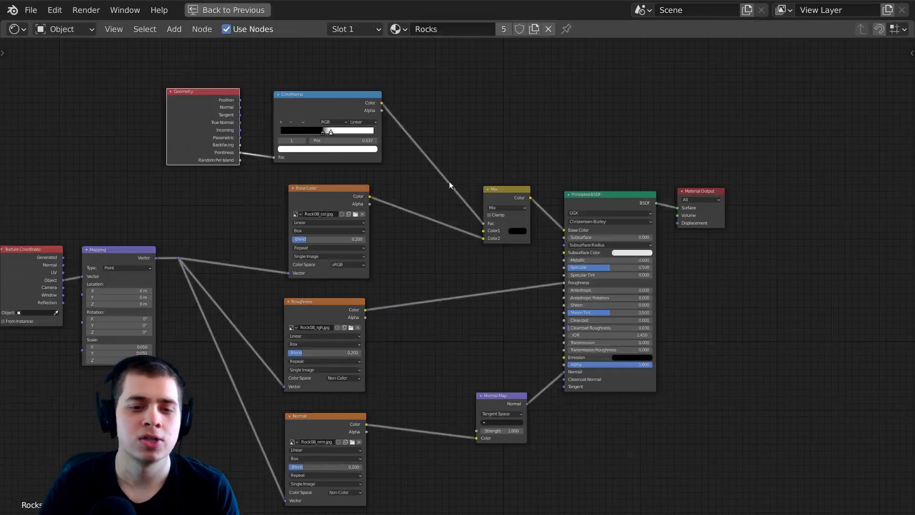
Tidy the rock node layout by repositioning the Mix, Base Color, Roughness, Normal and Normal Map nodes.
left_click_drag(496, 188, 483, 173)
left_click_drag(310, 199, 307, 208)
left_click_drag(318, 308, 320, 315)
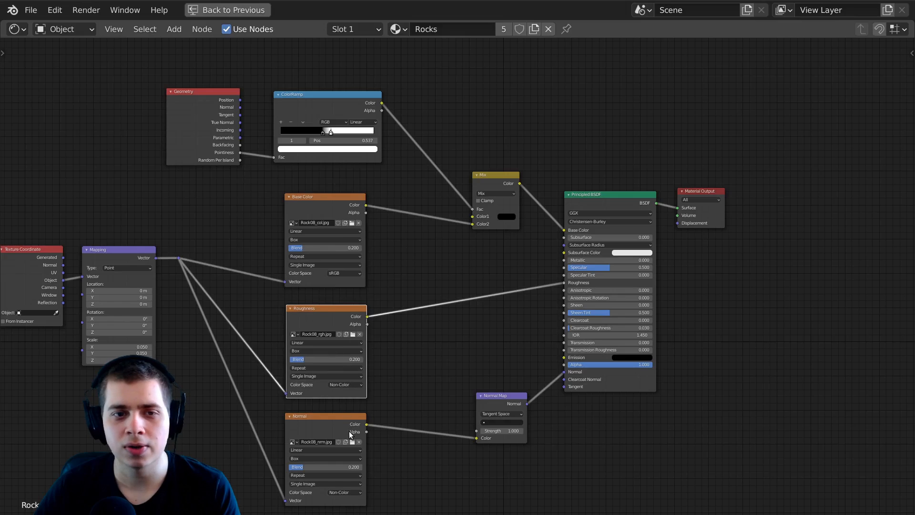
left_click_drag(349, 430, 349, 436)
left_click_drag(496, 395, 487, 389)
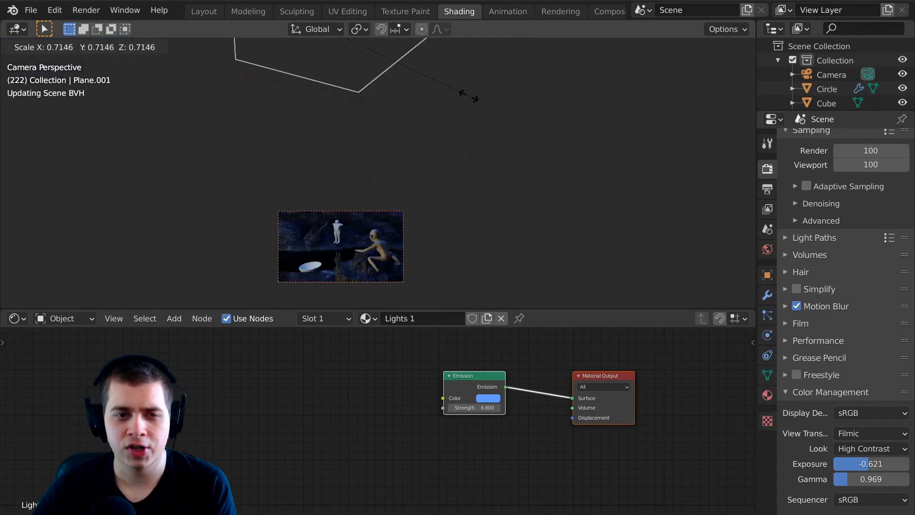
Duplicate the scaled blue light plane, then shrink, rotate and move the copy to the creature's side of the camera frame.
left_click(415, 78)
key("shift+d")
left_click(643, 123)
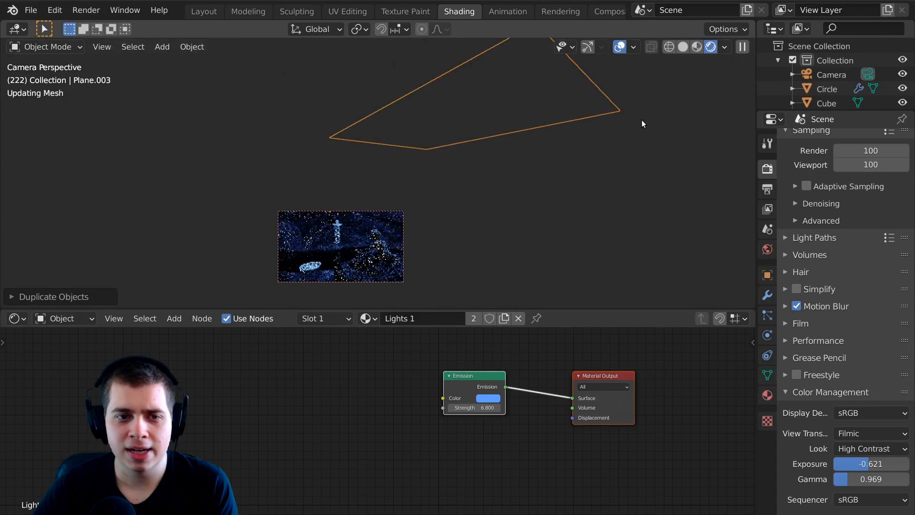
key("s")
left_click(511, 106)
key("r")
left_click(511, 188)
key("g")
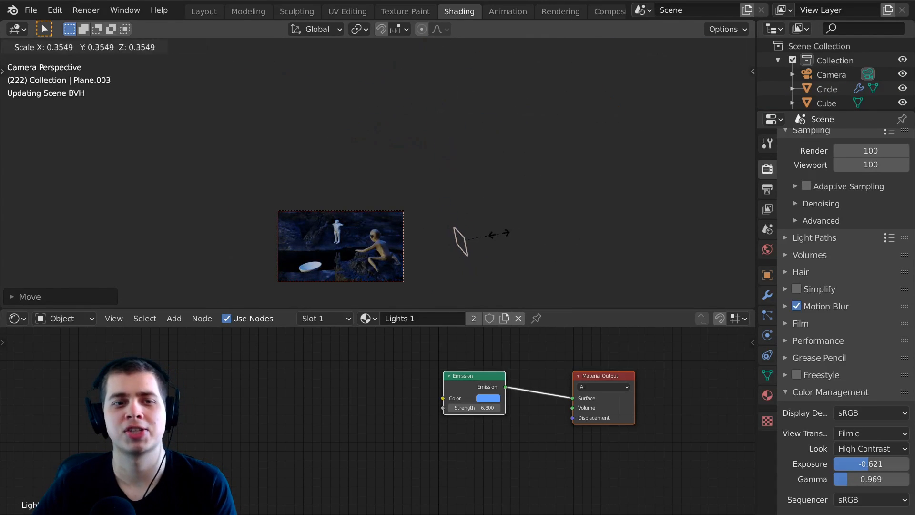
left_click(526, 246)
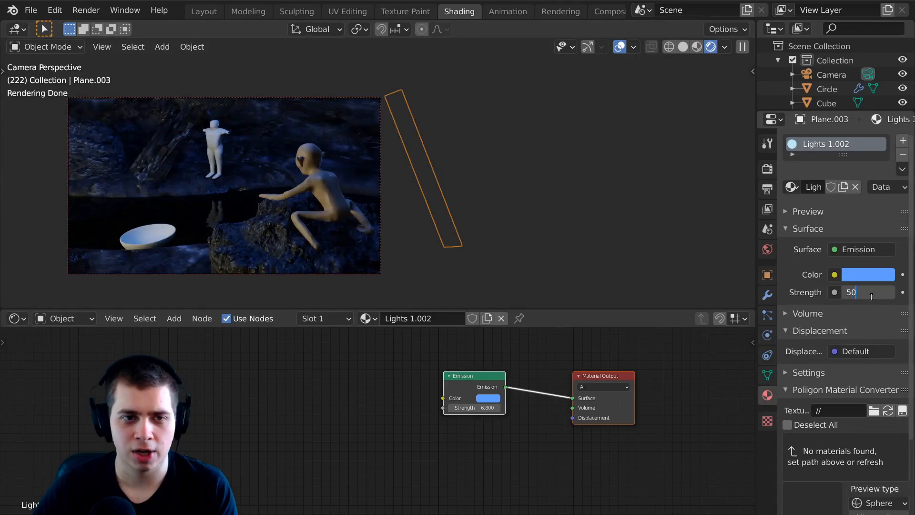
Enlarge the narrow strip light slightly and move it farther out beside the creature.
key("s")
left_click(590, 239)
key("g")
left_click(605, 236)
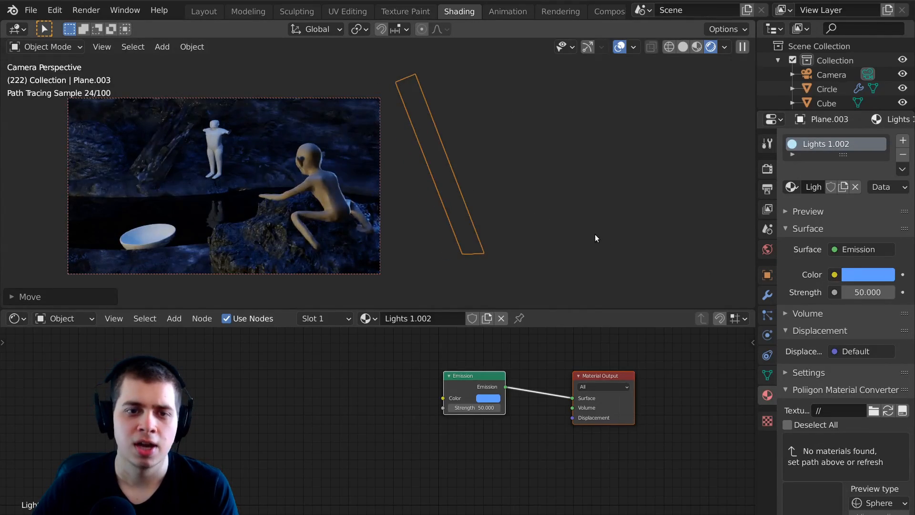
Shrink and rotate the second strip light, then move it into place near the foreground rock.
scroll(594, 234, "up", 1)
scroll(489, 198, "up", 1)
middle_click_drag(489, 199, 521, 182, "shift")
key("s")
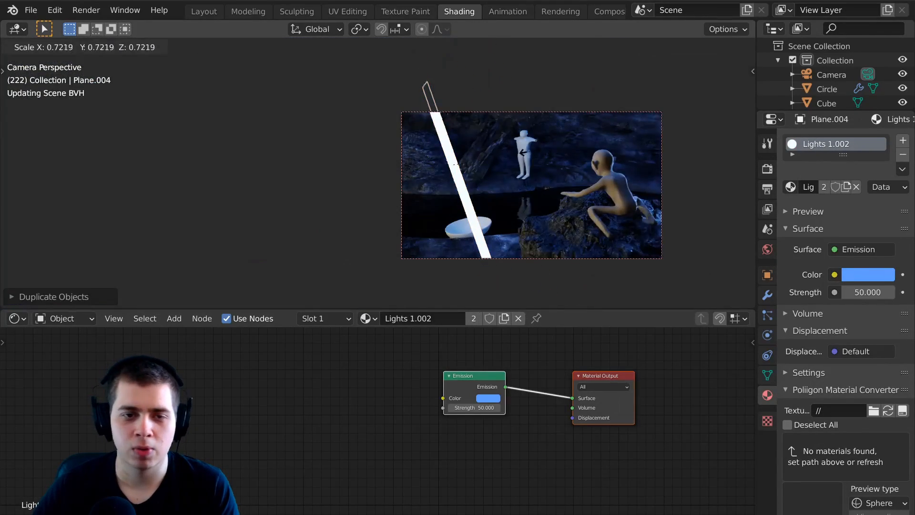
left_click(537, 182)
key("r")
left_click(524, 218)
key("g")
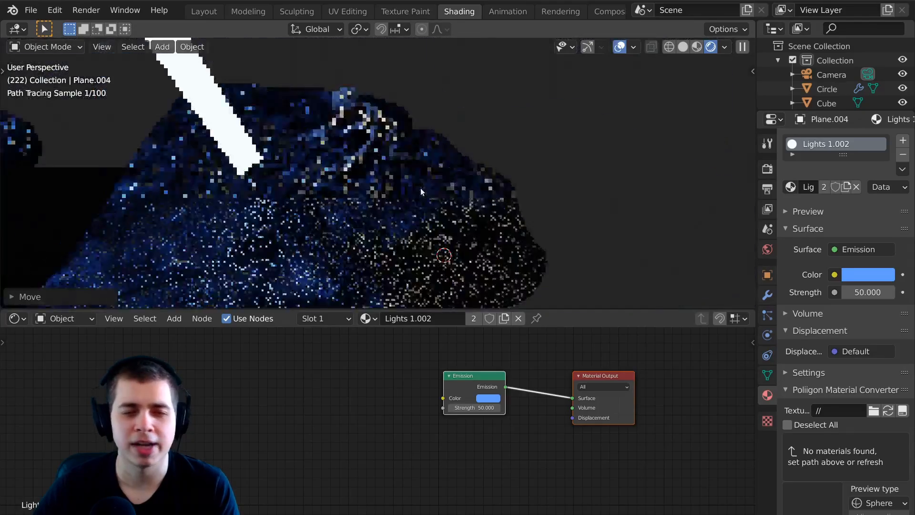
middle_click_drag(420, 188, 302, 193)
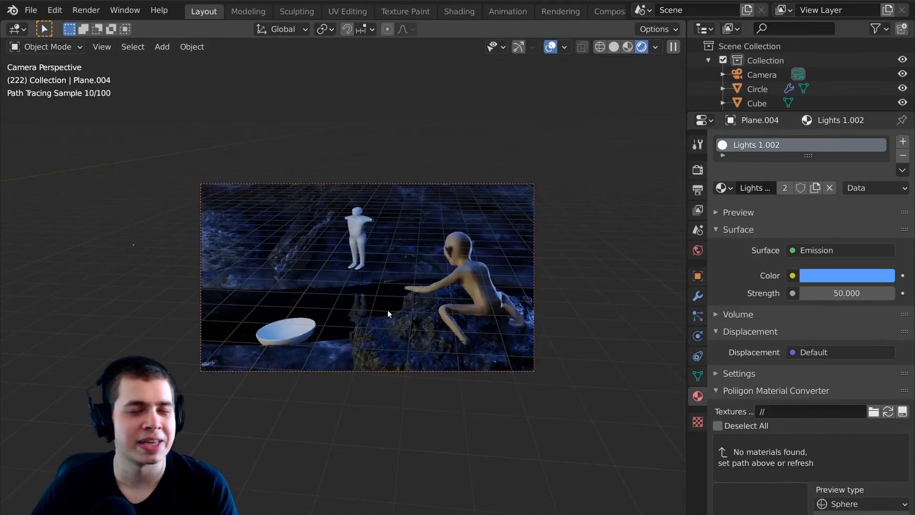
Examine the blue-lit foreground rock and creature through the camera, then clear the selection.
left_click(516, 317)
key("Home")
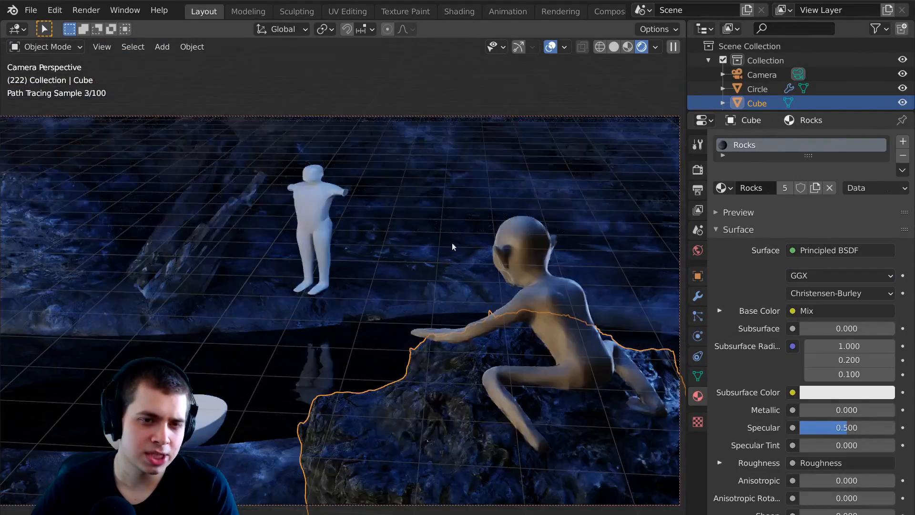
middle_click_drag(377, 395, 371, 385, "shift")
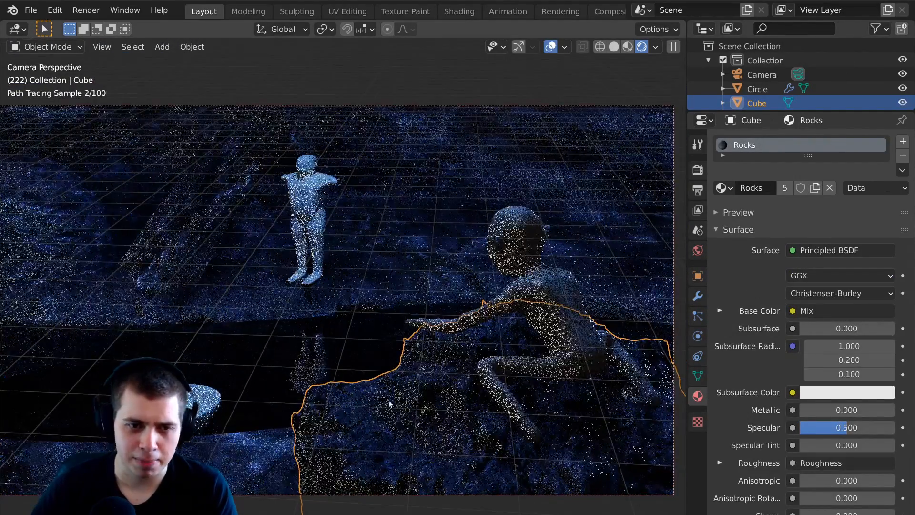
key("alt+a")
scroll(436, 434, "down", 3)
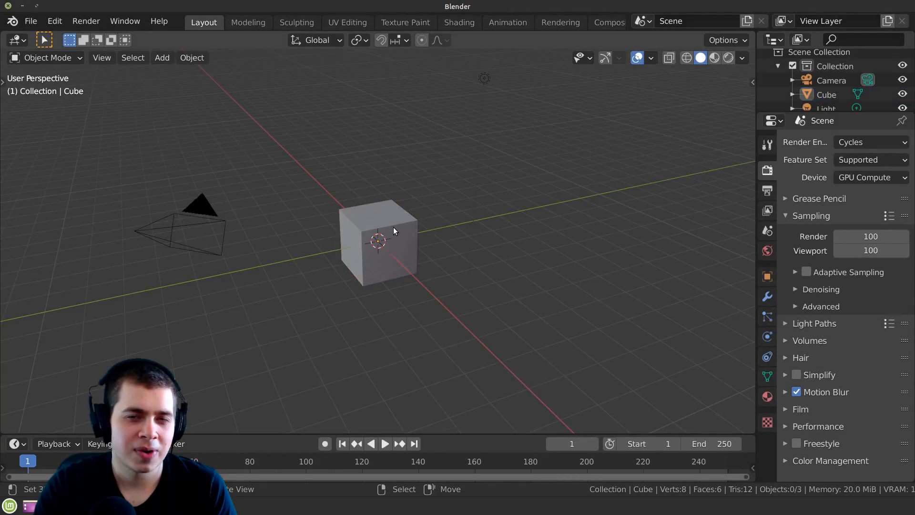
Delete all default objects from the new scene.
key("a")
key("x")
left_click(396, 206)
Add a UV sphere as the base for the head and scale it.
key("shift+a")
mouse_move(395, 205)
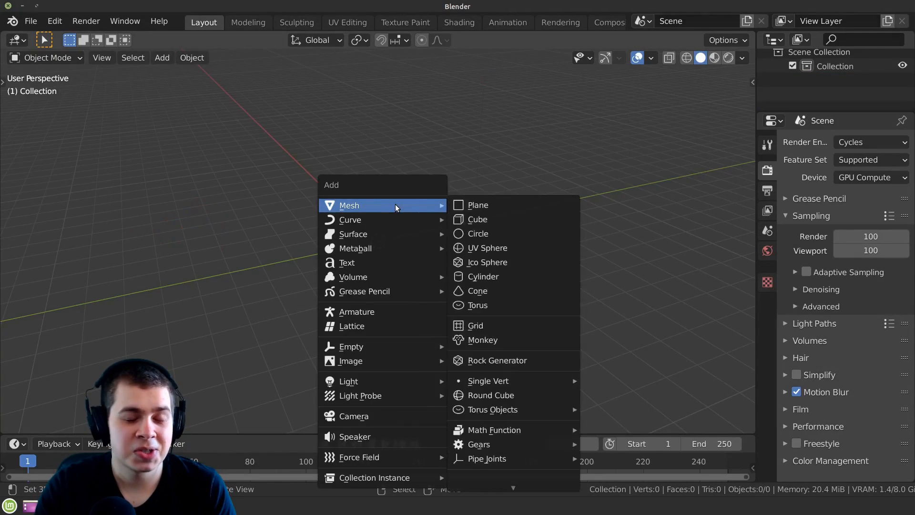
left_click(487, 249)
key("s")
left_click(173, 273)
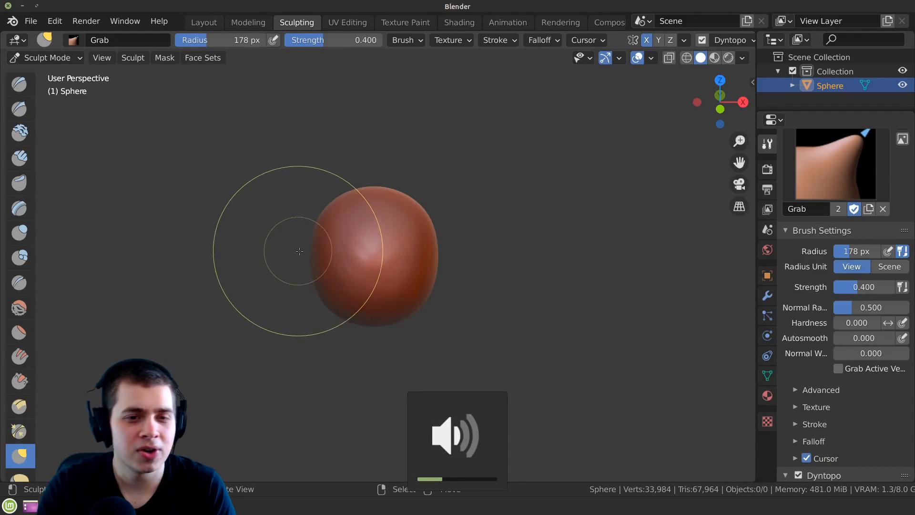
Pull the sphere into a rough head with a lower face and chin using the Grab brush at 178 px radius.
mouse_move(407, 283)
middle_mouse_down()
mouse_move(405, 268)
mouse_move(402, 276)
middle_mouse_up()
left_click_drag(402, 276, 398, 291)
mouse_move(397, 291)
middle_mouse_down()
mouse_move(415, 284)
mouse_move(409, 290)
middle_mouse_up()
scroll(408, 290, "down", 3)
left_click_drag(408, 290, 404, 307)
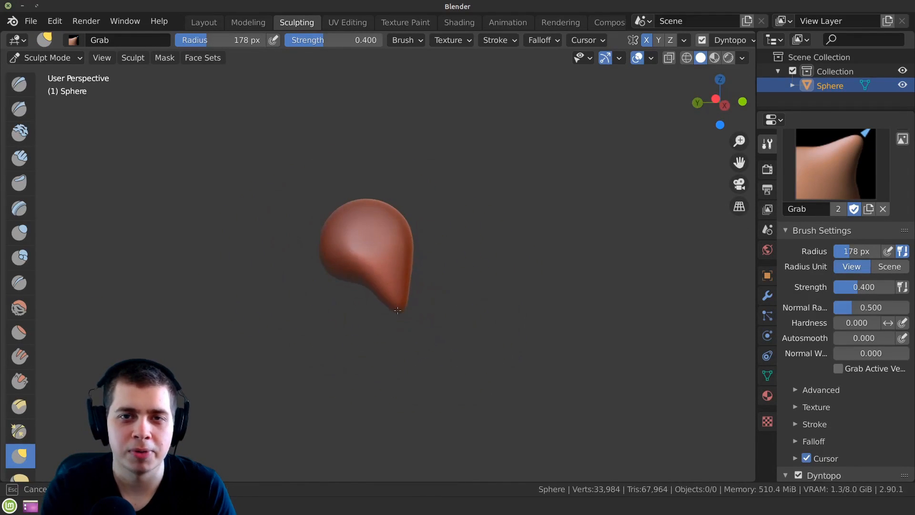
scroll(363, 274, "up", 2)
middle_click_drag(400, 323, 348, 286)
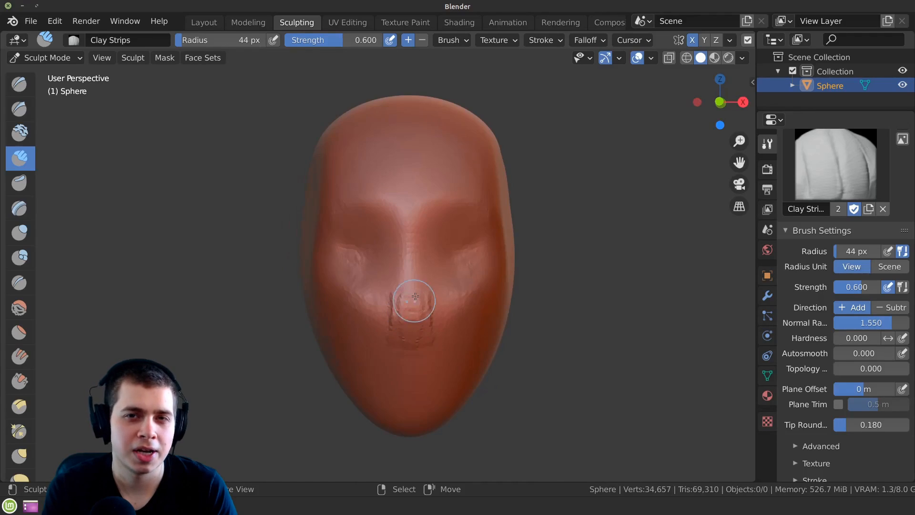
Build up the nose, brow and jaw of the head with Clay Strips at 0.6 strength.
left_click_drag(415, 302, 413, 311)
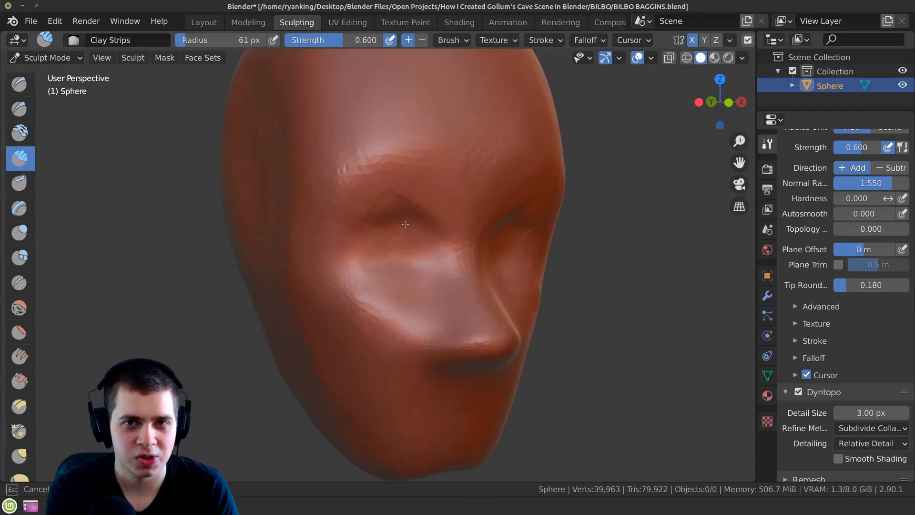
left_click_drag(382, 193, 344, 195)
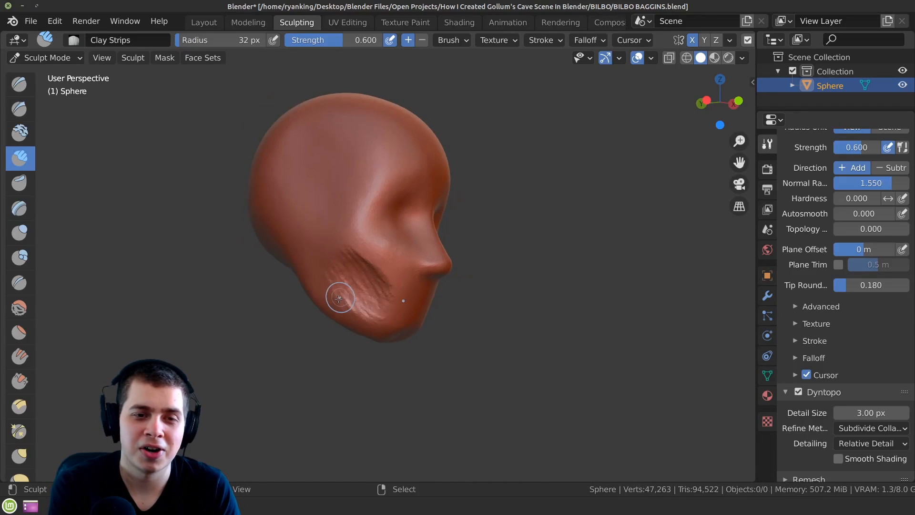
left_click_drag(347, 296, 371, 313)
middle_click_drag(353, 246, 409, 292)
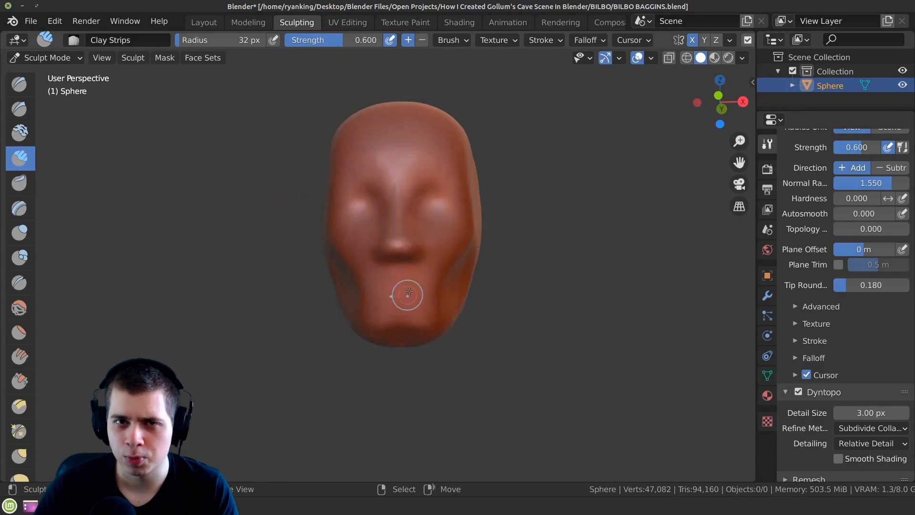
Smooth the area below the nose and carve the mouth line with the Crease brush at 0.25 strength.
left_click_drag(385, 308, 400, 300, "shift")
middle_click_drag(496, 243, 423, 258)
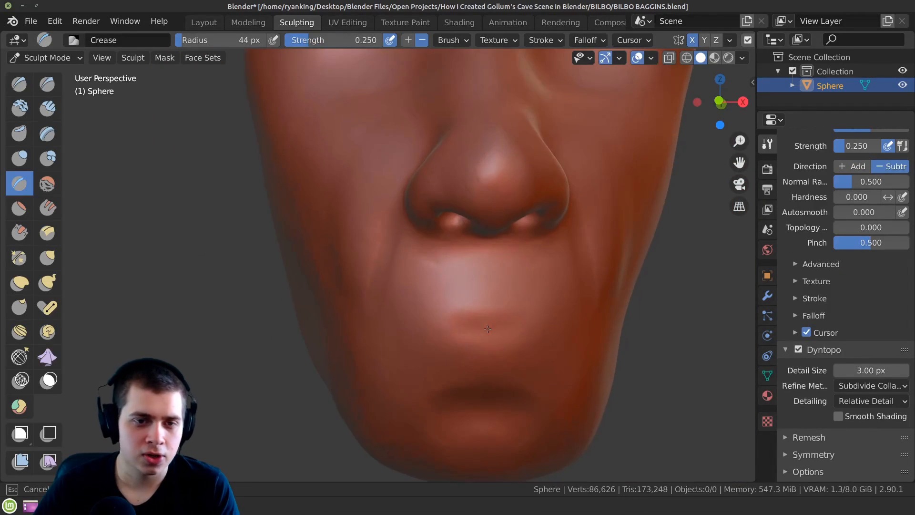
mouse_move(467, 326)
left_mouse_down()
mouse_move(510, 328)
mouse_move(466, 330)
left_mouse_up()
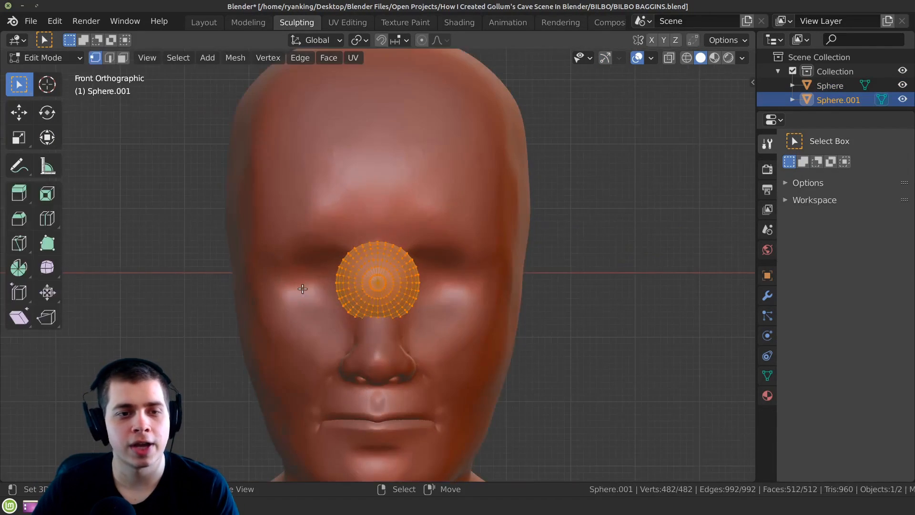
Move the eyeball sphere's geometry from the bridge of the nose into an eye socket.
key("g")
left_click(506, 316)
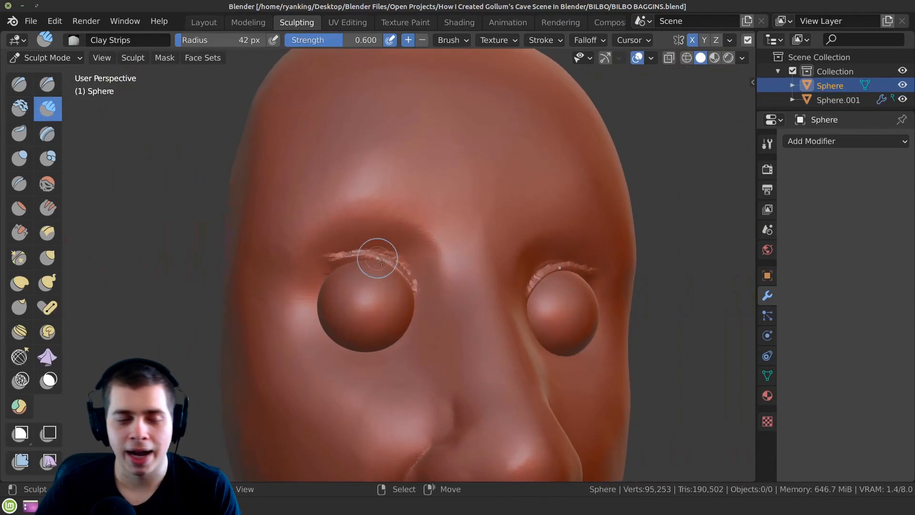
Refine the eyelids, nose crease and jawline using Clay Strips at 0.6 strength and the Crease brush at 0.25 strength.
middle_click_drag(381, 261, 322, 277)
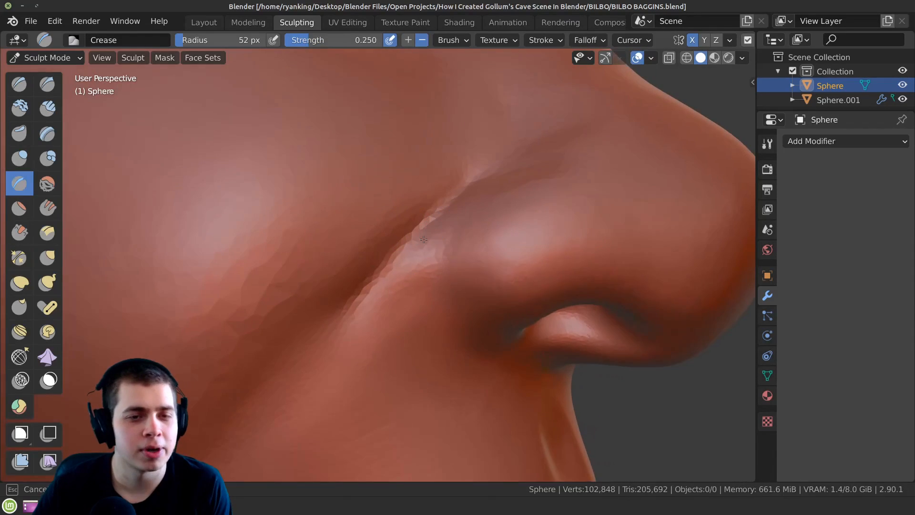
middle_click_drag(486, 206, 412, 245, "shift")
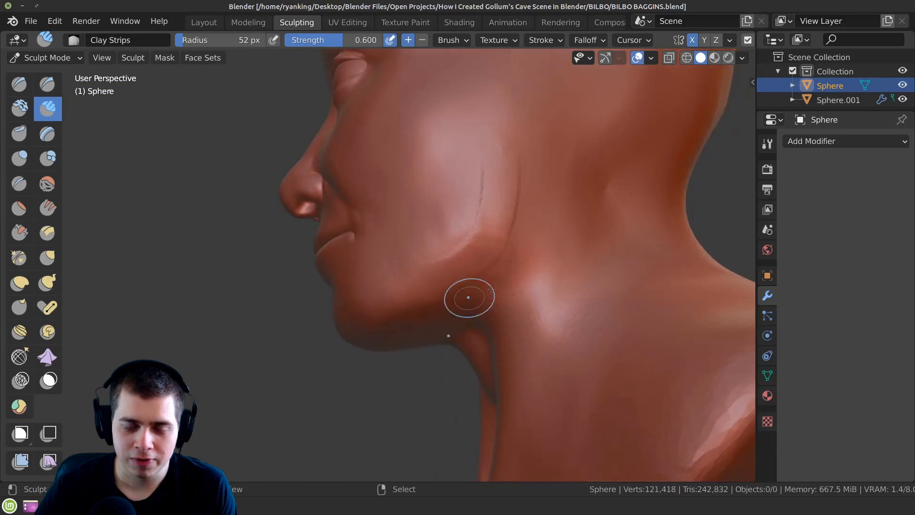
middle_click_drag(465, 301, 524, 292)
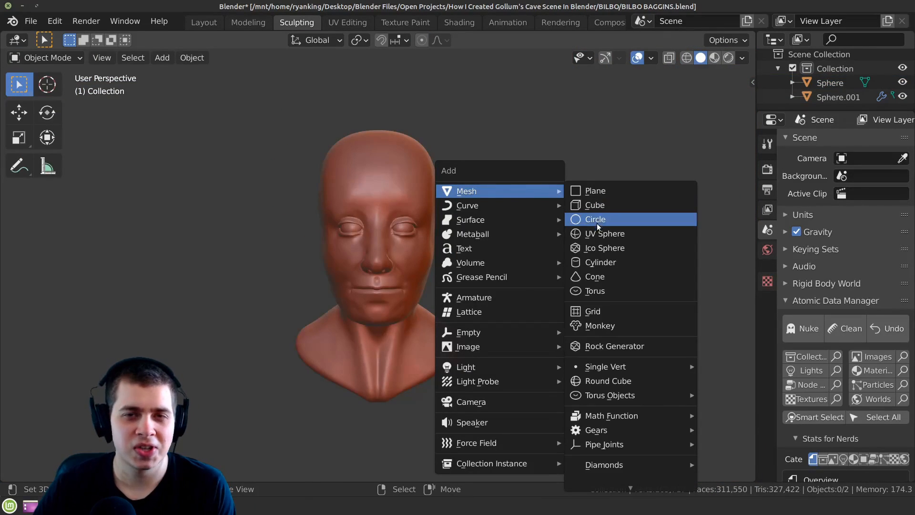
Add a UV sphere as the hair base, then move and scale it to cover the top of the head.
left_click(601, 233)
key("s")
key("g")
key("s")
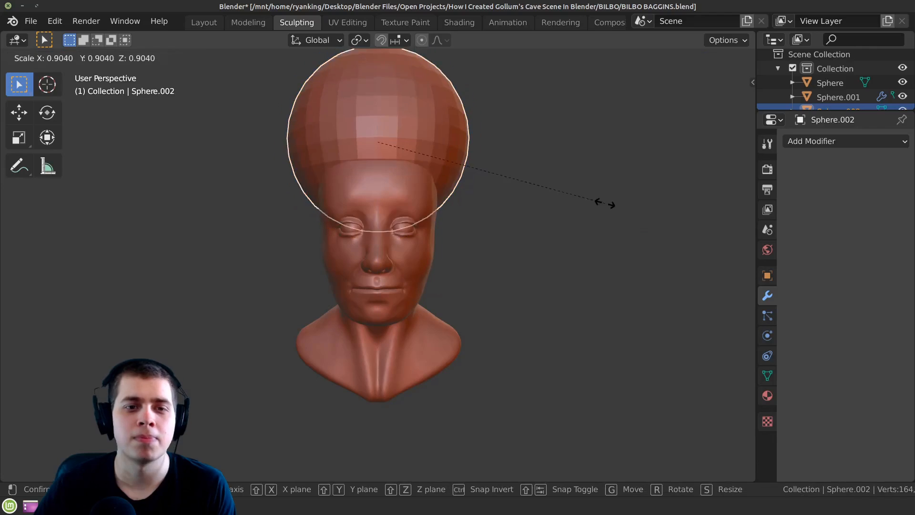
left_click(519, 204)
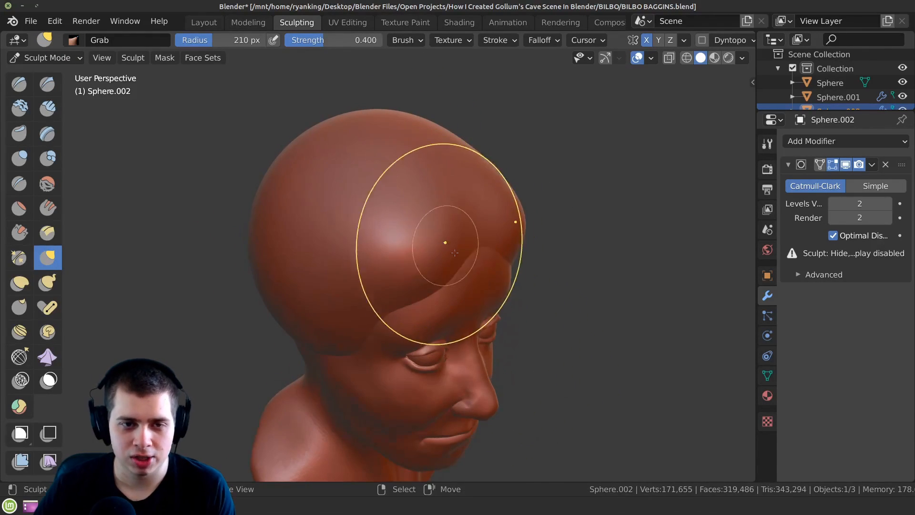
Shape the hair sphere around the skull with Grab and Clay Strips, and pull a lock over the forehead with Snake Hook at 51 px.
mouse_move(455, 253)
middle_mouse_down()
mouse_move(459, 286)
mouse_move(458, 267)
middle_mouse_up()
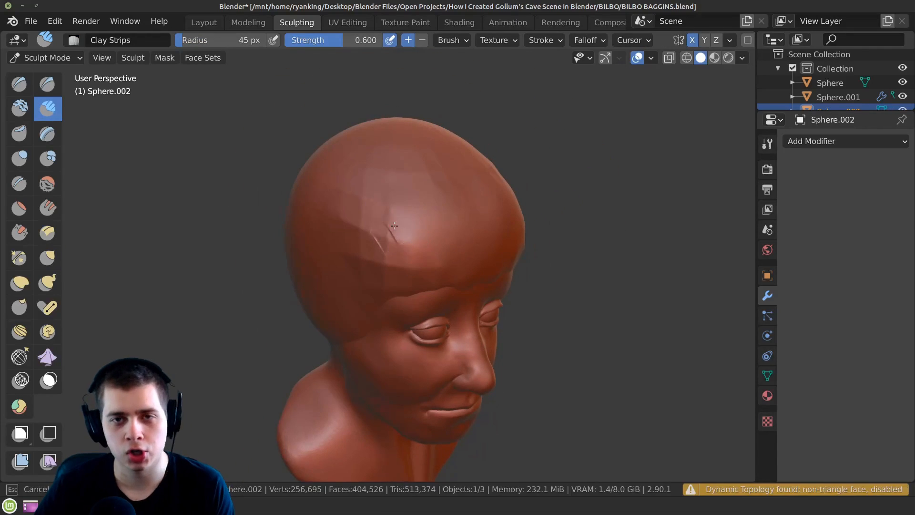
middle_click_drag(394, 225, 392, 237)
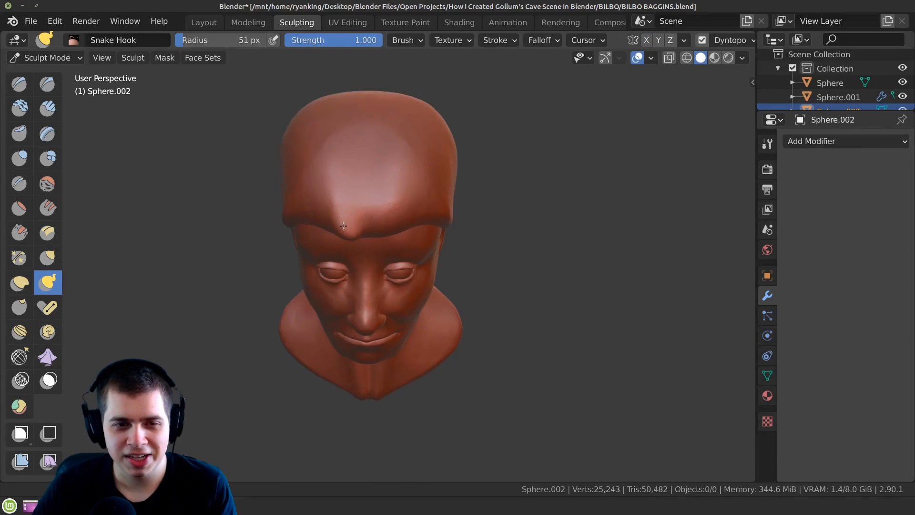
left_click_drag(352, 224, 352, 242)
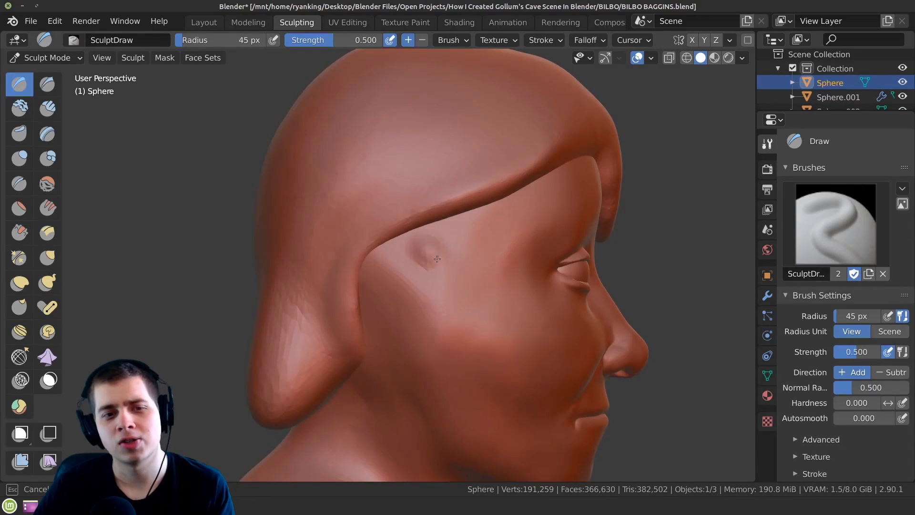
Build up the ear with the Draw brush at 0.5 strength and extend the hair with Snake Hook strands and Clay Strips.
left_click_drag(429, 252, 400, 286)
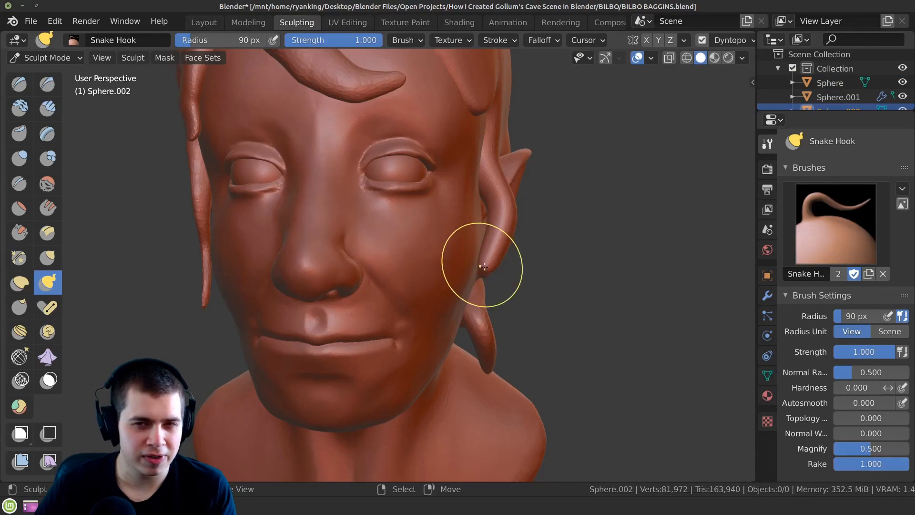
left_click_drag(480, 266, 489, 322)
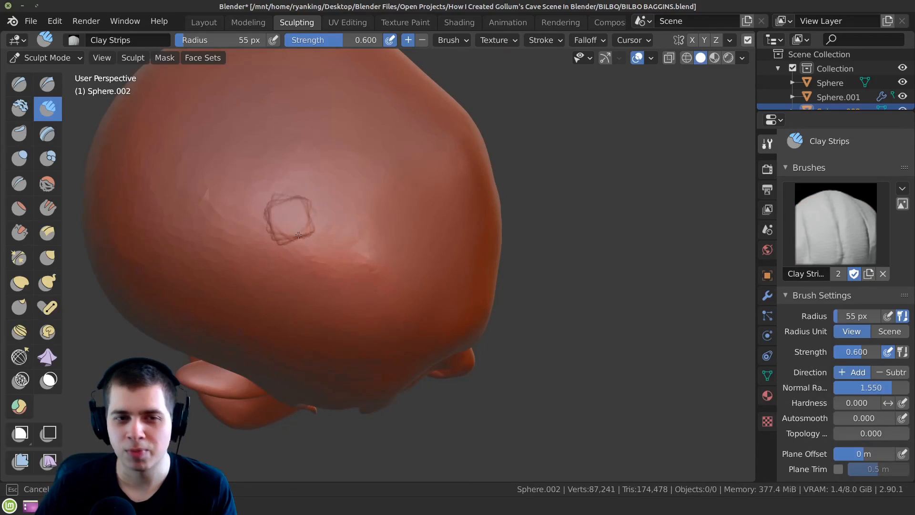
left_click_drag(286, 212, 364, 273)
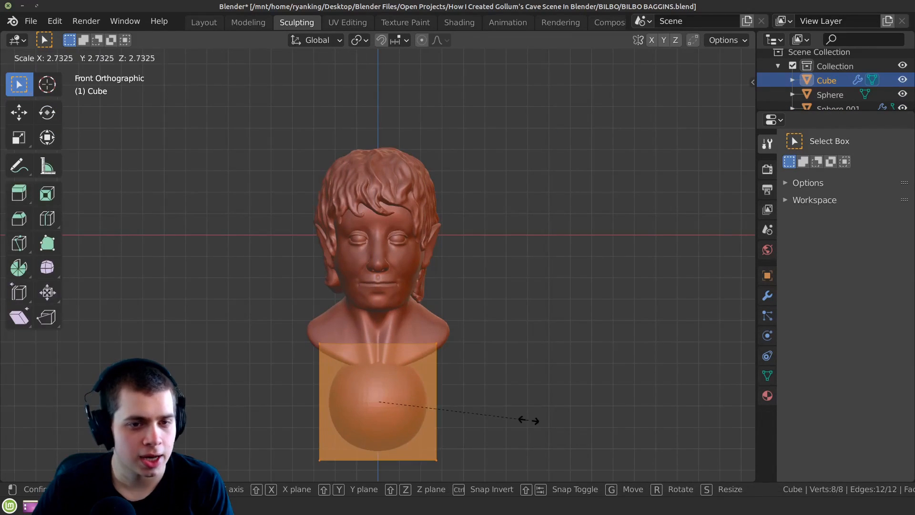
Scale the cube below the bust to about 2.73 for the torso, adjust its depth, and extrude its bottom downward about 4.9 m.
left_click(530, 420)
key("KP_3")
key("s")
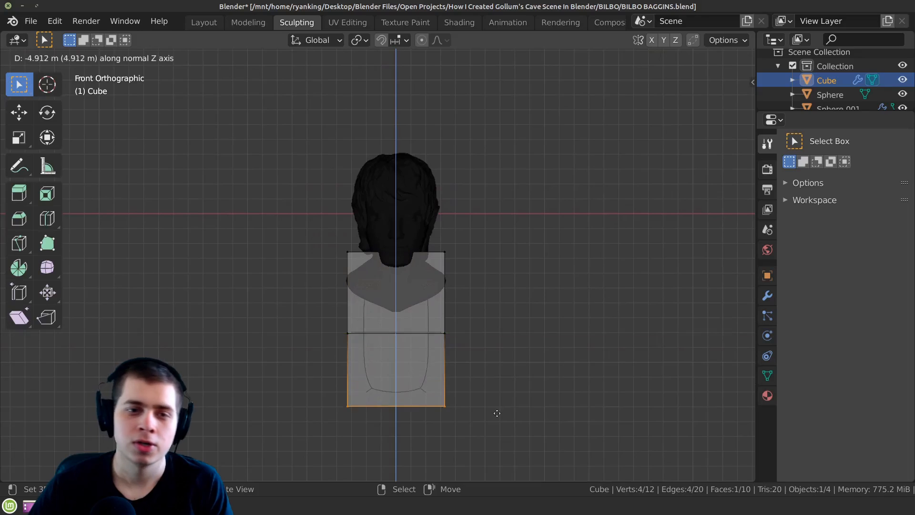
left_click(495, 446)
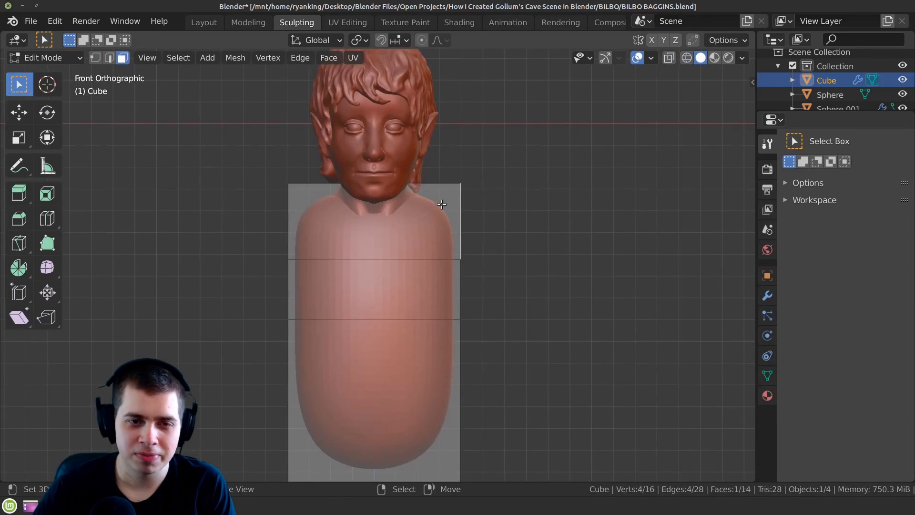
Extrude the torso's upper side face outward as the start of an arm and rotate it.
key("e")
left_click(578, 241)
key("r")
left_click(565, 275)
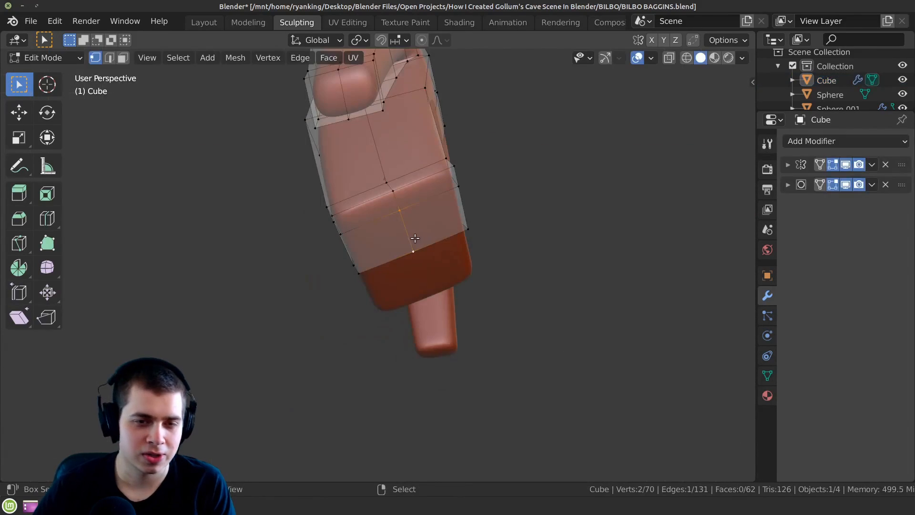
Slide the selected middle edge at the coat's underside and extrude the coat's bottom faces down about 3.5 m.
key("g")
key("g")
left_click(550, 208)
key("e")
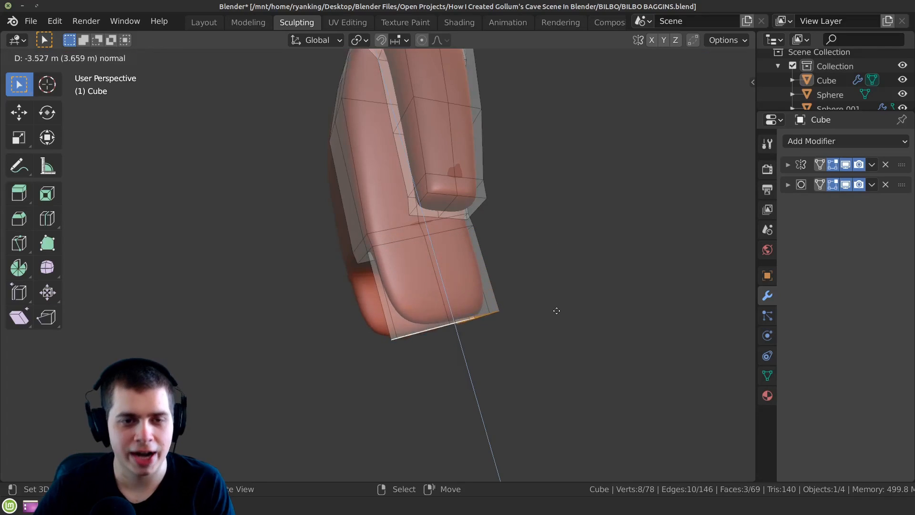
Add a cube at the chest with a level 3 subdivision surface and stretch it along Z into the shirt body.
key("shift+a")
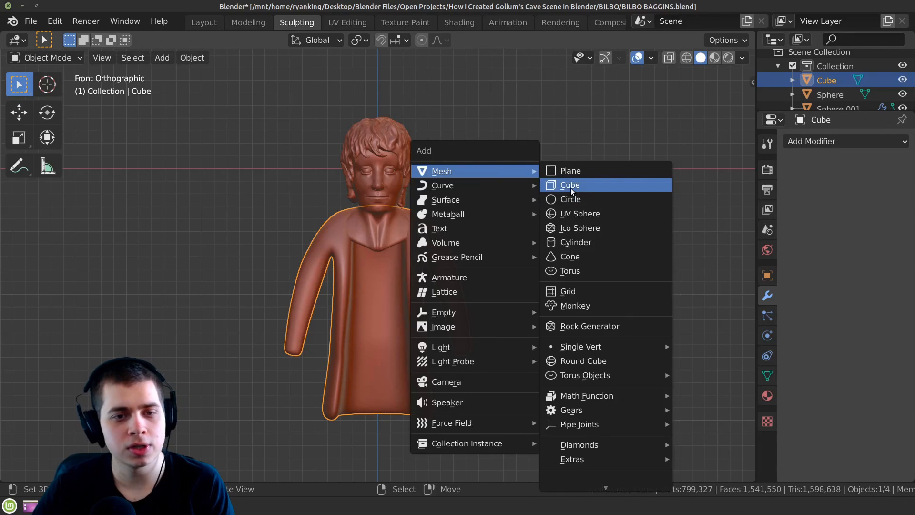
left_click(572, 182)
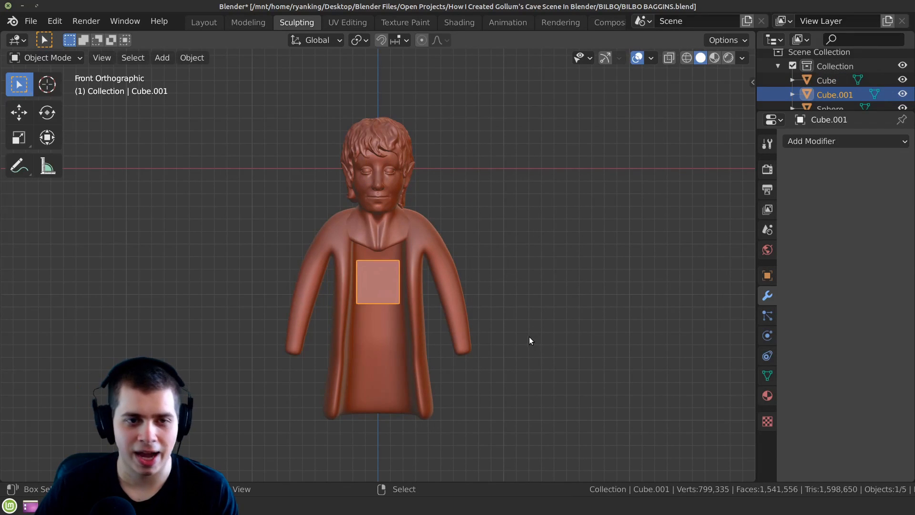
key("ctrl+3")
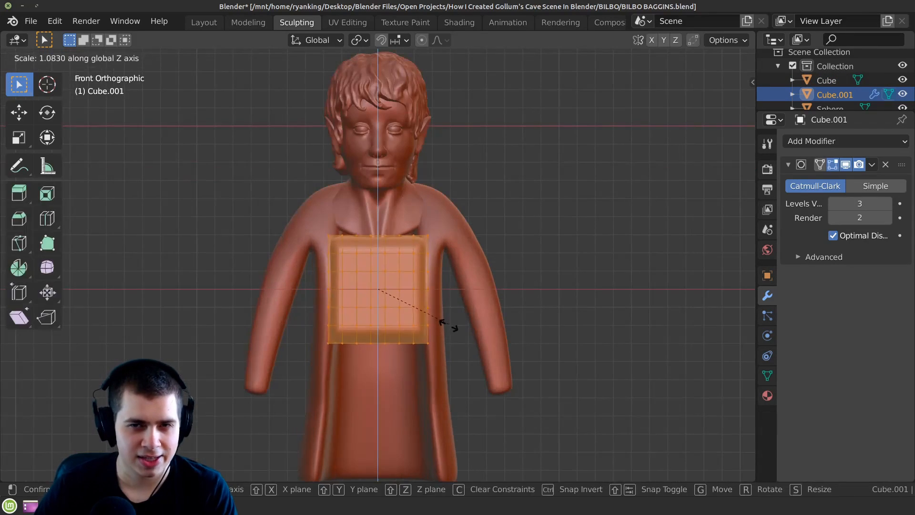
left_click(467, 392)
key("Tab")
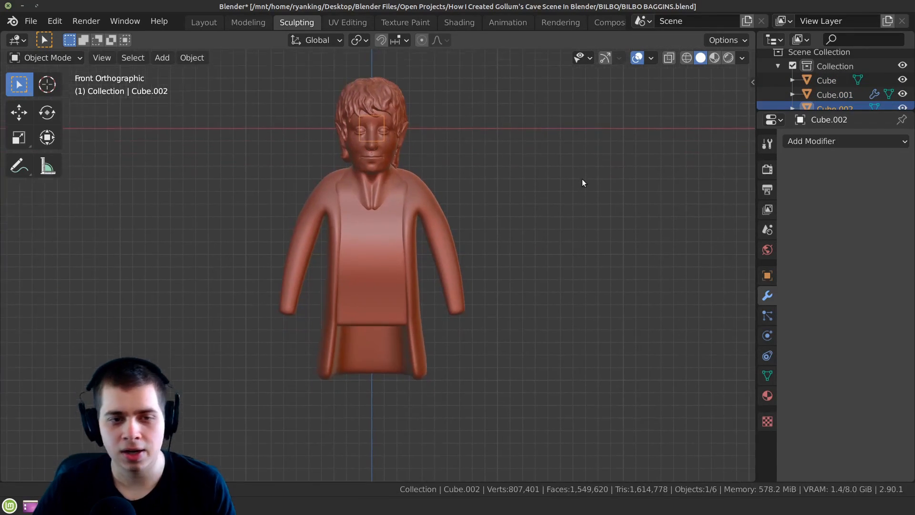
Position the trousers cube vertically, scale it along X, and extrude a leg downward about 3.4 m.
key("g")
key("z")
key("s")
key("x")
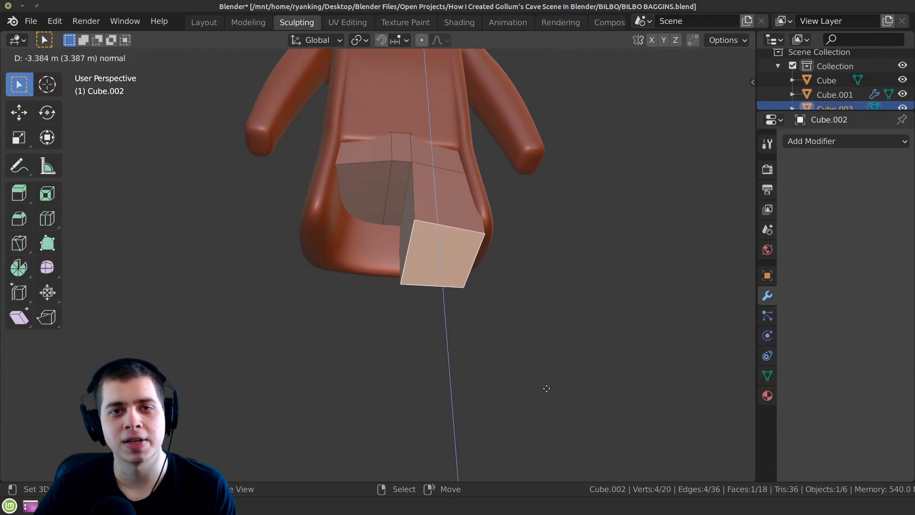
left_click(545, 386)
key("e")
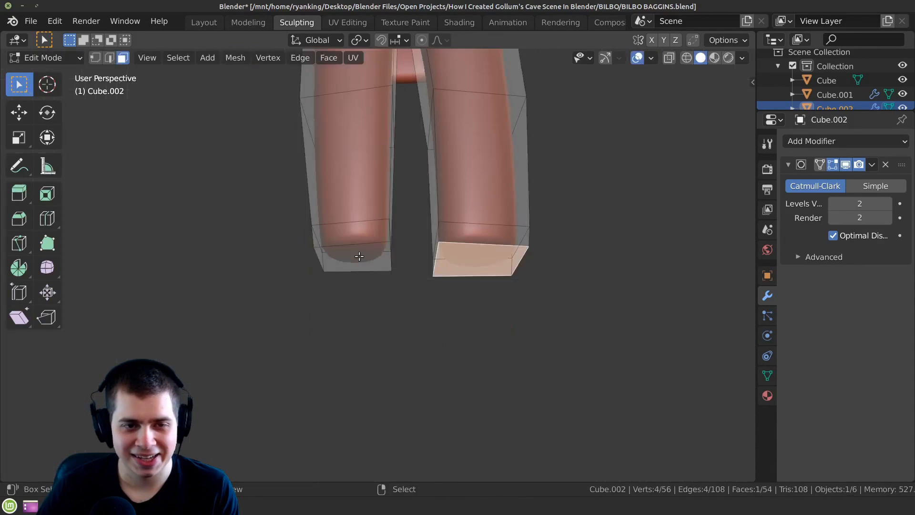
Move the end of the trouser leg along the Z axis to adjust the leg length.
key("g")
key("z")
left_click(375, 314)
key("Tab")
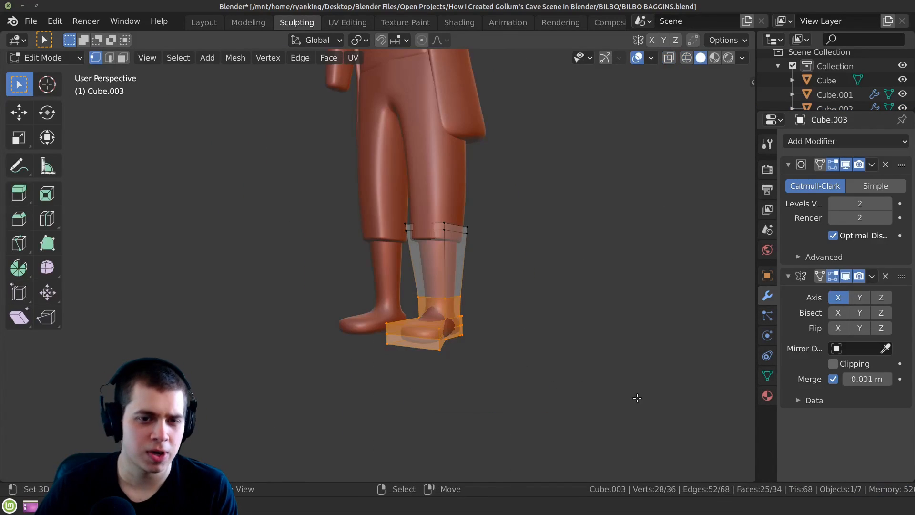
Switch the lower leg and foot mesh to wireframe shading and start a box selection.
key("z")
left_click(470, 356)
key("b")
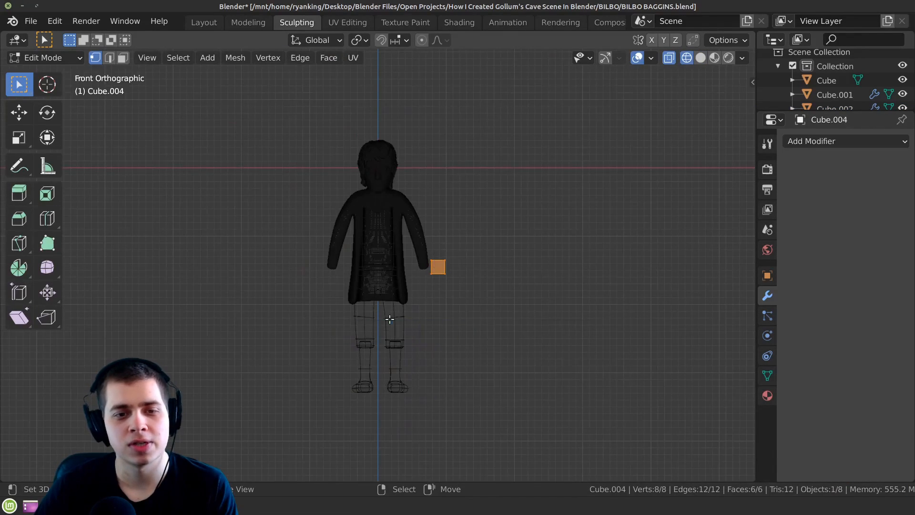
Return to solid shading and move the hand cube directly below the end of the sleeve.
key("z")
left_click(459, 272)
scroll(475, 259, "up", 5)
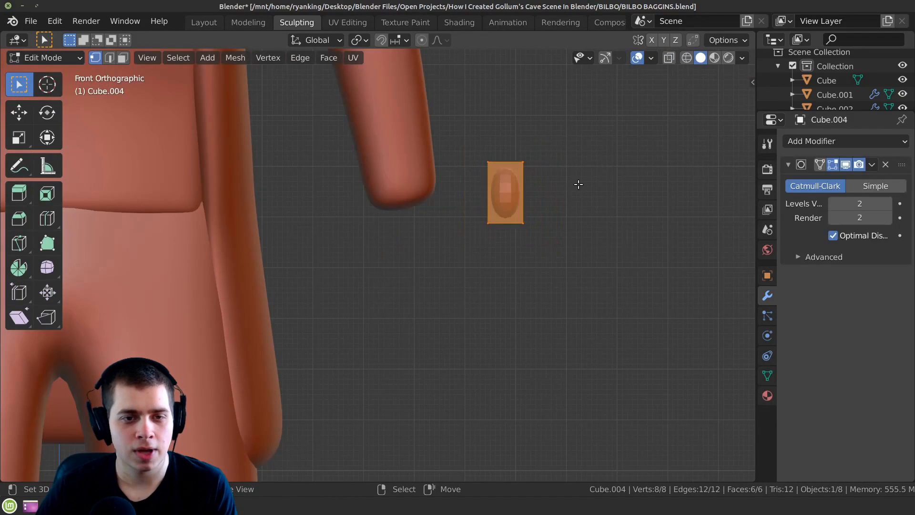
key("g")
left_click(475, 232)
middle_click_drag(495, 194, 414, 237)
Clear the selection in face mode and extrude the remaining finger from the end of the palm.
key("3")
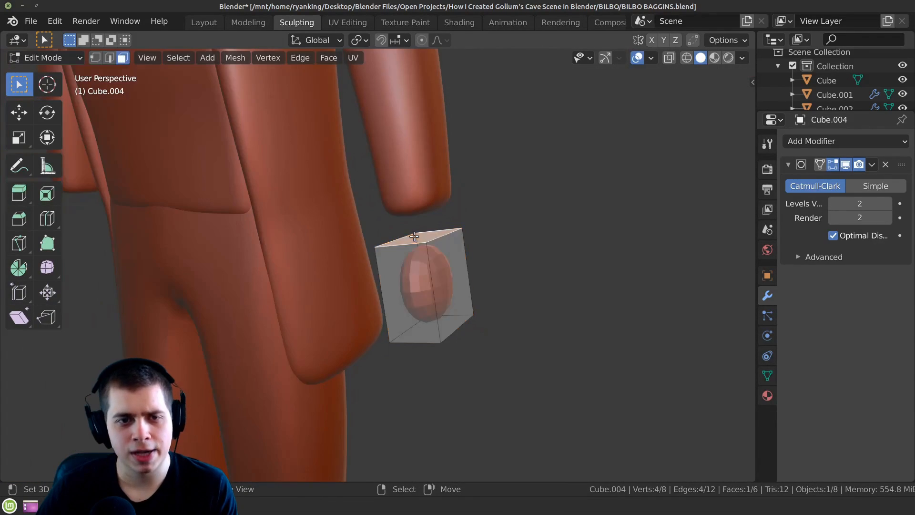
key("alt+a")
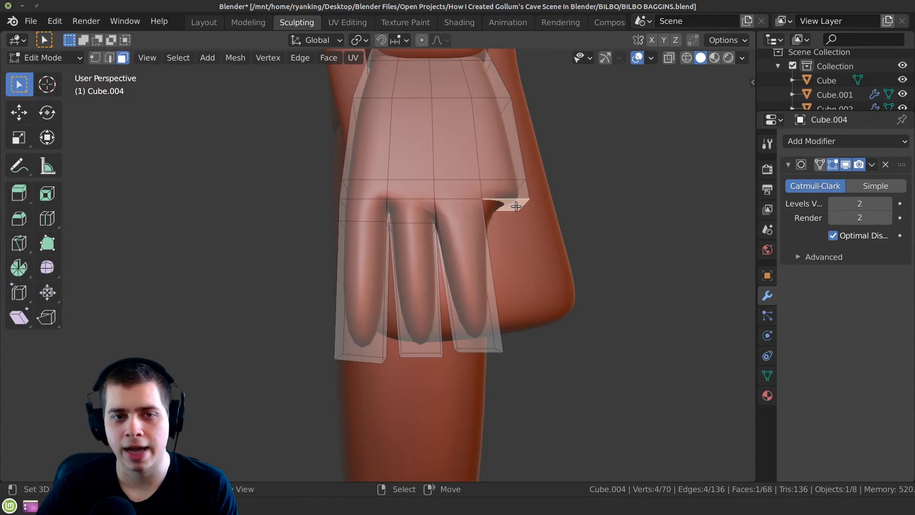
key("e")
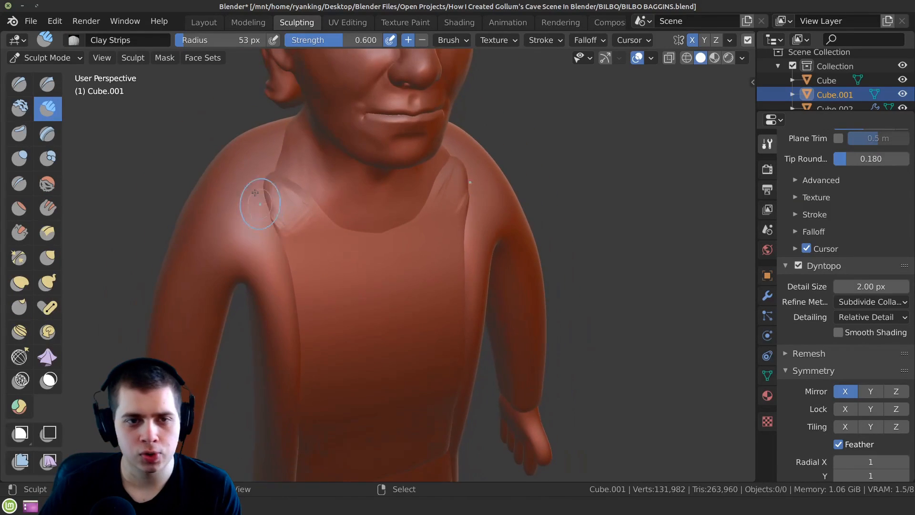
Build up the shirt's shoulders, crossed collar and front edge with Clay Strips at 0.6 strength.
middle_click_drag(293, 212, 286, 185)
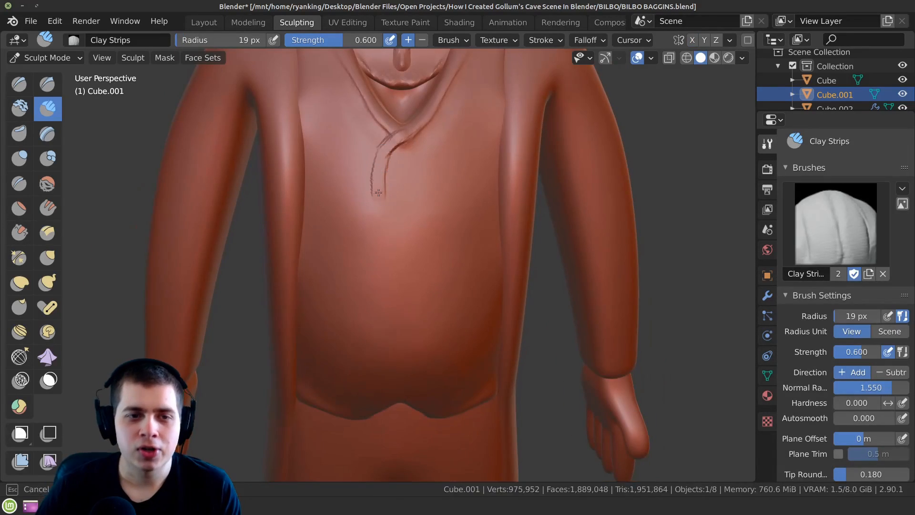
middle_click_drag(378, 193, 389, 161)
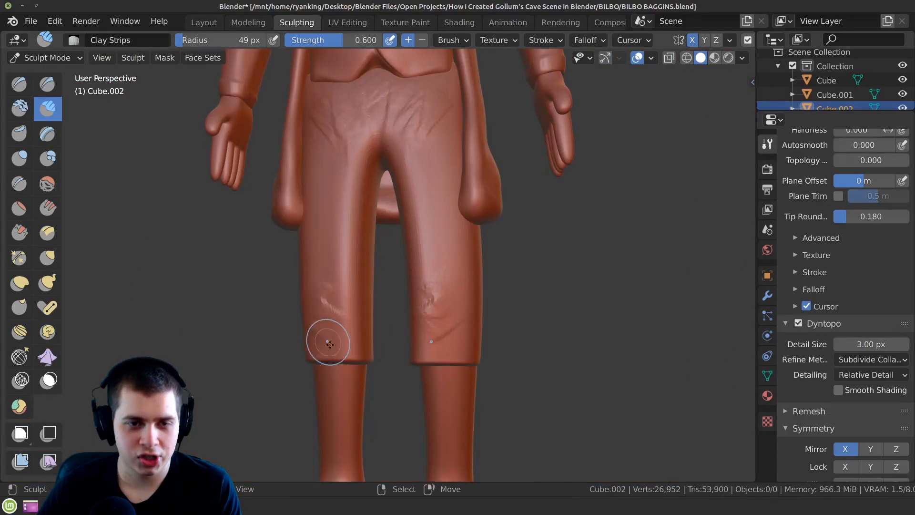
Sculpt cloth wrinkles around the trouser knees with Clay Strips at 49 px radius and 0.6 strength.
left_click_drag(327, 342, 347, 341)
middle_click_drag(347, 341, 382, 341)
middle_click_drag(293, 342, 402, 351)
left_click_drag(402, 351, 381, 349)
middle_click_drag(382, 349, 424, 319)
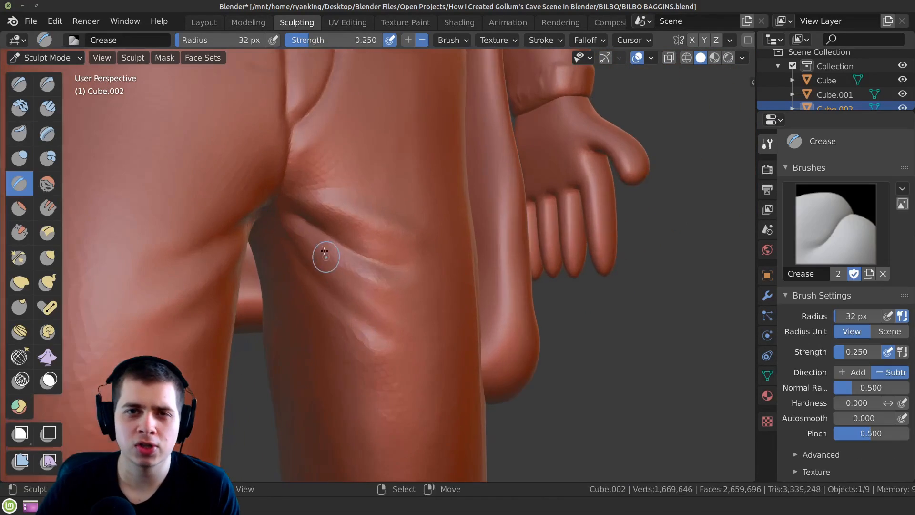
Carve diagonal folds into the upper trouser leg below the crotch with the Crease brush at 32 px and 0.25 strength.
left_click_drag(324, 252, 384, 301)
left_click_drag(292, 207, 367, 282)
left_click_drag(291, 224, 385, 305)
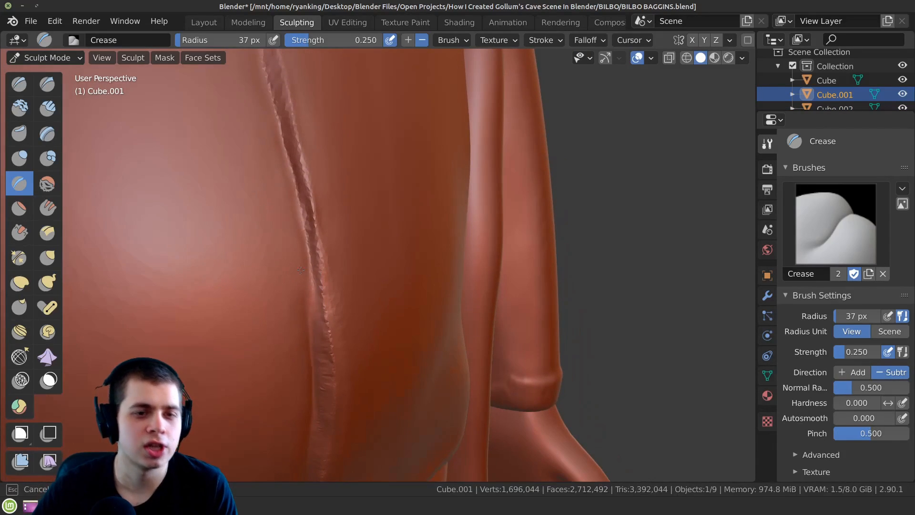
Define the vest's front seam, a buttonhole and folds across the belly with the Crease brush at 0.25 strength.
left_click_drag(296, 204, 312, 296)
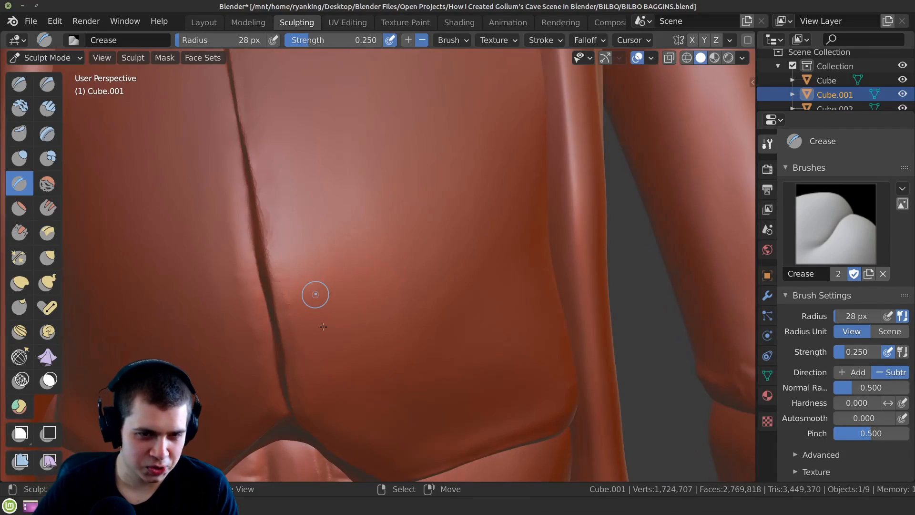
left_click_drag(321, 331, 368, 310)
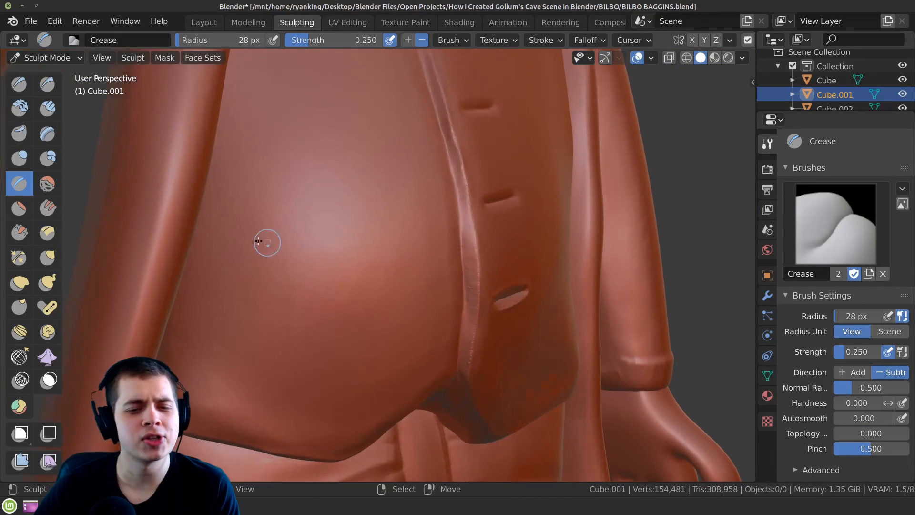
left_click_drag(263, 241, 353, 264)
mouse_move(263, 233)
left_mouse_down()
mouse_move(367, 260)
mouse_move(357, 296)
left_mouse_up()
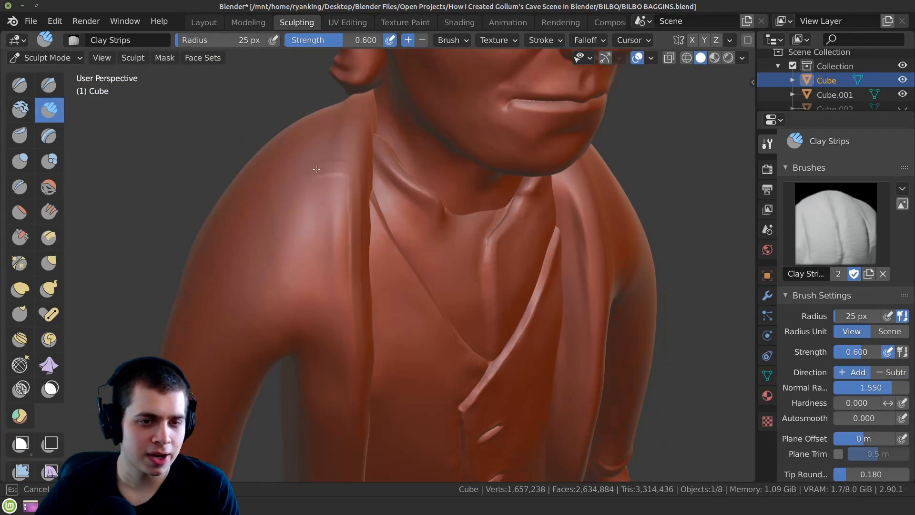
Build up the coat's lapel at the shoulder with Clay Strips at 0.6 strength and shape the inner ear with the Draw brush.
left_click_drag(310, 177, 352, 226)
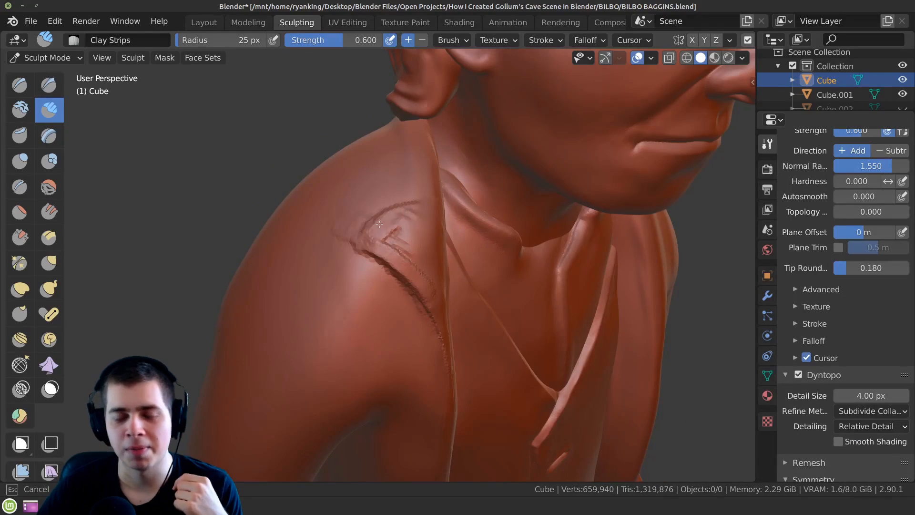
left_click_drag(384, 229, 413, 227)
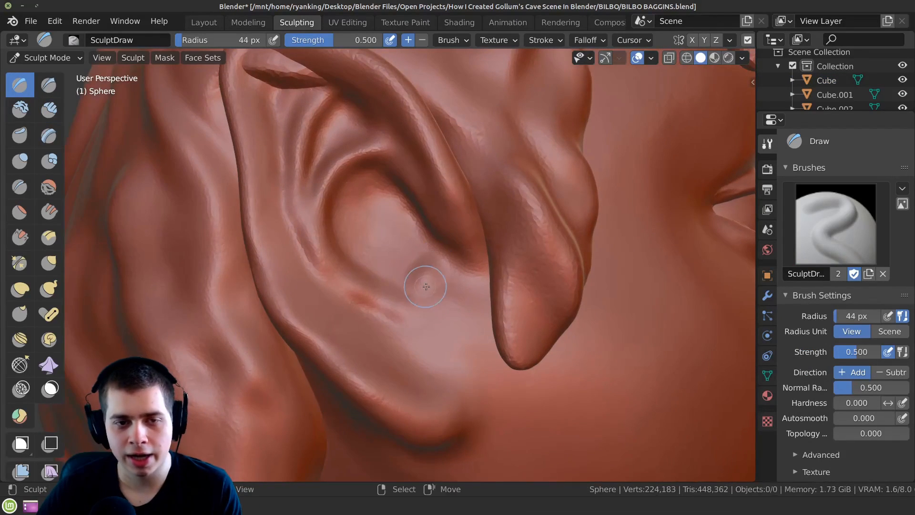
left_click_drag(431, 329, 435, 265)
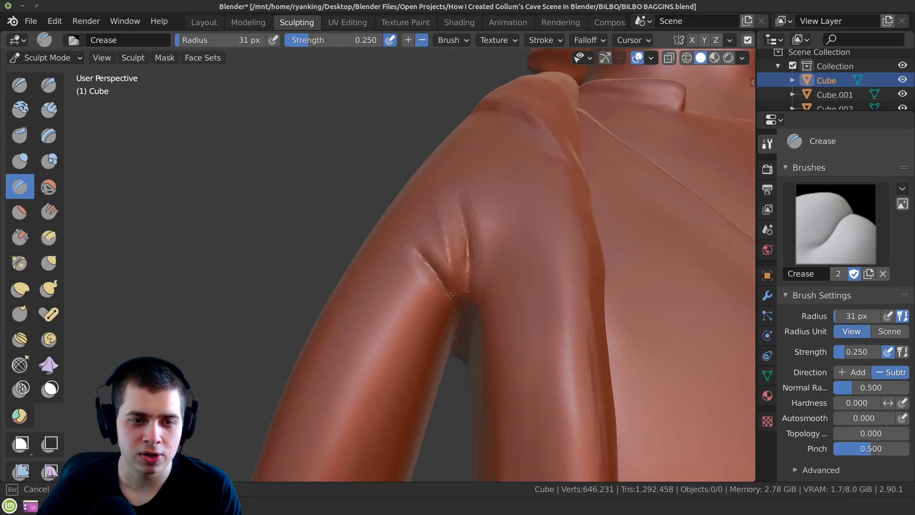
Carve armpit folds with the Crease brush at 31 px and add a fold across the upper sleeve with Clay Strips at 23 px.
left_click_drag(445, 289, 434, 270)
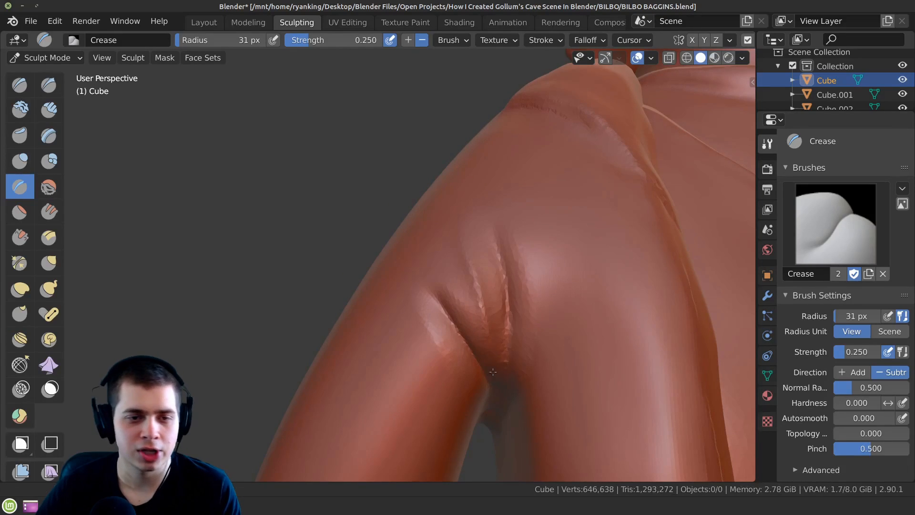
scroll(493, 333, "down", 1)
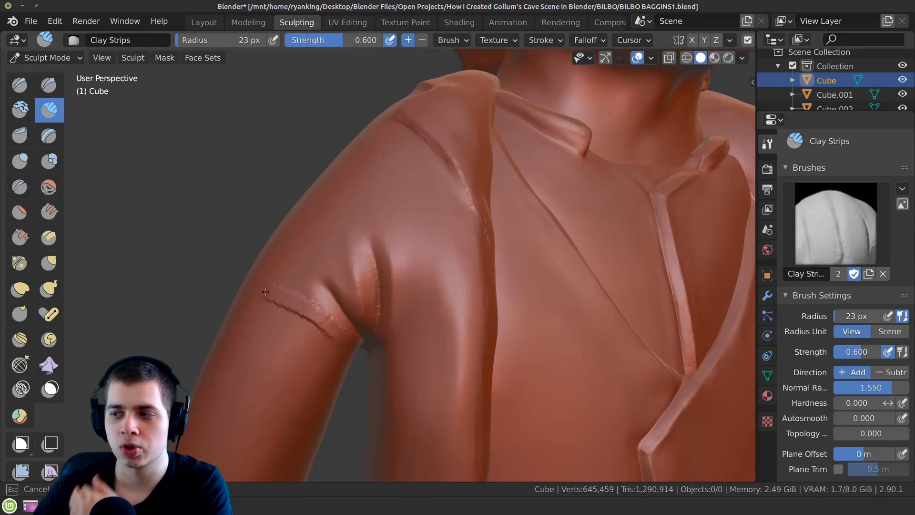
left_click_drag(265, 291, 343, 337)
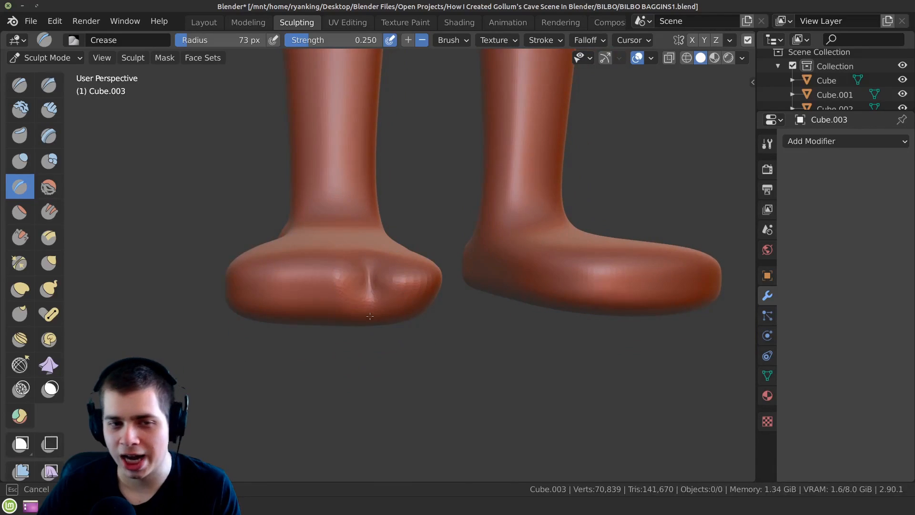
Carve the grooves separating the toes at the front of the foot with the Crease brush at 0.25 strength.
left_click_drag(369, 282, 368, 321)
mouse_move(342, 298)
left_mouse_down()
mouse_move(339, 261)
mouse_move(343, 314)
left_mouse_up()
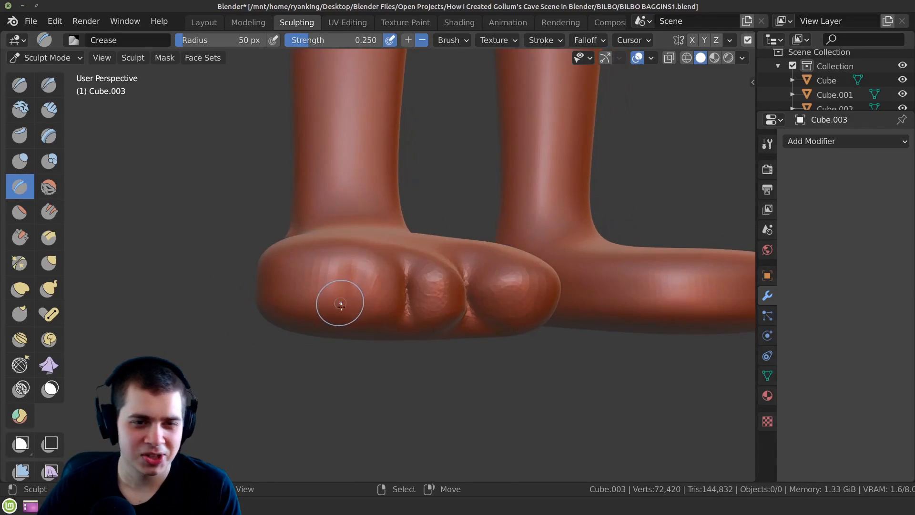
left_click_drag(339, 302, 354, 263)
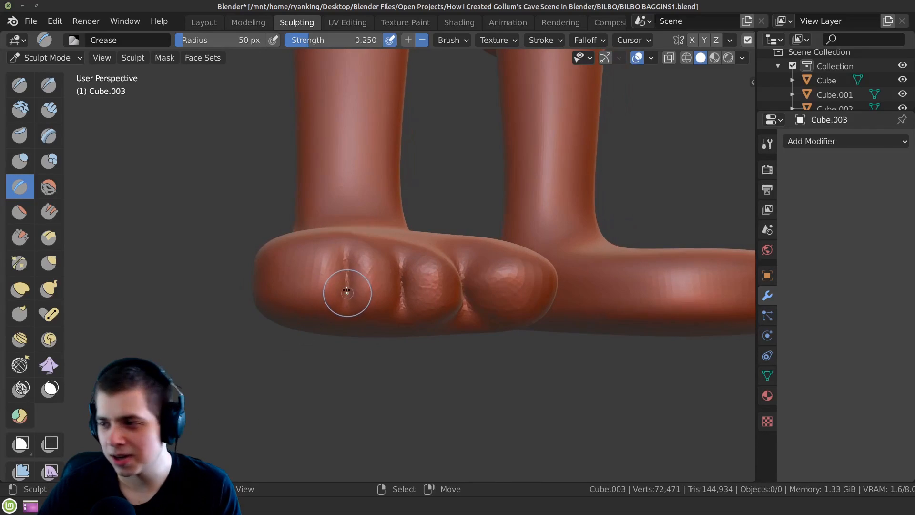
left_click_drag(348, 292, 342, 234)
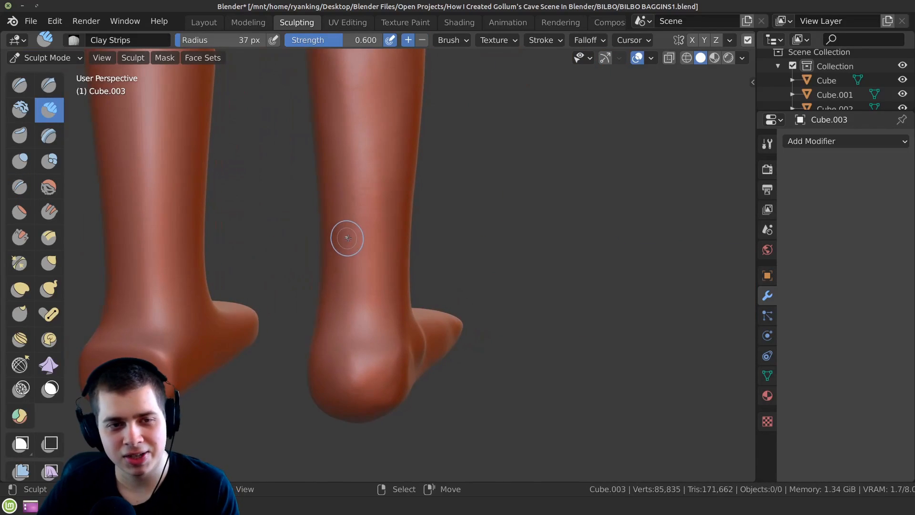
Build up the Achilles tendon above the heel with Clay Strips at 37 px radius and 0.6 strength.
left_click_drag(347, 237, 344, 252)
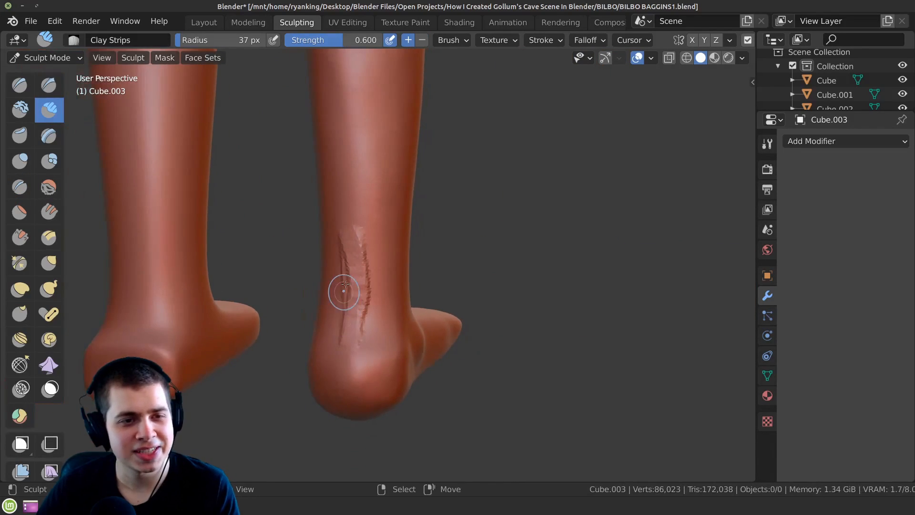
left_click_drag(337, 296, 346, 253)
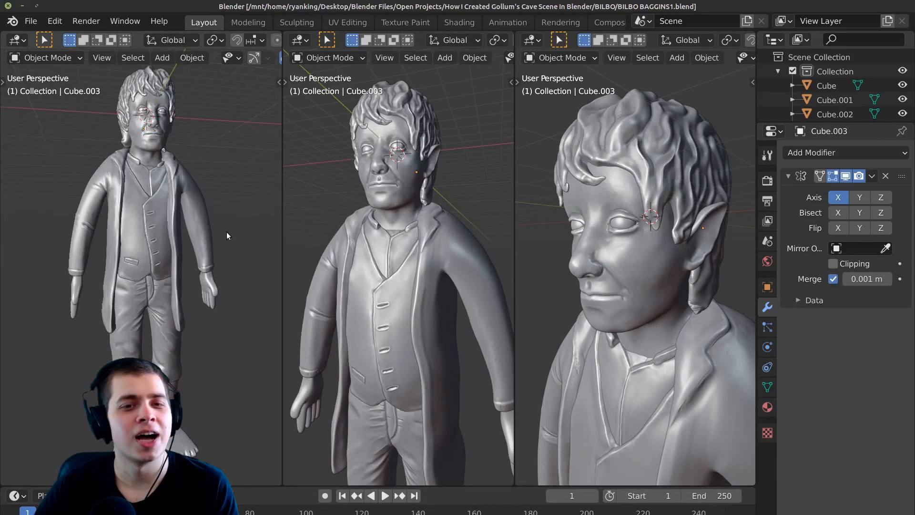
middle_click_drag(226, 232, 231, 217)
scroll(230, 217, "up", 1)
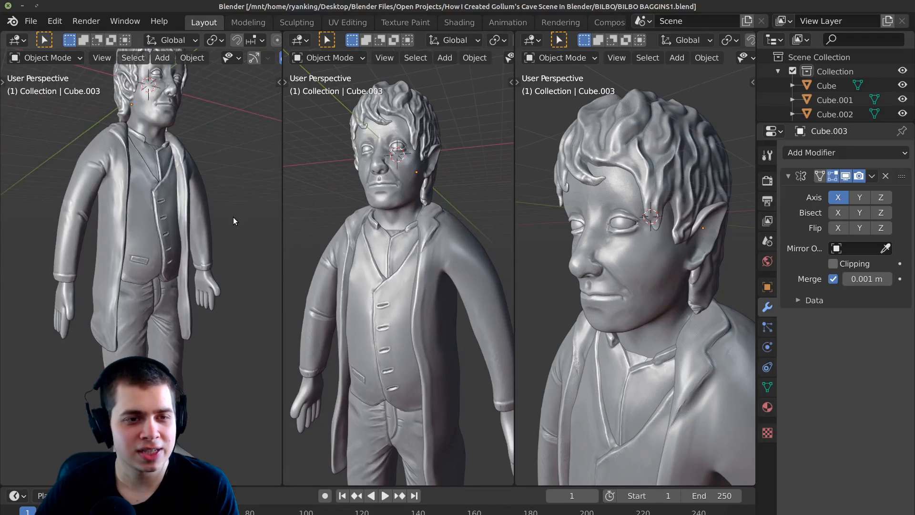
scroll(233, 218, "down", 3)
scroll(238, 209, "up", 2)
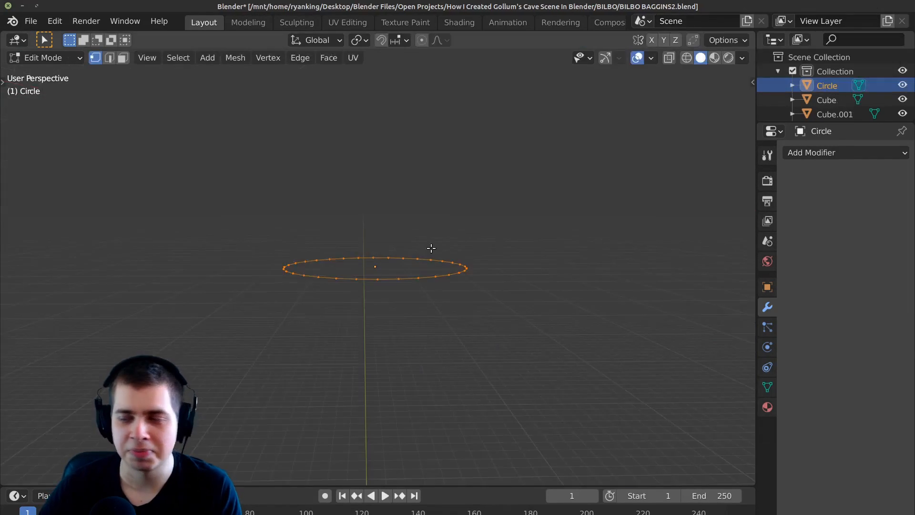
Extrude the circle upward along Z into a short wall and adjust the height of its upper edge loop.
key("e")
key("z")
left_click(582, 178)
middle_click_drag(582, 178, 615, 231)
key("g")
key("z")
left_click(620, 251)
Extrude the upper edge loop along Z again and scale it inward to form a sloped ring.
key("e")
key("z")
left_click(631, 199)
key("s")
left_click(582, 219)
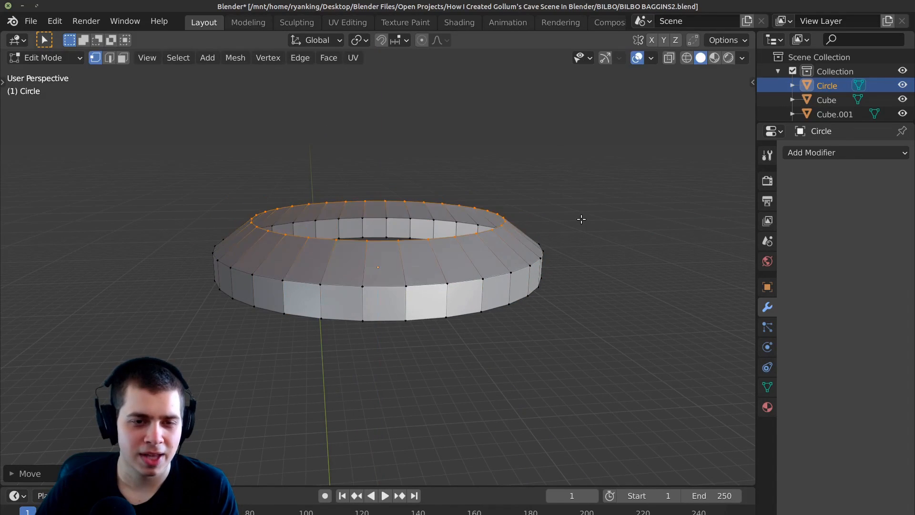
Extrude a smaller top ring, scale it inward, adjust its height and fill the remaining opening with a face.
key("e")
key("z")
left_click(614, 210)
key("s")
left_click(519, 210)
key("g")
key("z")
left_click(518, 225)
key("s")
left_click(501, 223)
key("f")
Move the domed disc's open bottom edge loop along Z to adjust the depth of its side wall.
scroll(482, 211, "down", 4)
middle_click_drag(482, 210, 453, 240)
key("Tab")
scroll(453, 240, "down", 1)
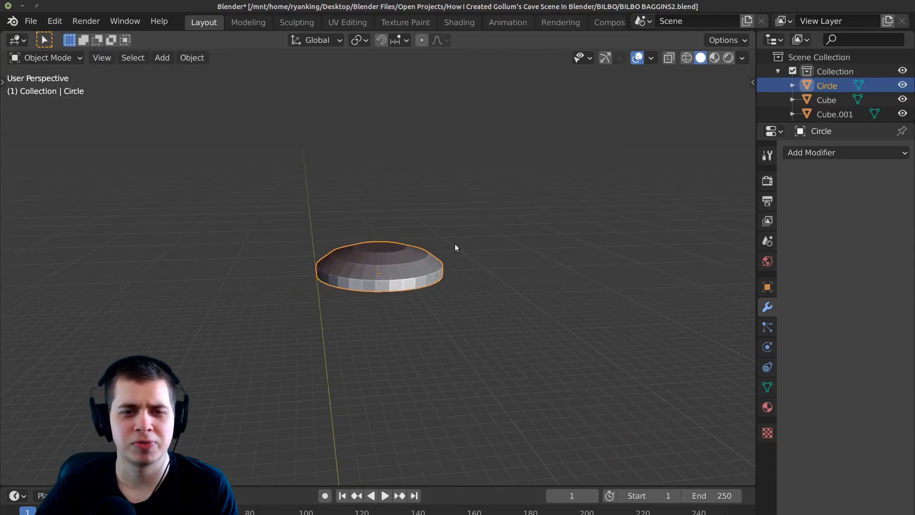
key("g")
key("z")
left_click(510, 243)
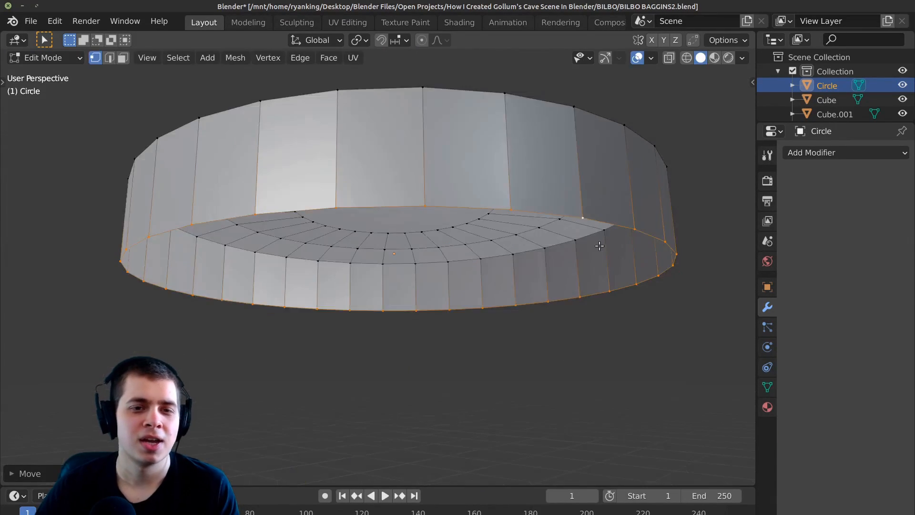
Extrude the button's bottom edge loop inward and give the button a level 2 Subdivision Surface.
key("e")
key("Escape")
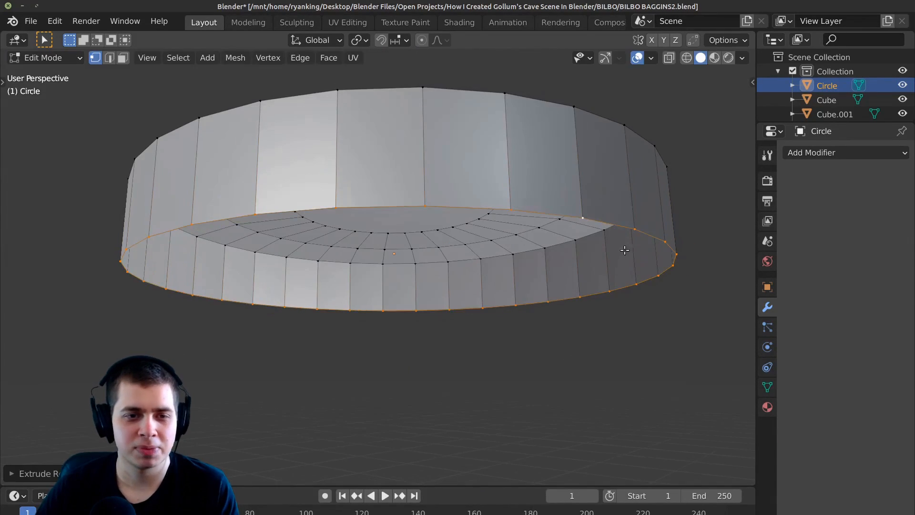
key("s")
key("Escape")
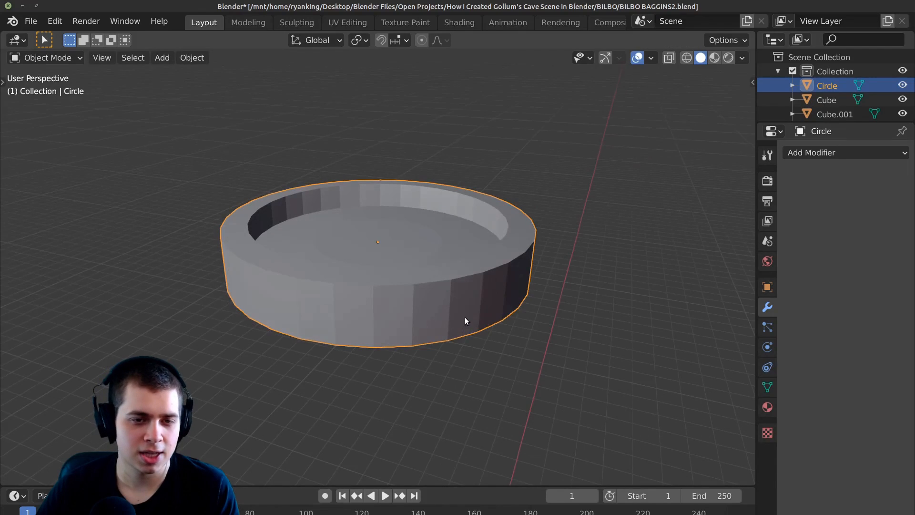
key("ctrl+2")
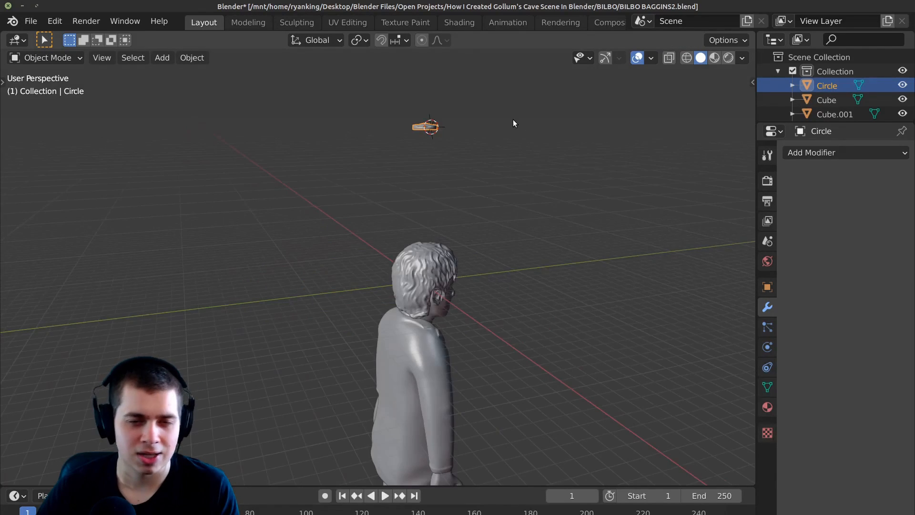
Lower the button to the character's torso, scale it down and place it against the front of the vest.
key("g")
key("z")
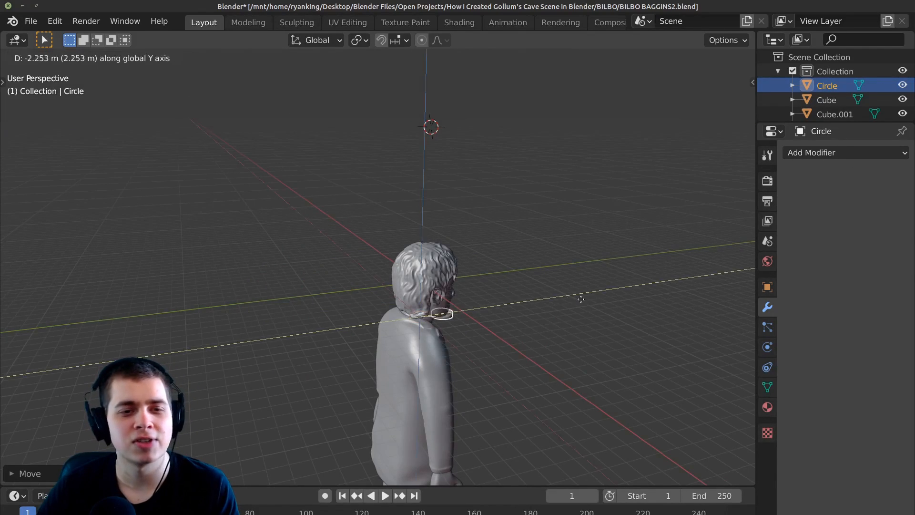
key("s")
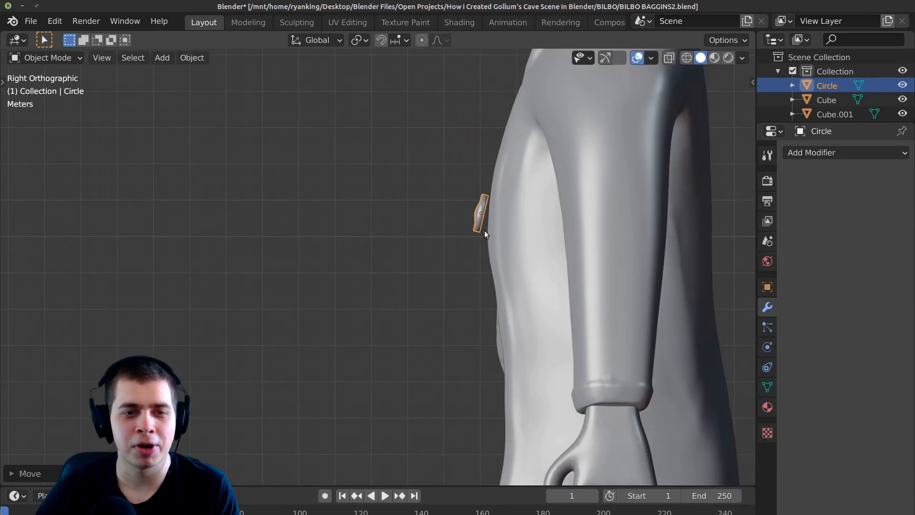
middle_click_drag(505, 230, 578, 249)
key("s")
key("g")
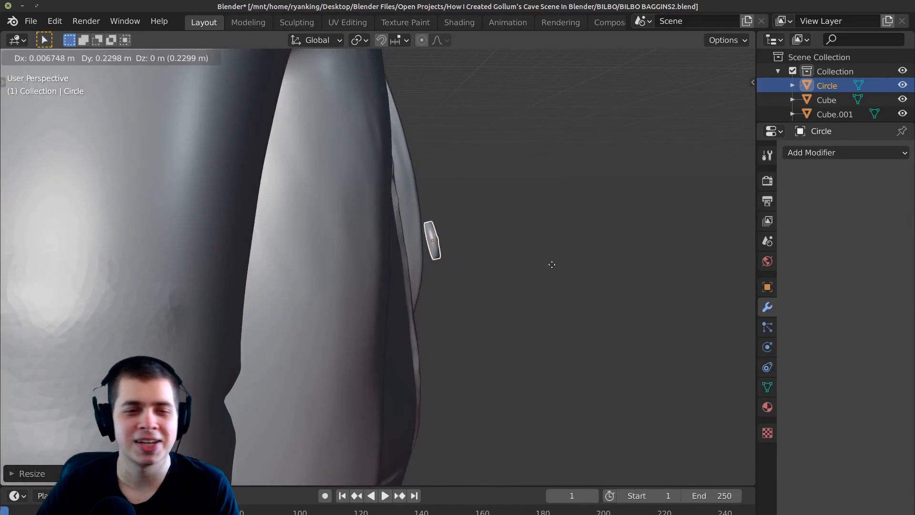
left_click(514, 266)
middle_click_drag(514, 265, 424, 258)
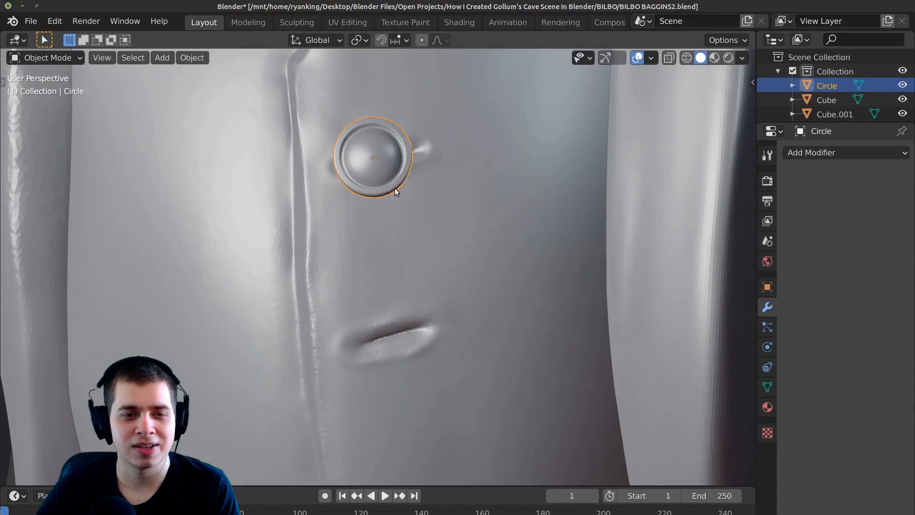
Duplicate the button repeatedly down the vest's front, placing the copies beside the buttonholes.
key("shift+d")
left_click(439, 198)
scroll(439, 198, "down", 3)
middle_click_drag(439, 199, 441, 143, "shift")
key("shift+d")
left_click(460, 247)
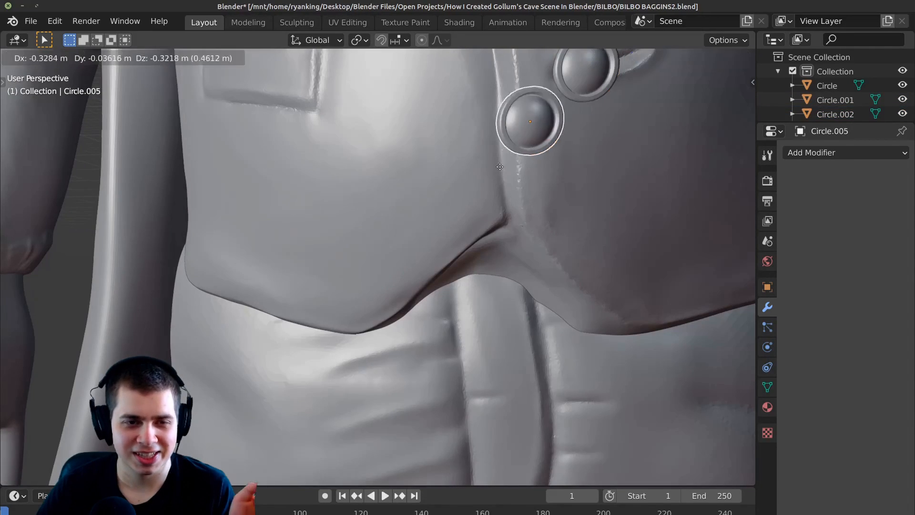
left_click(422, 253)
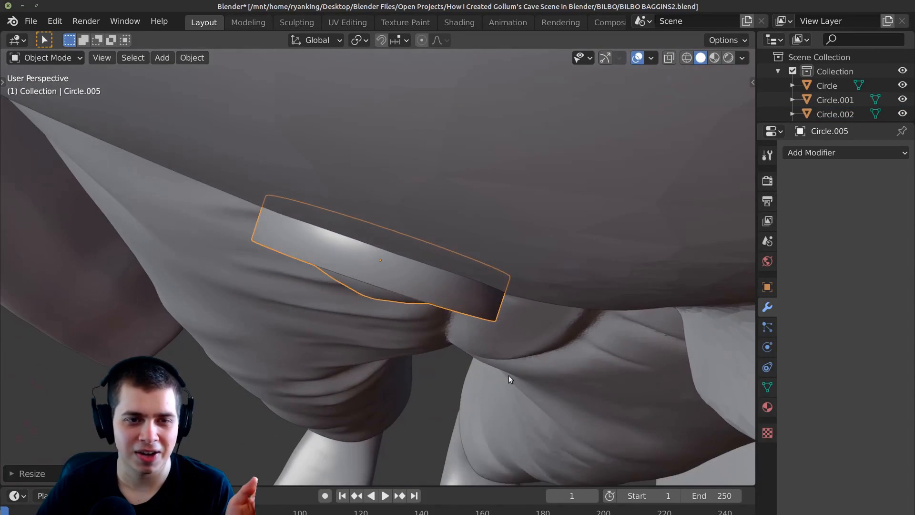
Seat the lowest button against the vest's surface and duplicate a button for the coat's front edge.
key("g")
left_click(535, 372)
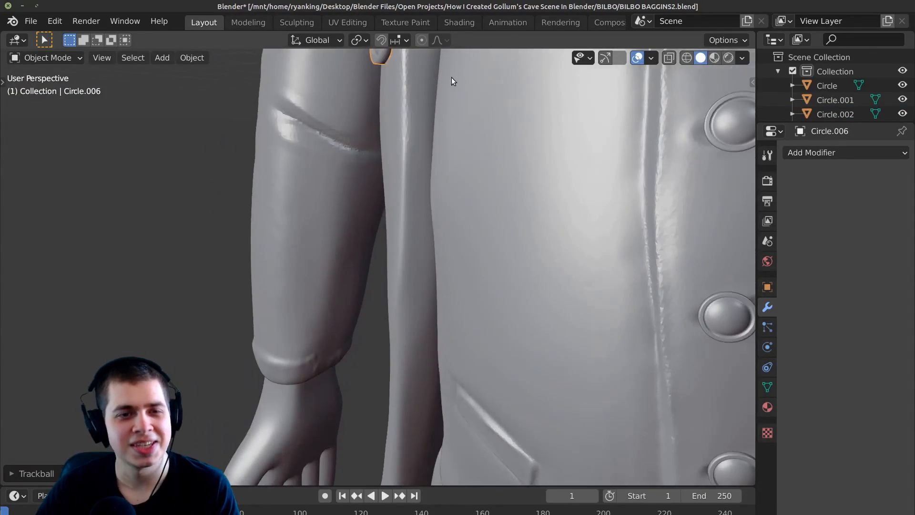
key("shift+d")
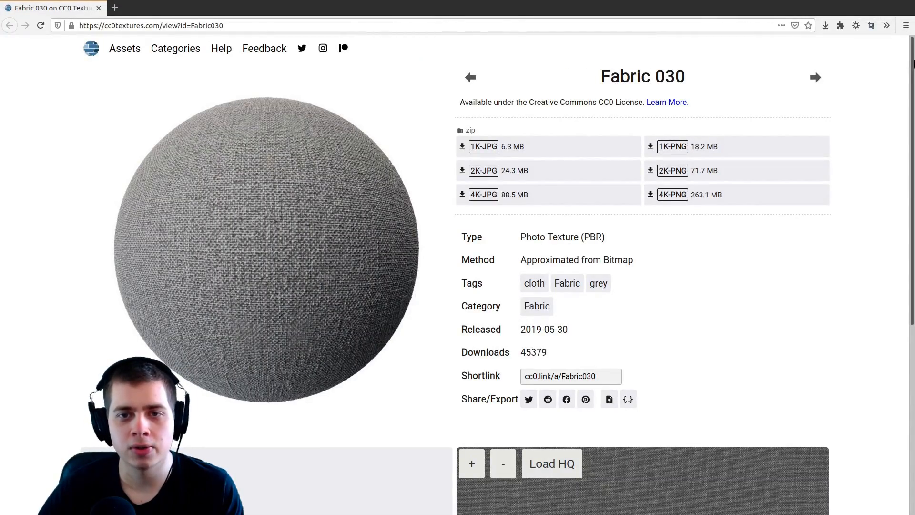
Look over the Fabric 030 texture page and set the vest material's base color to dark green, hue 0.330 and saturation 0.773.
mouse_move(913, 63)
left_mouse_down()
mouse_move(905, 337)
mouse_move(899, 160)
left_mouse_up()
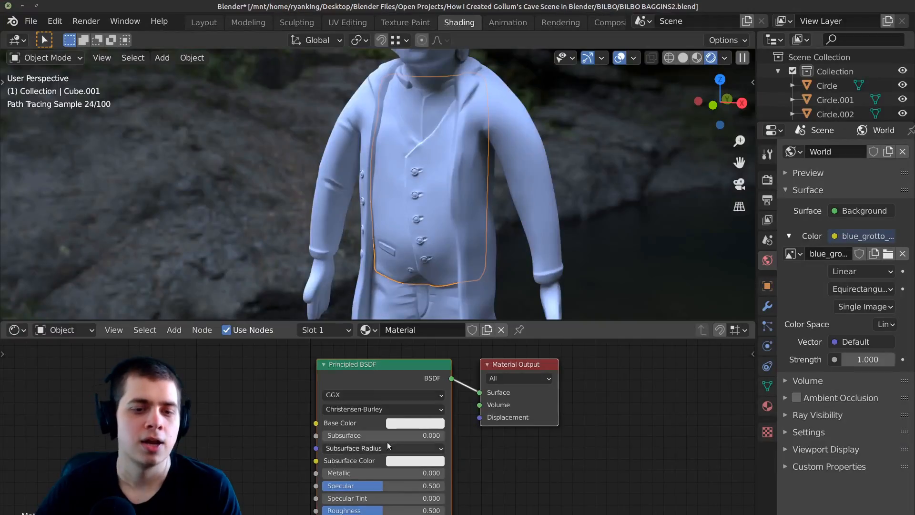
left_click(407, 422)
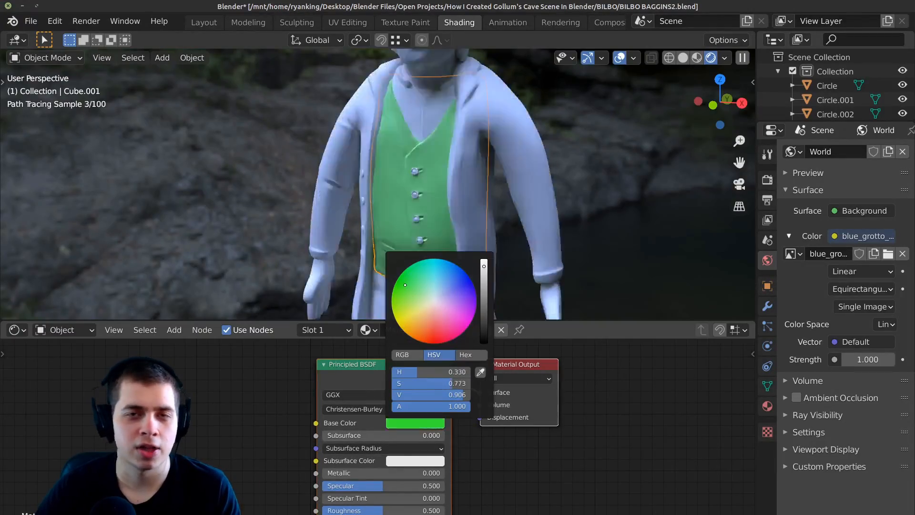
left_click(485, 293)
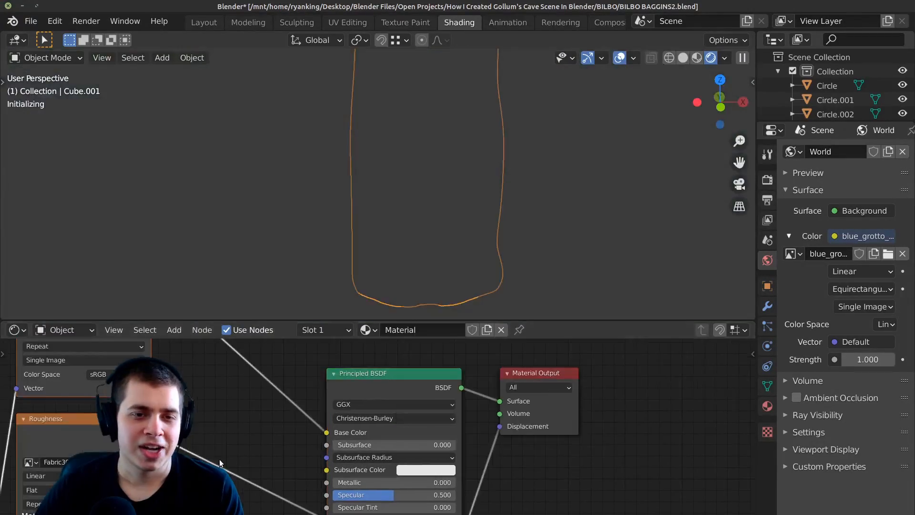
Connect the Texture Coordinate node's UV output to the Mapping node's Vector input in the vest material.
scroll(231, 462, "down", 6)
middle_click_drag(231, 462, 348, 473)
scroll(272, 431, "up", 2)
middle_click_drag(271, 431, 424, 396)
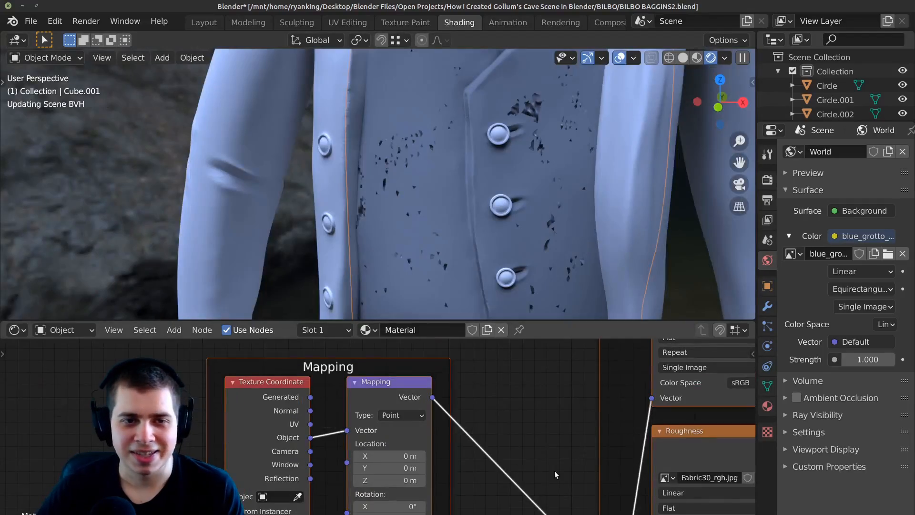
scroll(540, 456, "down", 3)
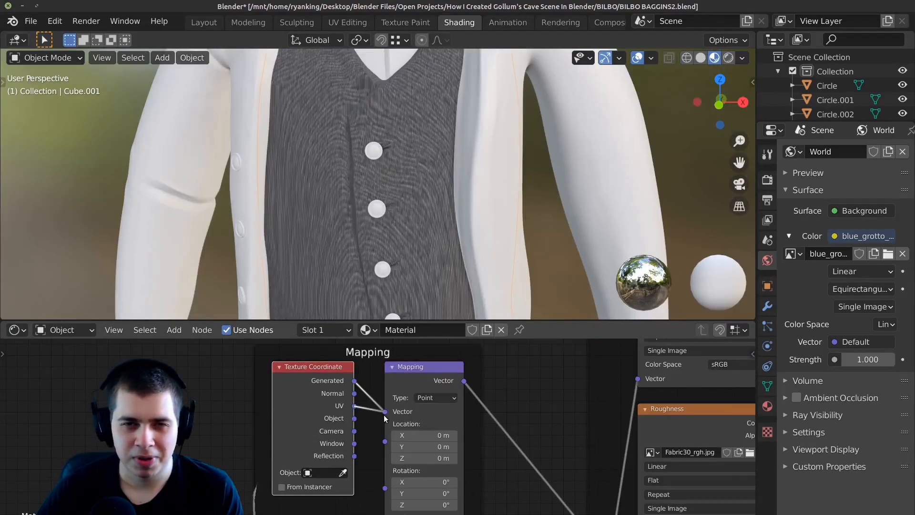
left_click_drag(386, 418, 385, 413)
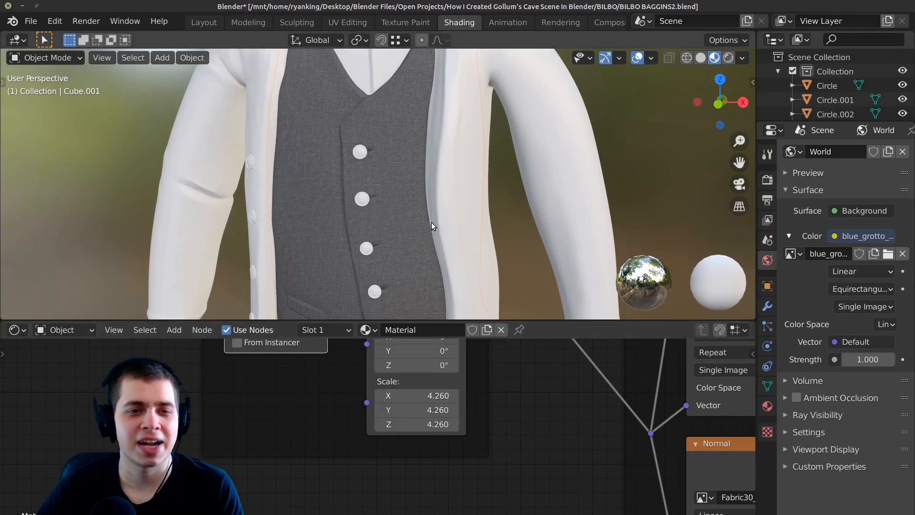
Change the white stop of the vest material's ColorRamp to green.
scroll(422, 231, "up", 4)
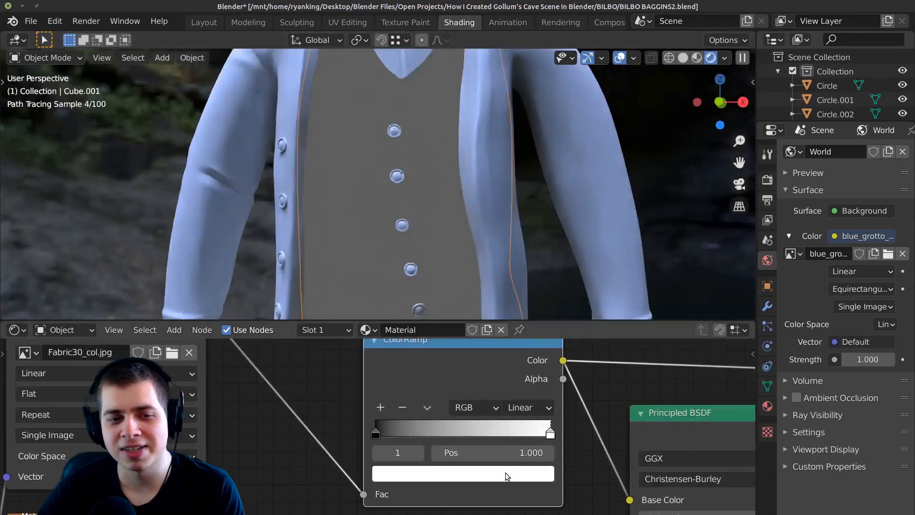
left_click(505, 473)
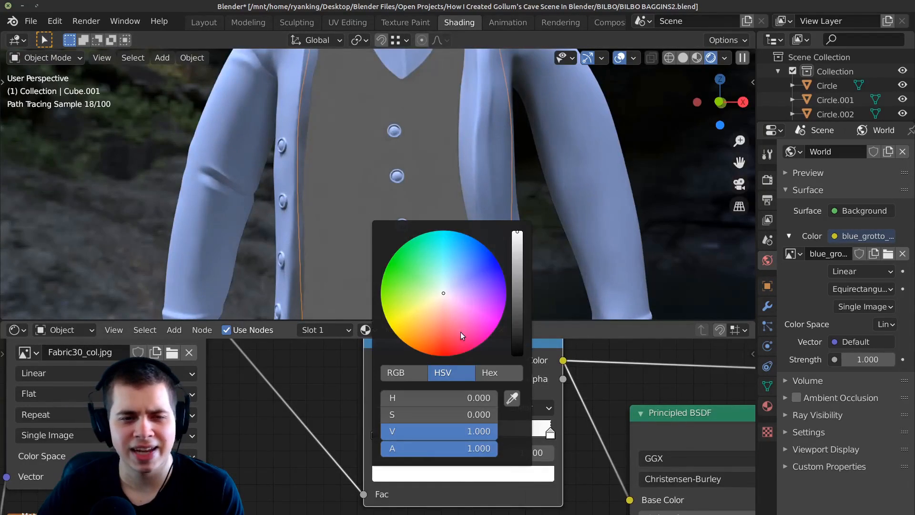
left_click_drag(450, 278, 397, 250)
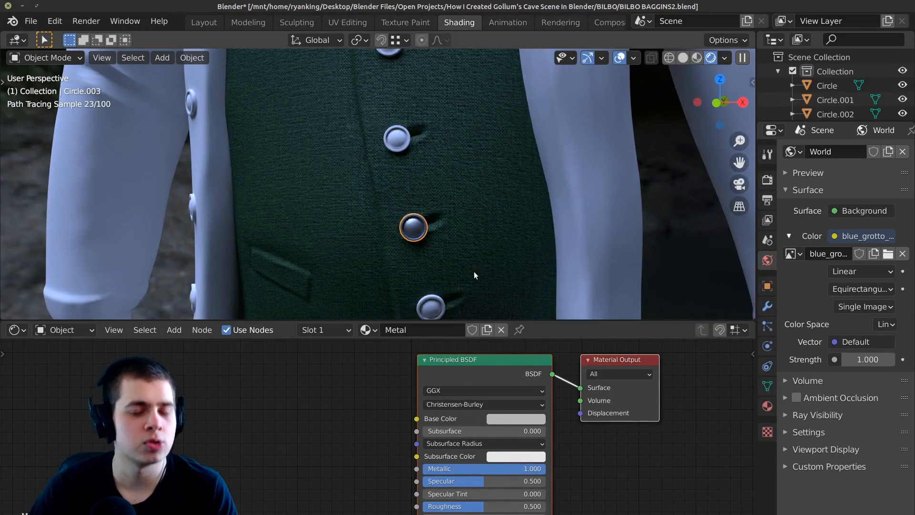
Tint the Metal material's base color bronze and link the material to all the other buttons, saving the file.
left_click(514, 417)
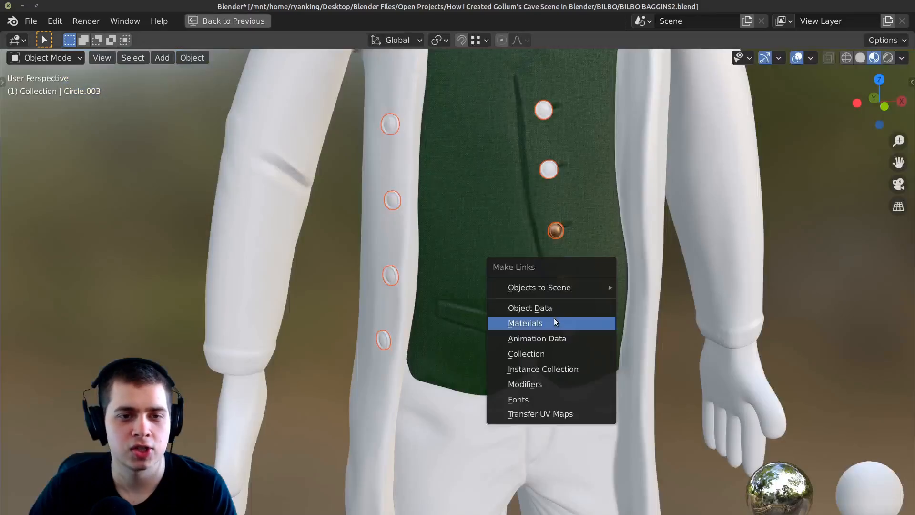
left_click(553, 318)
key("alt+a")
key("ctrl+s")
Set the Bilbo Skin material's base color to a tan skin tone and its subsurface color to a reddish tone.
middle_click_drag(570, 220, 510, 239)
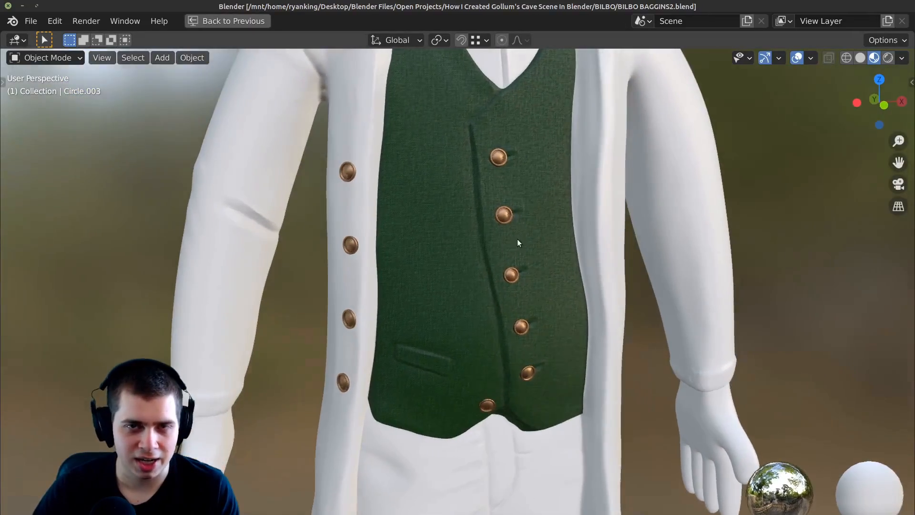
middle_click_drag(605, 237, 533, 285, "shift")
scroll(533, 285, "up", 7)
key("z")
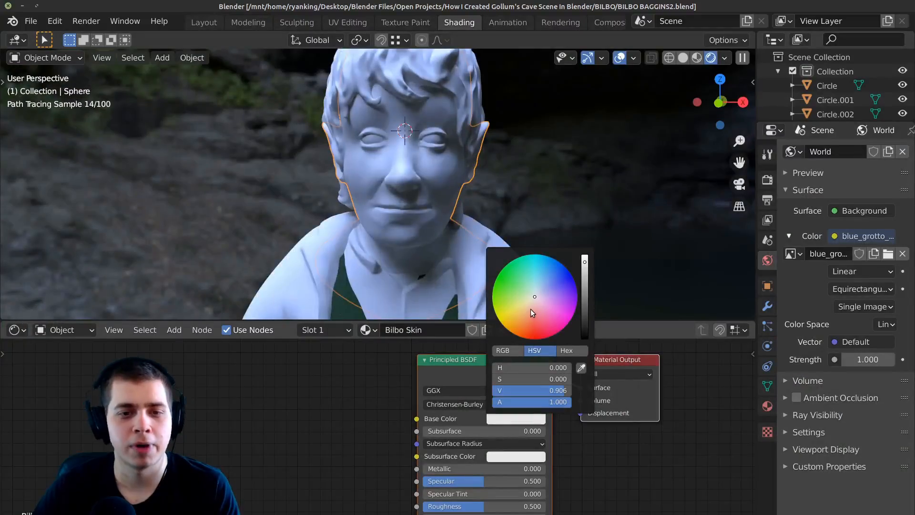
left_click_drag(529, 310, 526, 311)
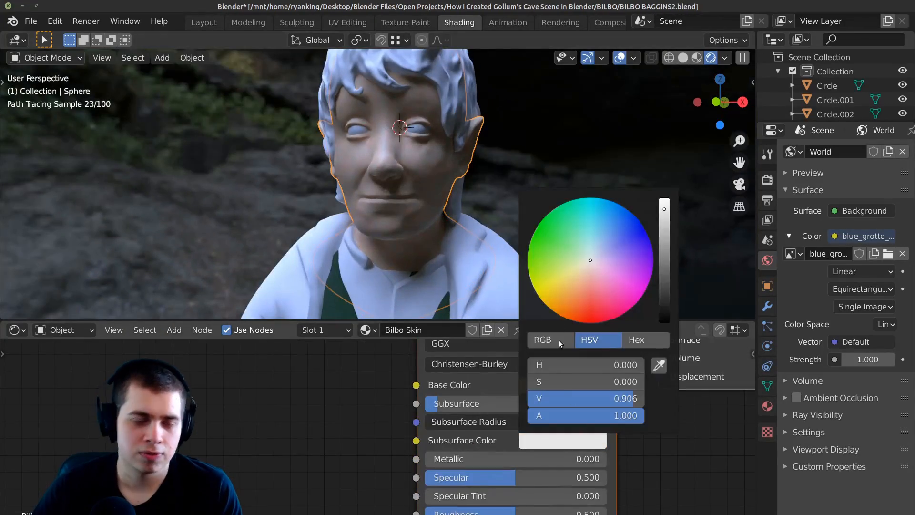
left_click(573, 320)
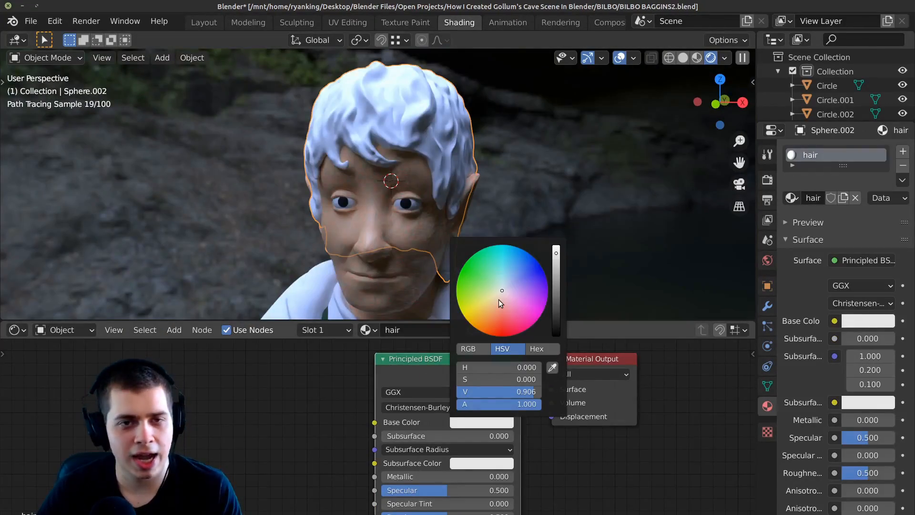
Color the hair material dark orange-brown and tint its ColorRamp's light stop brown at position 0.623.
left_click_drag(498, 299, 485, 325)
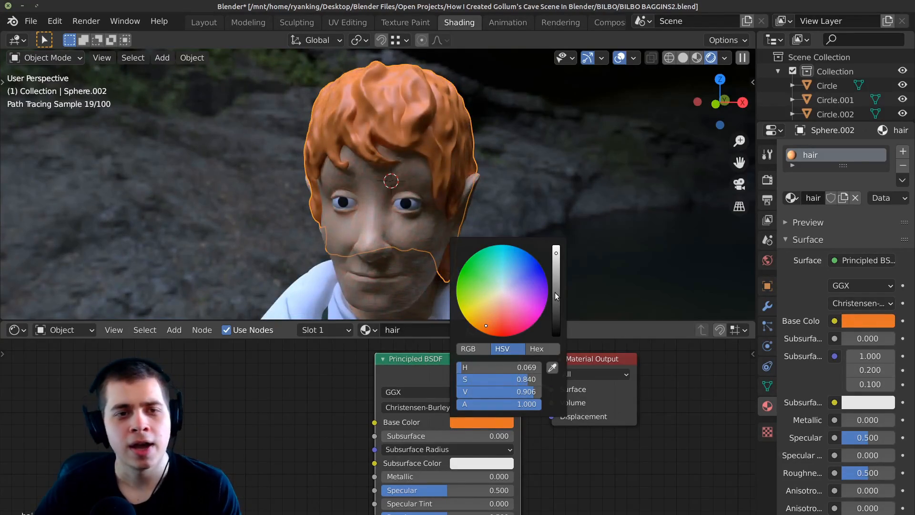
left_click(554, 292)
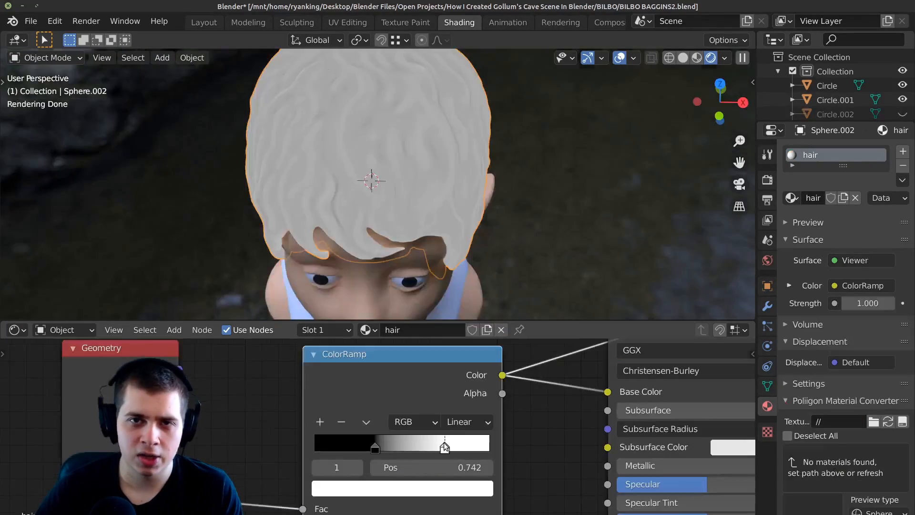
left_click_drag(444, 442, 432, 446)
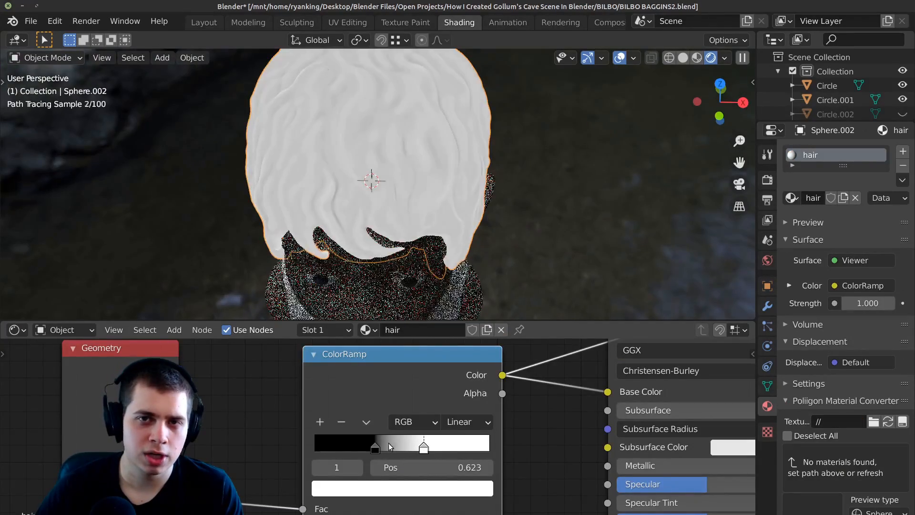
left_click(387, 488)
mouse_move(373, 344)
left_mouse_down()
mouse_move(344, 353)
mouse_move(355, 363)
left_mouse_up()
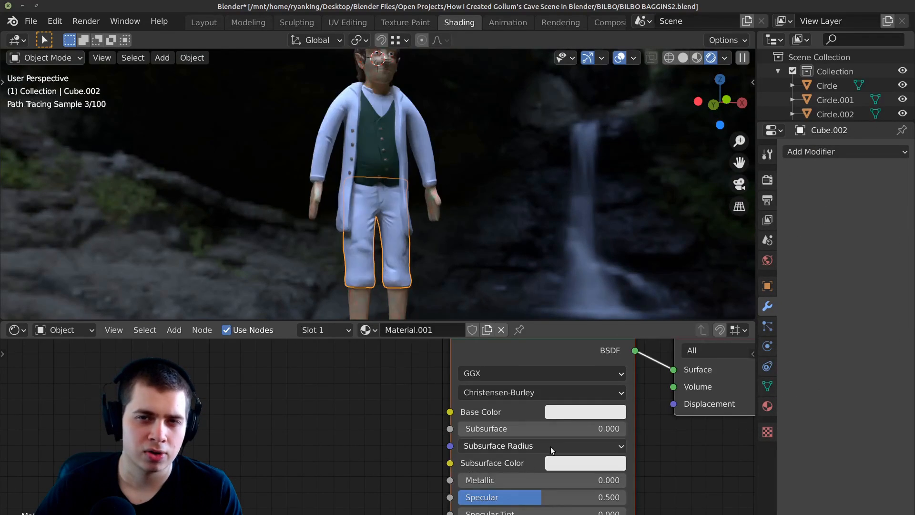
Set the pants' Material.001 base color to a darkened brown with hue 0.105 and saturation 0.594.
left_click(585, 411)
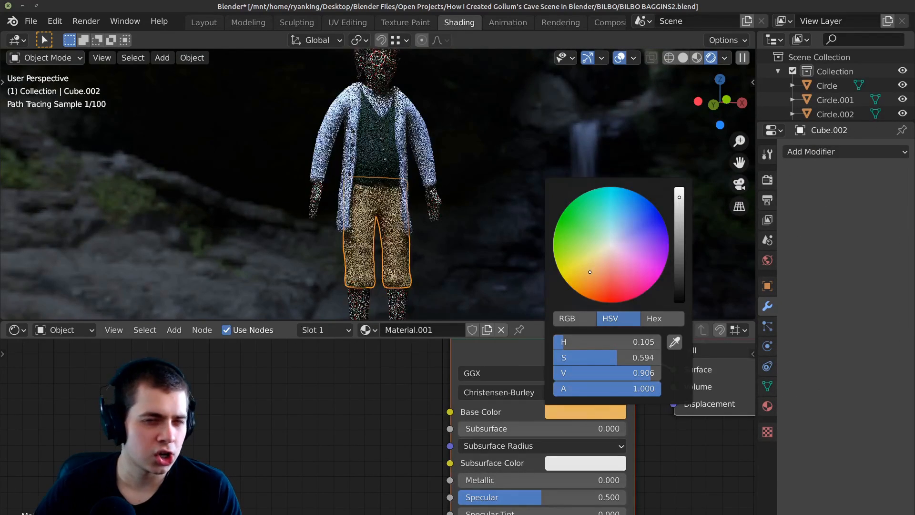
left_click_drag(676, 247, 677, 267)
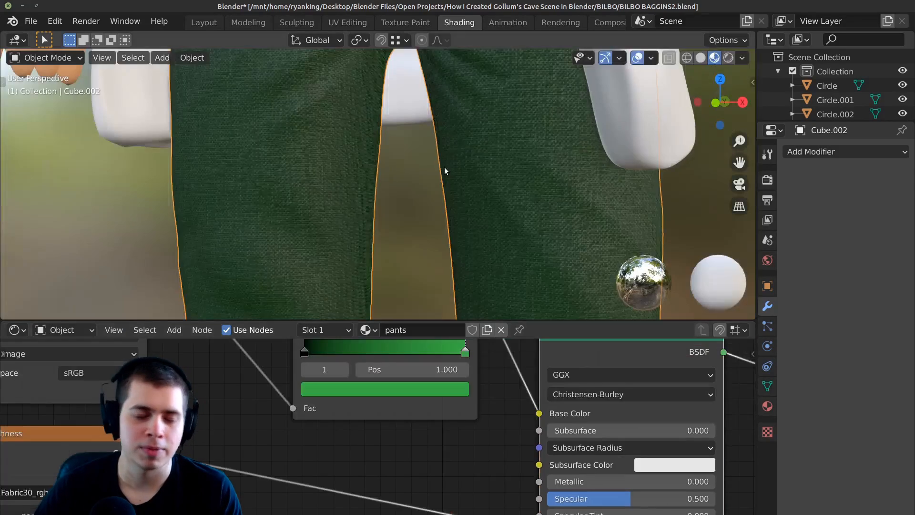
Assign Material.001 to the trousers in place of the green fabric material.
scroll(444, 171, "down", 4)
middle_click_drag(429, 193, 352, 125)
scroll(490, 192, "up", 1)
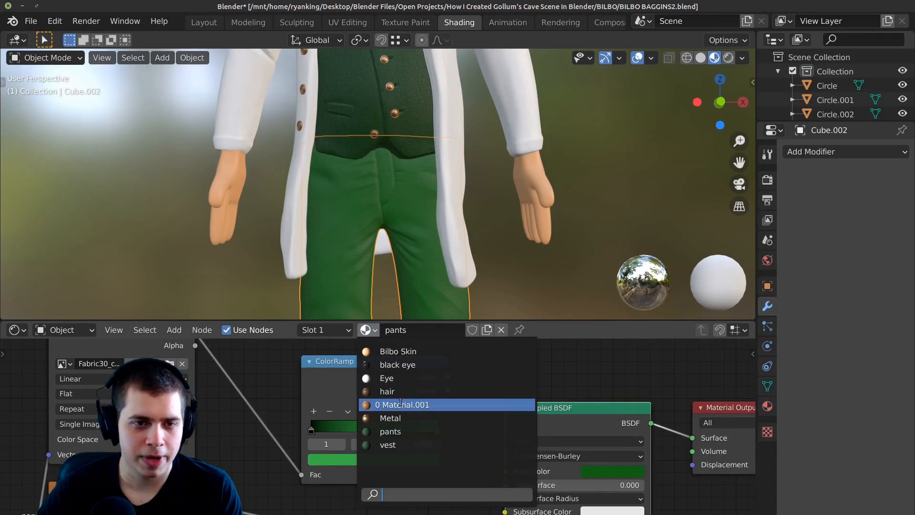
left_click(410, 406)
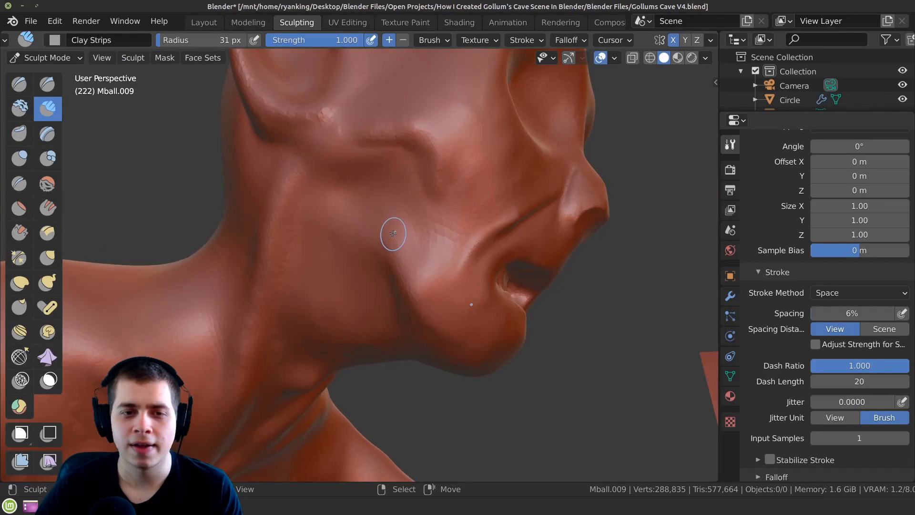
Sculpt Gollum's cheek and carve his nostrils with the Clay Strips brush at 31 px radius and strength 1.000.
left_click_drag(388, 231, 399, 214)
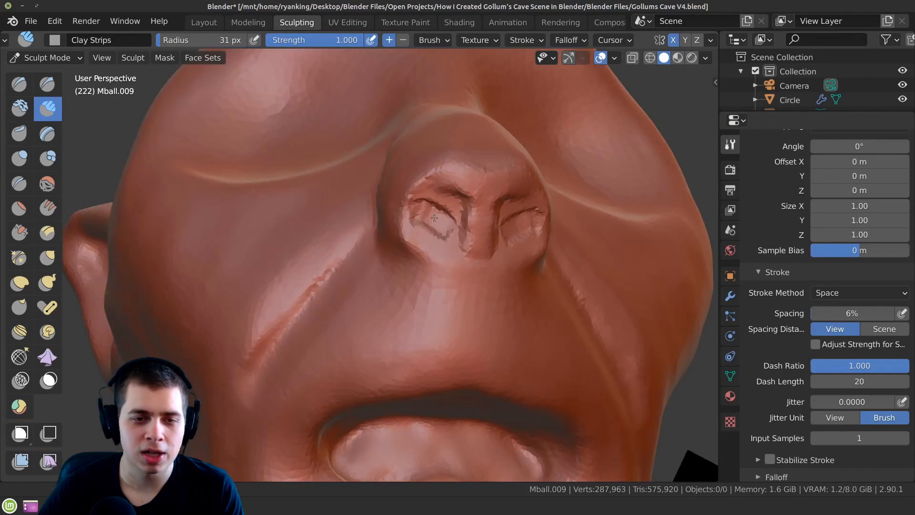
left_click_drag(424, 224, 419, 225)
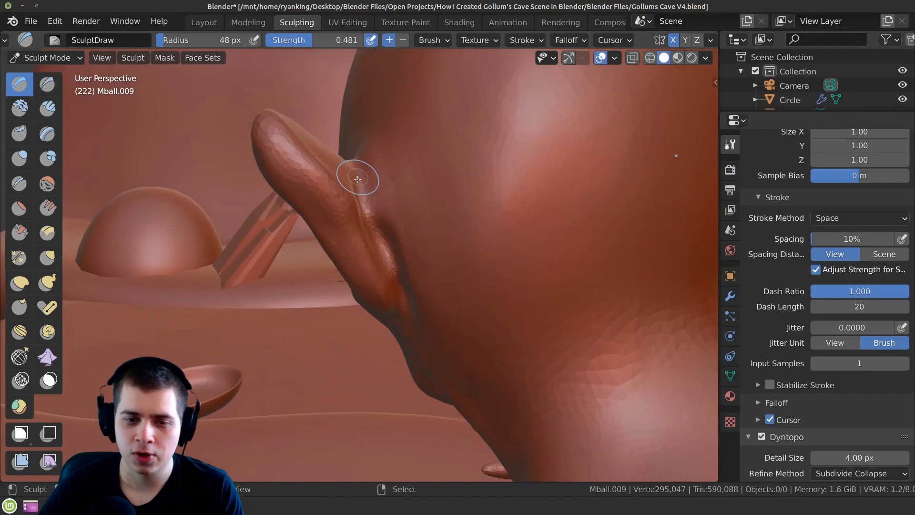
Sculpt Gollum's ear, collarbone and forehead wrinkles with the SculptDraw brush at strength 0.481.
left_click_drag(358, 174, 363, 198)
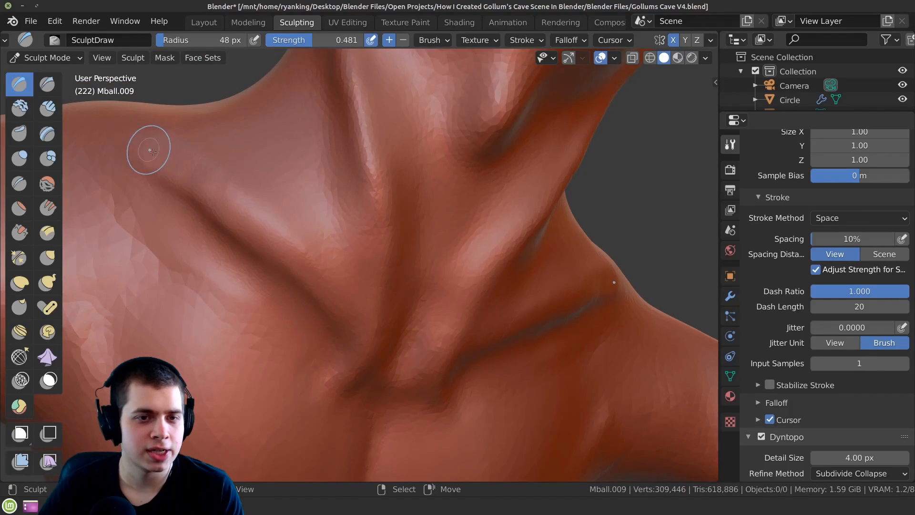
left_click_drag(143, 143, 273, 247)
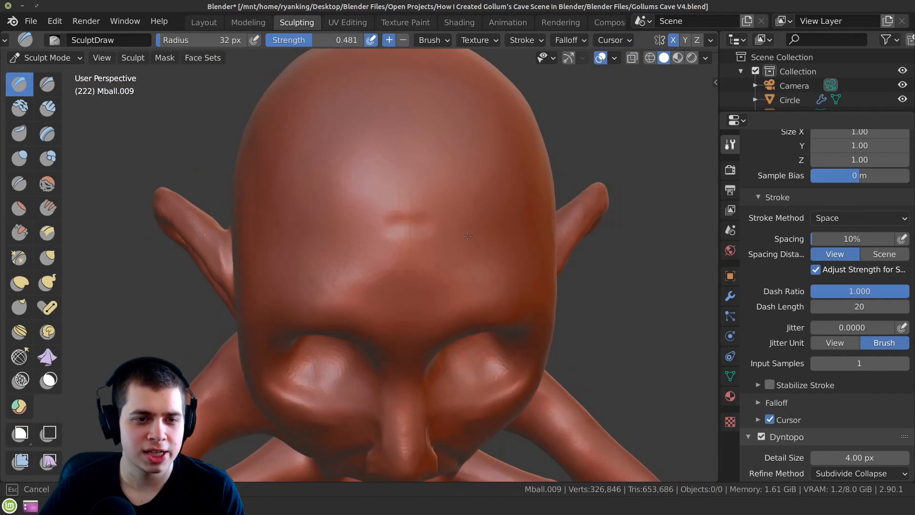
left_click_drag(336, 224, 447, 238, "ctrl")
middle_click_drag(448, 239, 414, 251)
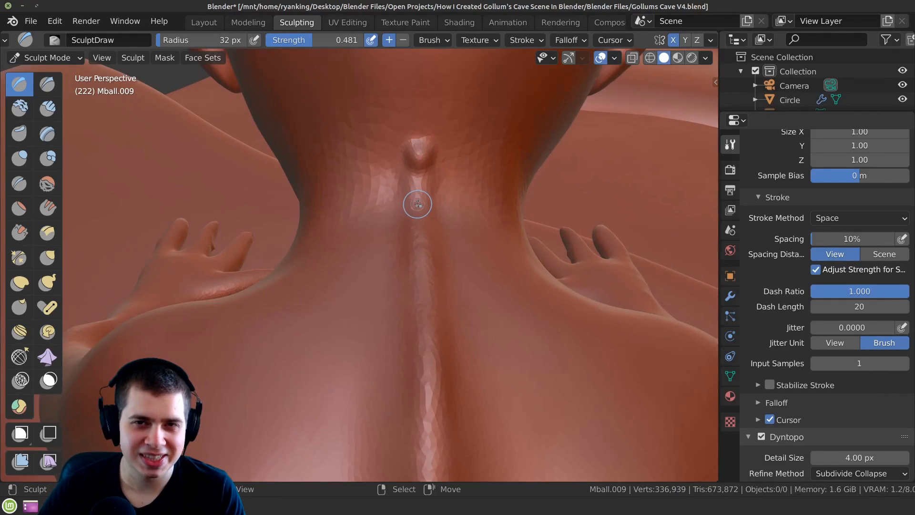
Build up vertebra bumps along Gollum's spine with the SculptDraw brush at 32 px radius and strength 0.481.
left_click_drag(414, 192, 414, 200)
mouse_move(414, 201)
middle_mouse_down()
mouse_move(415, 250)
mouse_move(383, 212)
middle_mouse_up()
left_click_drag(384, 212, 383, 215)
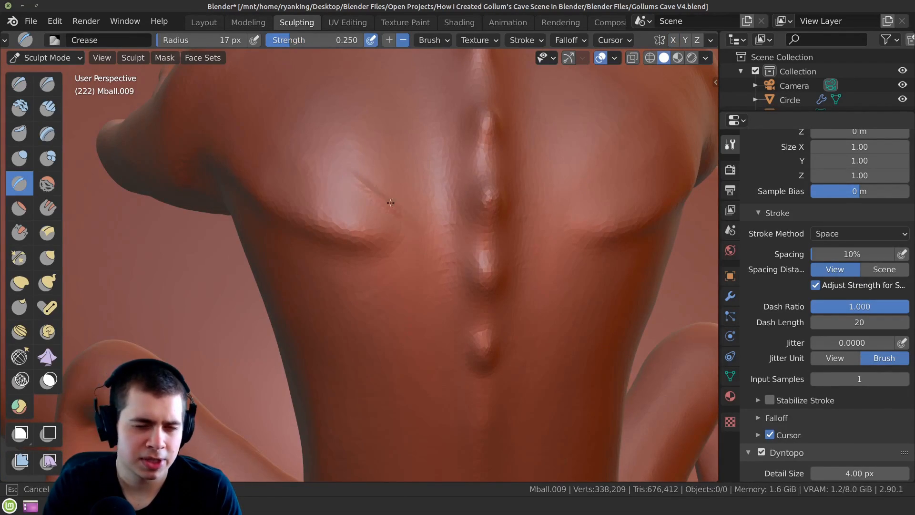
Carve scars across Gollum's back with the Crease brush at 17 px radius and strength 0.250.
scroll(385, 207, "down", 2)
left_click_drag(390, 202, 413, 231)
scroll(384, 206, "up", 1)
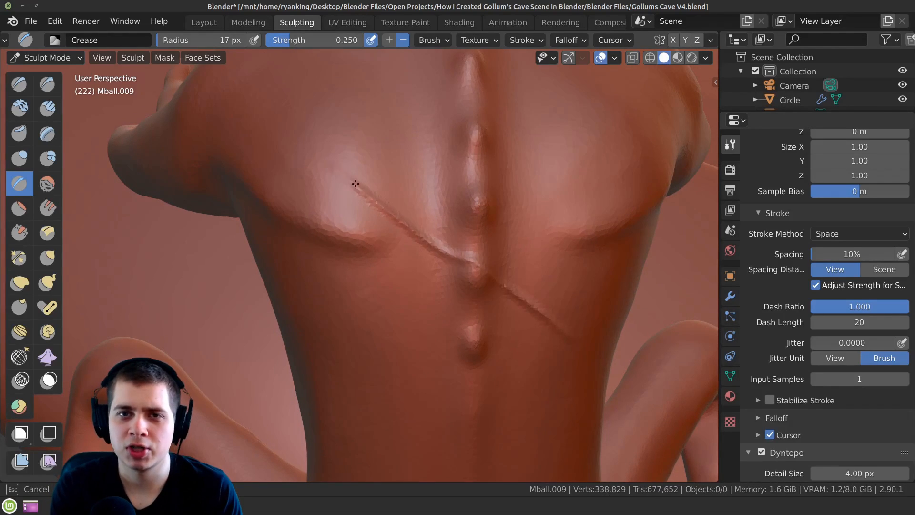
middle_click_drag(403, 219, 353, 253)
left_click_drag(353, 253, 381, 254)
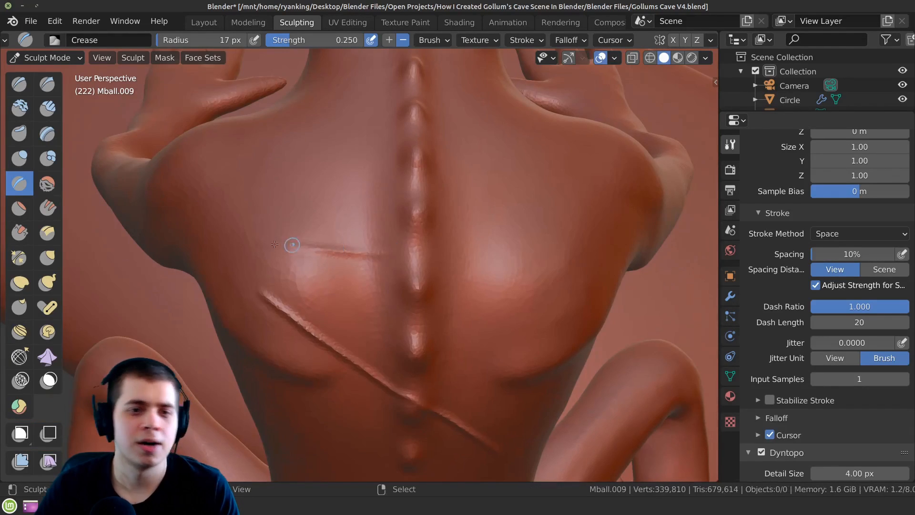
left_click_drag(486, 272, 516, 283)
scroll(516, 284, "down", 3)
middle_click_drag(424, 452, 433, 336, "shift")
scroll(433, 337, "up", 1)
left_click_drag(434, 337, 368, 274)
middle_click_drag(367, 274, 314, 331)
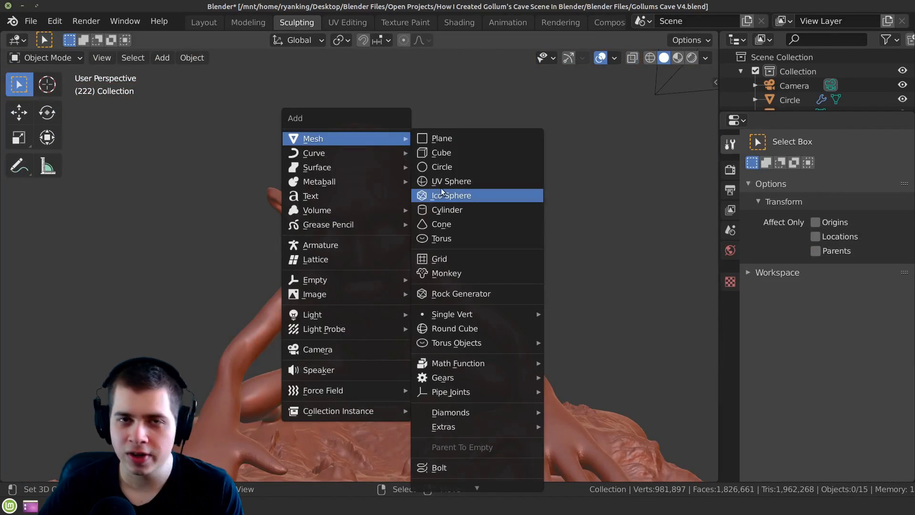
Add a UV sphere as Gollum's eyeball and place its copy in the other eye socket.
left_click(453, 181)
scroll(477, 262, "up", 4)
scroll(505, 275, "down", 3)
key("r")
key("r")
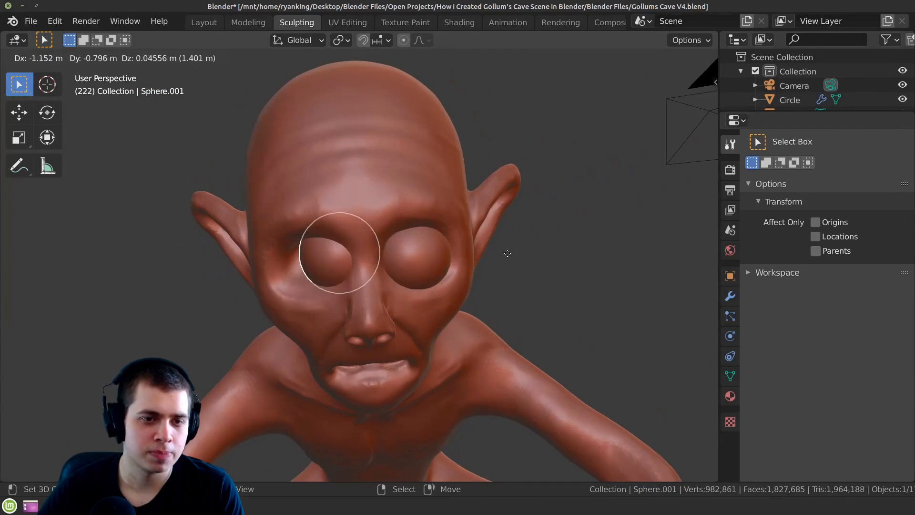
left_click(466, 265)
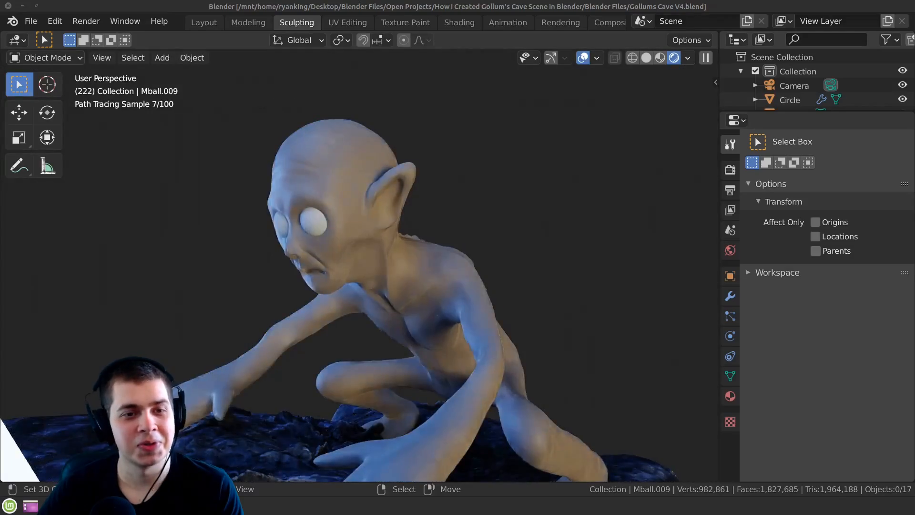
Examine the rendered Gollum up close and in the cave scene through the camera.
middle_click_drag(454, 297, 543, 301)
scroll(529, 293, "up", 2)
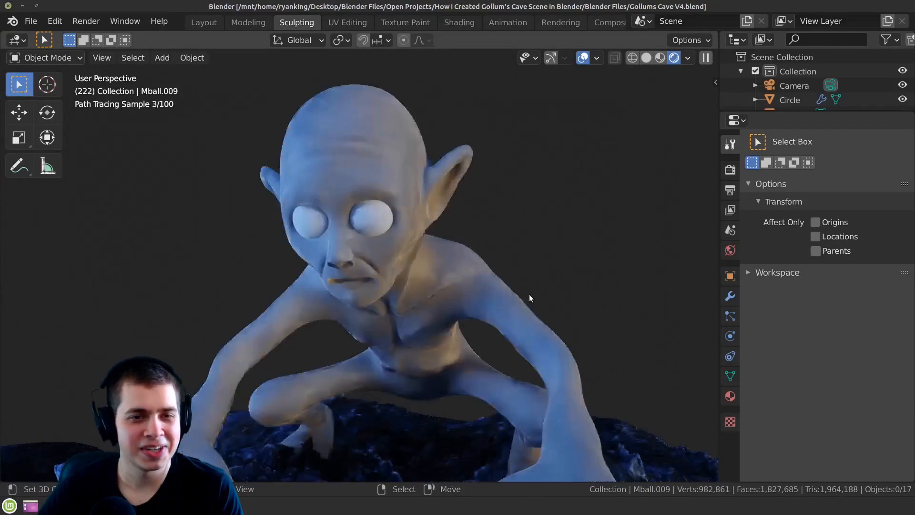
key("KP_0")
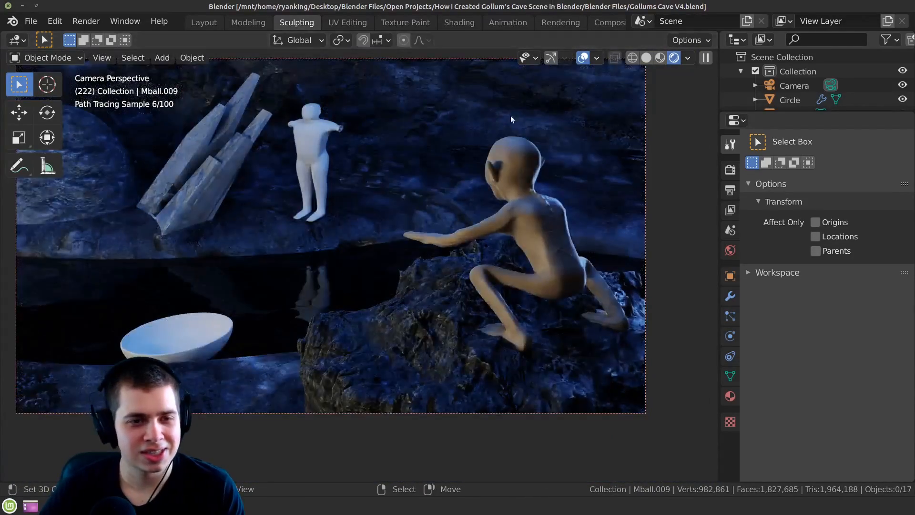
scroll(476, 229, "down", 3)
key("z")
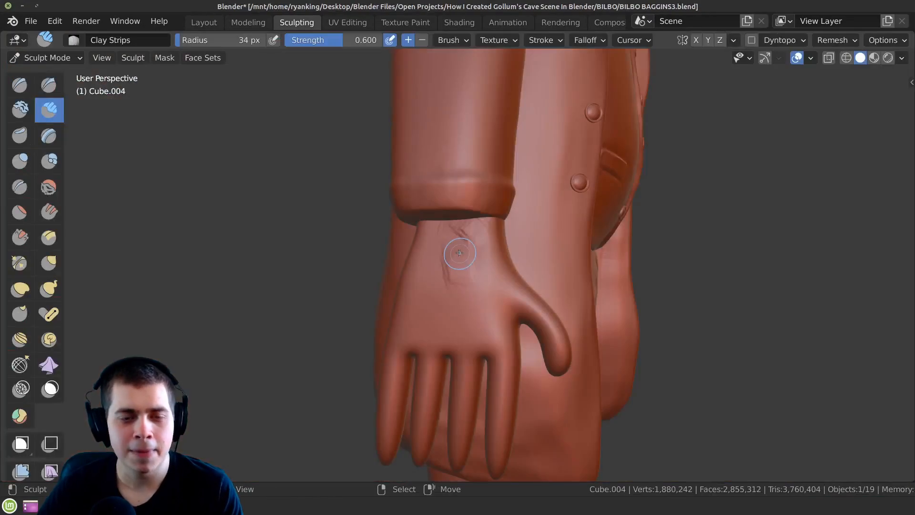
Sculpt tendons on the back of Bilbo's hand with the Clay Strips brush at 34 px radius and strength 0.600.
mouse_move(459, 253)
left_mouse_down()
mouse_move(446, 233)
mouse_move(475, 276)
left_mouse_up()
middle_click_drag(448, 293, 472, 287)
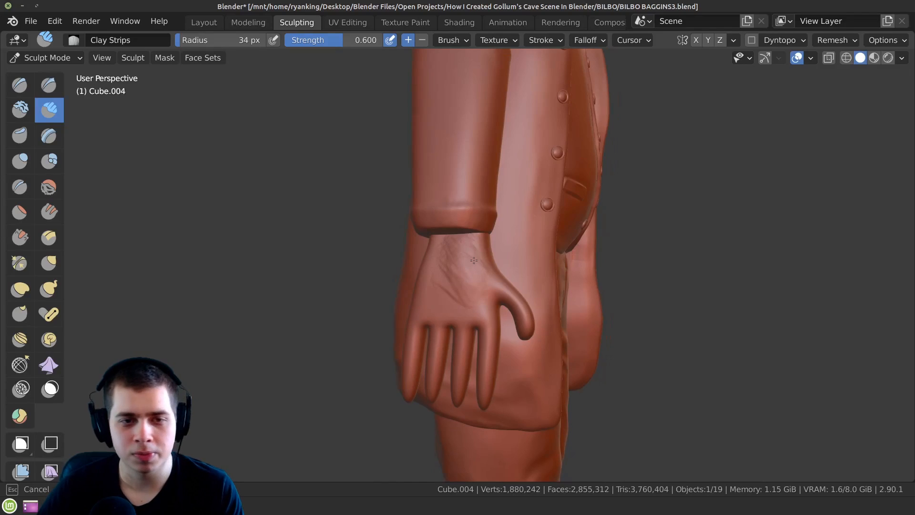
middle_click_drag(470, 252, 505, 247)
left_click_drag(425, 222, 424, 260)
mouse_move(445, 235)
left_mouse_down()
mouse_move(453, 271)
mouse_move(421, 257)
mouse_move(413, 269)
left_mouse_up()
Enlarge the Clay Strips brush to 61 px radius and sculpt broader forms from Bilbo's wrist towards the fingers.
key("f")
left_click(410, 228)
scroll(410, 228, "up", 1)
scroll(410, 228, "up", 1)
left_click_drag(476, 174, 506, 231)
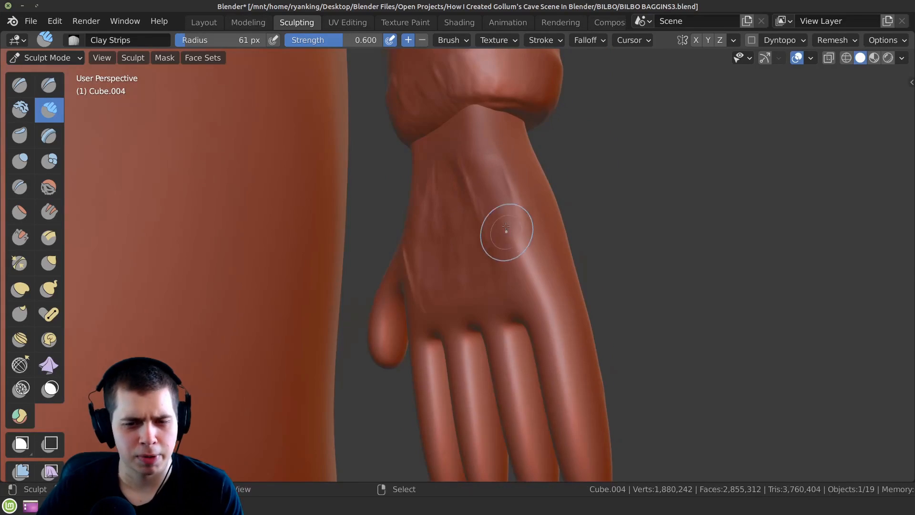
left_click_drag(475, 138, 449, 162)
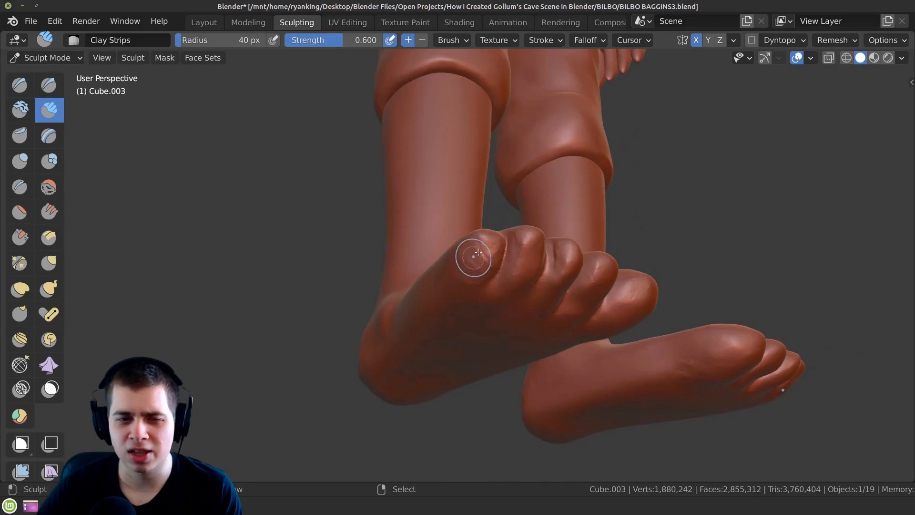
Examine Bilbo's sculpted toes and his rendered jacket, vest and trousers from different angles.
middle_click_drag(476, 253, 482, 238)
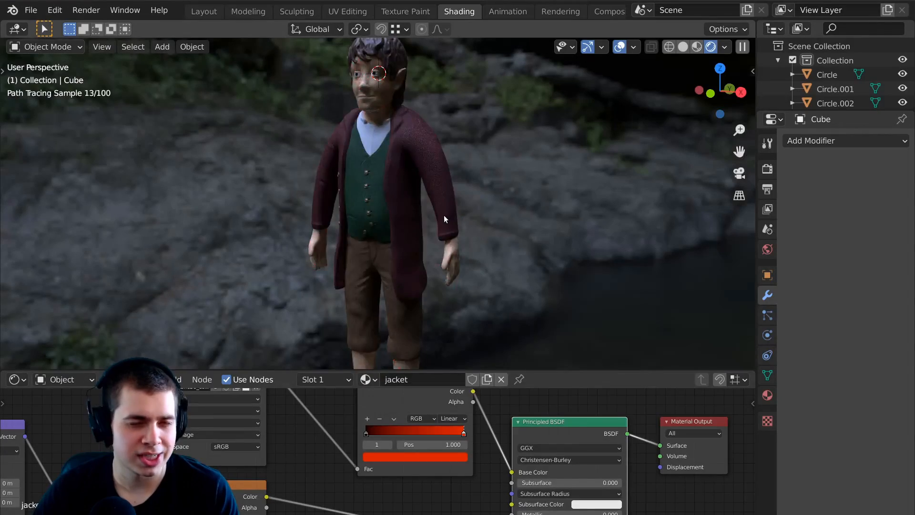
scroll(444, 219, "down", 1)
middle_click_drag(445, 264, 475, 280)
scroll(455, 261, "up", 3)
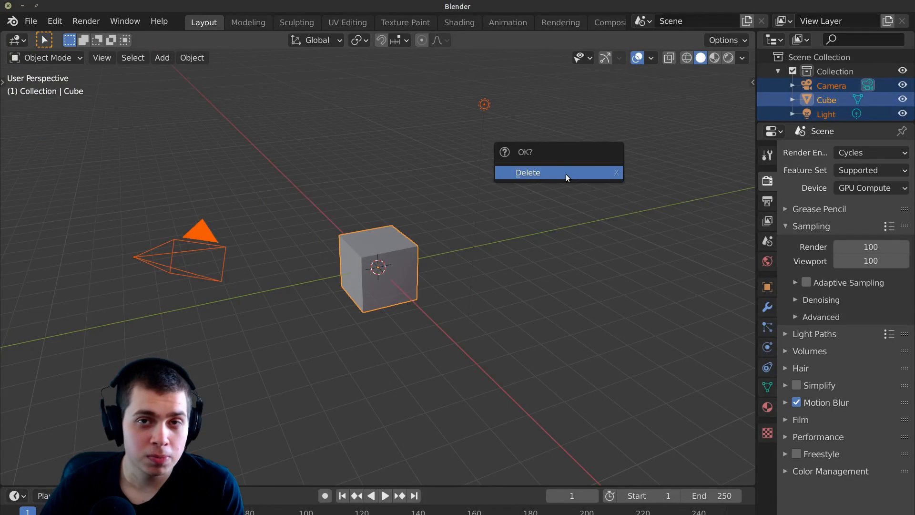
Delete all the default scene objects and add a new cube in front view.
left_click(566, 173)
key("KP_1")
key("shift+a")
left_click(553, 137)
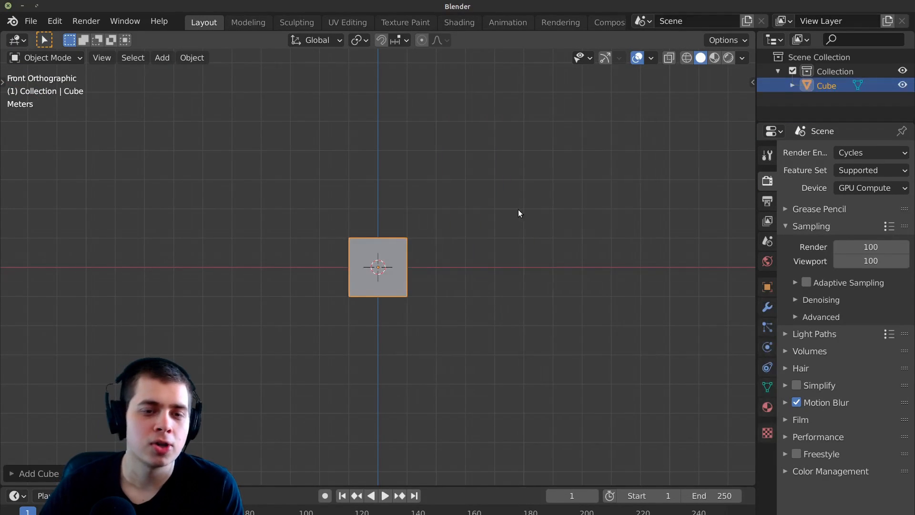
left_click(434, 279)
Shape the mirrored cube into a sword blade by raising its top edge along Z, extruding it upward and adjusting its width along X.
key("Tab")
key("z")
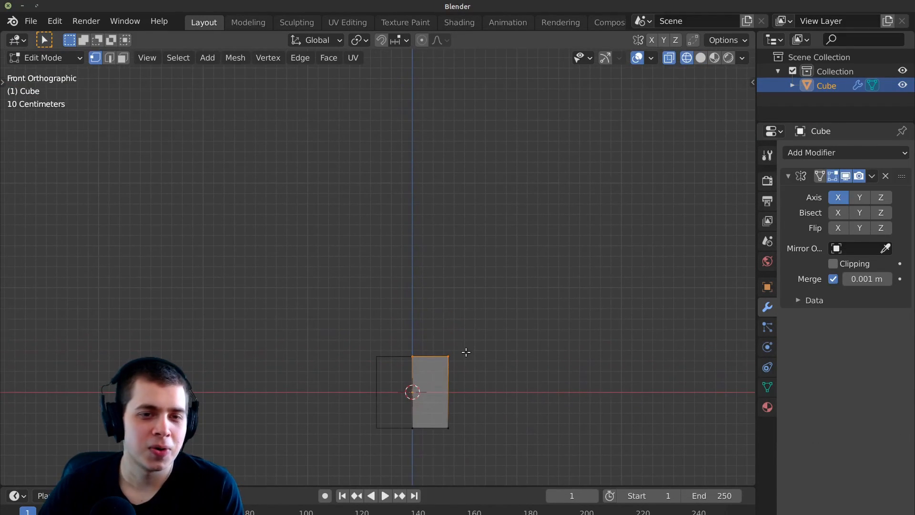
key("g")
key("z")
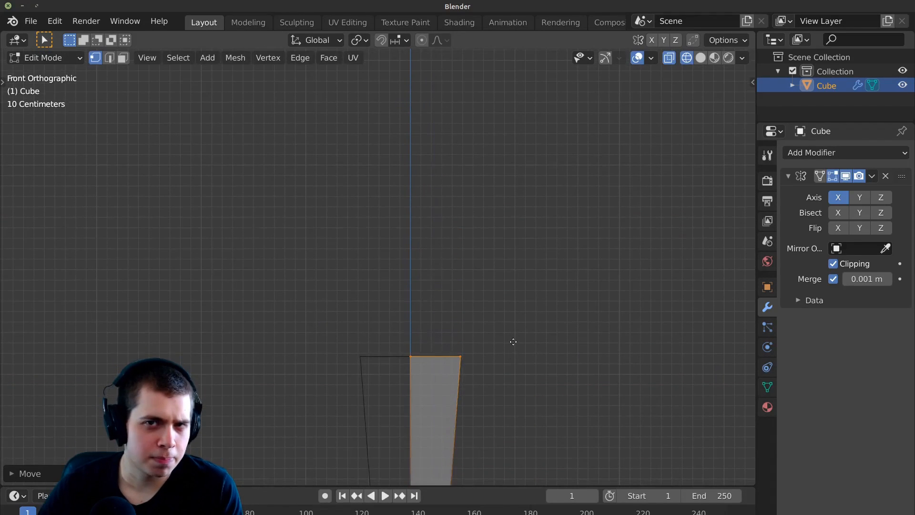
key("e")
left_click(520, 139)
key("g")
key("x")
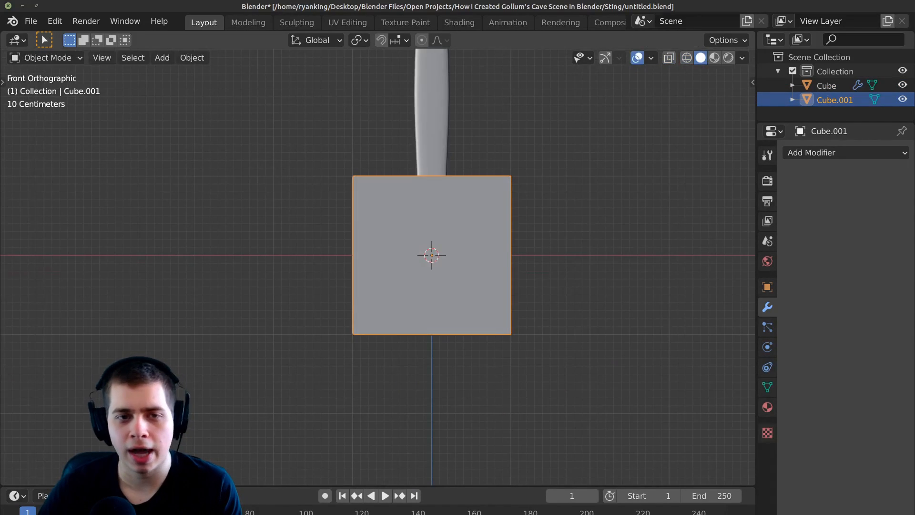
Scale down the new cube at the blade's base and flatten its half along Z for the crossguard.
key("s")
key("Tab")
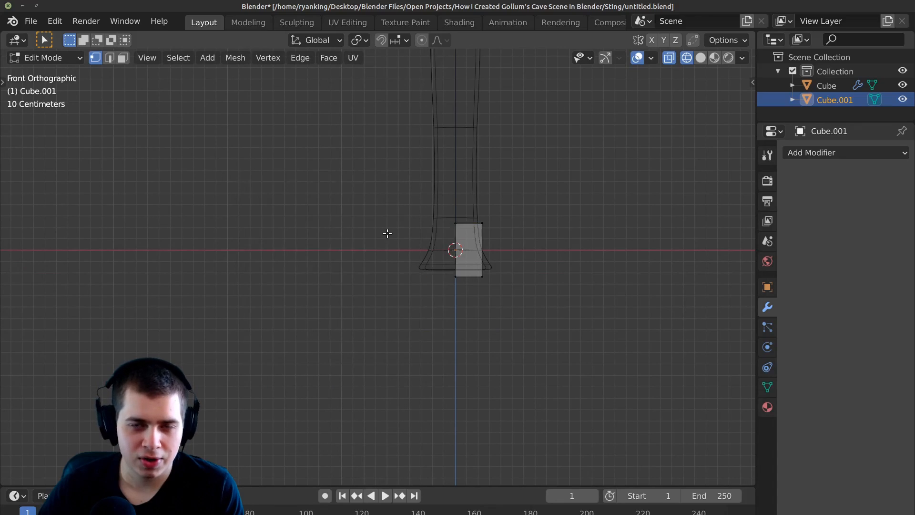
scroll(366, 231, "up", 4)
middle_click_drag(511, 230, 390, 257, "shift")
scroll(390, 257, "up", 1)
key("a")
key("s")
key("x")
right_click(445, 286)
key("s")
key("z")
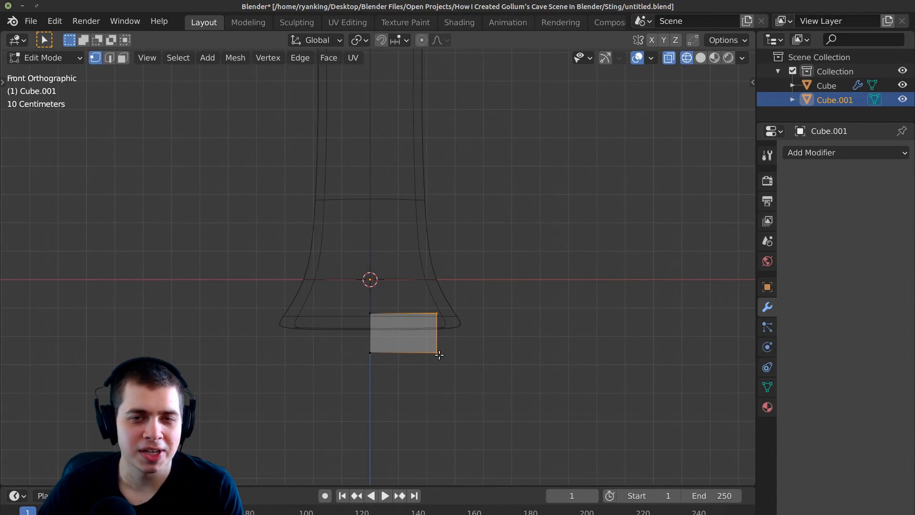
Stretch the crossguard half outward along X and raise its top vertices at the centre line along Z.
key("g")
key("x")
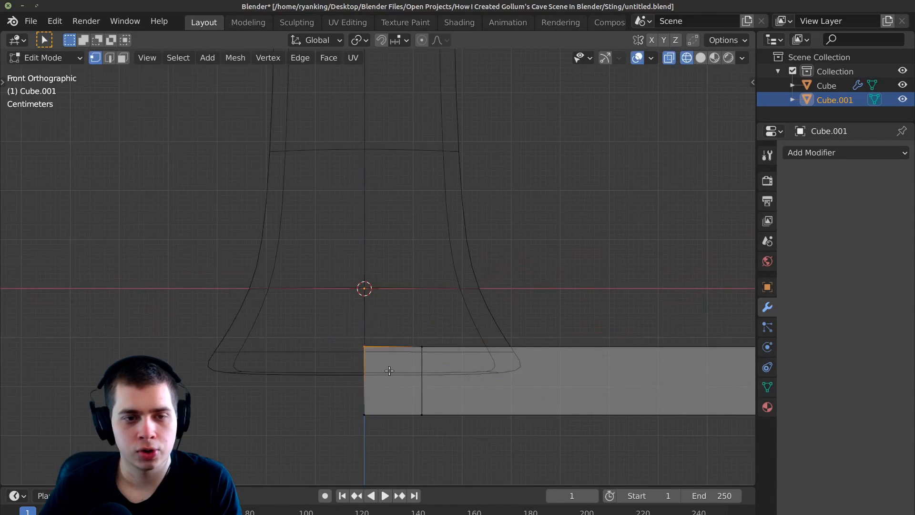
key("g")
key("z")
left_click(394, 329)
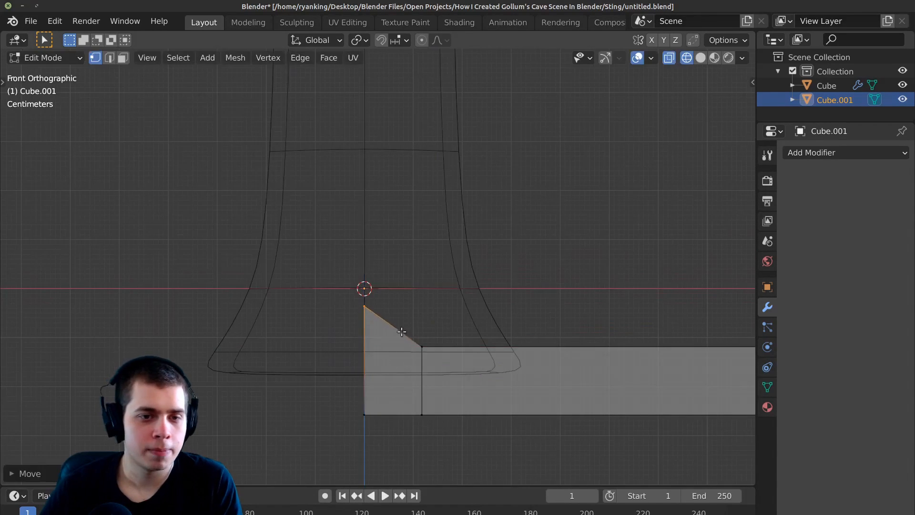
Add a Mirror modifier to the crossguard half.
left_click(843, 153)
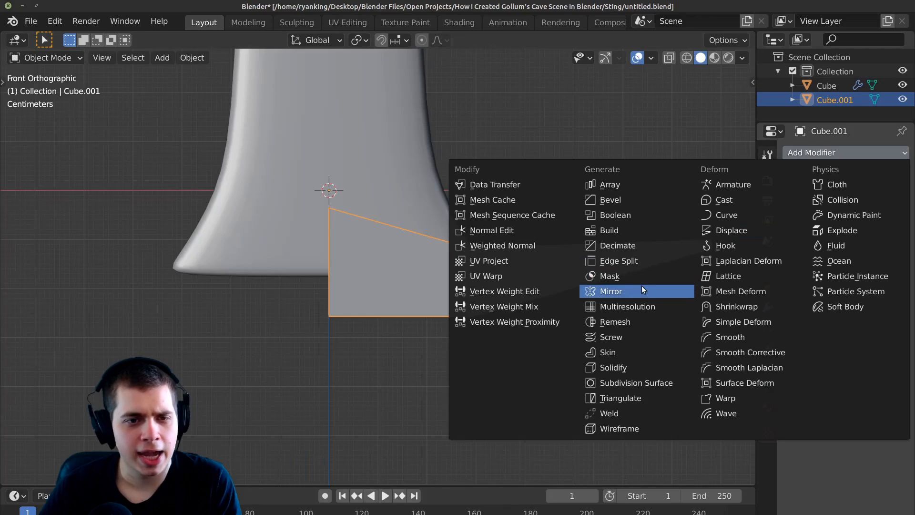
left_click(642, 285)
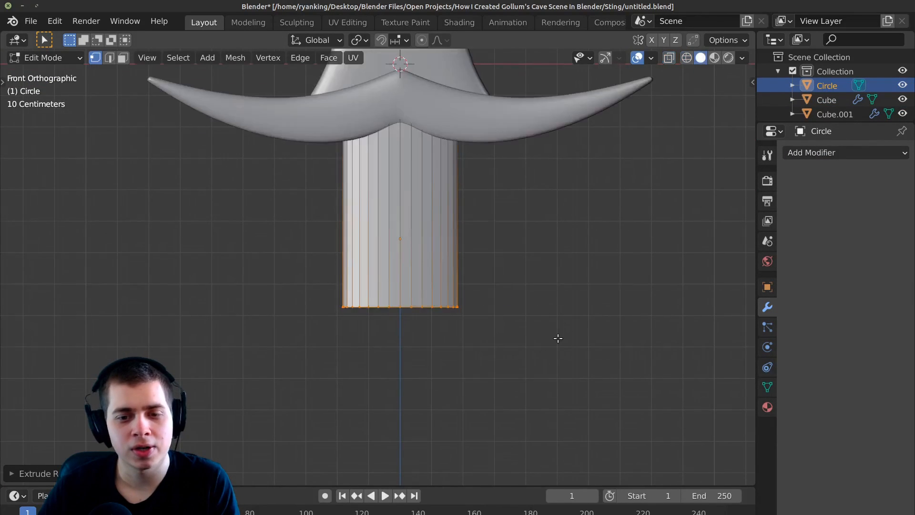
Select the lower vertices of the sword's tapered grip in wireframe view.
scroll(552, 333, "down", 3)
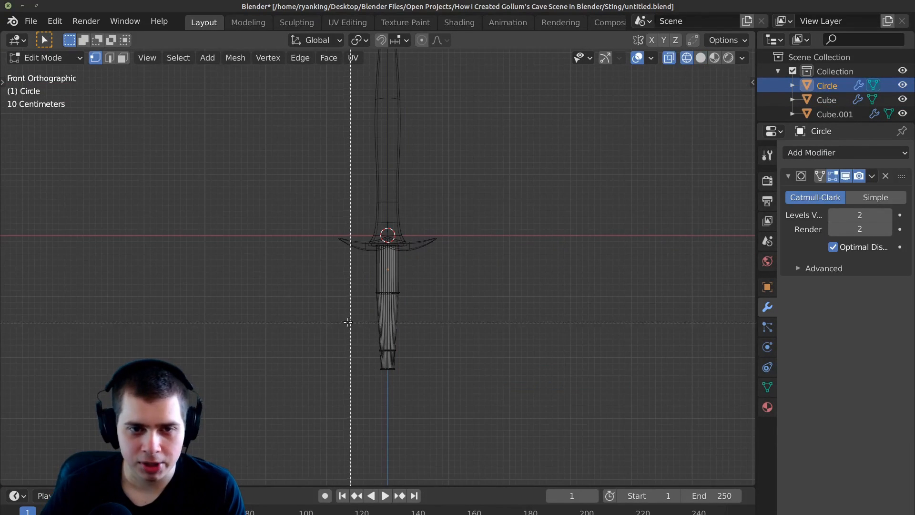
left_click_drag(348, 322, 490, 383)
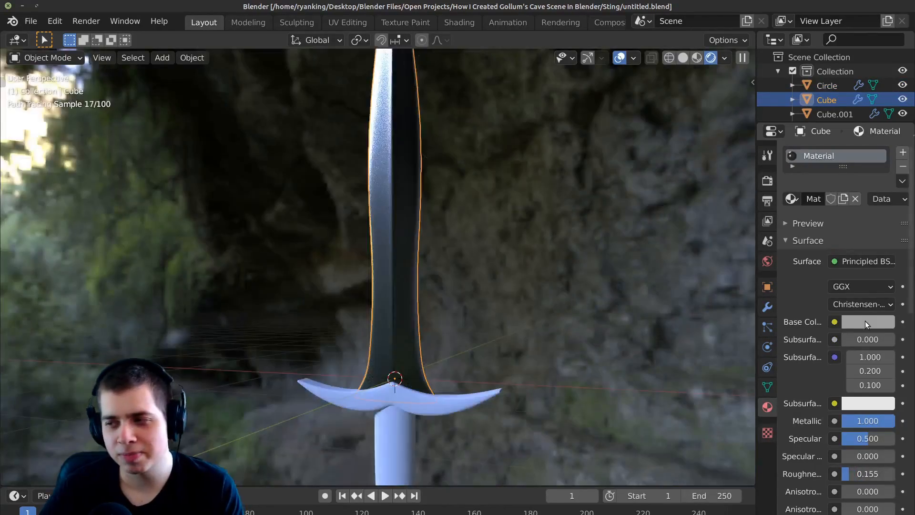
Open the blade material's base color and assign the metallic material named Material to the grip's alternating bands.
left_click(865, 321)
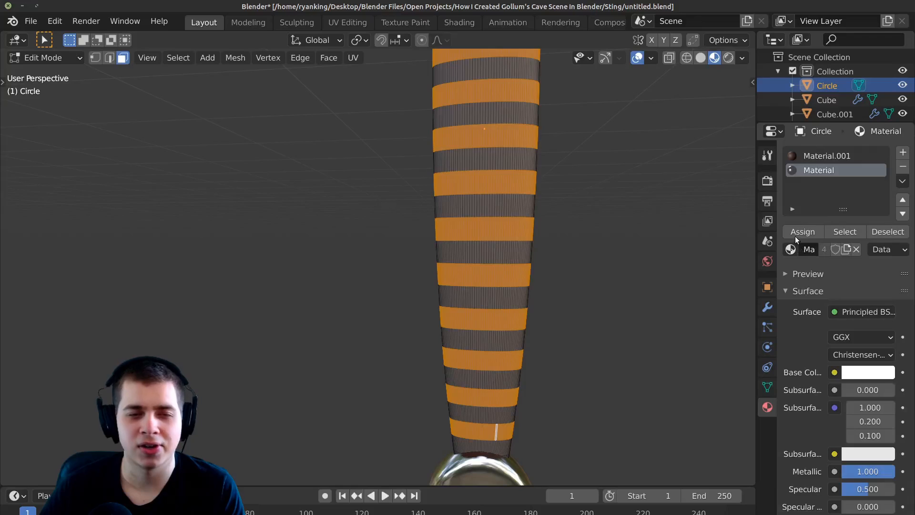
left_click(795, 232)
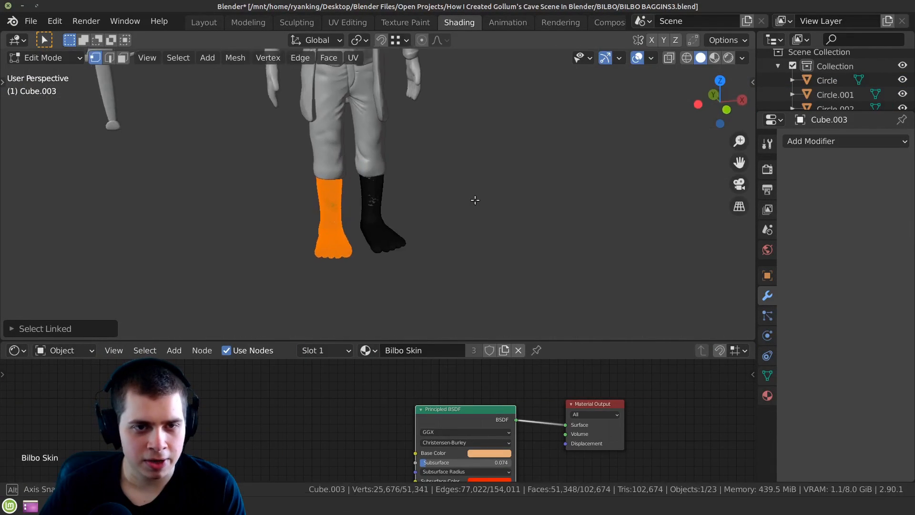
Rotate Bilbo's selected foot about the Z axis and move it along X under the trouser leg.
key("r")
key("z")
left_click(449, 204)
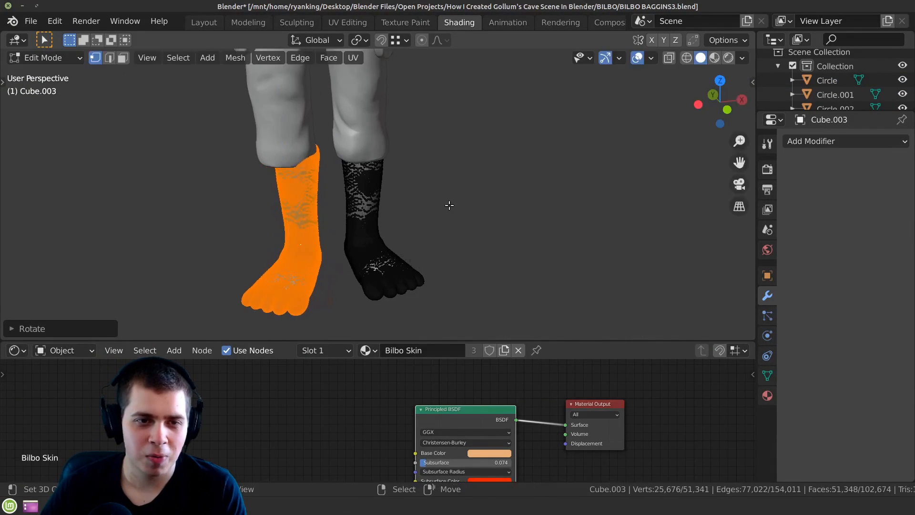
middle_click_drag(524, 95, 472, 89)
key("g")
key("x")
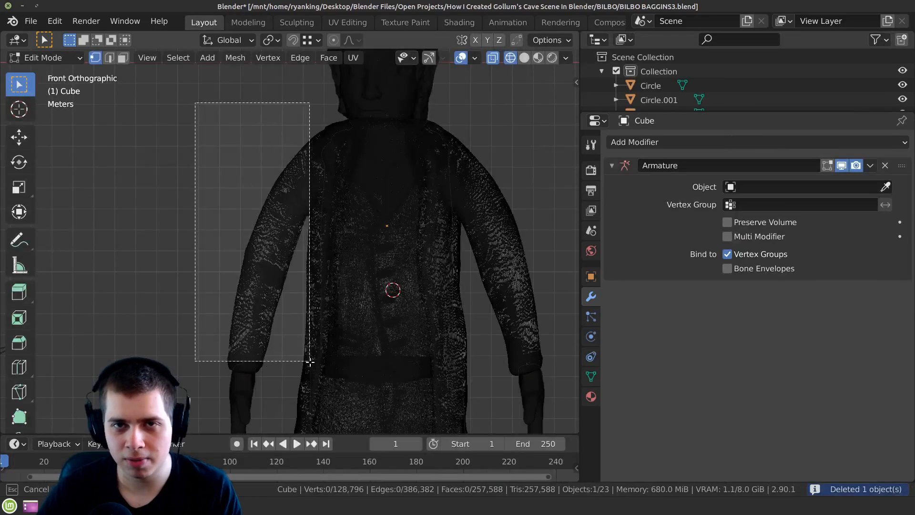
Select the vertices of one coat sleeve and rotate and move them forward so Bilbo's arm bends at the elbow.
left_click_drag(288, 399, 288, 398)
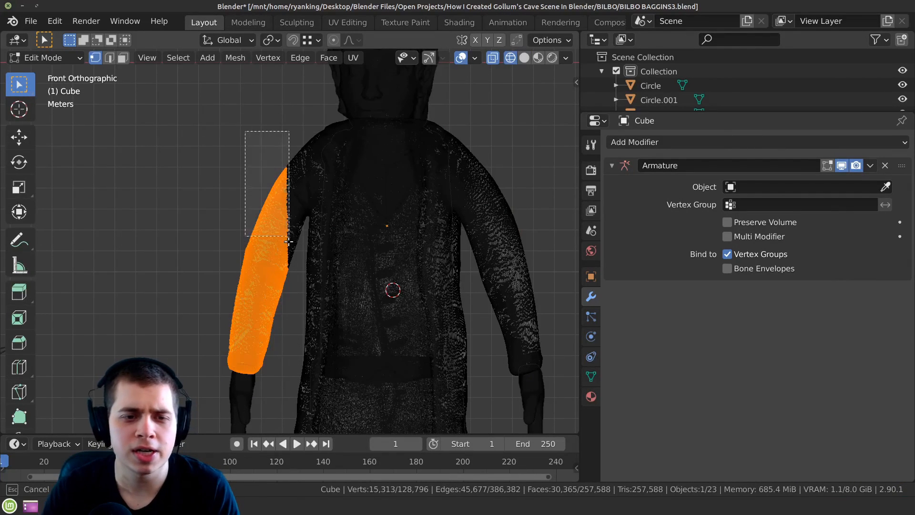
key("r")
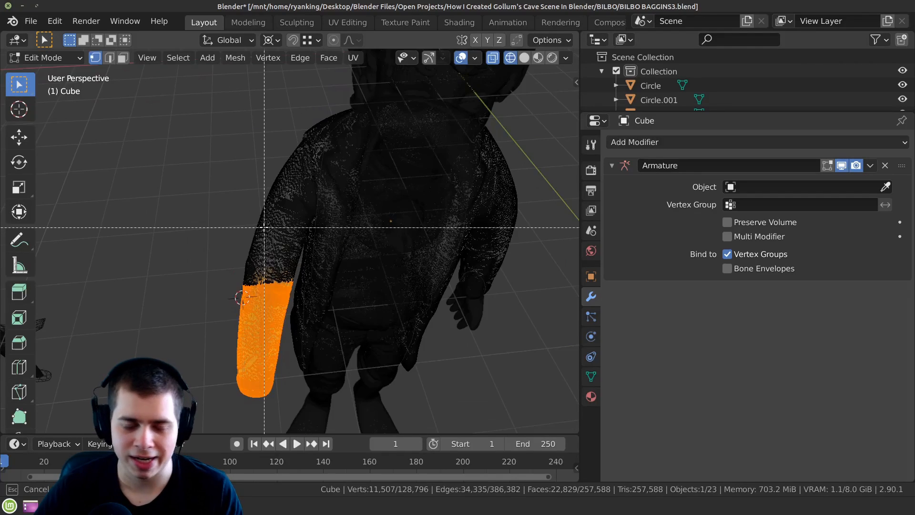
middle_click_drag(262, 220, 264, 222)
key("c")
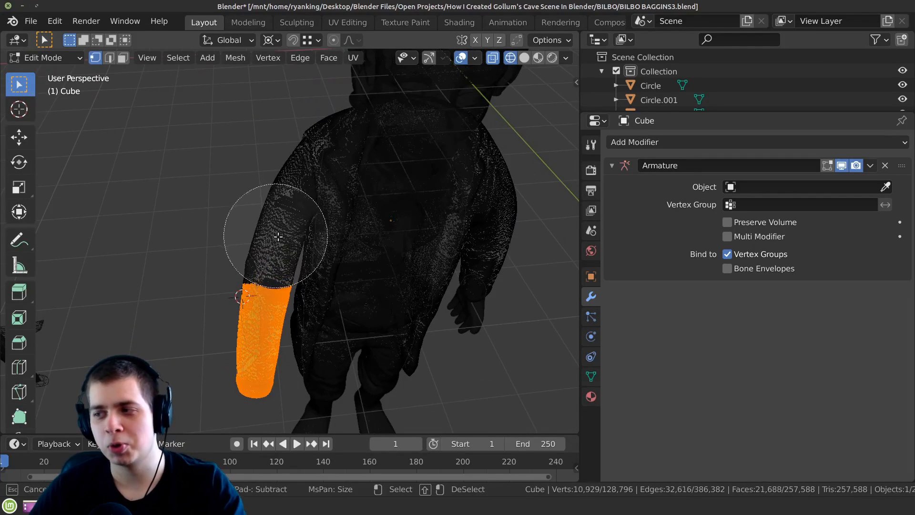
key("g")
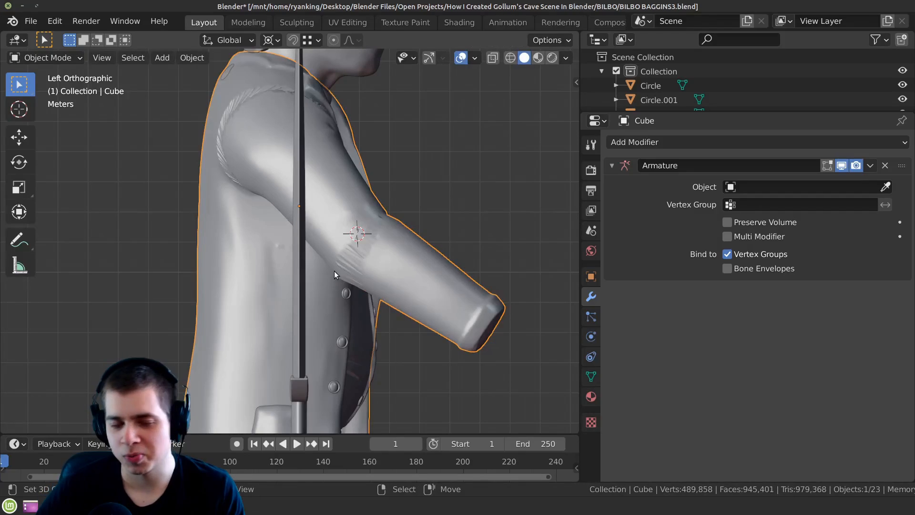
Rotate Bilbo's detached hand to point forward and move it to the cuff of the raised sleeve in side view.
middle_click_drag(358, 238, 293, 281)
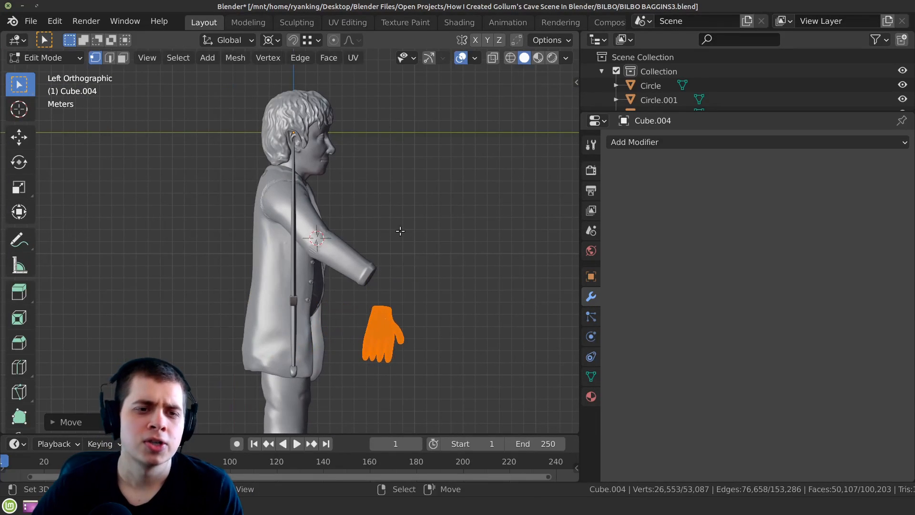
key("g")
left_click(432, 184)
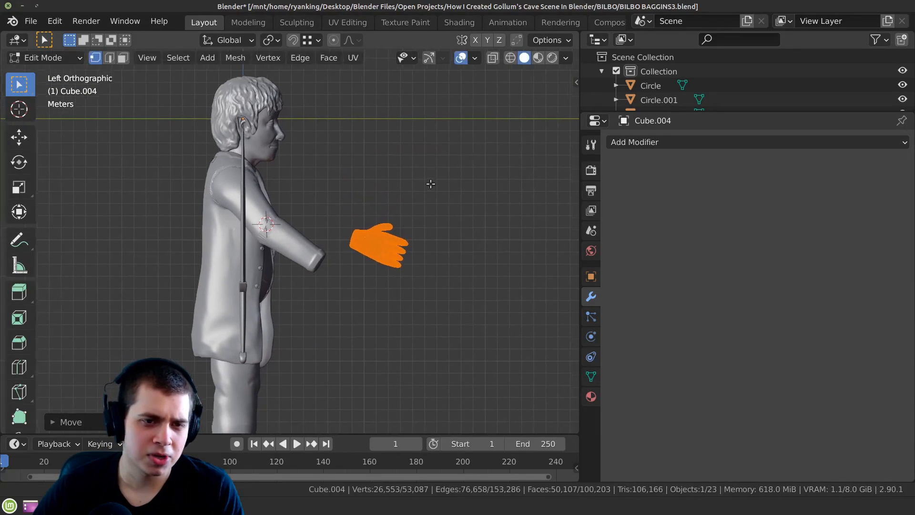
scroll(432, 184, "up", 1)
key("r")
left_click(481, 272)
key("g")
left_click(465, 294)
scroll(465, 295, "up", 3)
key("r")
left_click(467, 308)
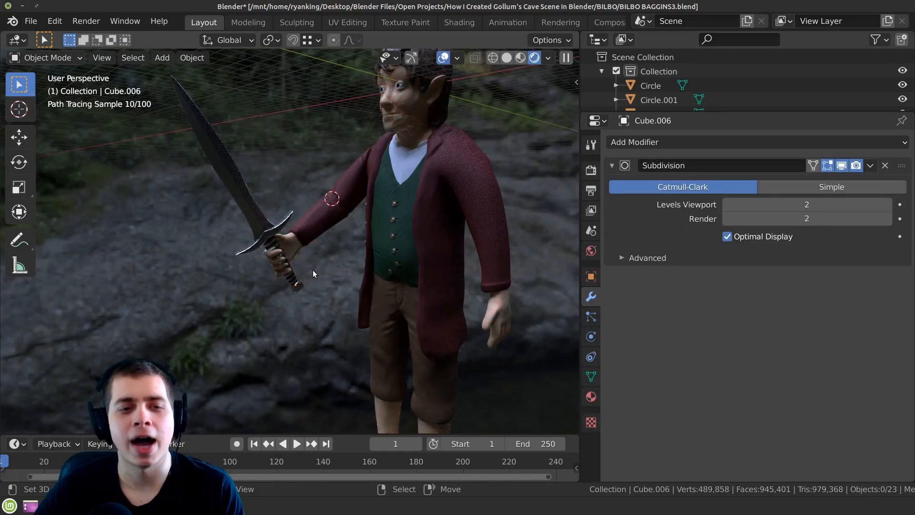
Fill the jagged seam on Bilbo's posed coat sleeve with the Clay Strips brush at 55 px radius and 0.600 strength.
middle_click_drag(312, 270, 353, 298)
scroll(312, 312, "up", 3)
scroll(311, 304, "down", 3)
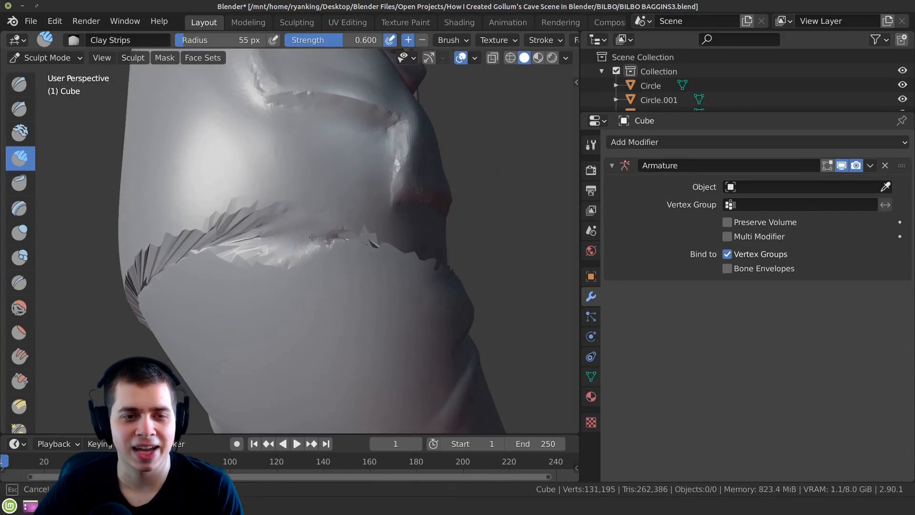
middle_click_drag(343, 224, 329, 209)
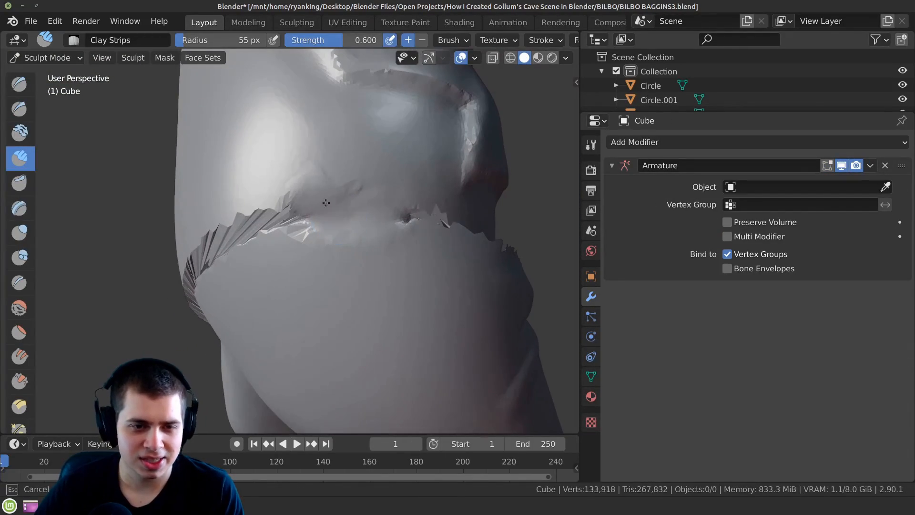
left_click_drag(322, 201, 286, 219)
mouse_move(286, 218)
middle_mouse_down()
mouse_move(371, 230)
mouse_move(336, 217)
middle_mouse_up()
left_click_drag(334, 218, 282, 237)
middle_click_drag(282, 237, 307, 192)
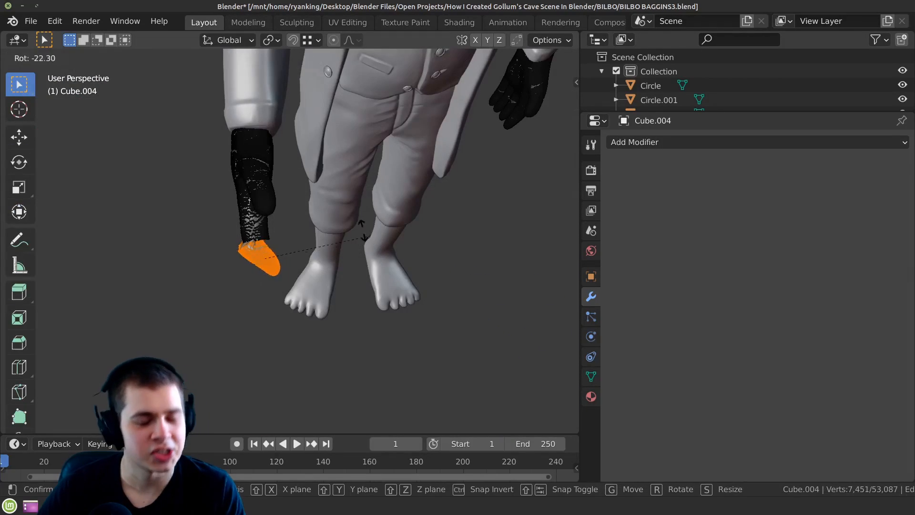
Move and rotate the selected finger vertices of Bilbo's hand to curl them into a grip.
key("g")
key("r")
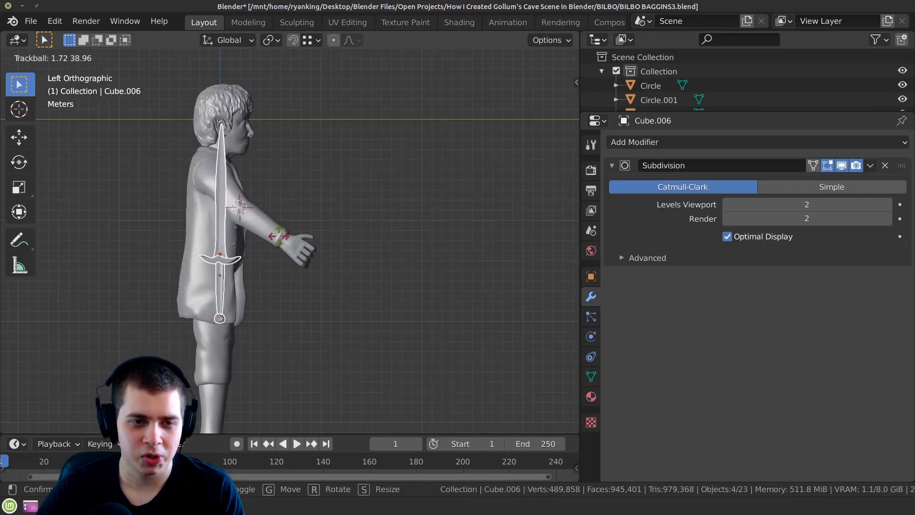
Rotate the sword freely and move it toward Bilbo's gripping hand, aligning it along the X axis in top view.
key("Return")
key("g")
key("Return")
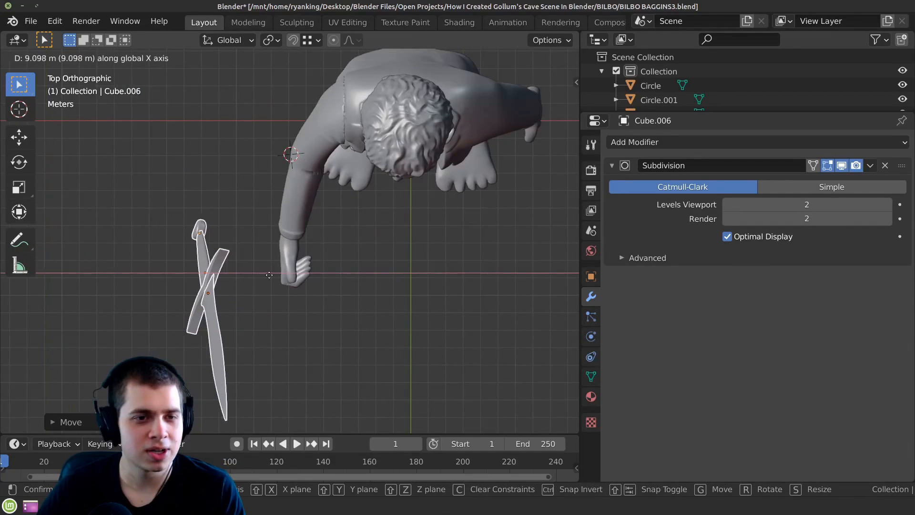
key("Return")
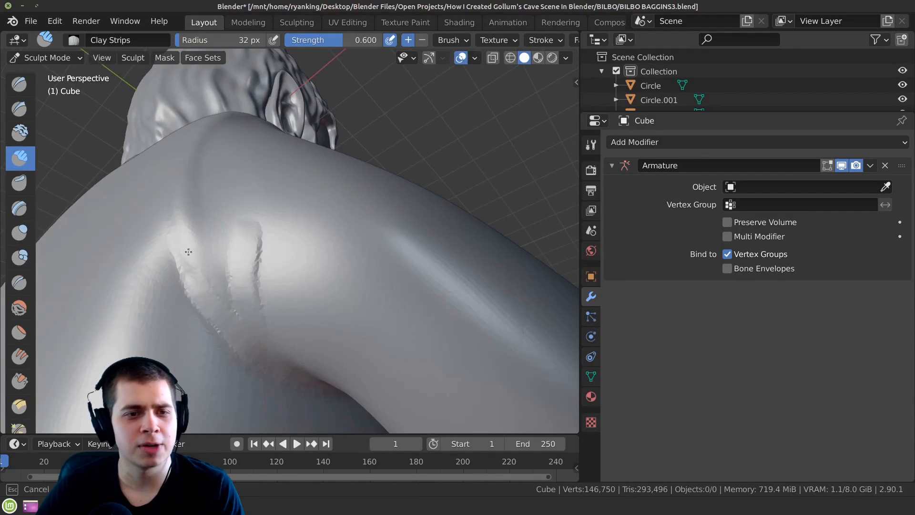
middle_click_drag(188, 252, 219, 241)
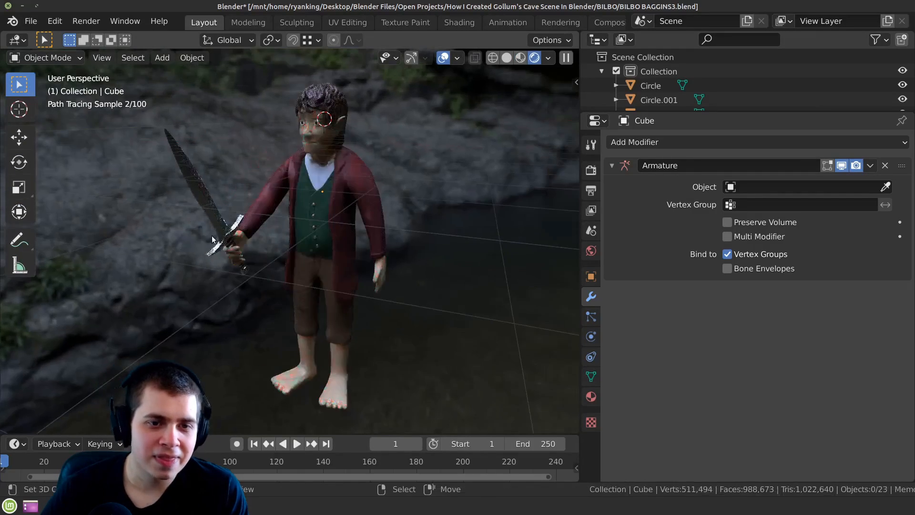
middle_click_drag(222, 237, 219, 244)
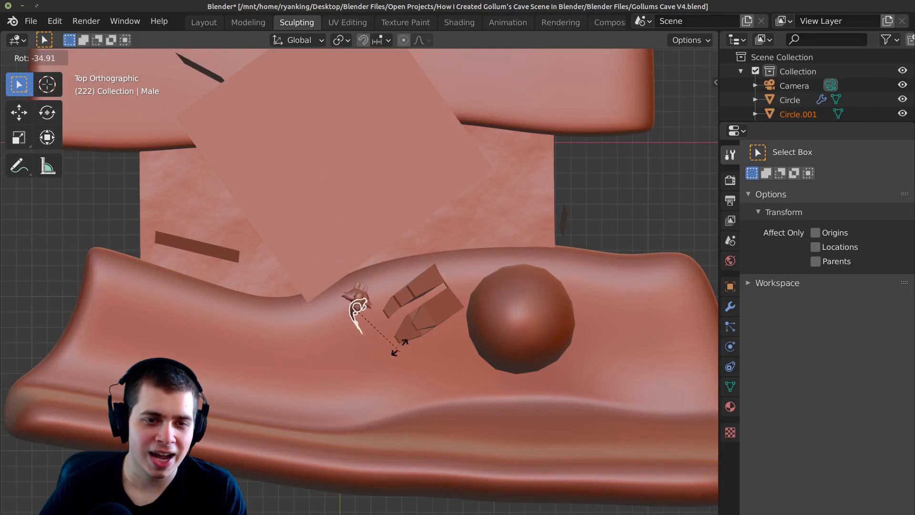
Scale and rotate Bilbo in the cave scene and move him along Z so that he stands on the rock ledge.
key("s")
key("r")
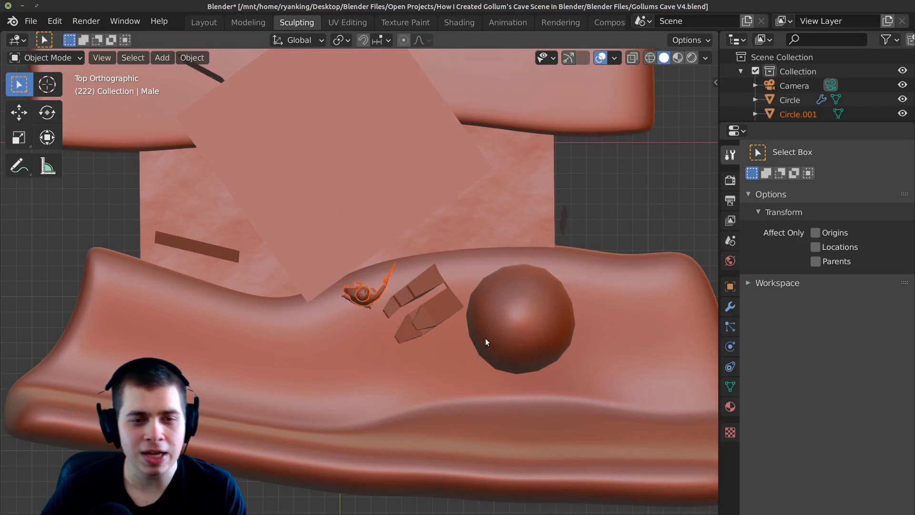
middle_click_drag(471, 344, 513, 267)
scroll(513, 267, "up", 2)
key("g")
key("z")
left_click(510, 278)
key("s")
left_click(445, 310)
key("g")
key("z")
left_click(461, 344)
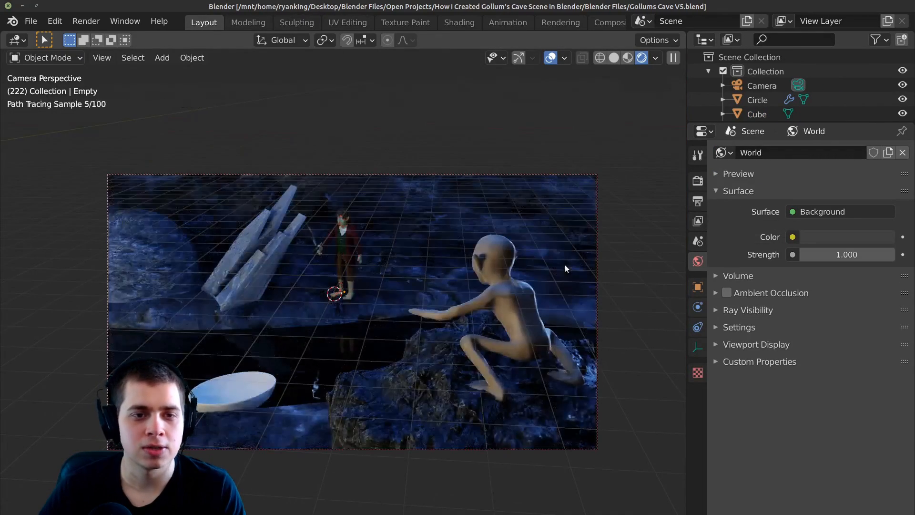
Adjust the brightness of the world background color and save the cave file.
left_click(846, 237)
mouse_move(877, 111)
left_mouse_down()
mouse_move(877, 136)
mouse_move(877, 110)
left_mouse_up()
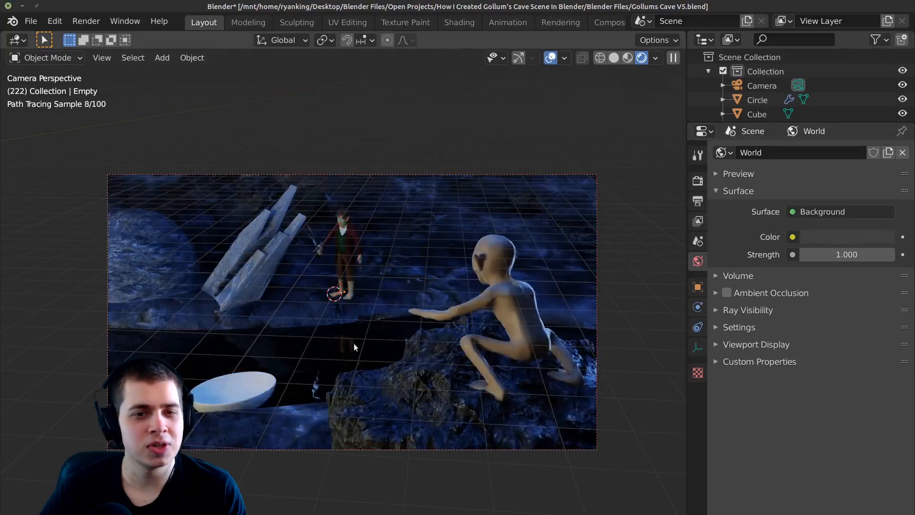
scroll(414, 334, "up", 2)
key("ctrl+s")
Display the rendered image of the cave scene and examine Bilbo, Gollum and the lighting up close.
scroll(393, 333, "down", 3)
mouse_move(391, 337)
middle_mouse_down()
mouse_move(448, 330)
mouse_move(389, 334)
middle_mouse_up()
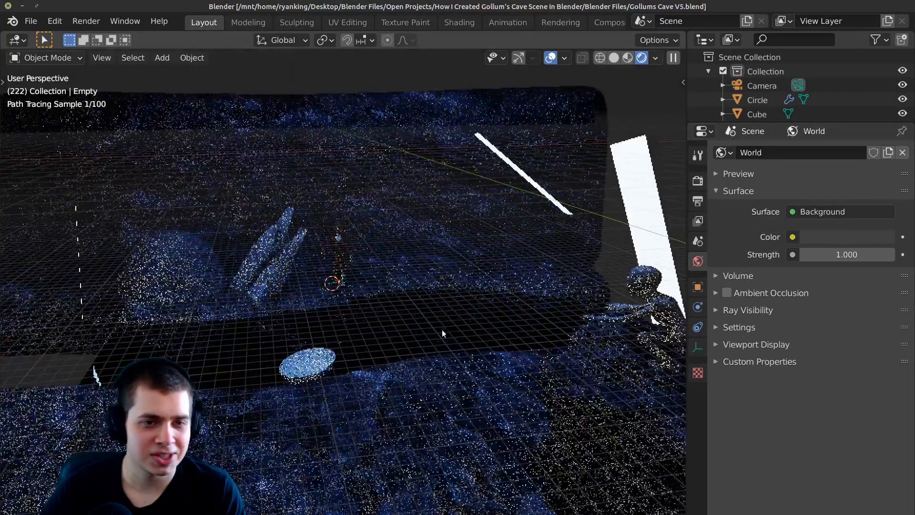
key("F11")
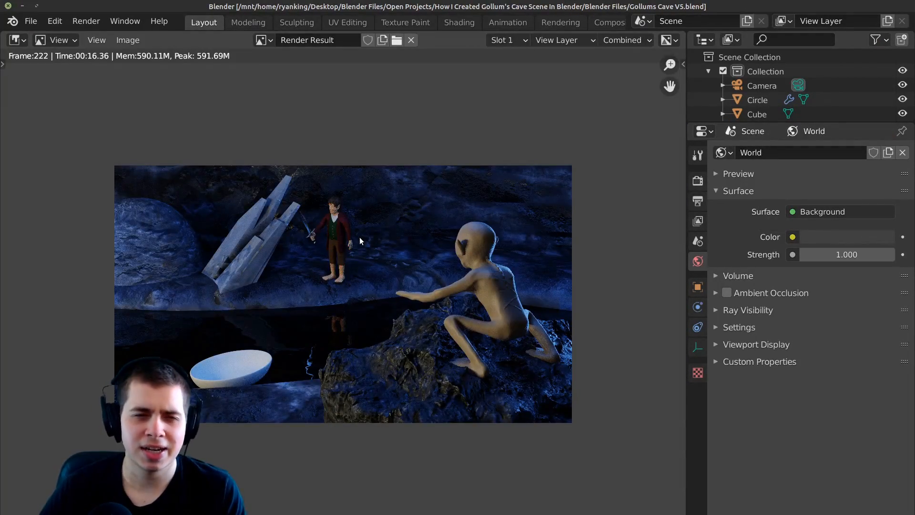
scroll(359, 236, "up", 3)
Insert a Denoise node between the render layers and the composite output, and adjust the width of the vignette's Box Mask.
left_click(609, 22)
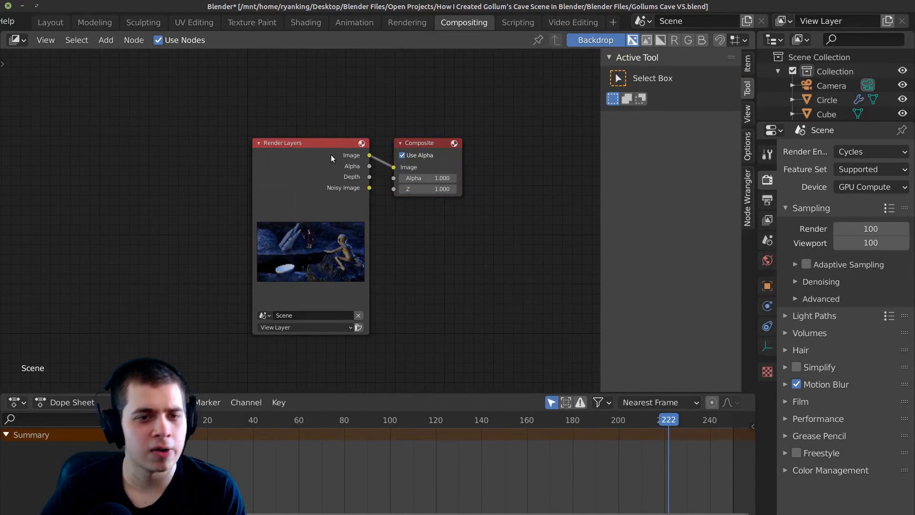
key("shift+a")
left_click(332, 136)
type("de")
left_click(376, 211)
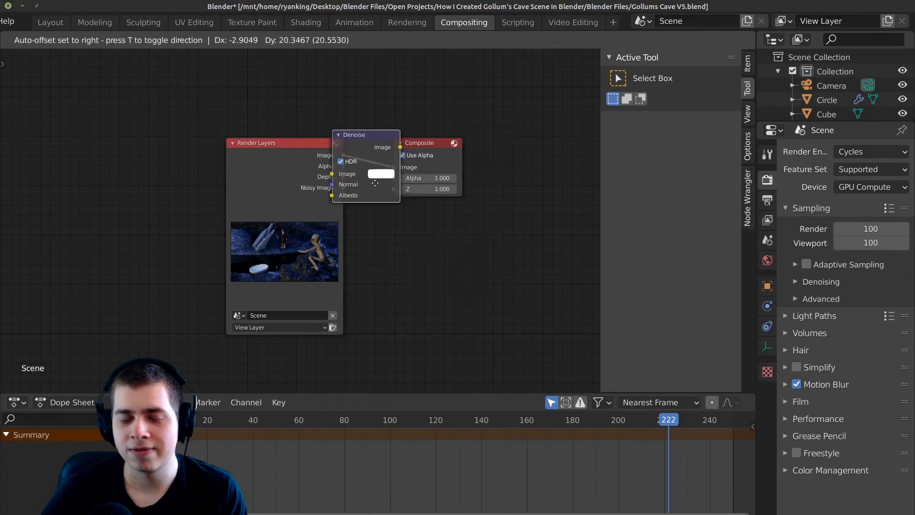
left_click(376, 184)
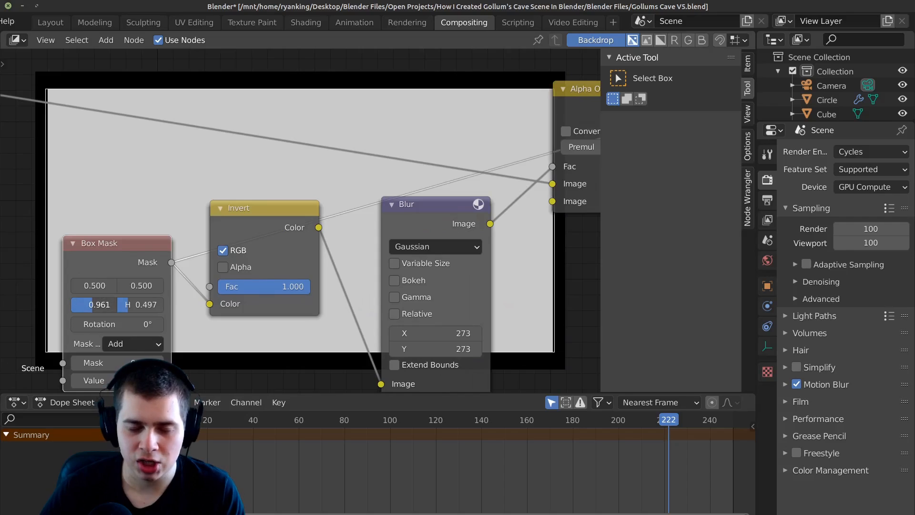
left_click_drag(97, 304, 94, 308)
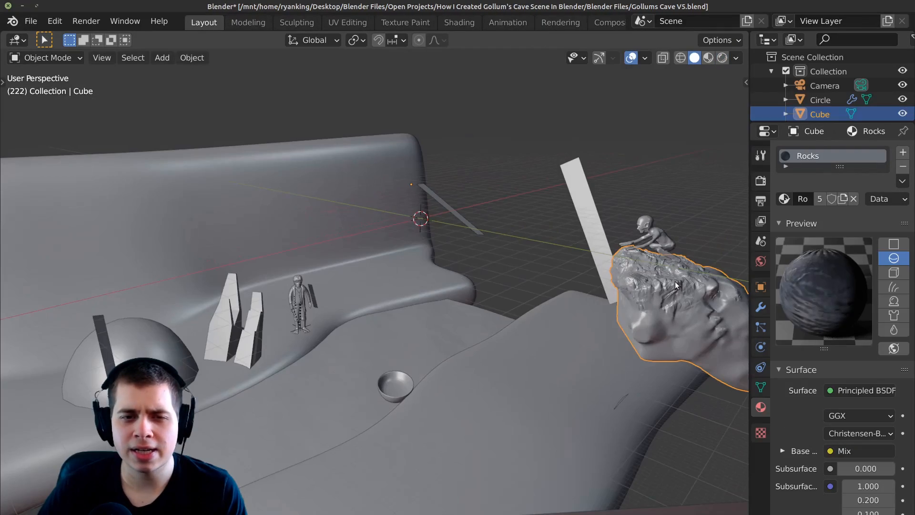
Duplicate Gollum's rock and delete the unwanted outer vertices of the copy.
key("shift+d")
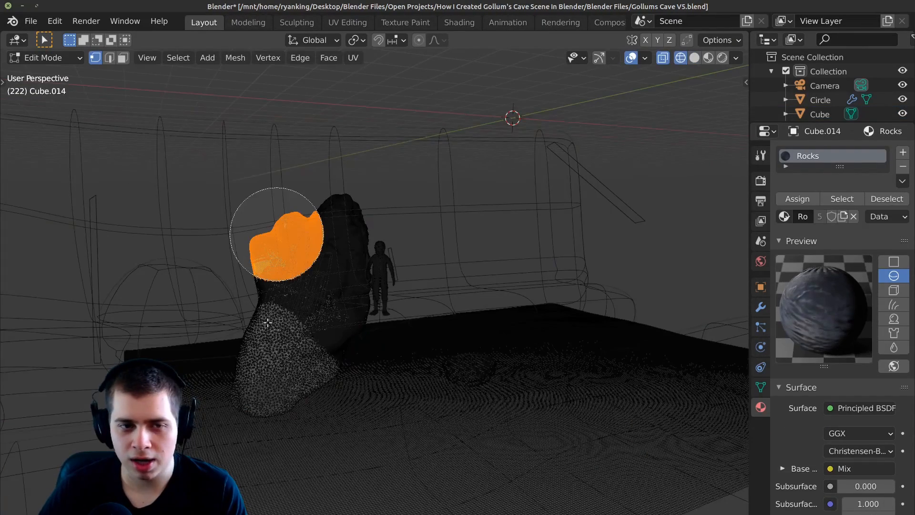
left_click_drag(279, 231, 258, 412)
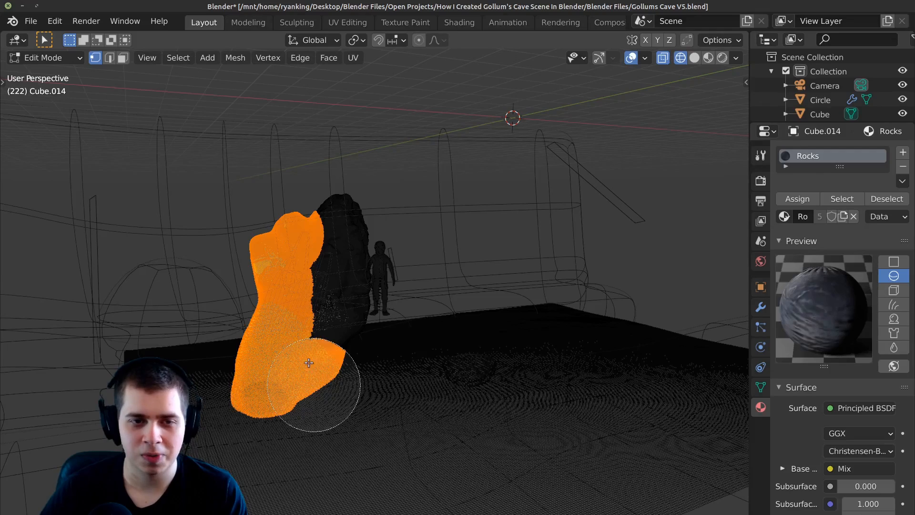
key("x")
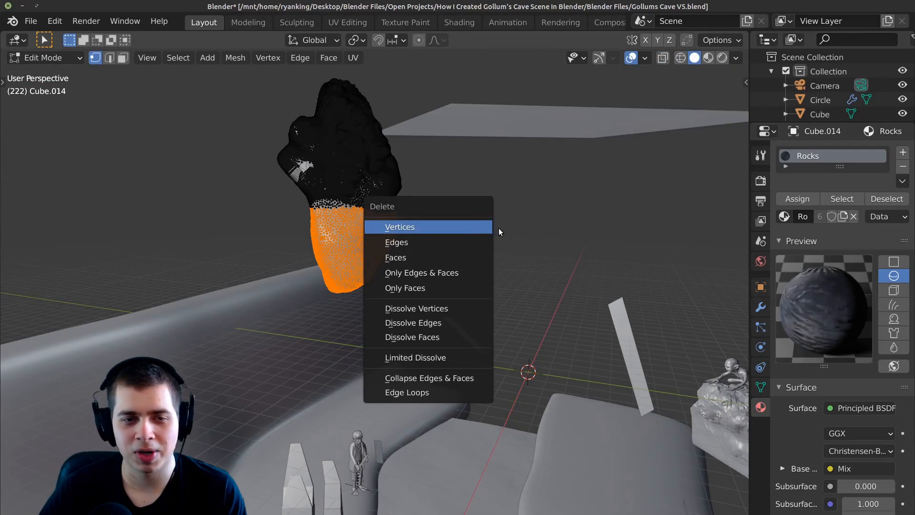
key("v")
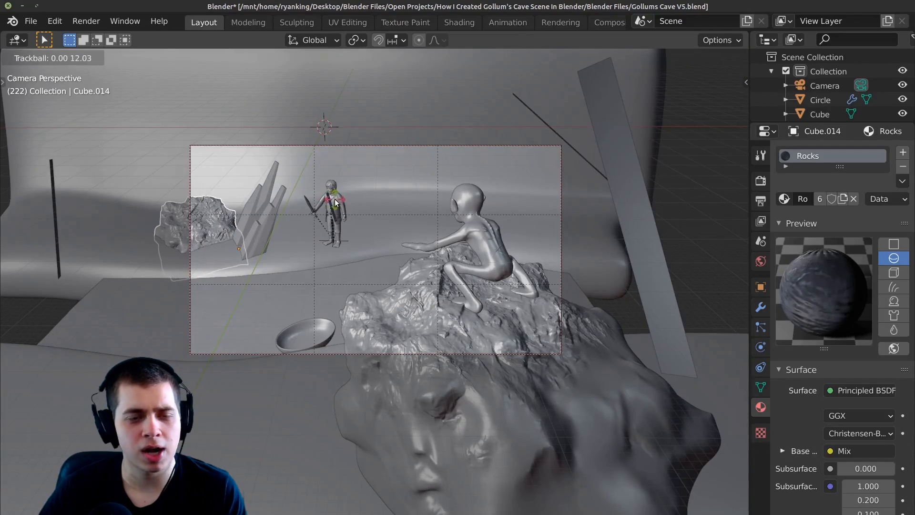
Rotate the trimmed rock copy freely beside the crystals in camera view and change the viewport shading.
left_click(336, 203)
key("r")
key("r")
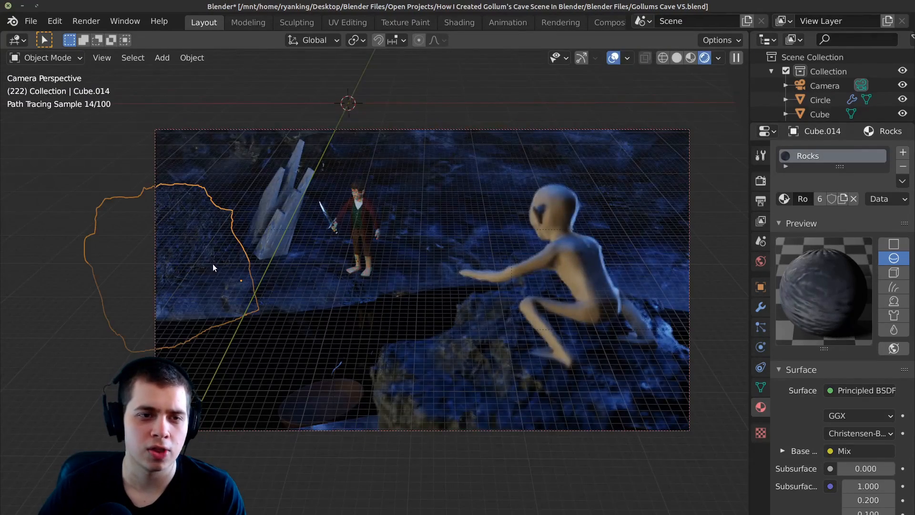
key("z")
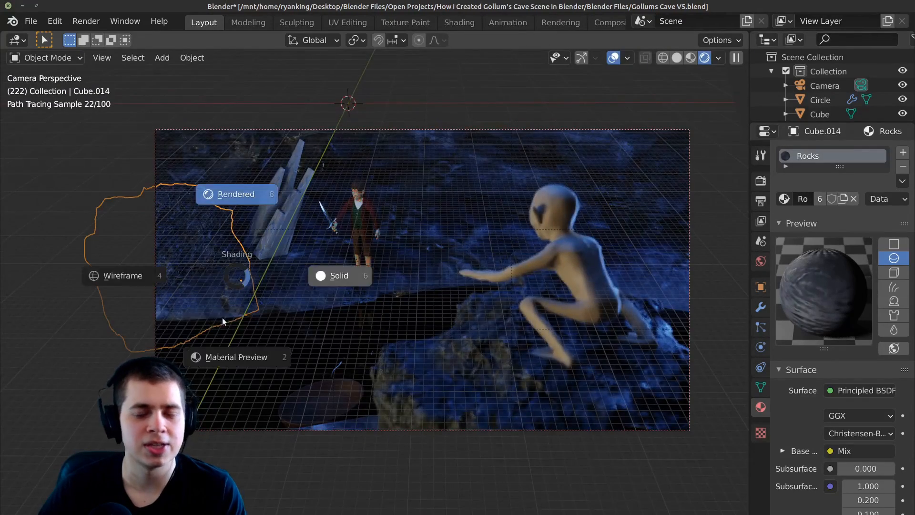
left_click(276, 317)
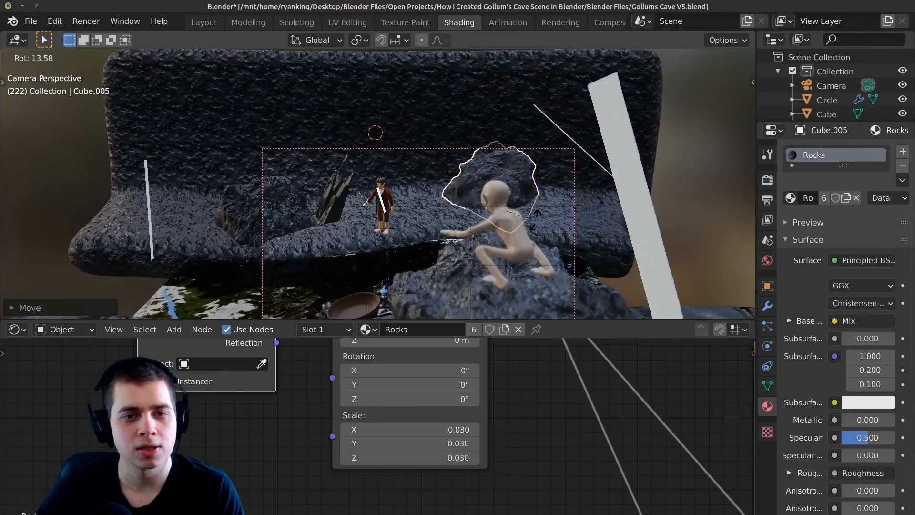
Move and freely rotate another rock copy onto the far end of the ledge behind Gollum.
key("g")
key("r")
key("r")
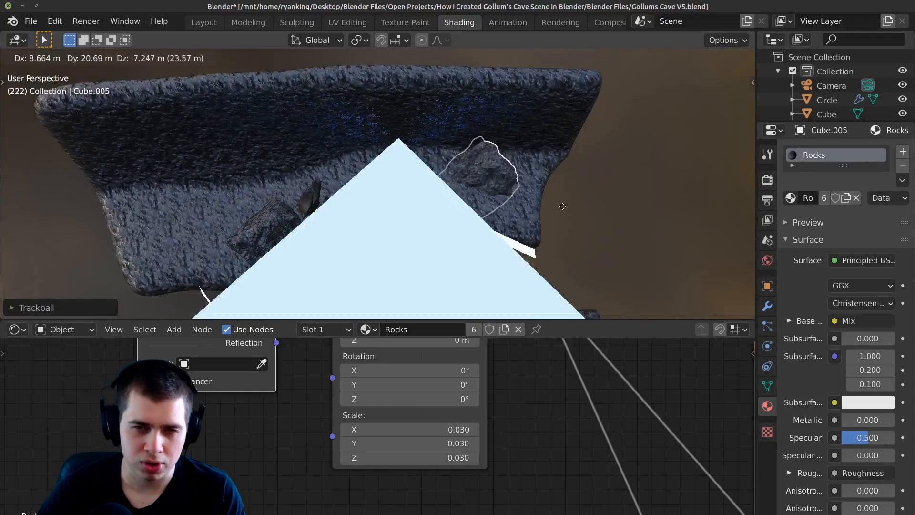
left_click(486, 175)
key("g")
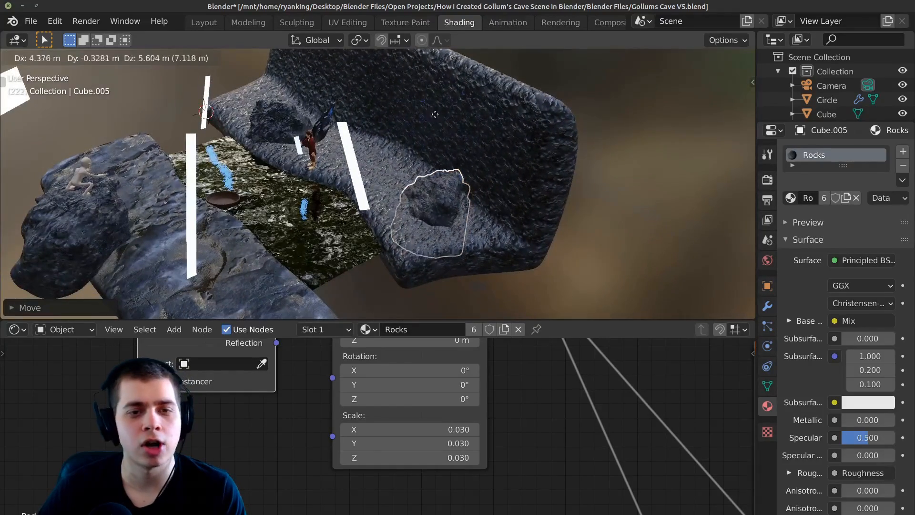
Add a cube mesh at the 3D cursor on the foreground bank beside the boat.
key("shift+a")
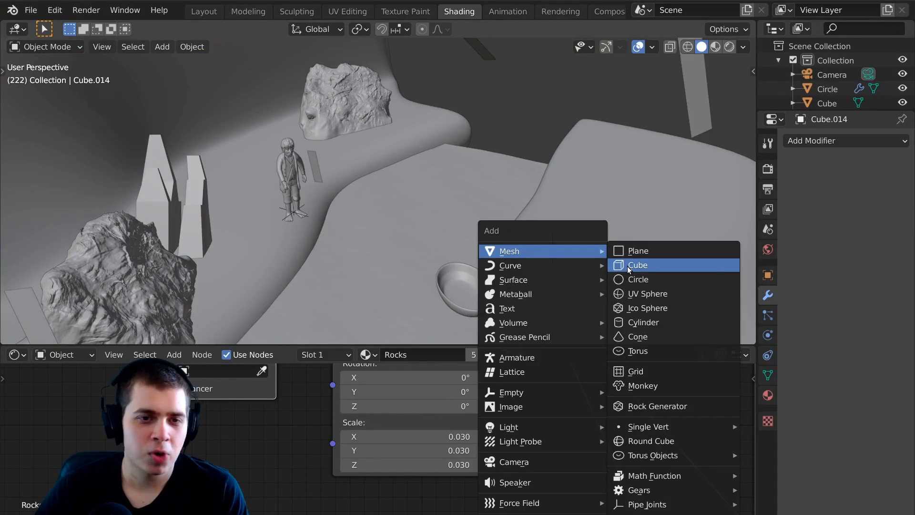
left_click(628, 266)
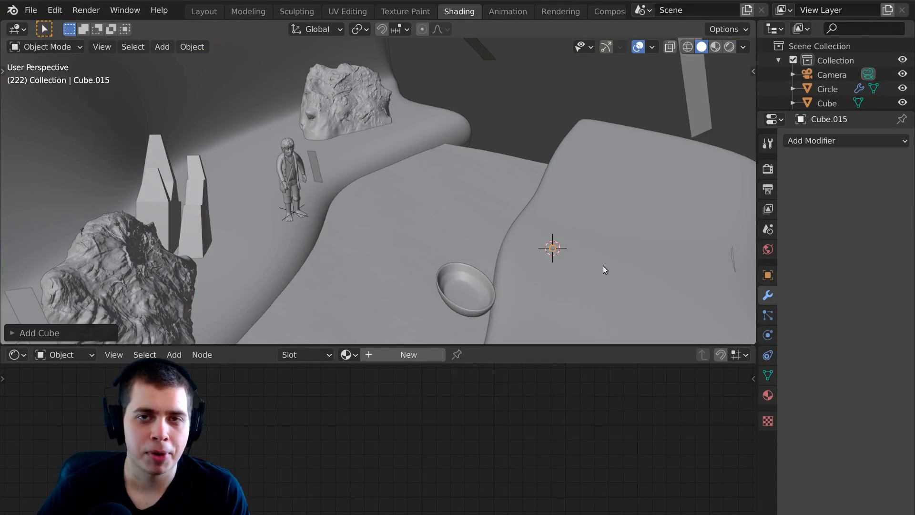
Give the new cube on the foreground bank a level 2 subdivision surface and scale it freely.
scroll(602, 264, "up", 3)
scroll(602, 264, "down", 5)
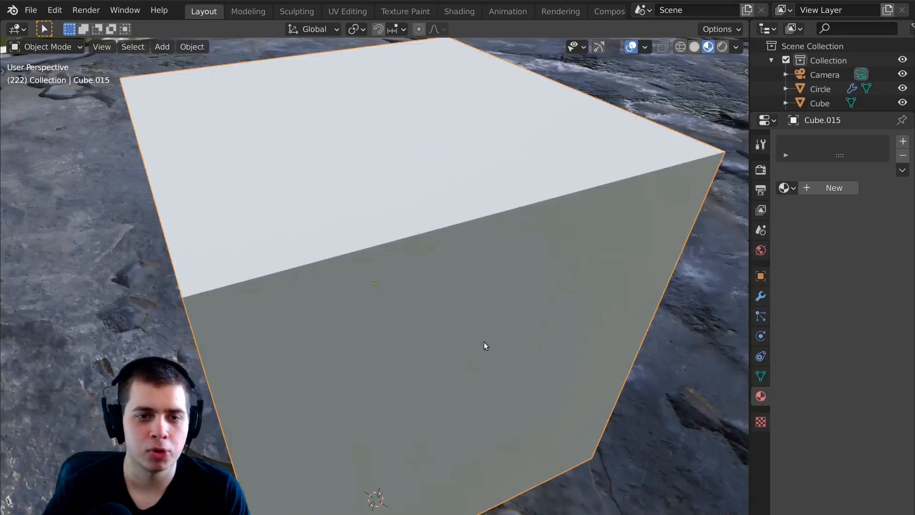
scroll(484, 342, "down", 3)
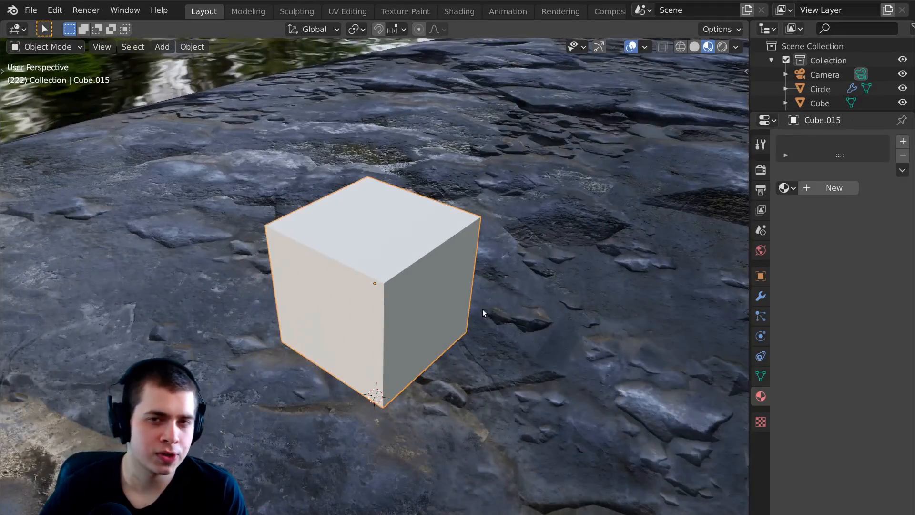
key("ctrl+2")
key("s")
left_click(528, 206)
right_click(528, 206)
left_click(527, 207)
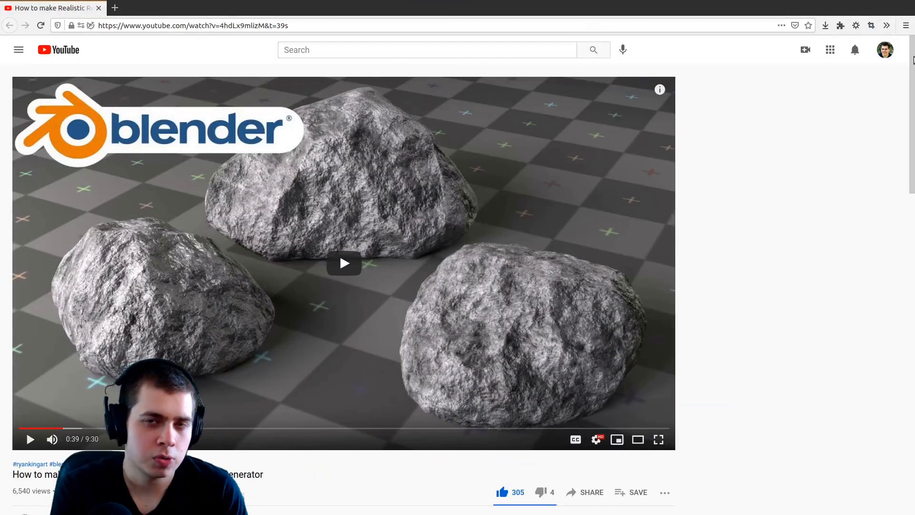
Switch to the browser and view the YouTube tutorial on making realistic rocks with the Rock Generator in full screen.
mouse_move(913, 59)
left_mouse_down()
mouse_move(913, 199)
mouse_move(912, 42)
left_mouse_up()
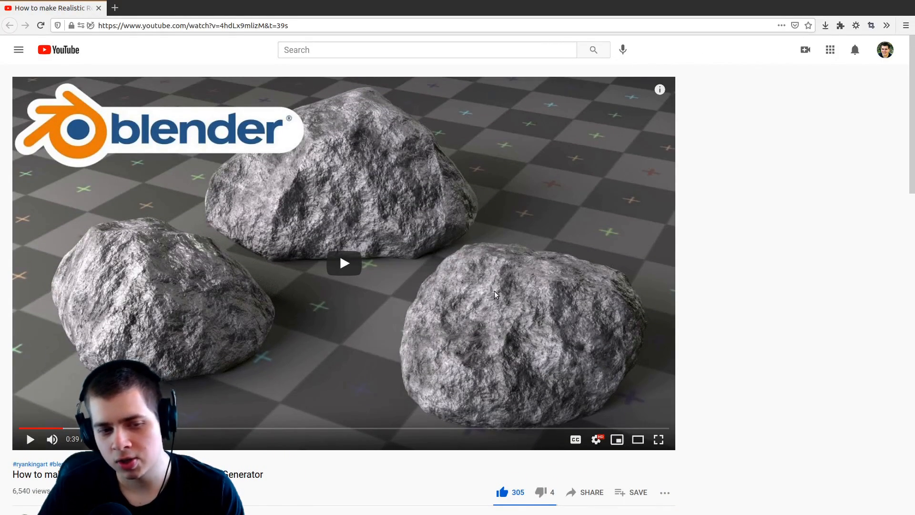
scroll(560, 298, "down", 1)
scroll(560, 298, "up", 1)
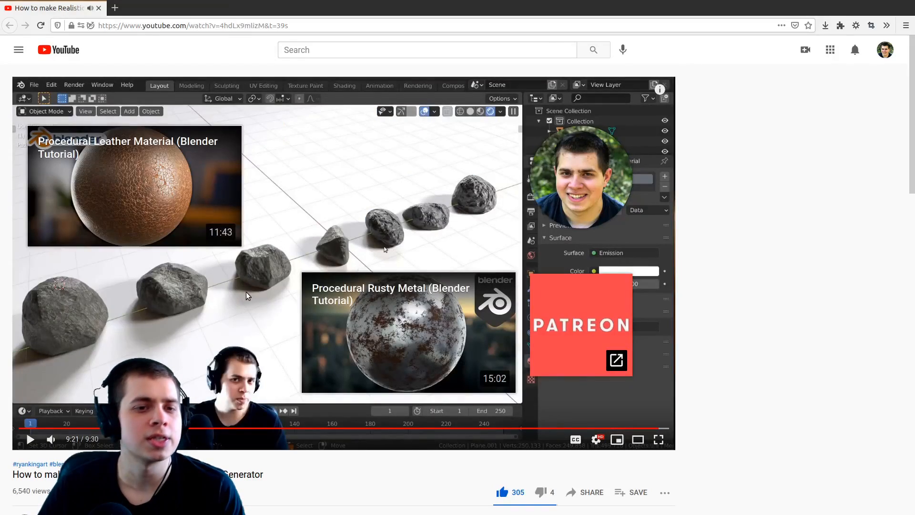
double_click(247, 294)
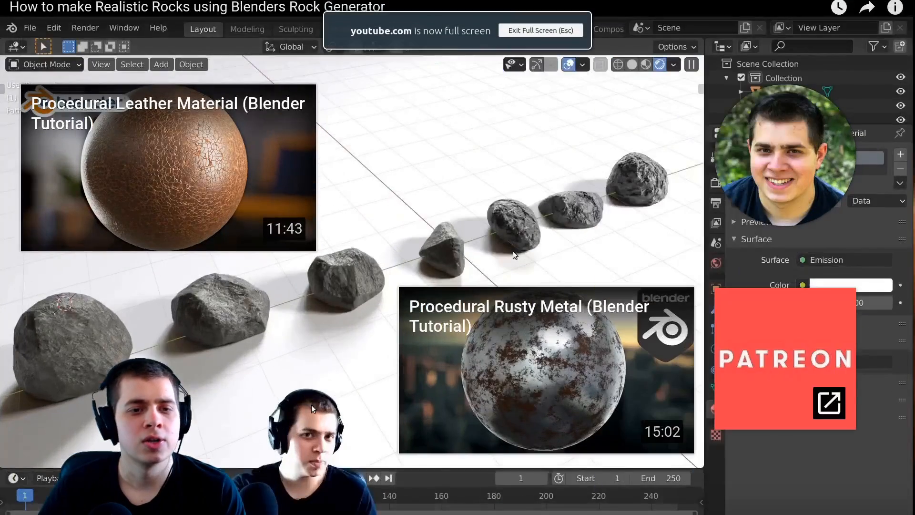
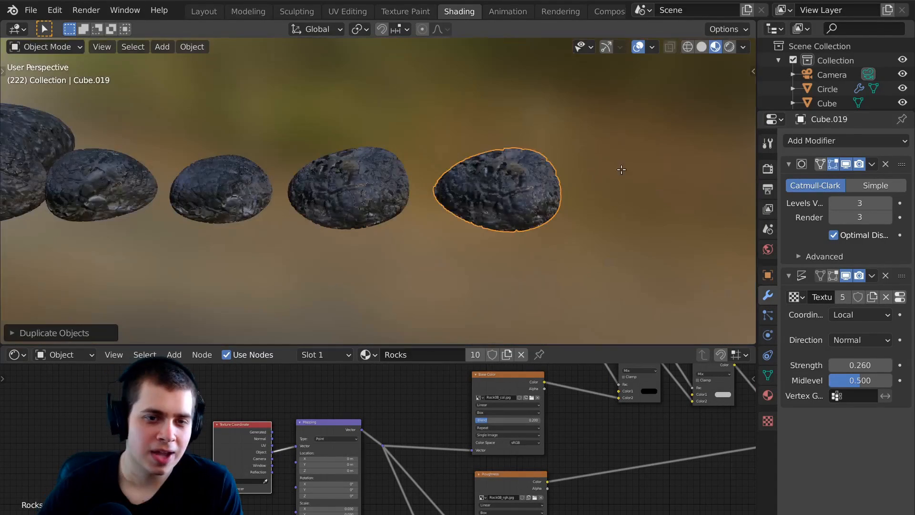
Rotate the newest rock duplicate at the end of the rock row freely.
key("r")
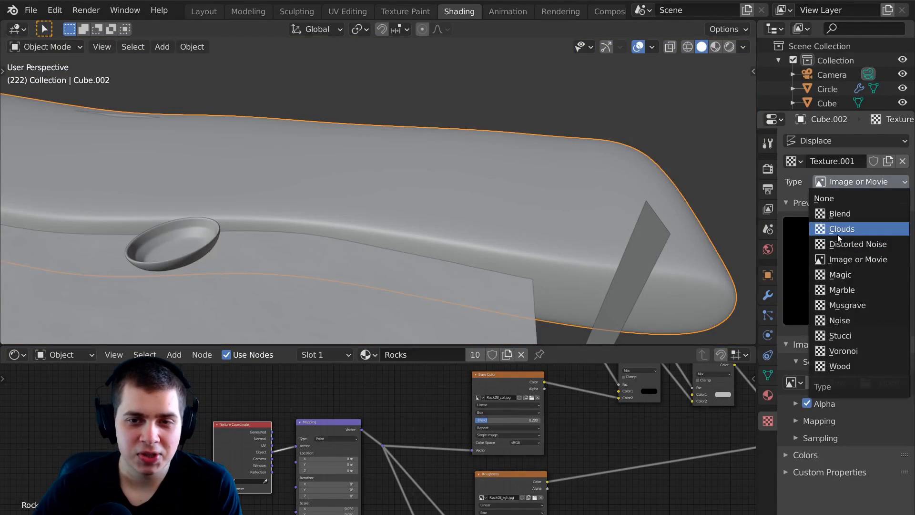
Displace the foreground bank with a Clouds texture, place a level 2 subdivision surface before the displacement and reduce its strength.
left_click(829, 227)
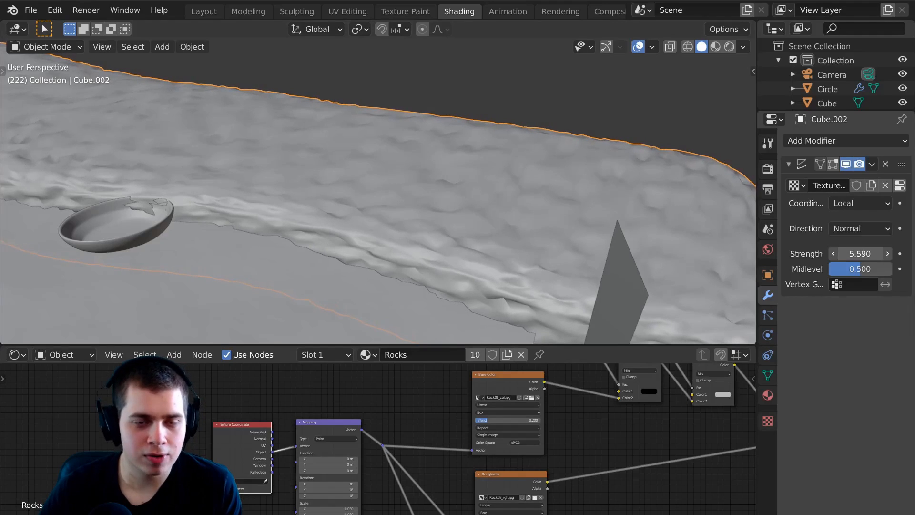
key("ctrl+2")
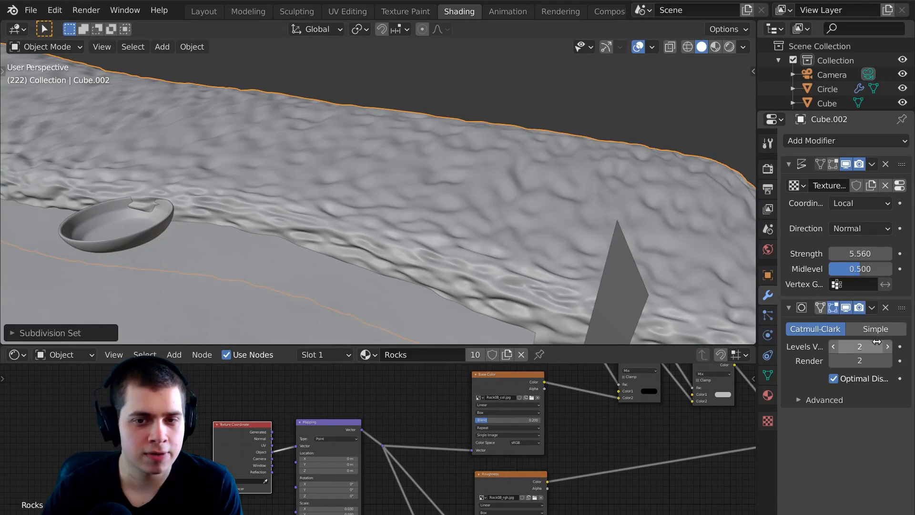
left_click_drag(901, 307, 895, 143)
middle_click_drag(288, 247, 533, 230)
scroll(532, 230, "up", 4)
left_click_drag(859, 365, 815, 365)
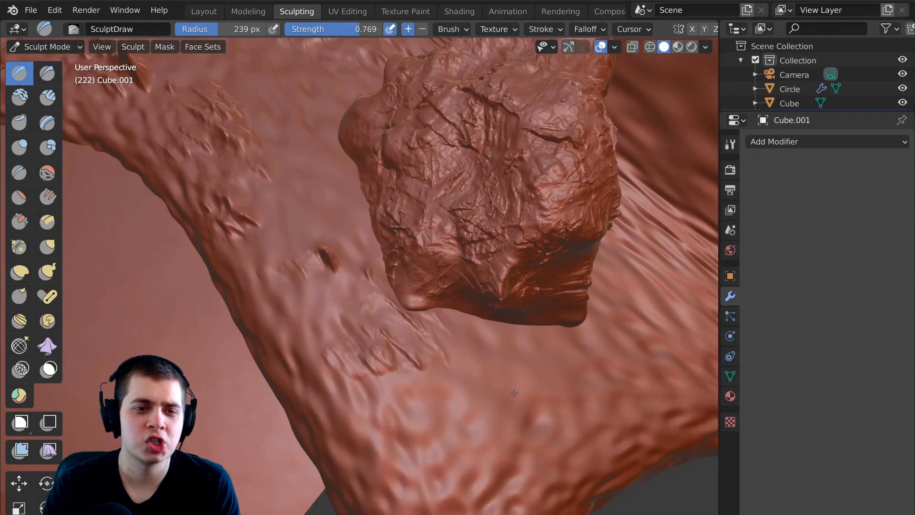
Sculpt textured rock detail into the cave wall and ledge with the SculptDraw brush at strength 0.769.
middle_click_drag(561, 421, 377, 328, "shift")
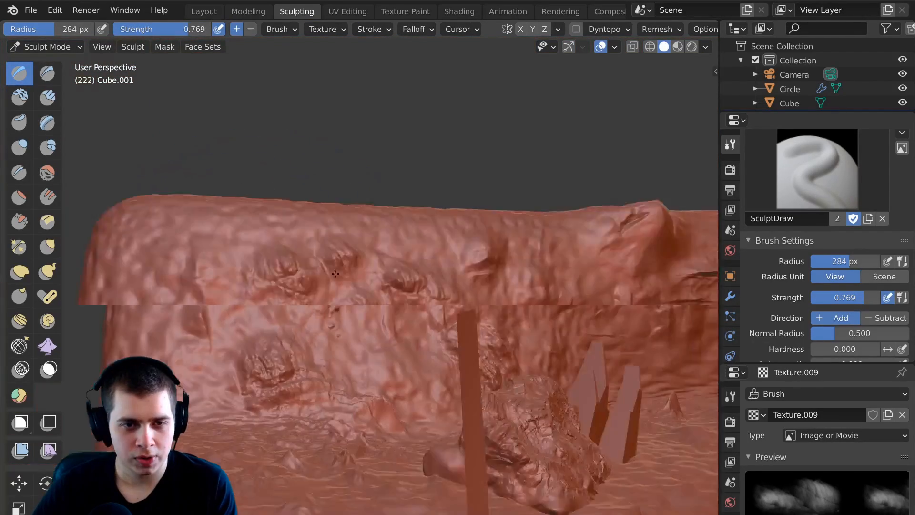
left_click(641, 110)
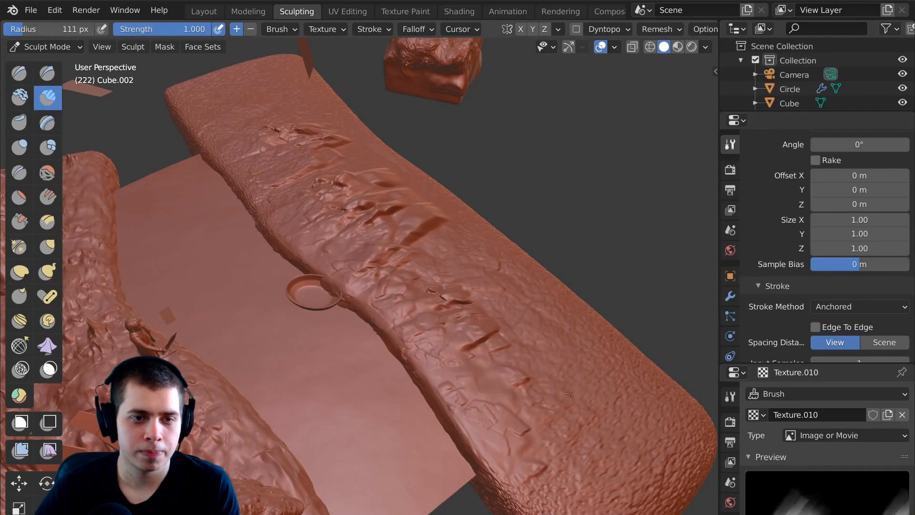
Display the displaced rock in Material Preview shading.
key("z")
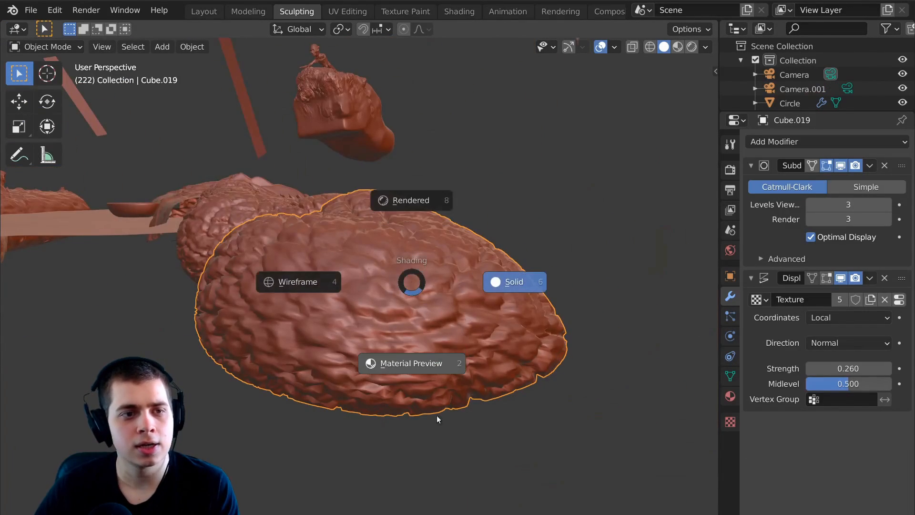
left_click(409, 361)
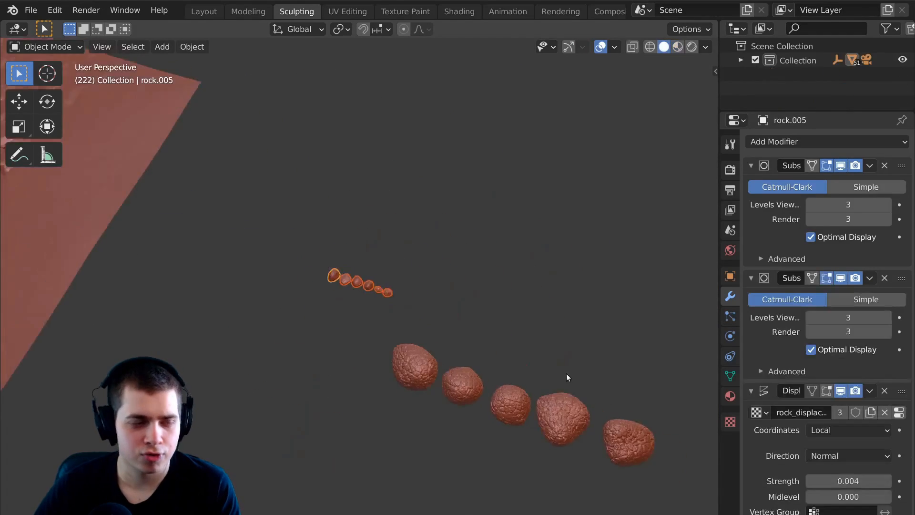
Scale up the selected row of generated rocks, move it beside the hand-made rocks and show Material Preview shading.
key("s")
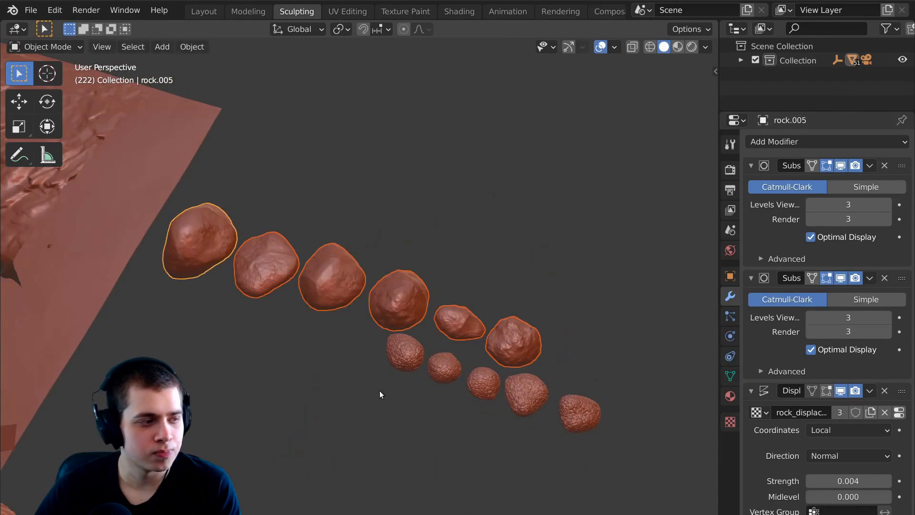
left_click(374, 391)
key("KP_7")
key("g")
key("z")
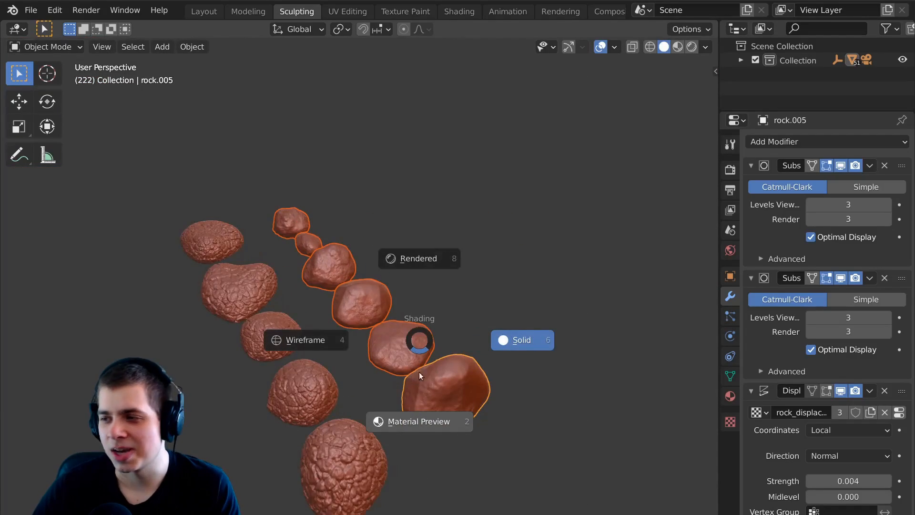
left_click(418, 414)
middle_click_drag(450, 322, 479, 364)
scroll(444, 319, "up", 4)
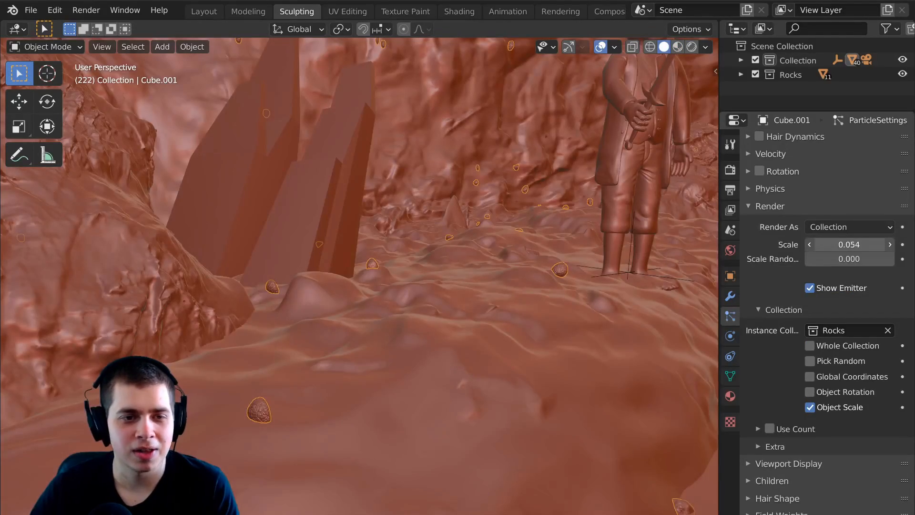
Set the ledge's rock particles to scale 0.346, number 314 and scale randomness 0.599.
mouse_move(849, 244)
left_mouse_down()
mouse_move(906, 243)
mouse_move(867, 244)
left_mouse_up()
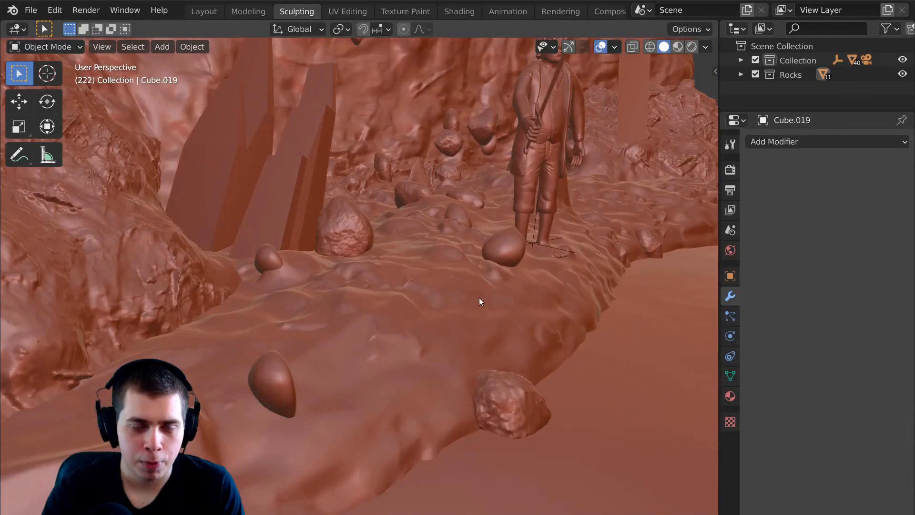
left_click(478, 298)
left_click(882, 166)
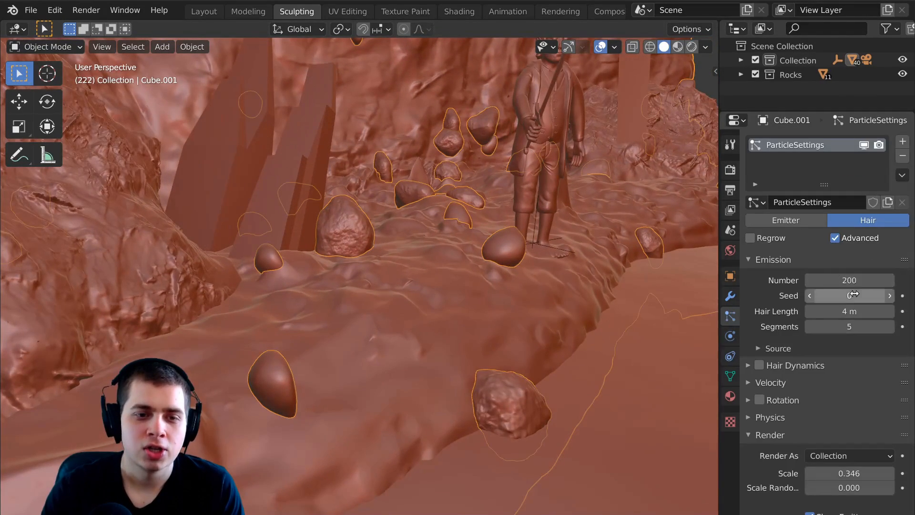
left_click_drag(849, 280, 876, 281)
scroll(853, 299, "down", 5)
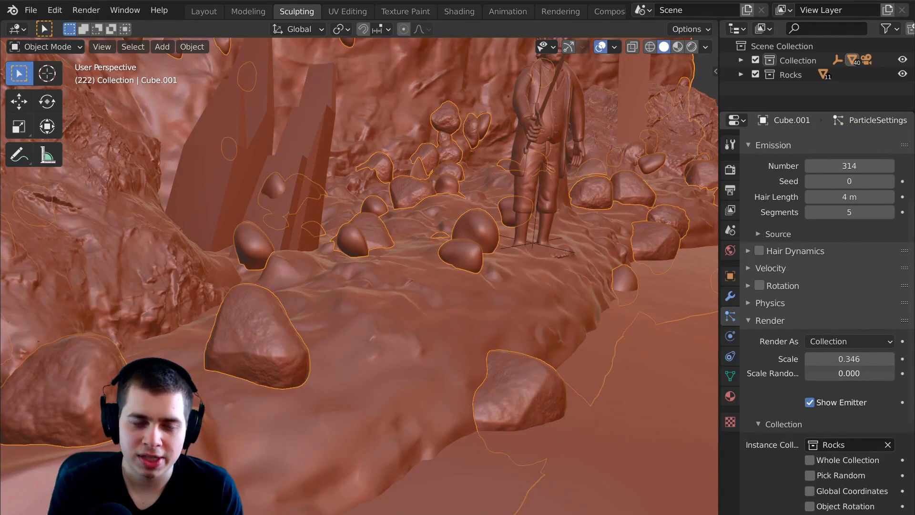
left_click_drag(815, 373, 838, 373)
middle_click_drag(507, 317, 514, 329)
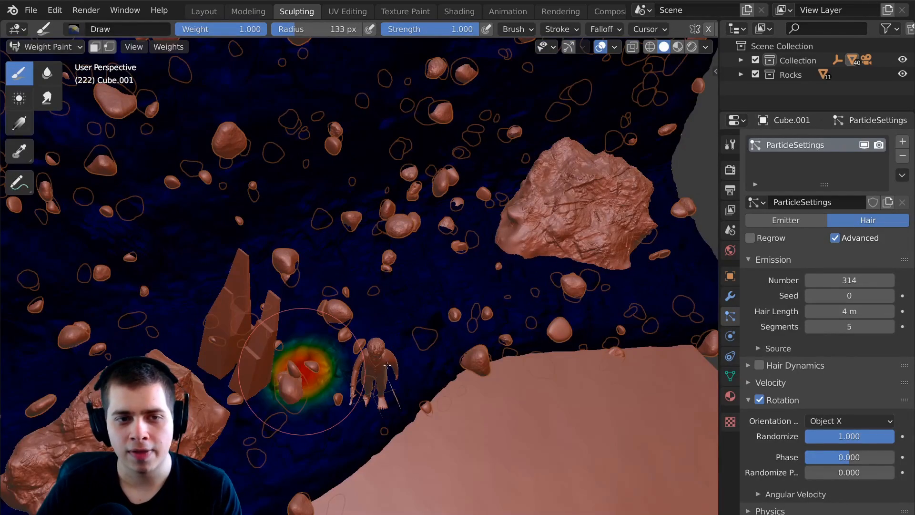
Weight-paint the ledge around Bilbo, the crystals and the large rocks with the Draw brush at weight 1.000.
left_click_drag(302, 371, 379, 331)
middle_click_drag(381, 333, 366, 360)
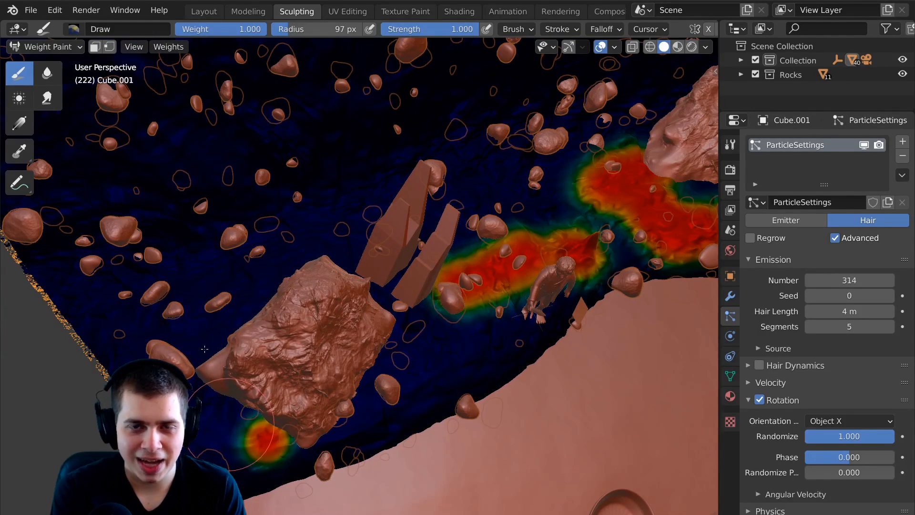
left_click(258, 302)
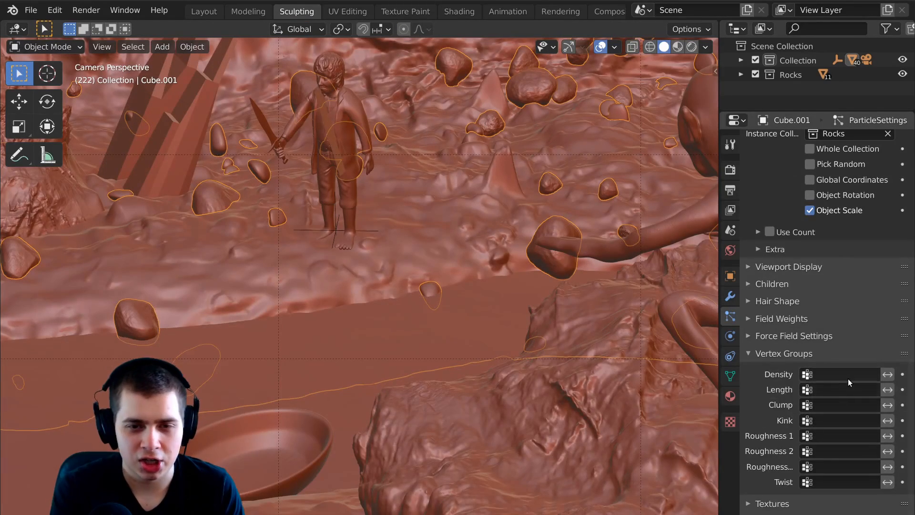
Limit the rock particles' density to the vertex group Group and increase the particle scale slightly.
left_click(847, 376)
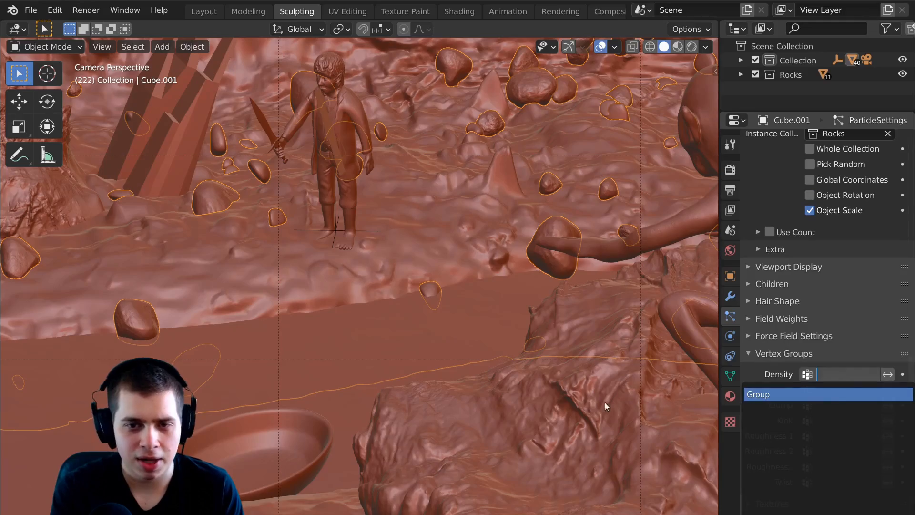
key("Return")
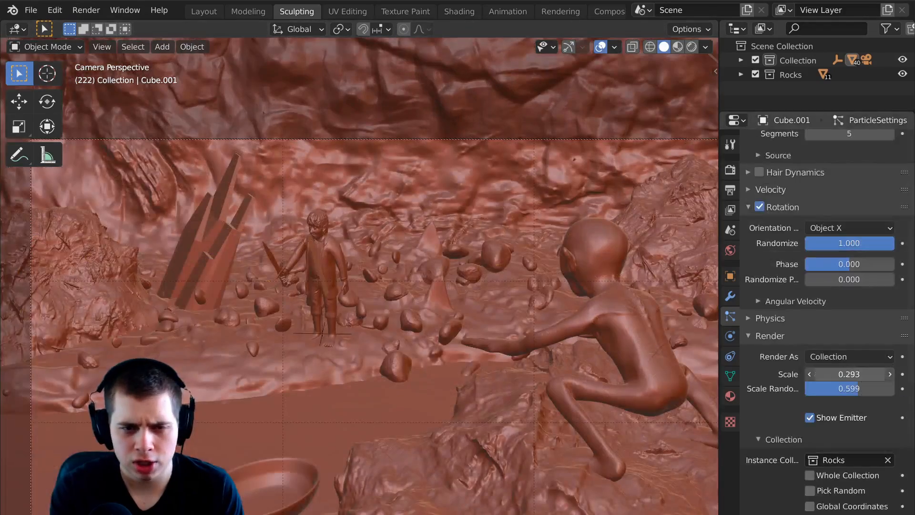
left_click_drag(849, 374, 863, 374)
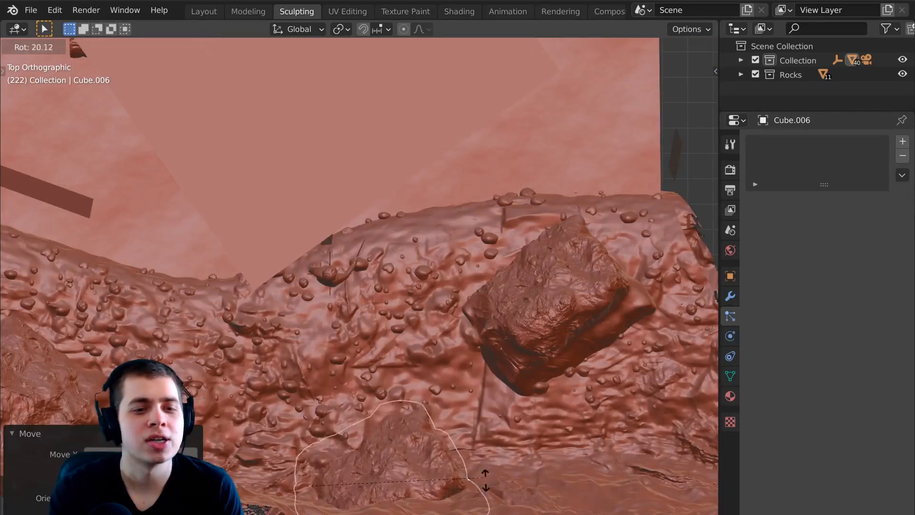
Move and rotate the large rock in front of the cave wall freely in top view.
key("g")
key("r")
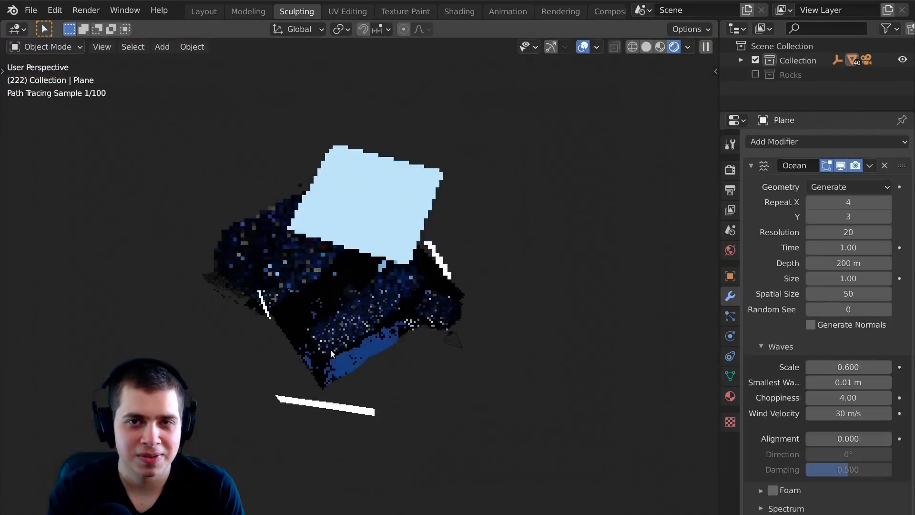
mouse_move(331, 350)
middle_mouse_down()
mouse_move(399, 346)
mouse_move(501, 298)
middle_mouse_up()
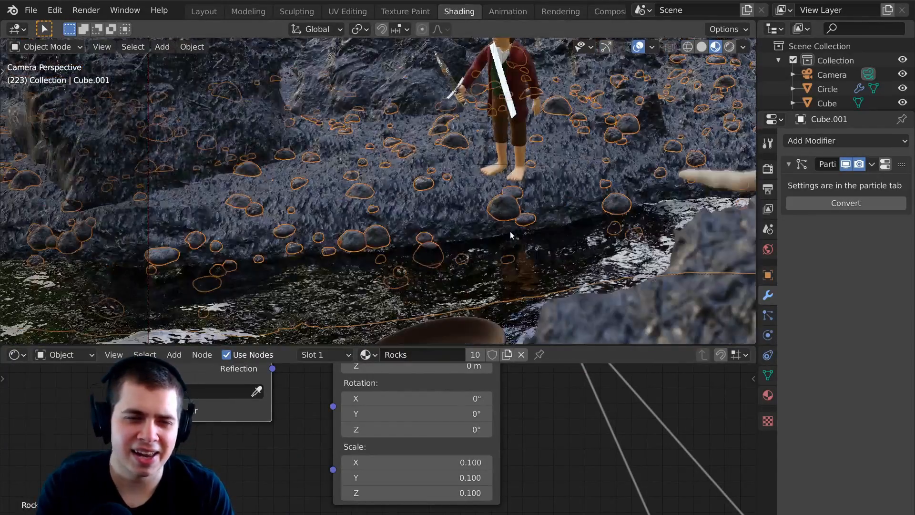
Select all nodes of the Rocks material and start adding an input node beside them.
scroll(429, 238, "up", 3)
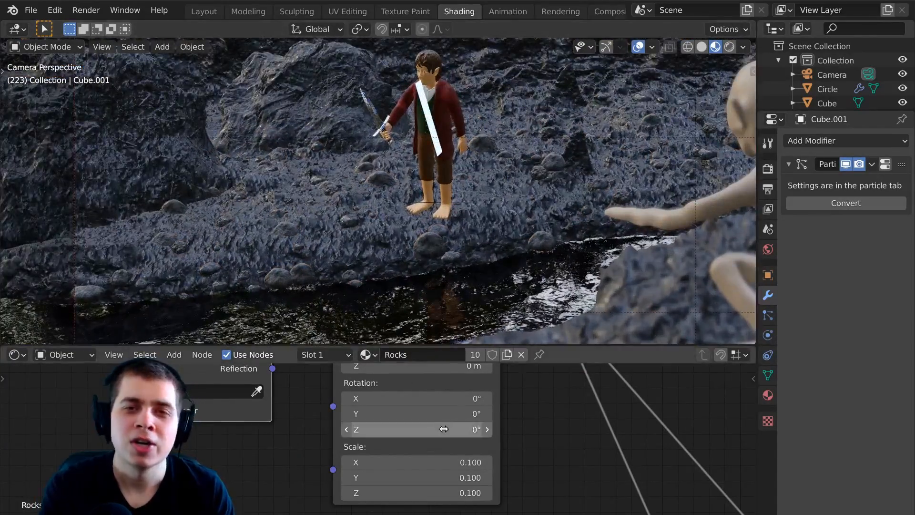
scroll(478, 382, "down", 6)
scroll(479, 382, "down", 2)
middle_click_drag(654, 408, 533, 423)
scroll(533, 422, "up", 5)
key("a")
middle_click_drag(656, 388, 373, 469)
key("shift+a")
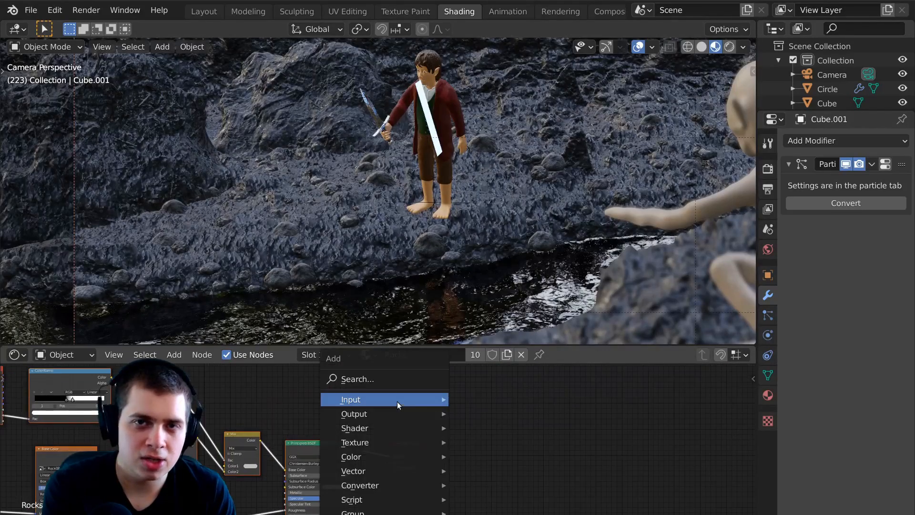
mouse_move(397, 402)
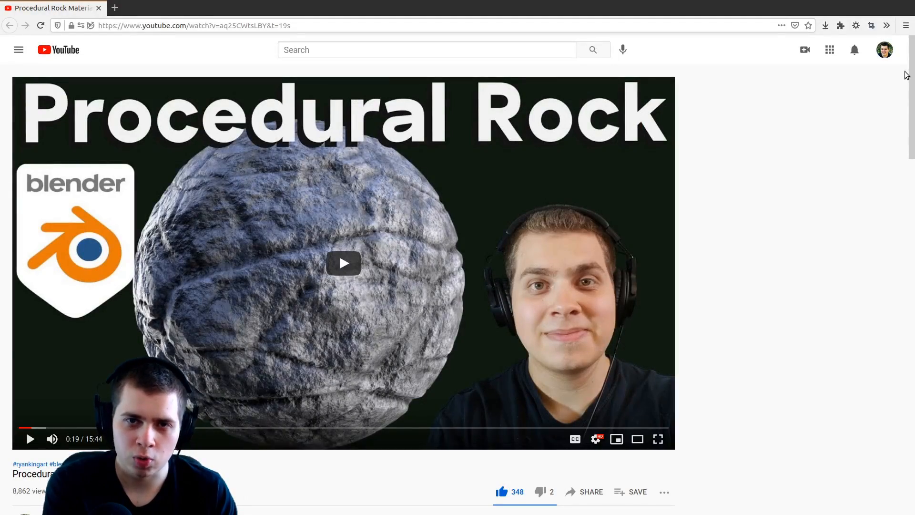
Switch to the browser and view the YouTube tutorial on the procedural rock material.
left_click_drag(906, 75, 818, 71)
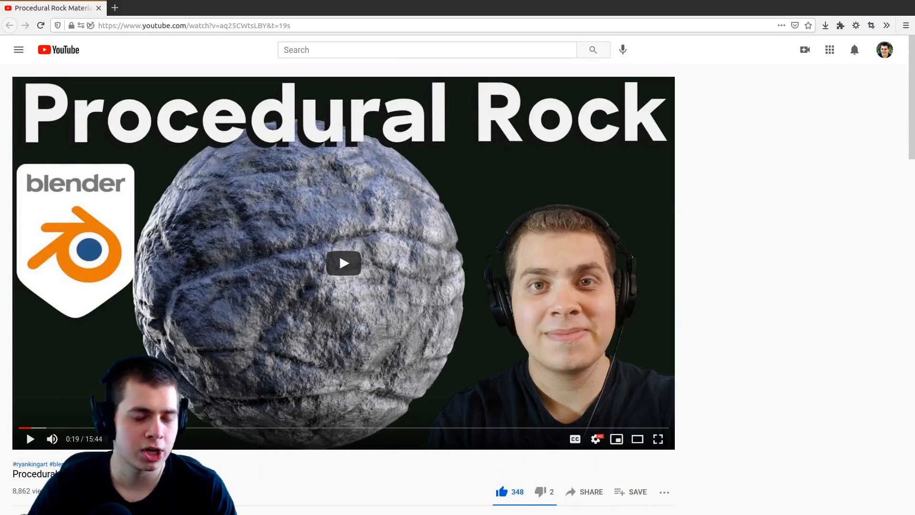
double_click(440, 218)
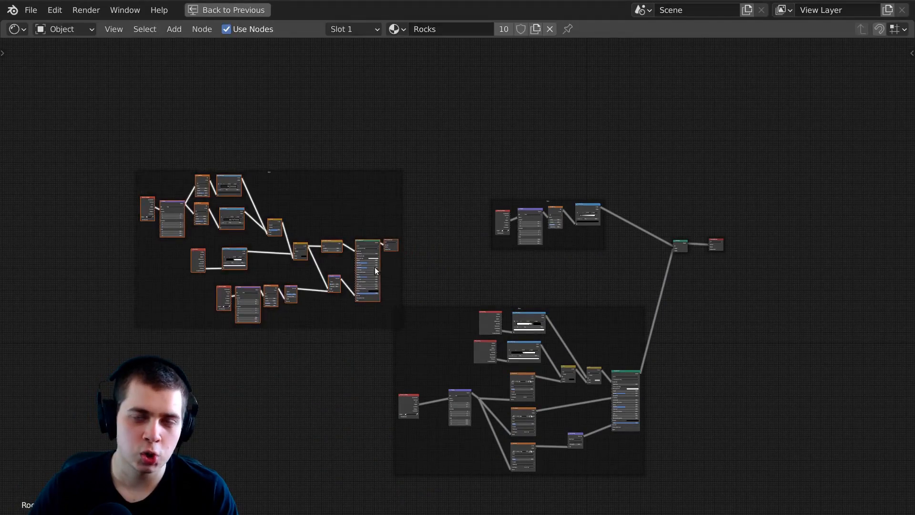
Move the copied rock node frame next to the Mix Shader and shift the mask node frame up above it.
key("g")
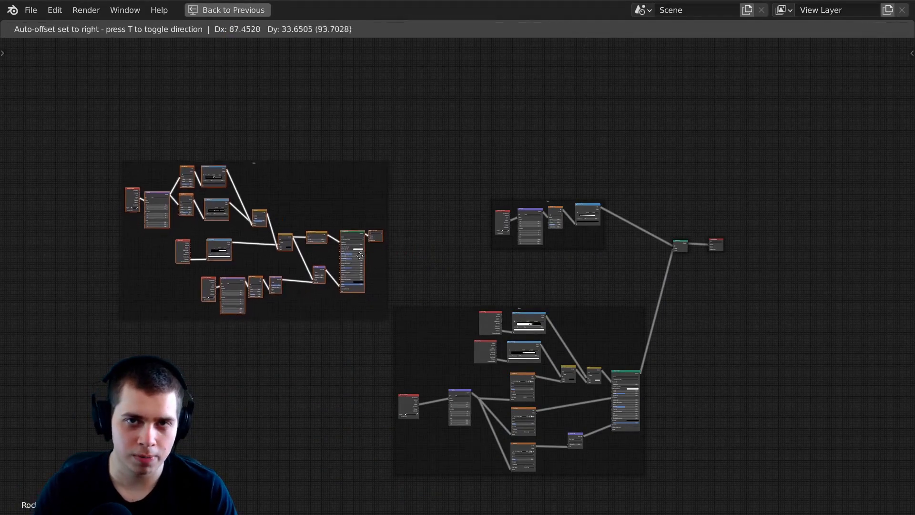
left_click(395, 260)
scroll(402, 251, "up", 4)
middle_click_drag(400, 274, 354, 324)
key("g")
left_click(391, 303)
left_click_drag(476, 224, 406, 51)
left_click_drag(313, 190, 505, 187)
left_click(615, 238)
Delete the copied frame's extra Material Output and link its Principled BSDF to the free shader input of the Mix Shader.
scroll(369, 257, "up", 8)
middle_click_drag(617, 242, 239, 217)
scroll(169, 213, "down", 1)
middle_click_drag(169, 213, 243, 194)
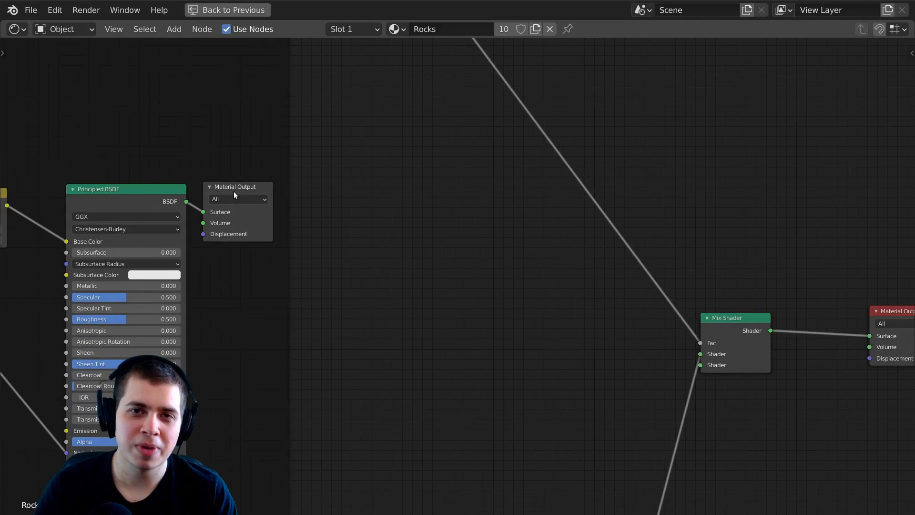
left_click(233, 193)
key("x")
scroll(225, 230, "down", 4)
scroll(271, 233, "up", 2)
left_click_drag(312, 240, 587, 326)
Lower the mask's Noise Texture scale to about 0.06 and bring the Color Ramp stops together near 0.52 for hard-edged patches.
left_click(229, 11)
scroll(408, 215, "up", 1)
middle_click_drag(408, 215, 343, 191)
scroll(343, 190, "up", 3)
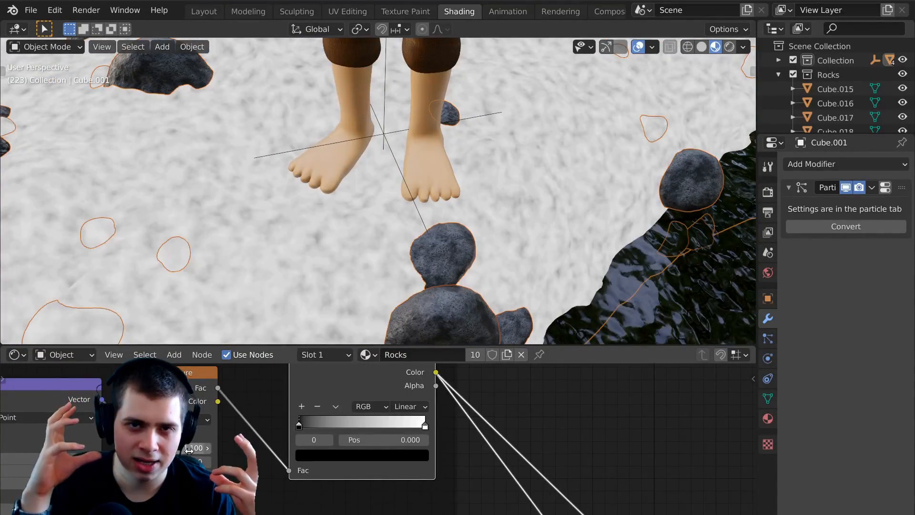
left_click_drag(189, 449, 151, 449)
left_click_drag(305, 425, 359, 439)
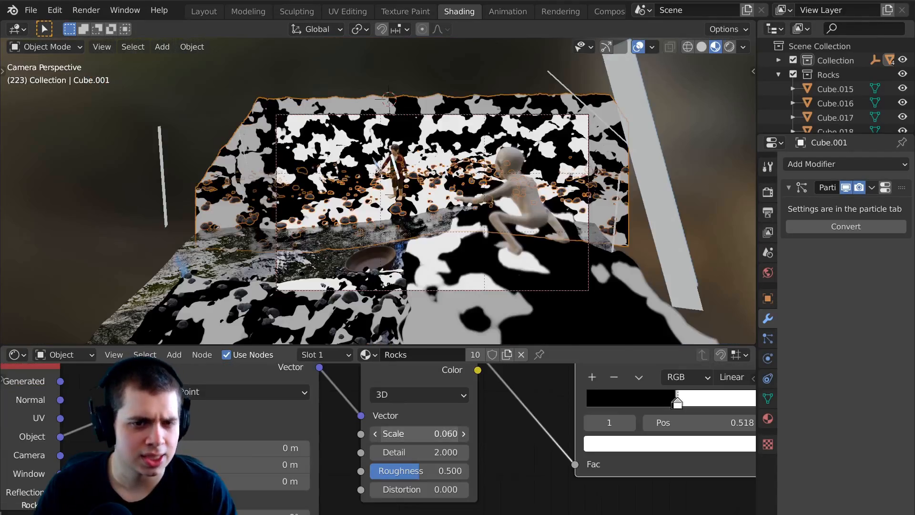
mouse_move(419, 433)
left_mouse_down()
mouse_move(453, 433)
mouse_move(415, 433)
mouse_move(424, 433)
left_mouse_up()
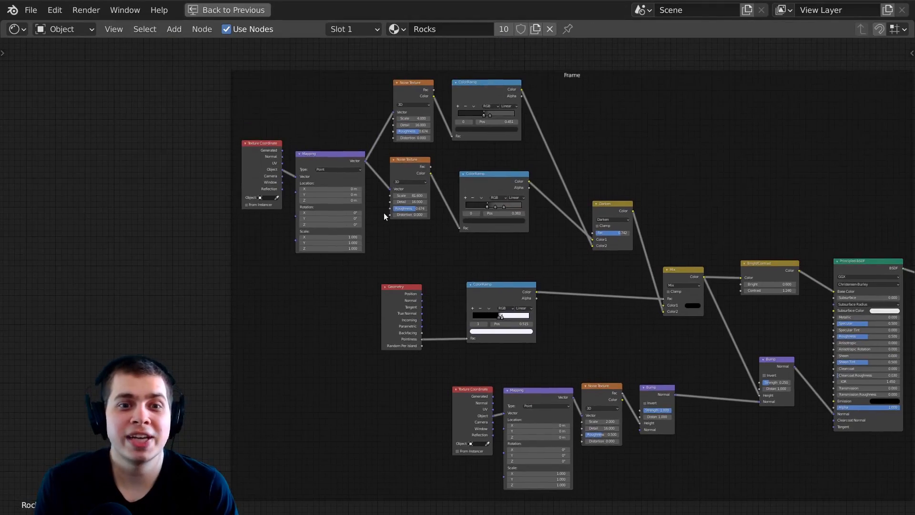
Set the X, Y and Z scale of the copied rock setup's Mapping node to 0.1.
key("ctrl+space")
scroll(424, 245, "up", 4)
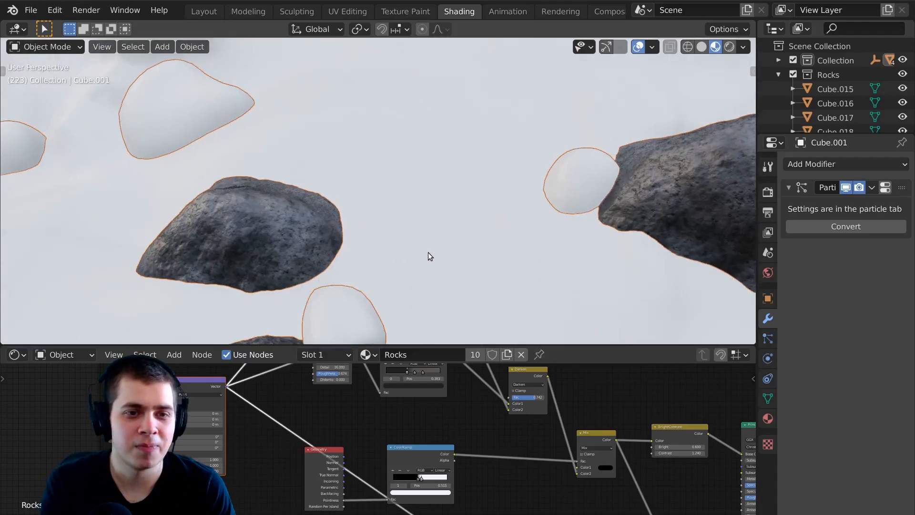
scroll(295, 439, "down", 1)
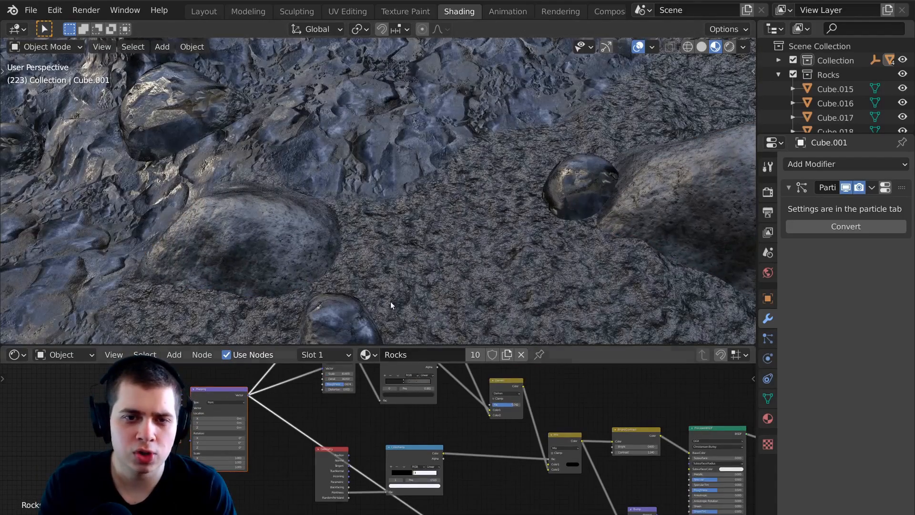
scroll(398, 304, "up", 3)
scroll(292, 455, "up", 3)
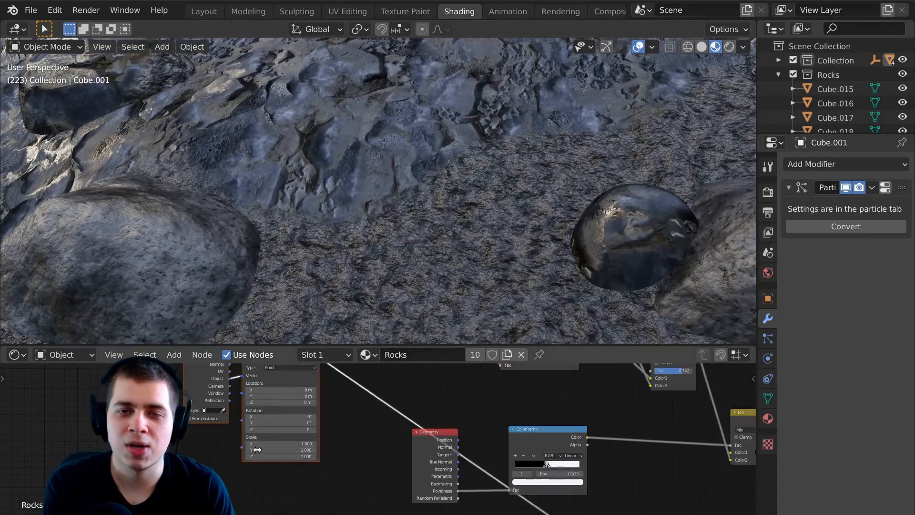
scroll(258, 449, "up", 8)
left_click_drag(239, 441, 264, 465)
type(".1")
key("Return")
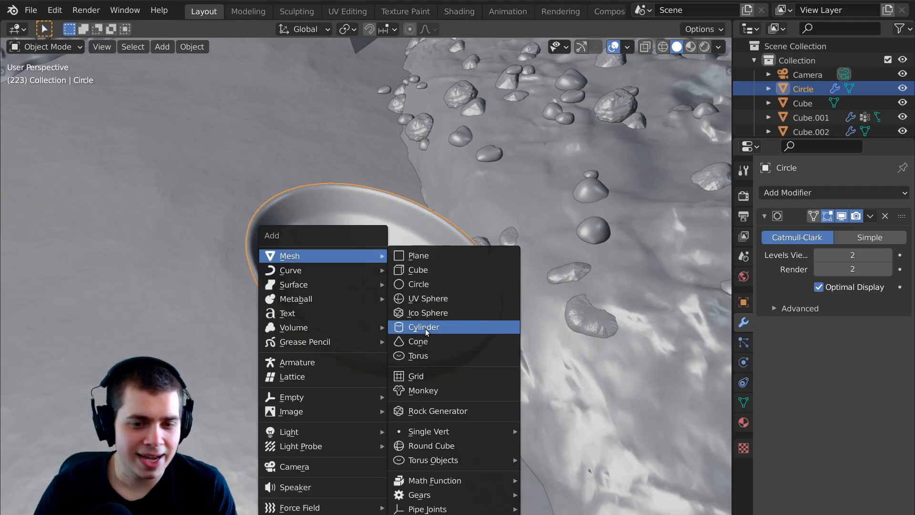
Add a small cylinder, move it onto the boat's rim and rotate it to lie along the edge.
left_click(425, 328)
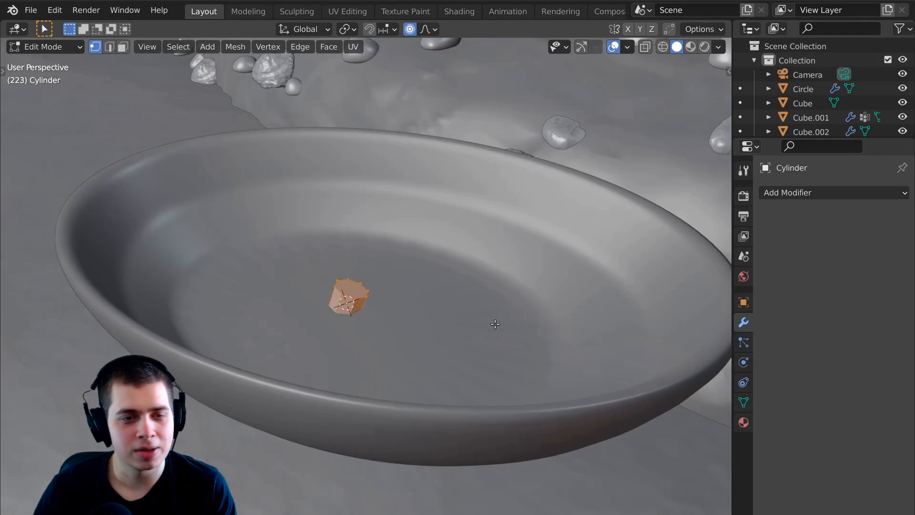
key("g")
left_click(519, 181)
key("r")
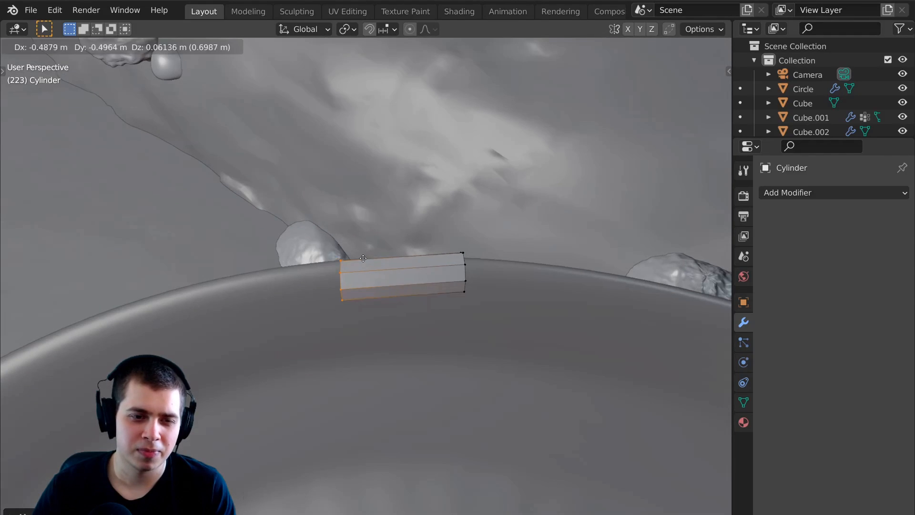
Extrude the cylinder's end repeatedly around the boat's rim, rotating each new segment to follow the curve.
key("r")
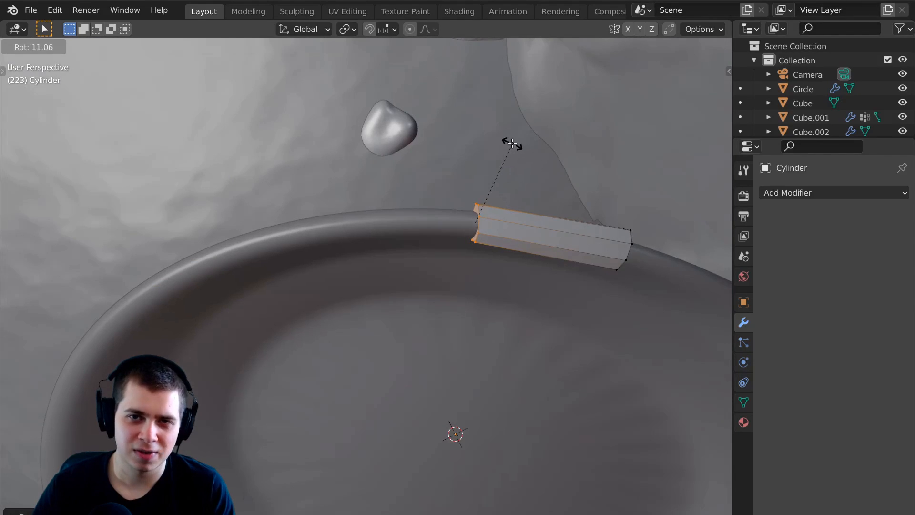
left_click(512, 144)
key("e")
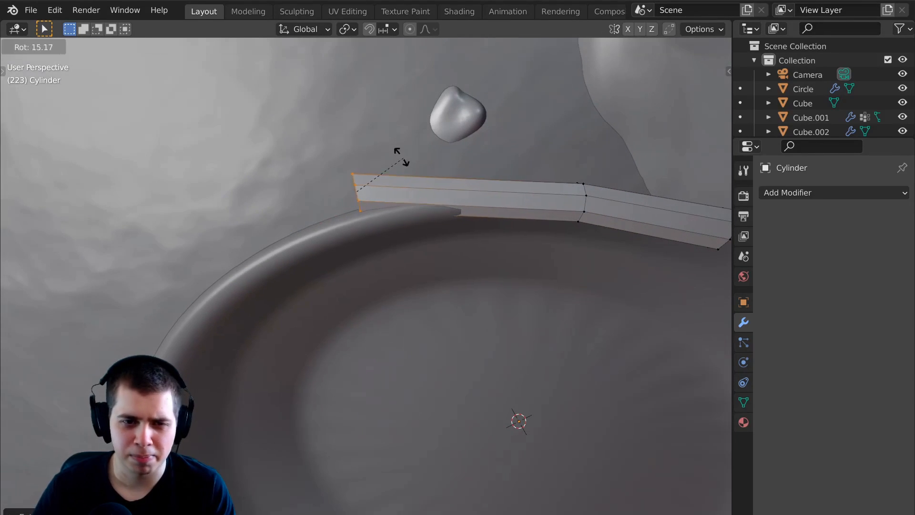
left_click(400, 155)
key("e")
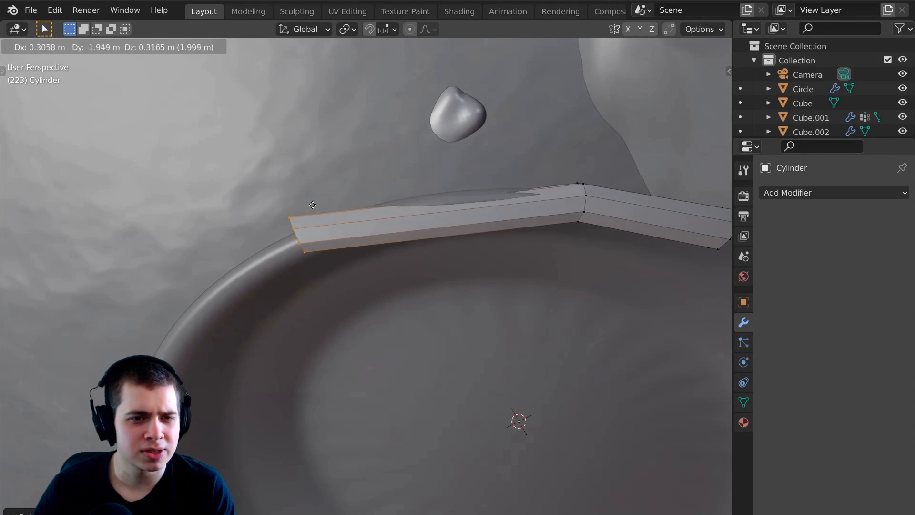
left_click(347, 220)
key("e")
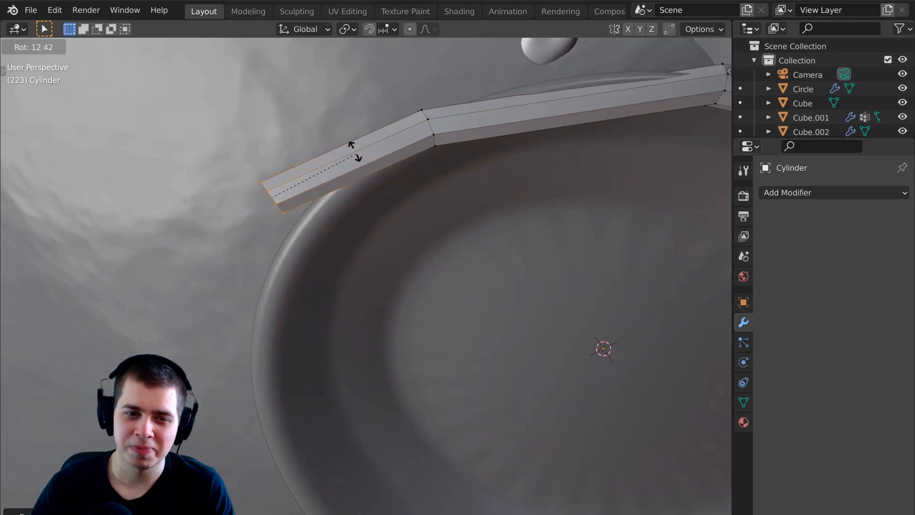
left_click(360, 161)
key("e")
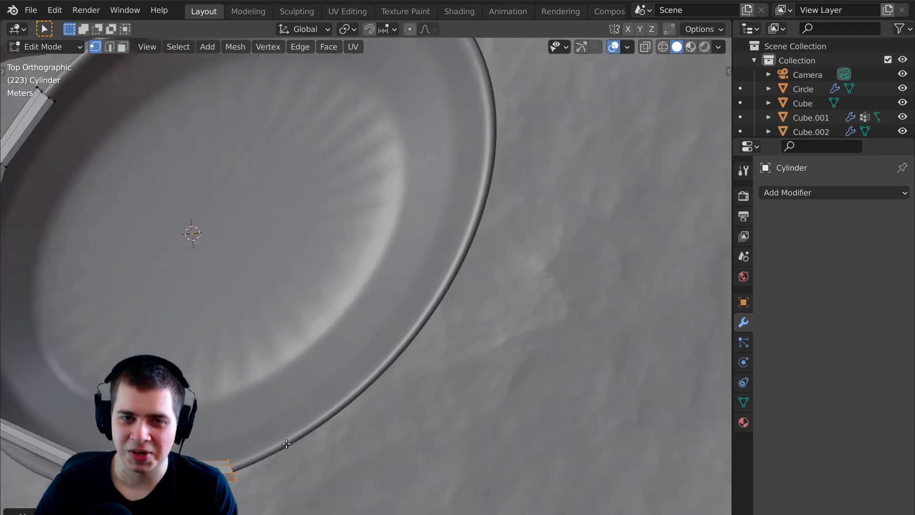
middle_click_drag(440, 363, 421, 378, "shift")
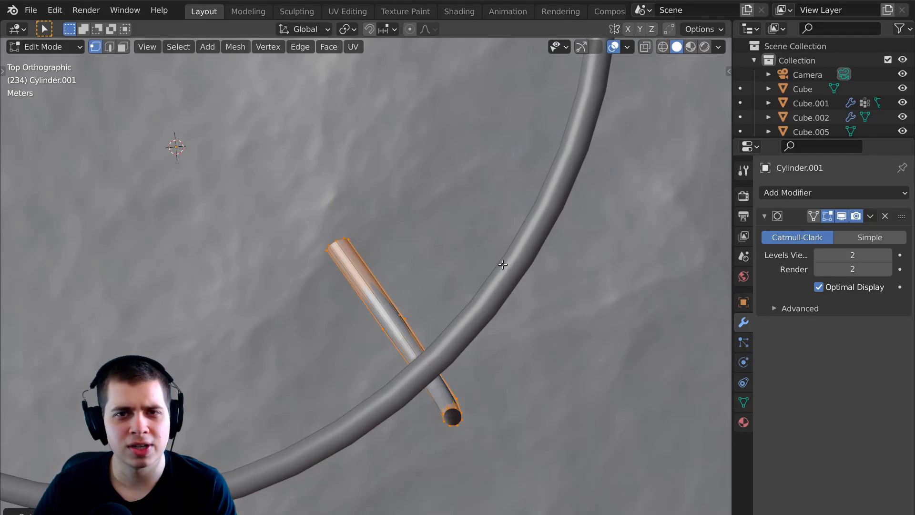
Position the duplicated bent sticks inside the boat as ribs reaching the rim, and adjust the end of one rib.
key("g")
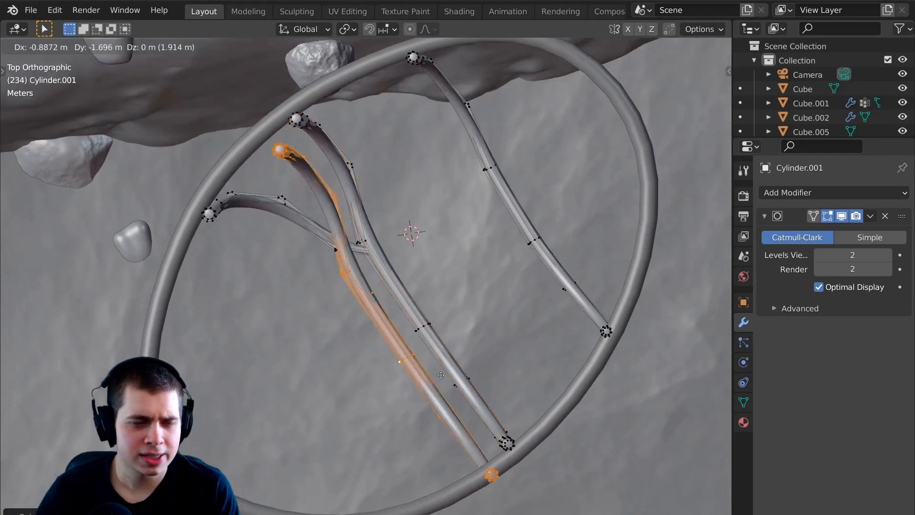
left_click(478, 408)
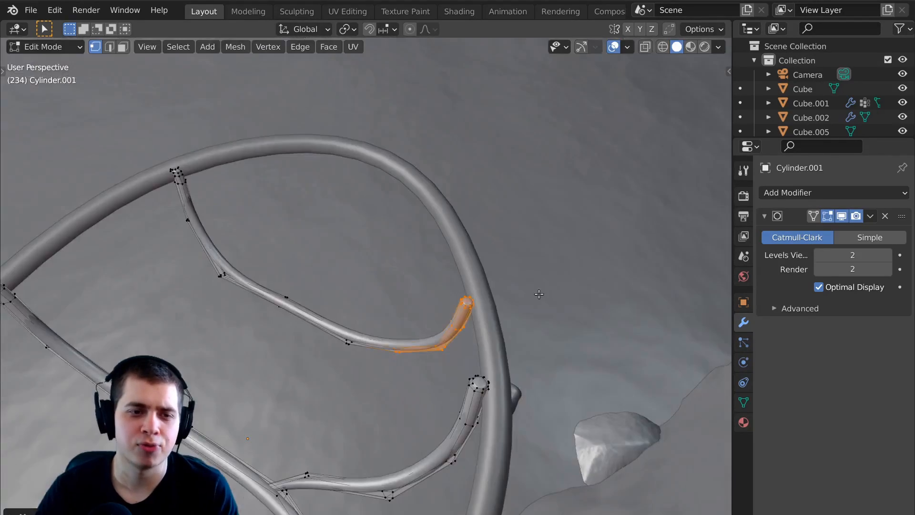
key("g")
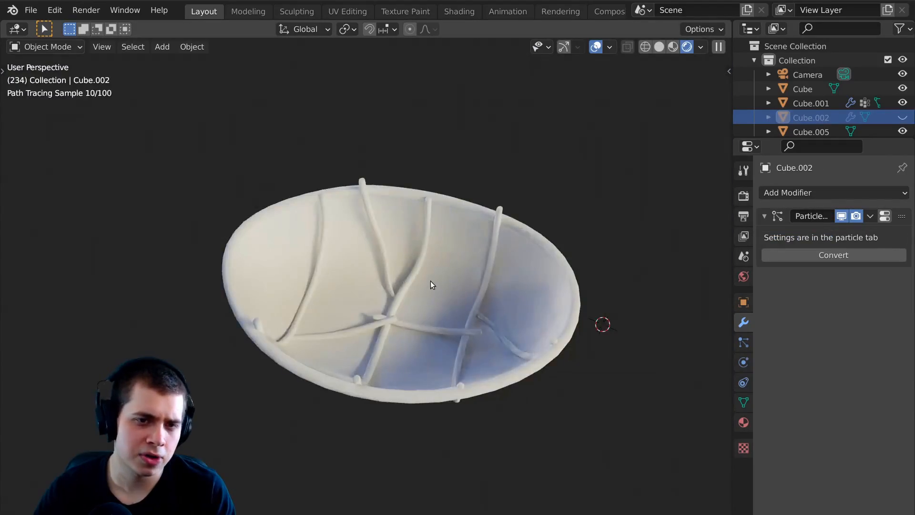
Darken the leather material's base color and tint it towards brown.
mouse_move(431, 284)
middle_mouse_down()
mouse_move(494, 250)
mouse_move(522, 222)
middle_mouse_up()
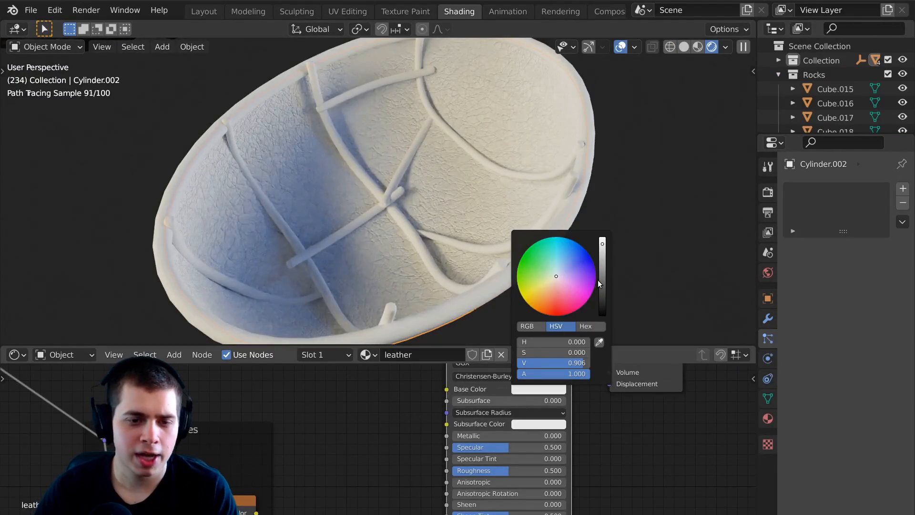
left_click(600, 279)
left_click_drag(538, 285, 551, 296)
Switch to the browser and view the Leather 027 texture page on CC0 Textures.
key("alt+Tab")
left_click_drag(910, 79, 886, 61)
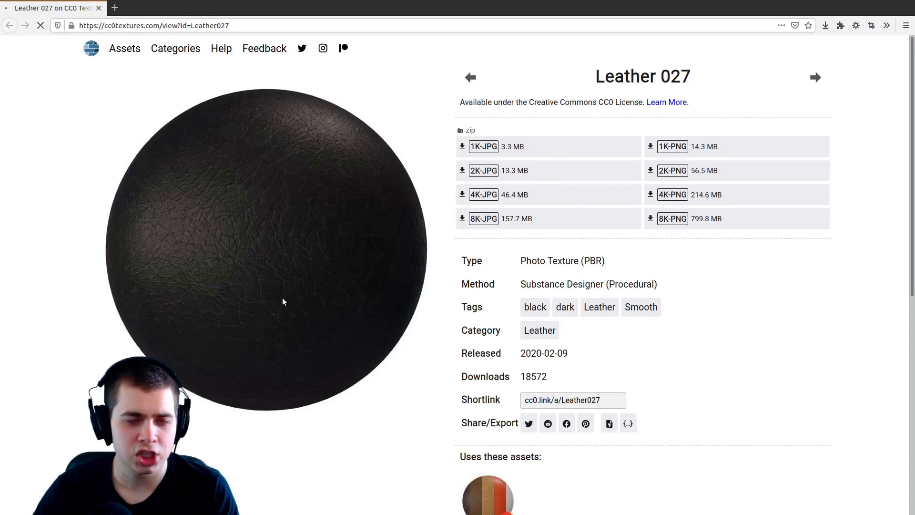
scroll(282, 297, "down", 1)
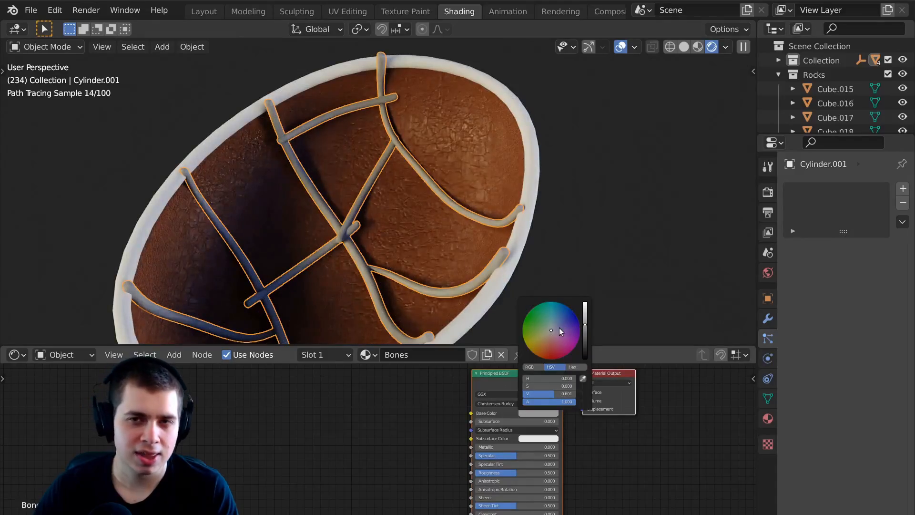
Tint the Bones material's base color beige with hue 0.125 and saturation 0.185, then brighten it and deselect the sticks.
left_click(547, 334)
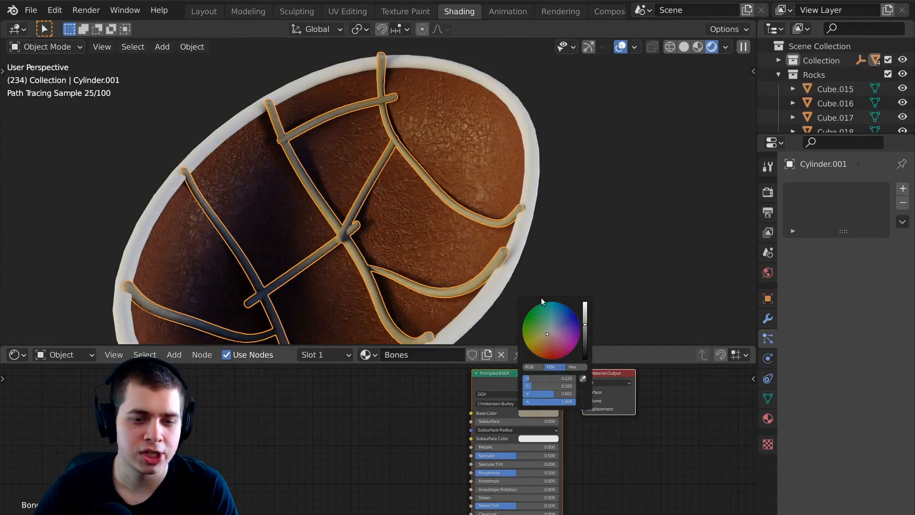
left_click(586, 314)
middle_click_drag(391, 200, 435, 215)
key("alt+a")
scroll(435, 214, "up", 5)
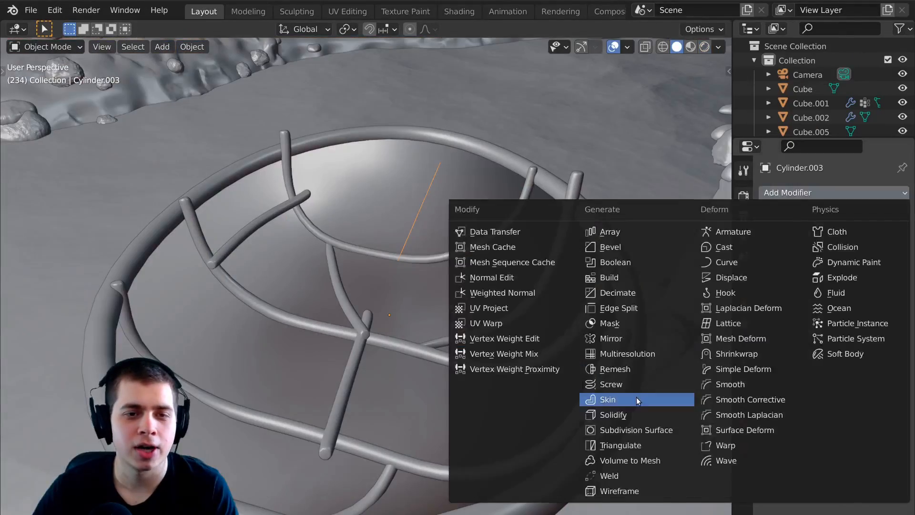
Add a Skin modifier to the single rope edge inside the boat and start scaling its geometry in edit mode.
left_click(636, 397)
middle_click_drag(547, 288, 567, 286)
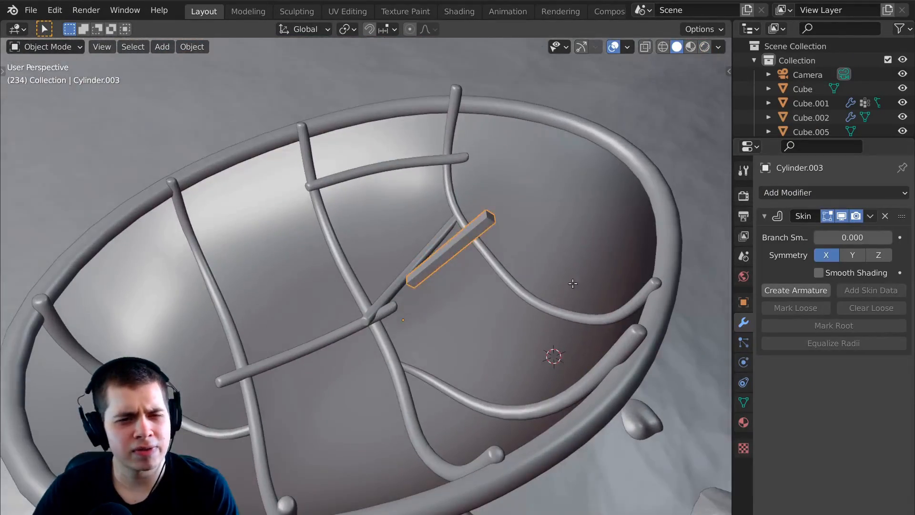
key("Tab")
key("s")
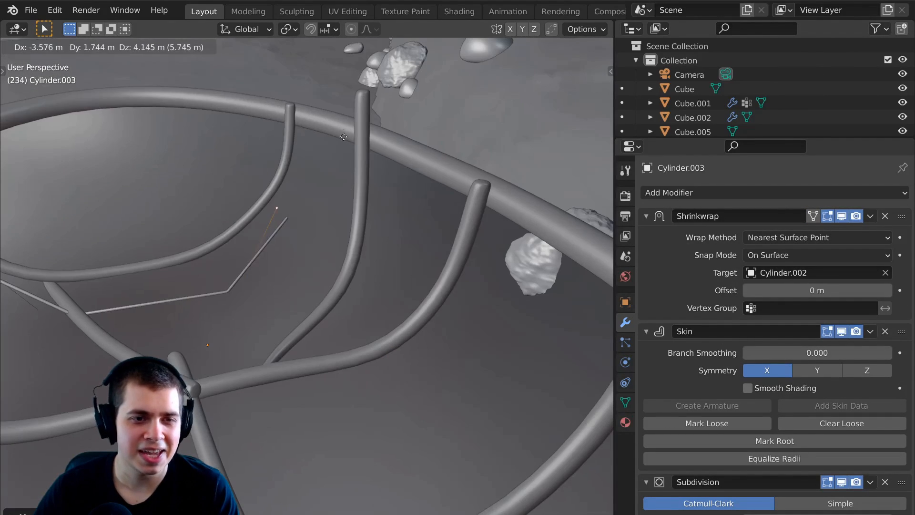
Place the rope's end vertex near the boat's rim to continue the strand across the inner surface.
left_click(343, 137)
middle_click_drag(343, 137, 308, 304)
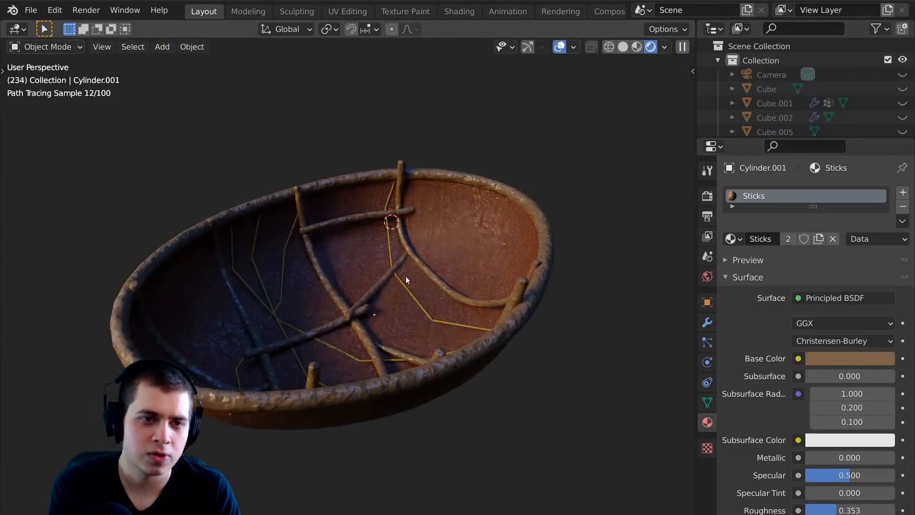
scroll(406, 279, "up", 5)
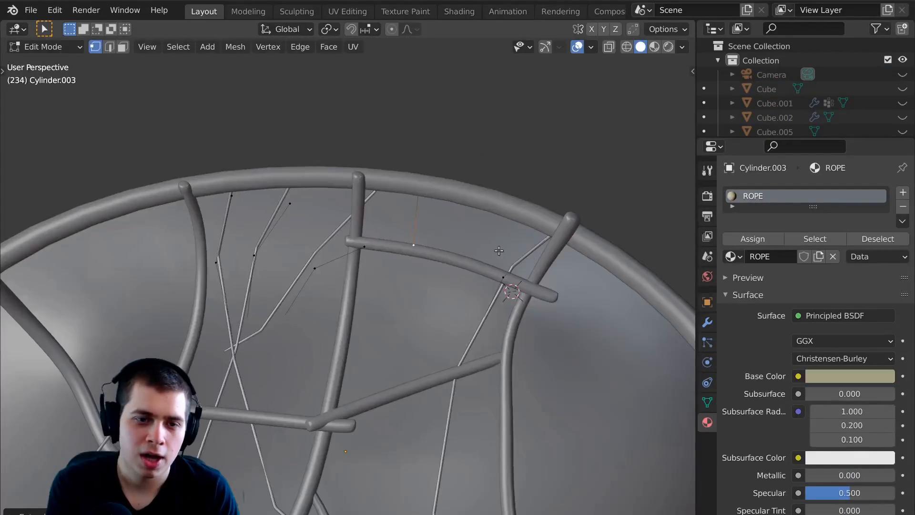
Delete the selected part of the rope strand near the boat's rim.
key("Tab")
key("Tab")
key("x")
left_click(467, 205)
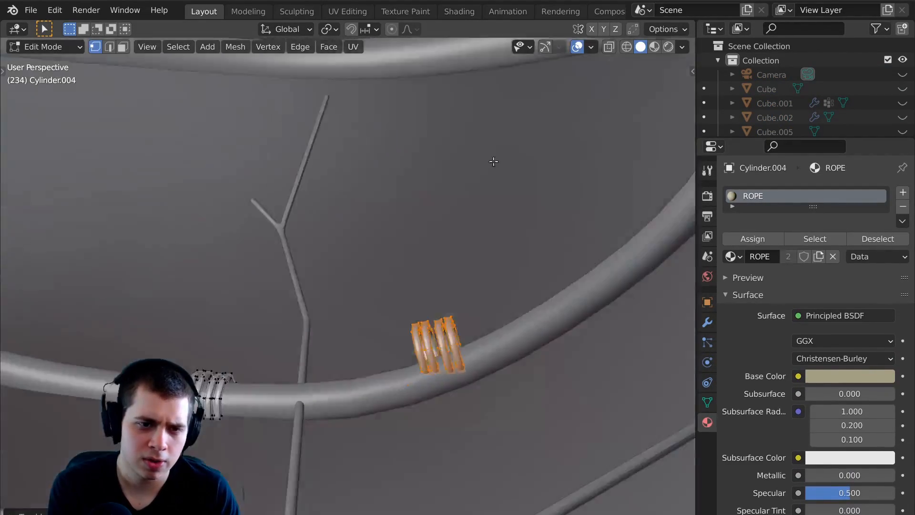
Move, rotate and scale the duplicated rope windings so they wrap around the sticks where the thin strands meet them.
key("g")
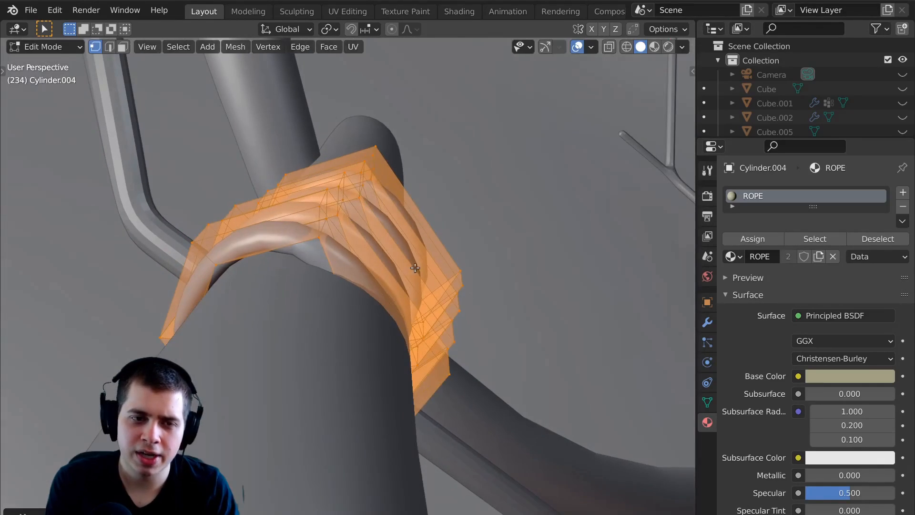
key("g")
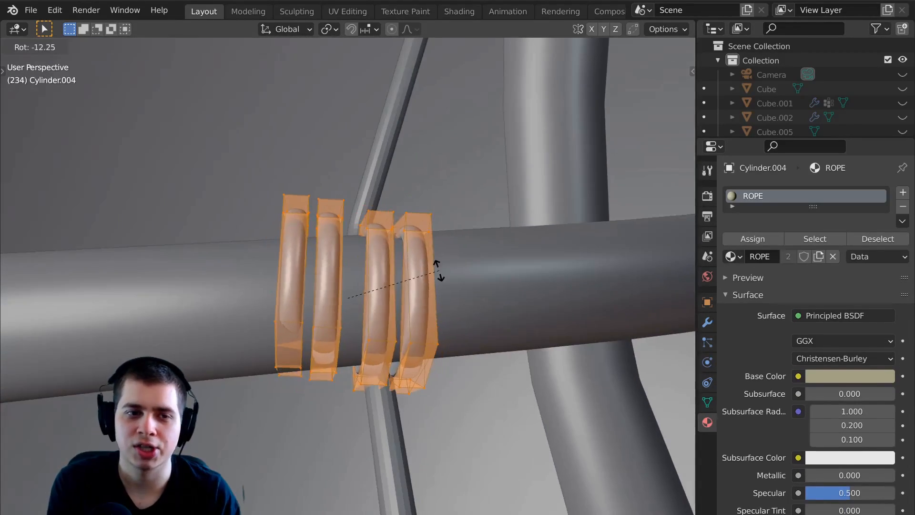
key("s")
key("g")
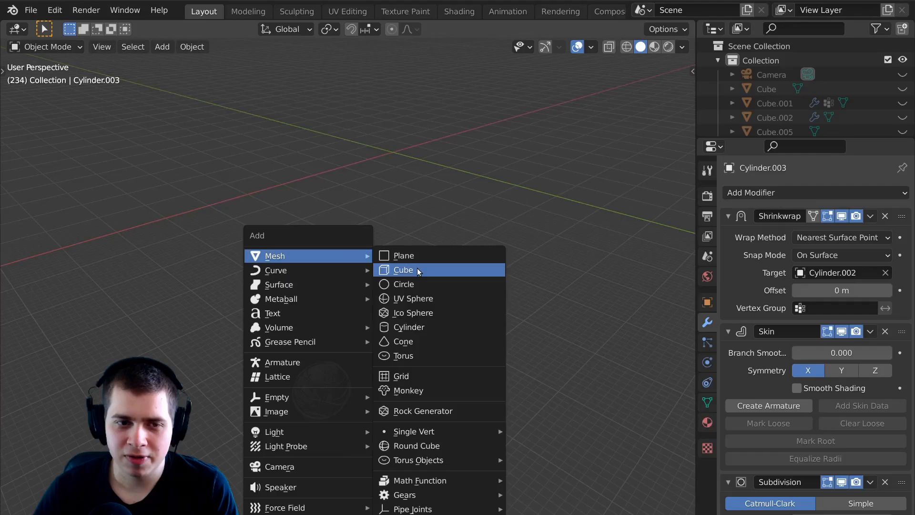
Add a cube, move it clear above the boat and open its mesh for editing.
left_click(416, 267)
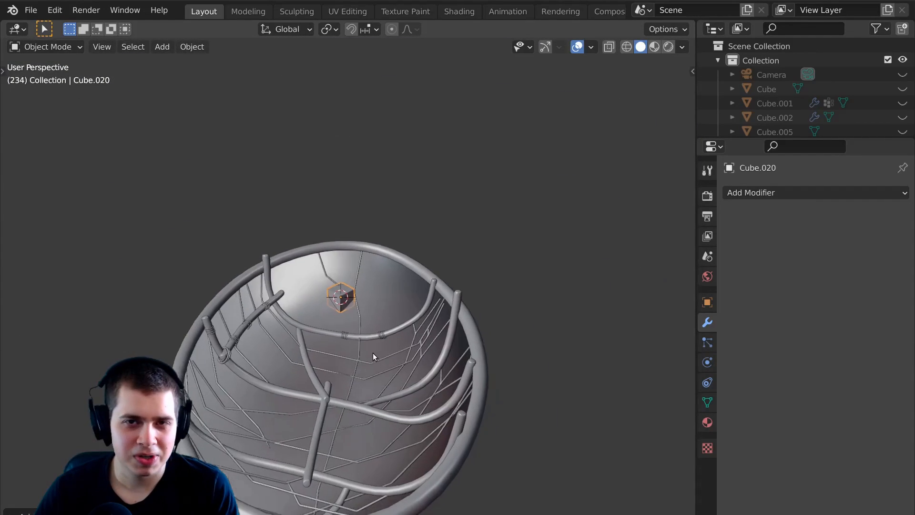
middle_click_drag(372, 353, 378, 372)
key("g")
left_click(388, 227)
key("Tab")
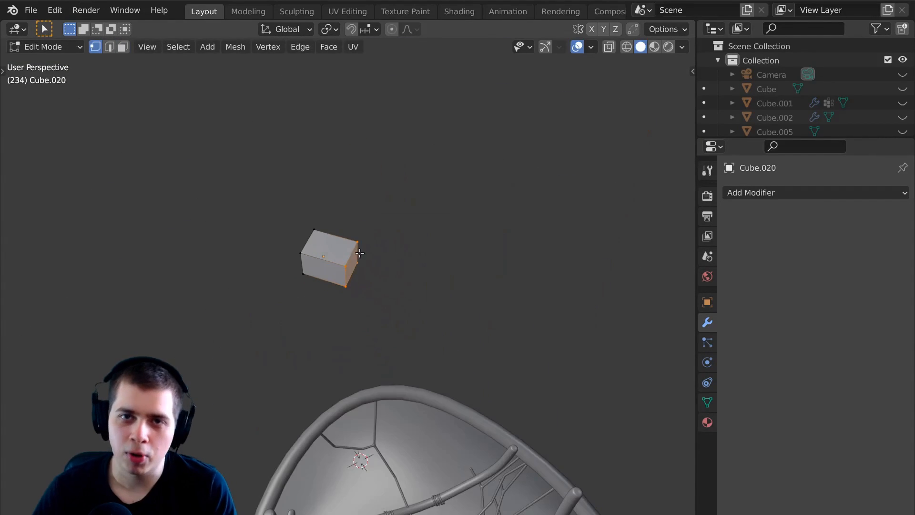
Extrude and shape the cube into a bone with forked, flared ends and smooth it with a level 1 subdivision.
key("g")
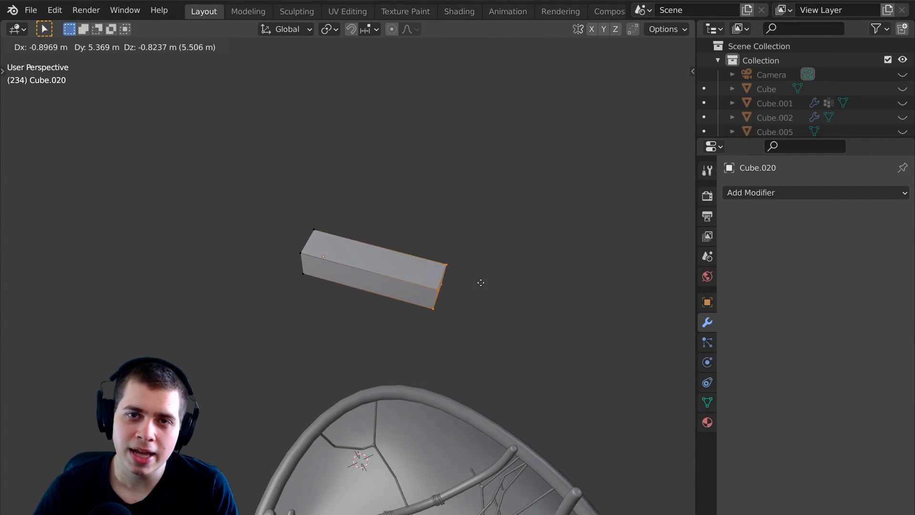
key("e")
key("r")
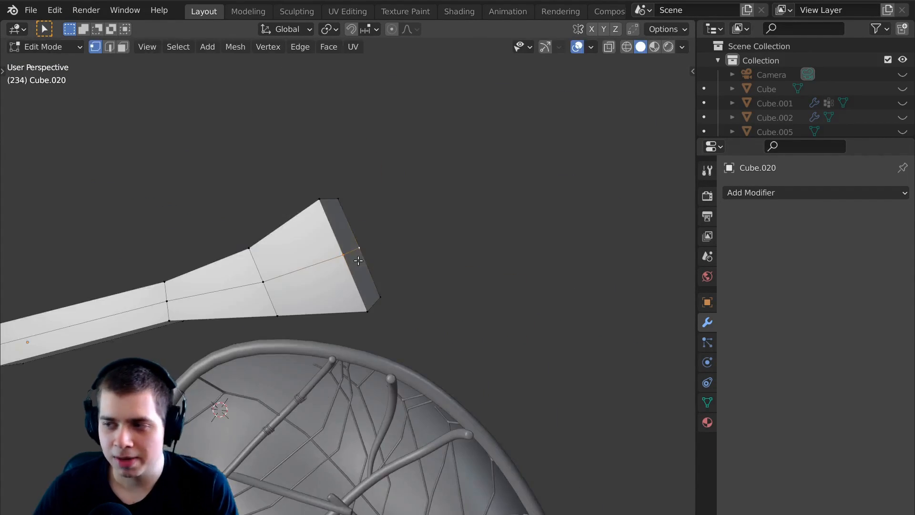
key("g")
left_click(401, 262)
key("e")
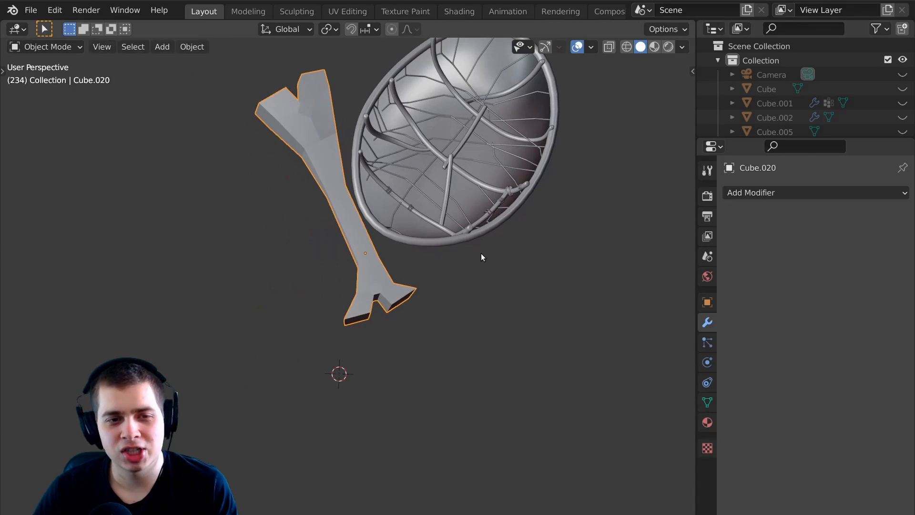
key("ctrl+1")
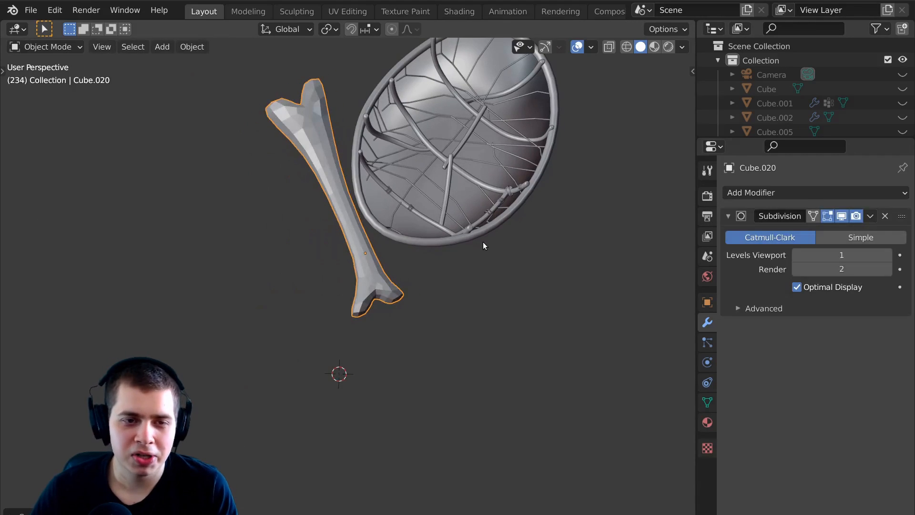
right_click(471, 222)
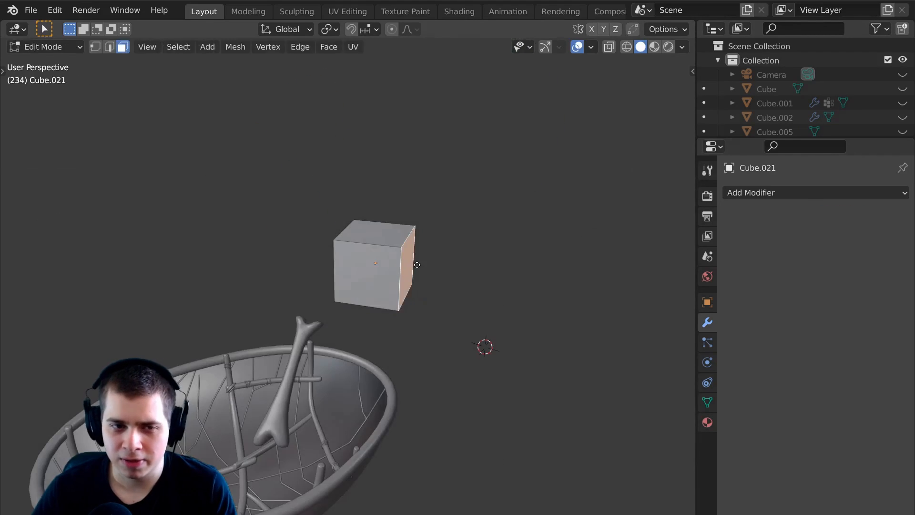
Extrude and taper a second cube into a long bone with a split end and give it a level 2 subdivision.
key("g")
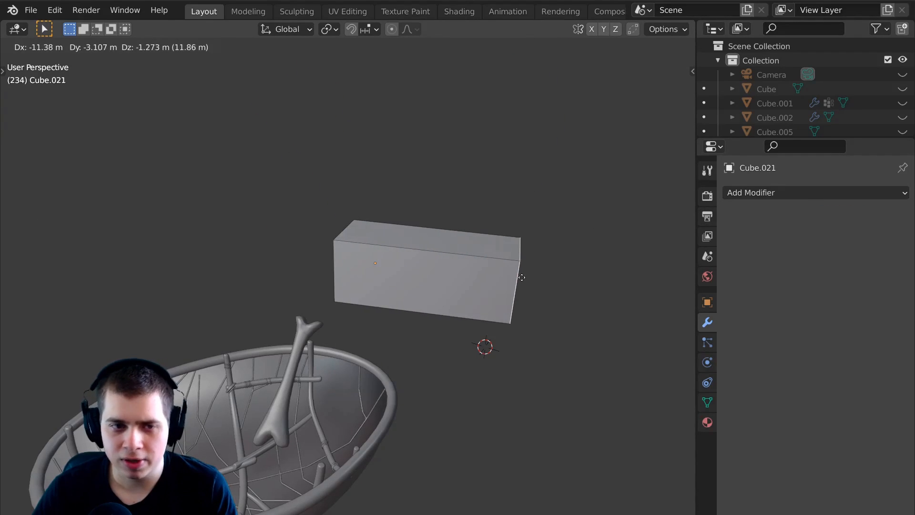
left_click(590, 296)
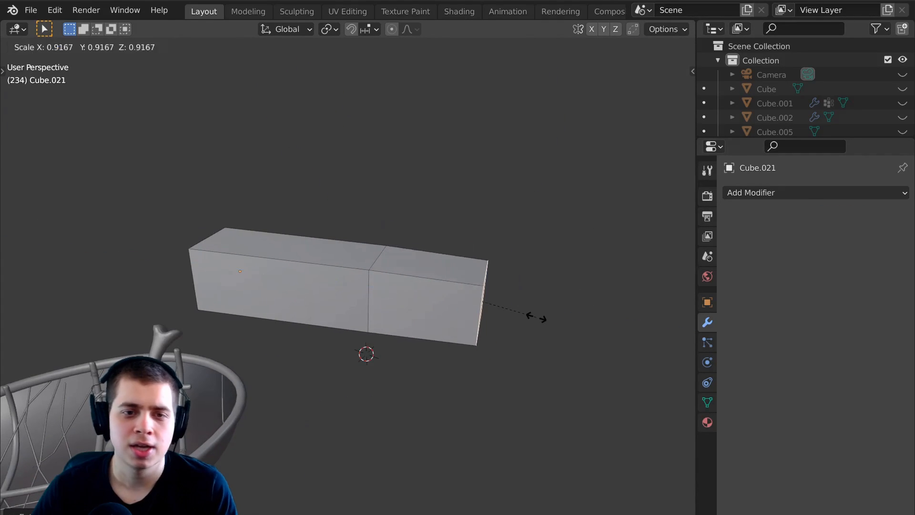
left_click(534, 324)
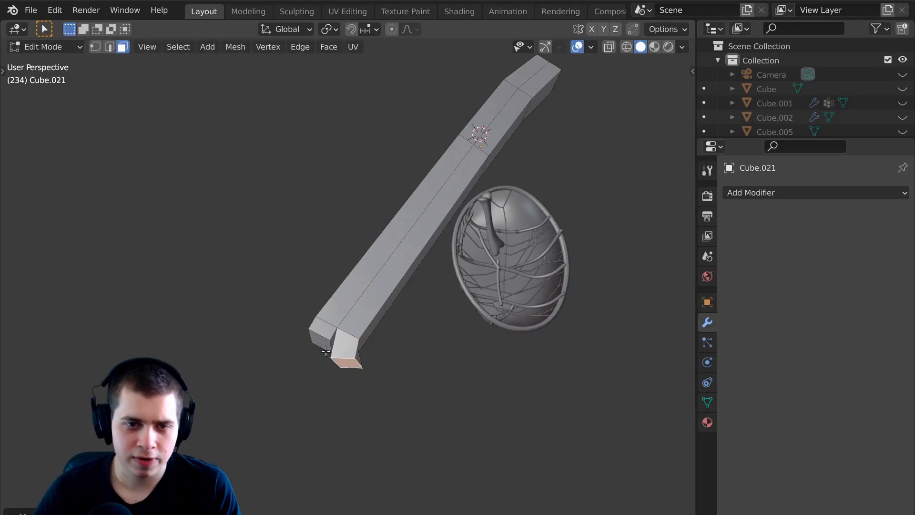
key("r")
left_click(358, 370)
key("Tab")
key("ctrl+2")
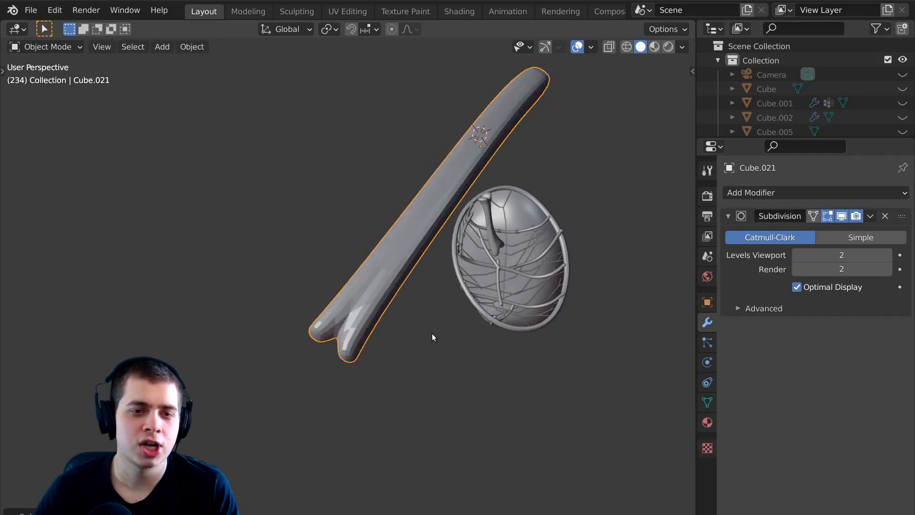
Move the short bone against the boat's inner side and rotate and move the long bone across the boat's interior.
middle_click_drag(432, 333, 467, 207)
key("g")
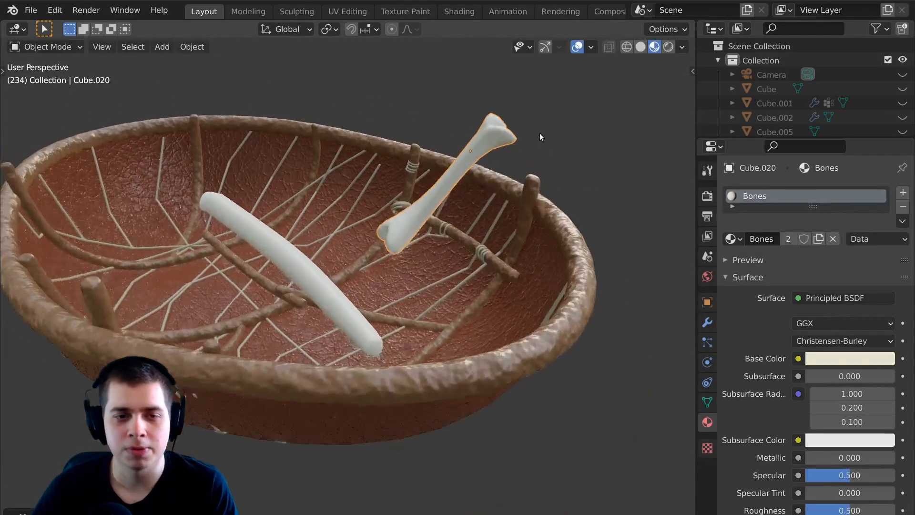
key("g")
left_click(563, 217)
middle_click_drag(563, 217, 409, 320)
left_click(294, 272)
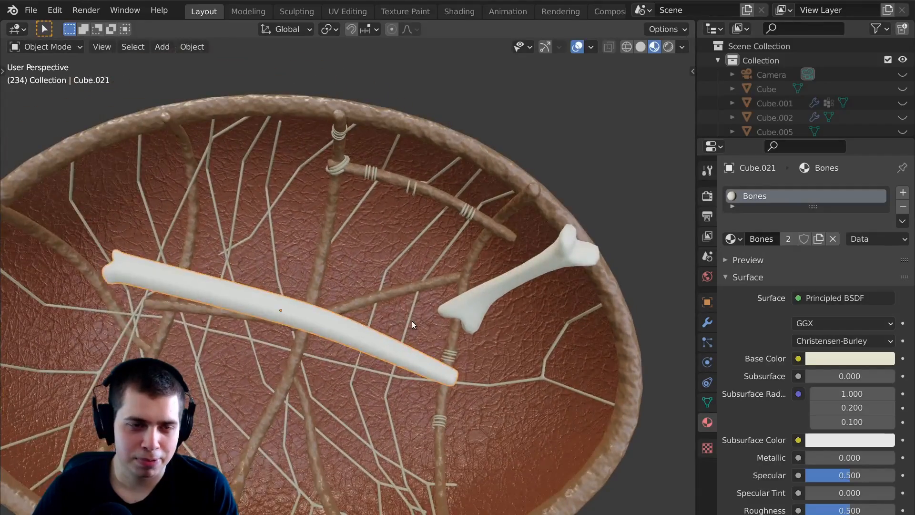
key("r")
left_click(401, 270)
key("g")
left_click(384, 244)
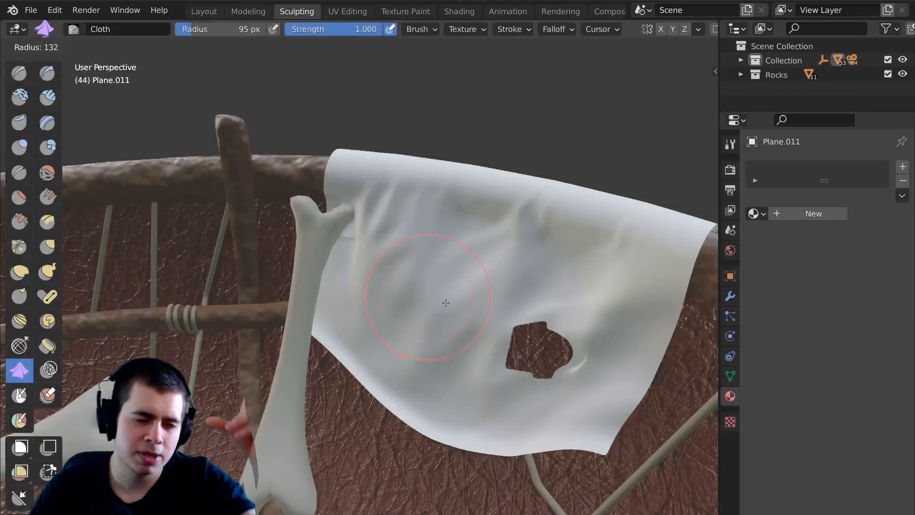
Set the Cloth brush radius to 132 px and pull a fold downward in the cloth hanging over the boat's rim.
left_click(446, 303)
scroll(453, 295, "up", 2)
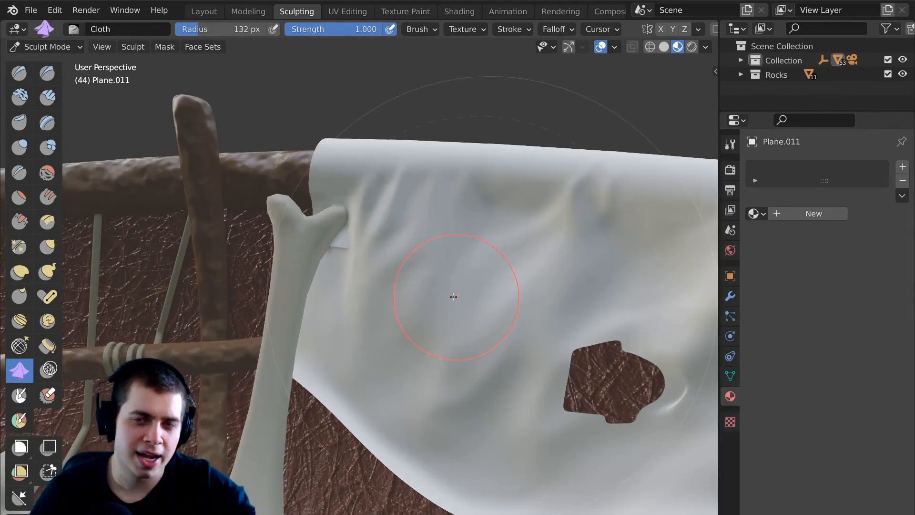
left_click_drag(440, 296, 438, 389)
Resize the Cloth brush to 188 px for the cloth's lower edge and to 149 px for the area above its hole.
scroll(429, 327, "down", 5)
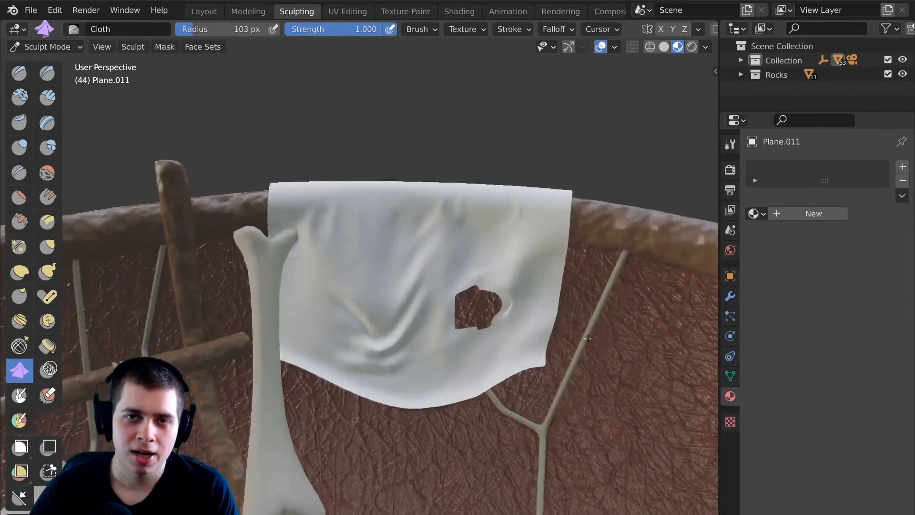
middle_click_drag(464, 369, 499, 422)
key("f")
left_click(498, 422)
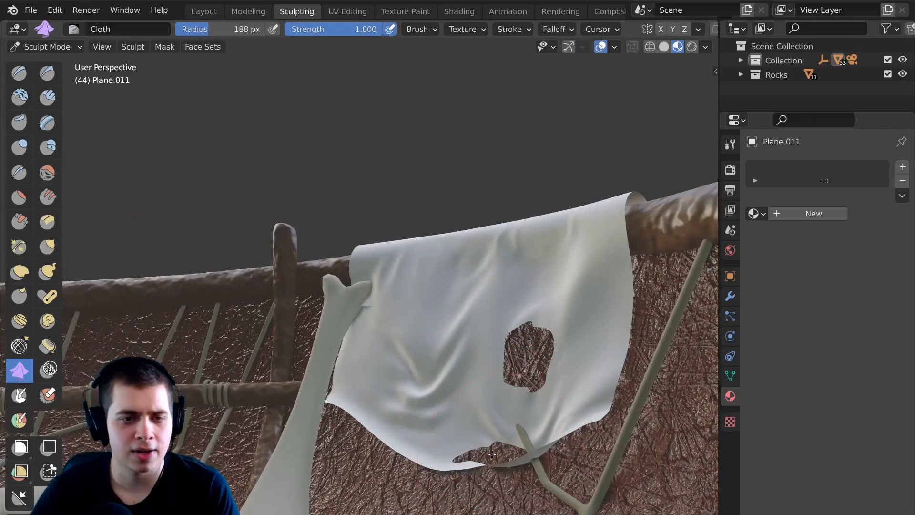
middle_click_drag(490, 454, 525, 486)
mouse_move(475, 415)
middle_mouse_down()
mouse_move(474, 281)
mouse_move(571, 252)
mouse_move(565, 232)
middle_mouse_up()
key("f")
left_click(552, 265)
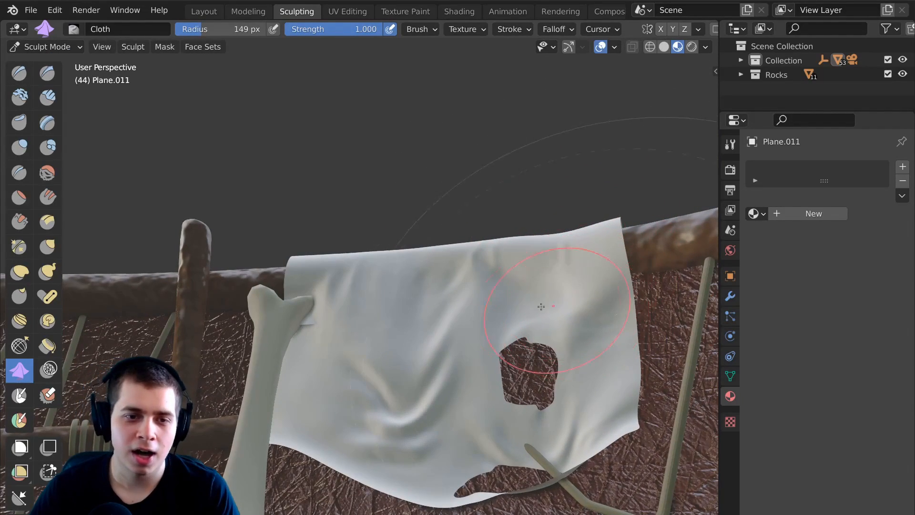
left_click_drag(419, 376, 350, 363)
key("f")
left_click(340, 363)
key("ctrl+z")
key("ctrl+z")
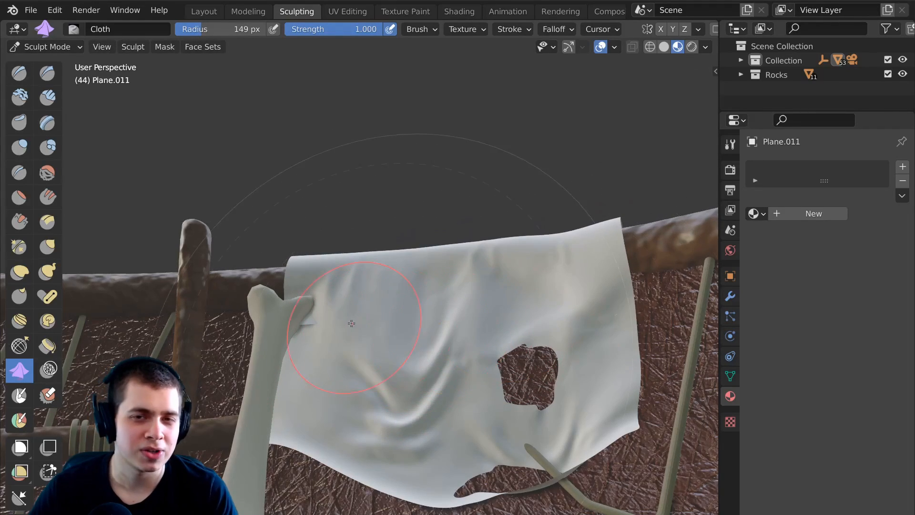
Resize the Cloth brush and sculpt a diagonal fold into the cloth on the side next to the bone.
key("f")
left_click(342, 390)
left_click_drag(350, 316, 419, 362)
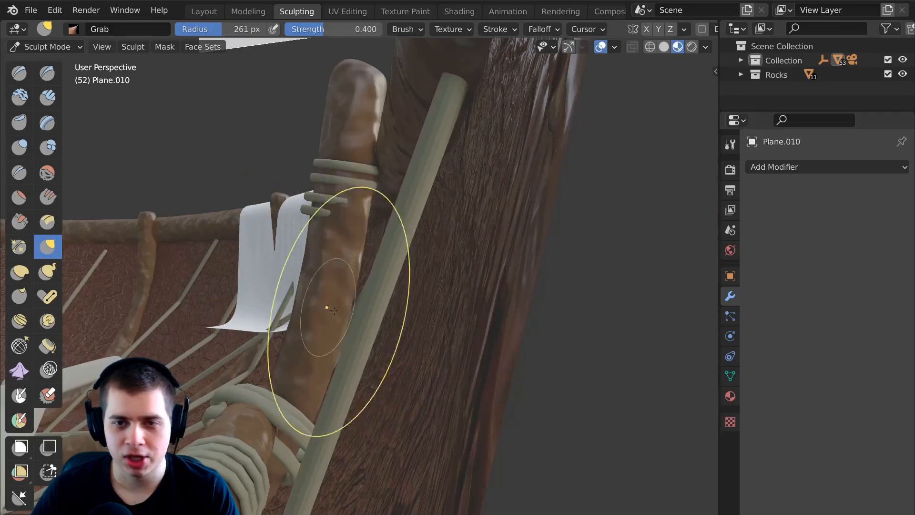
middle_click_drag(334, 310, 302, 311)
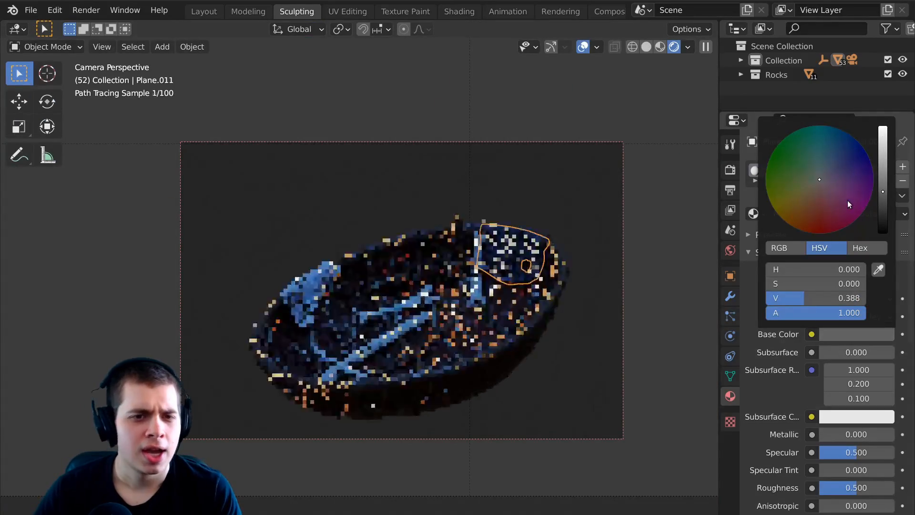
Give the cloth with the hole a brown base color and assign its Cloth material to the other hanging cloth.
mouse_move(848, 200)
left_mouse_down()
mouse_move(300, 271)
mouse_move(311, 282)
left_mouse_up()
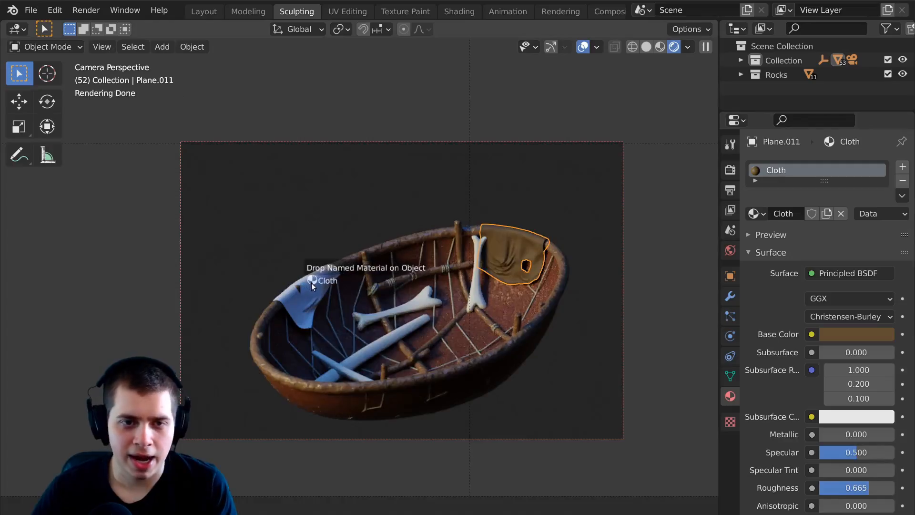
left_click_drag(311, 282, 311, 282)
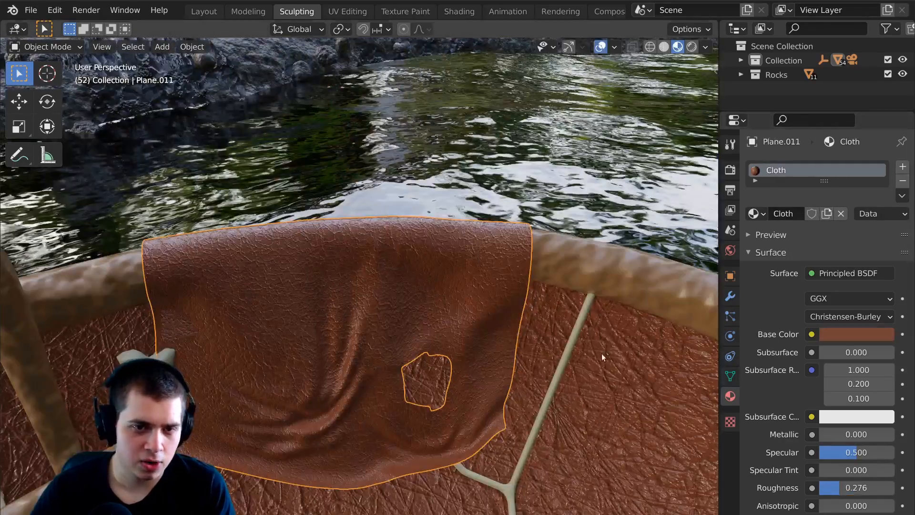
middle_click_drag(601, 353, 459, 236)
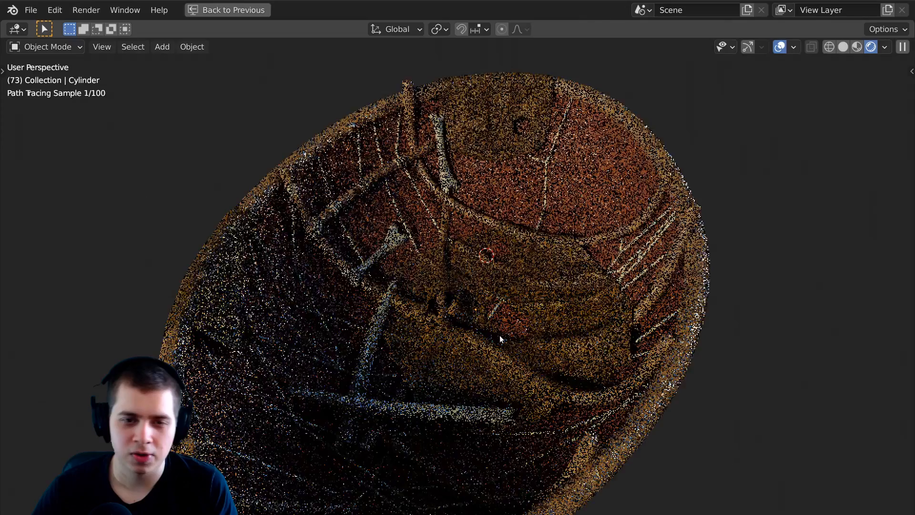
middle_click_drag(499, 335, 547, 317)
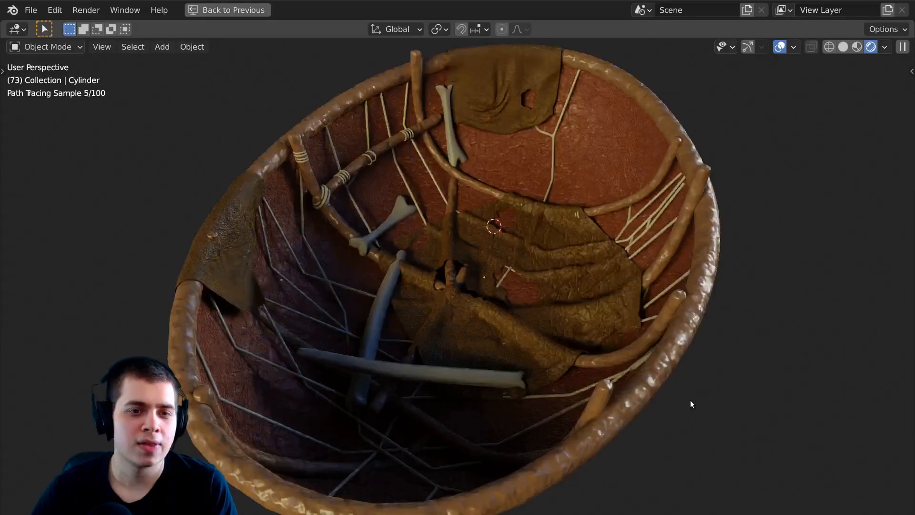
scroll(690, 403, "down", 1)
scroll(690, 403, "down", 2)
middle_click_drag(564, 360, 524, 367)
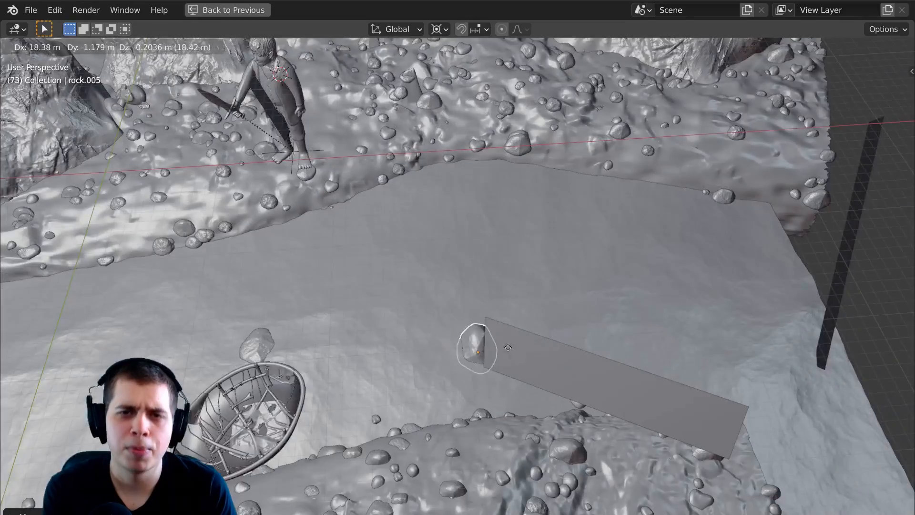
Position a rock in the water between the two banks and move a large rock away from the standing figure's shore.
left_click(477, 347)
middle_click_drag(477, 348, 567, 317)
key("g")
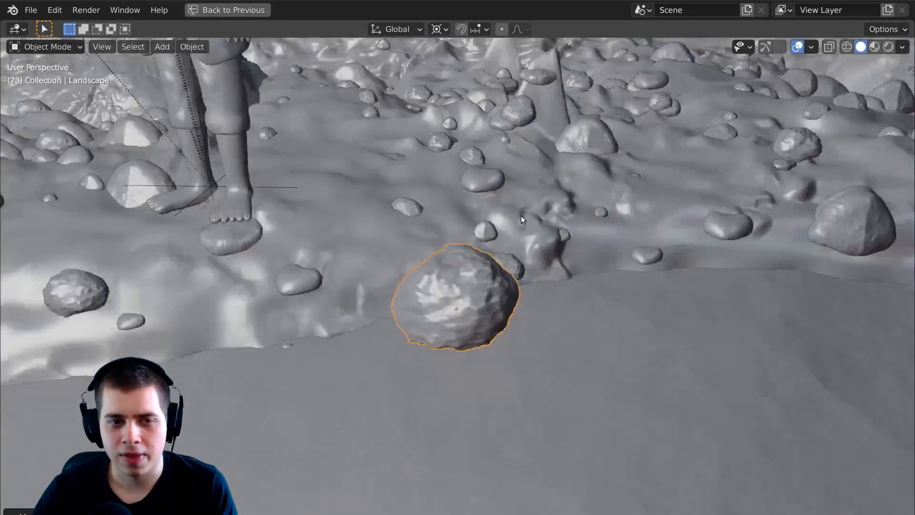
middle_click_drag(522, 216, 598, 173)
key("g")
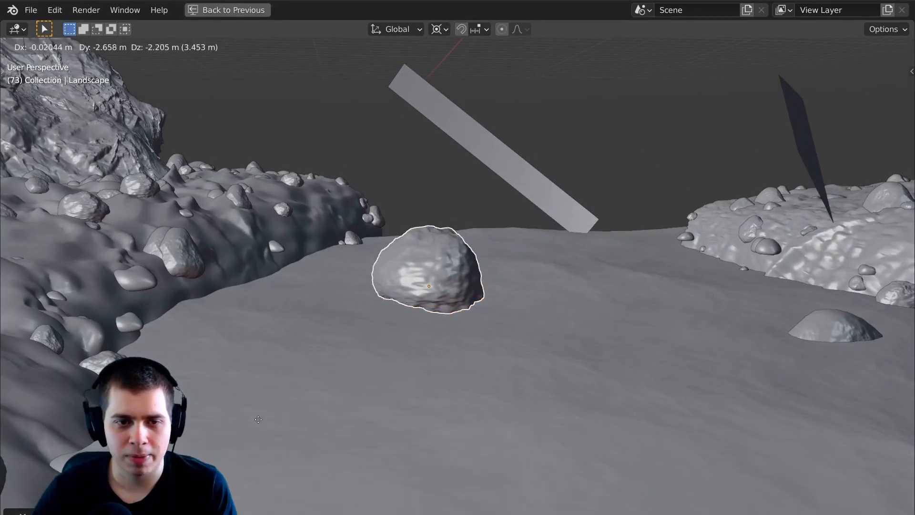
left_click(580, 195)
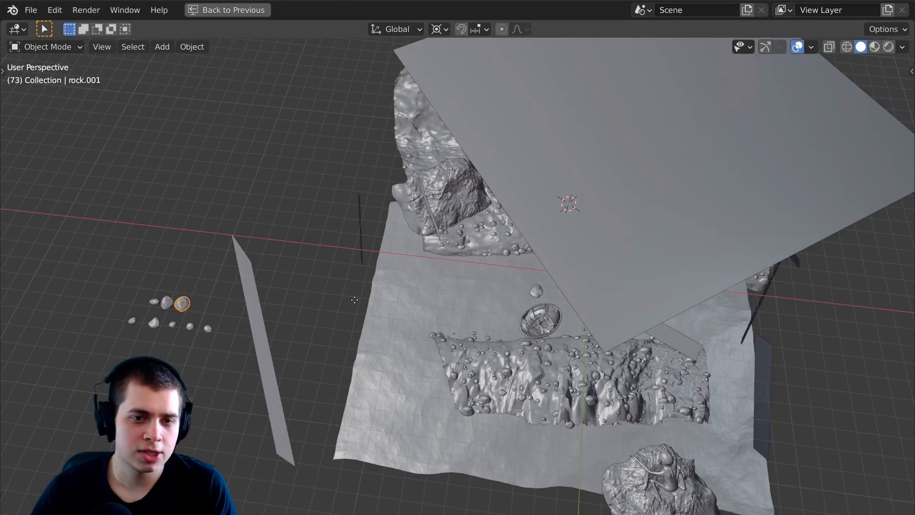
Move one of the spare rocks outside the scene into the cave and reposition a rock at the water's edge.
key("g")
left_click(572, 281)
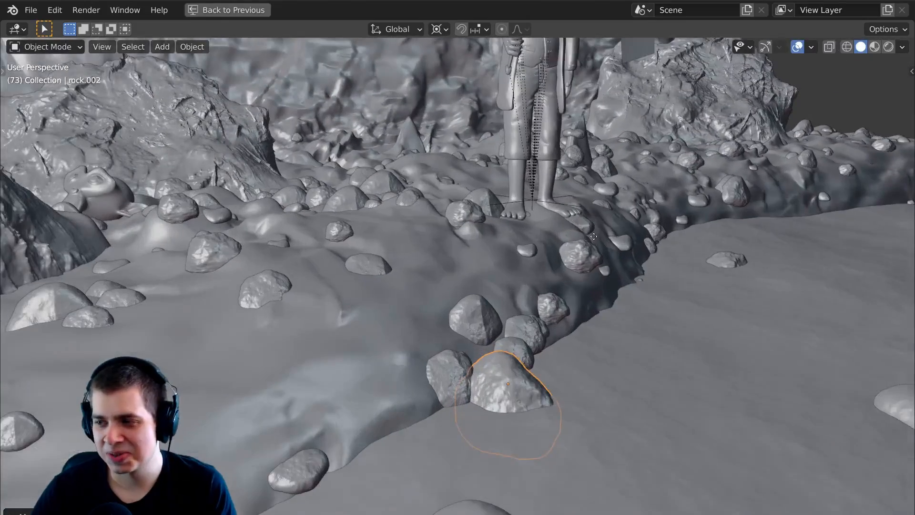
key("g")
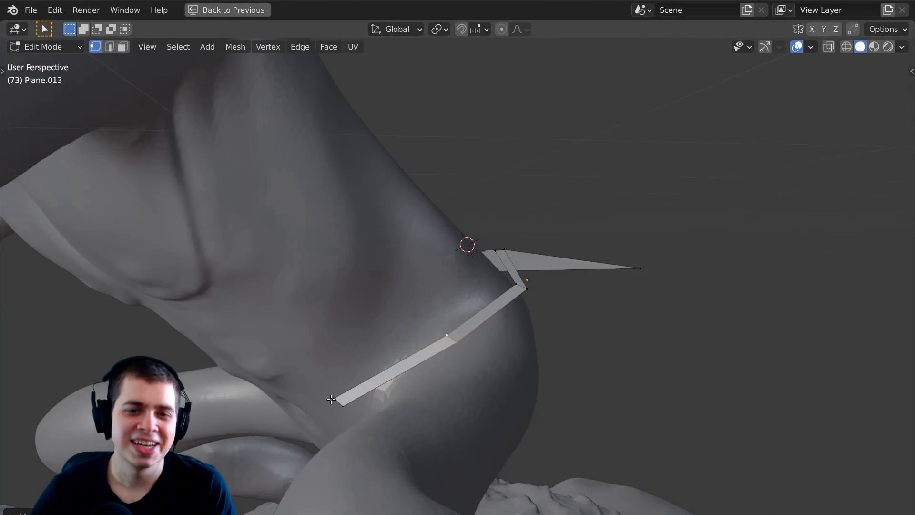
Extrude the loincloth's waist strip around Gollum's hips and add six loop cuts across the rear flap.
middle_click_drag(351, 412, 529, 373)
key("e")
left_click(400, 446)
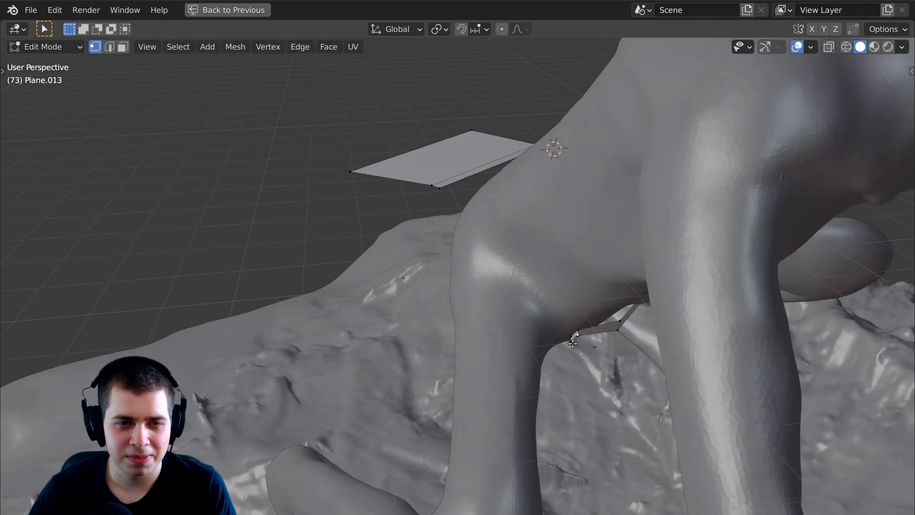
key("g")
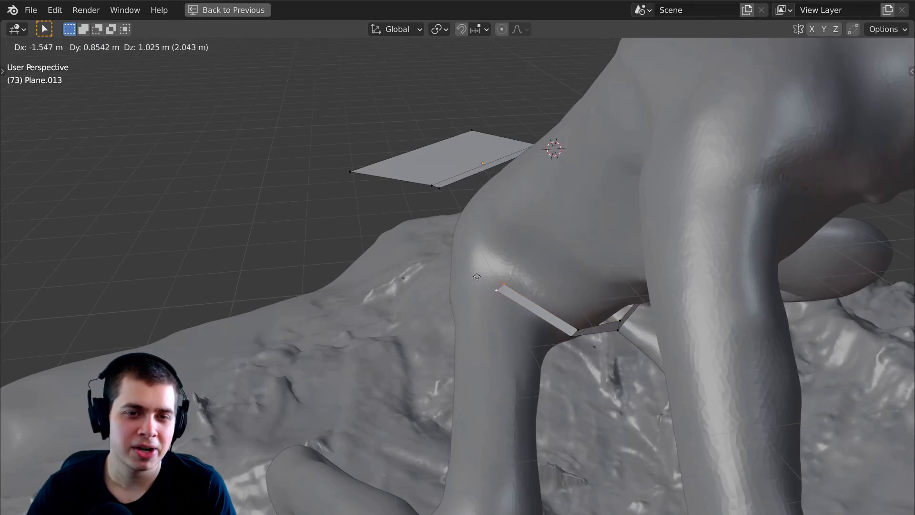
key("ctrl+r")
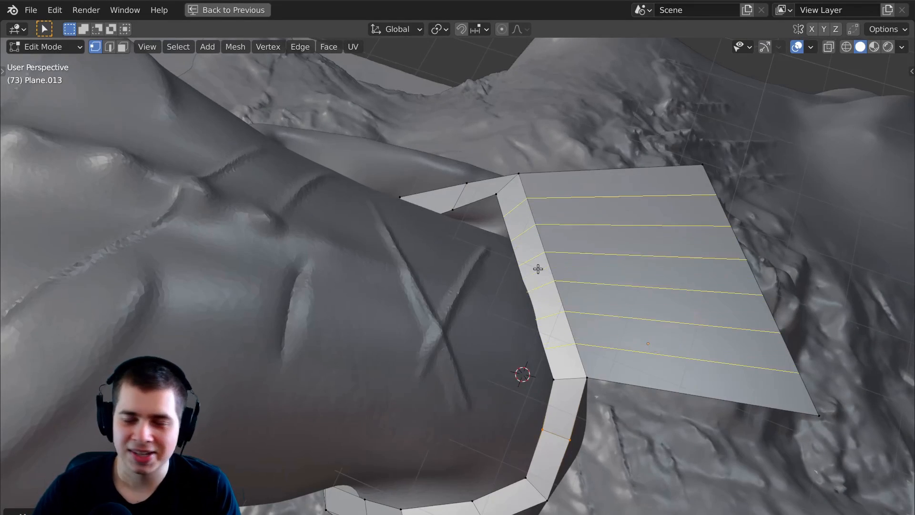
left_click(538, 268)
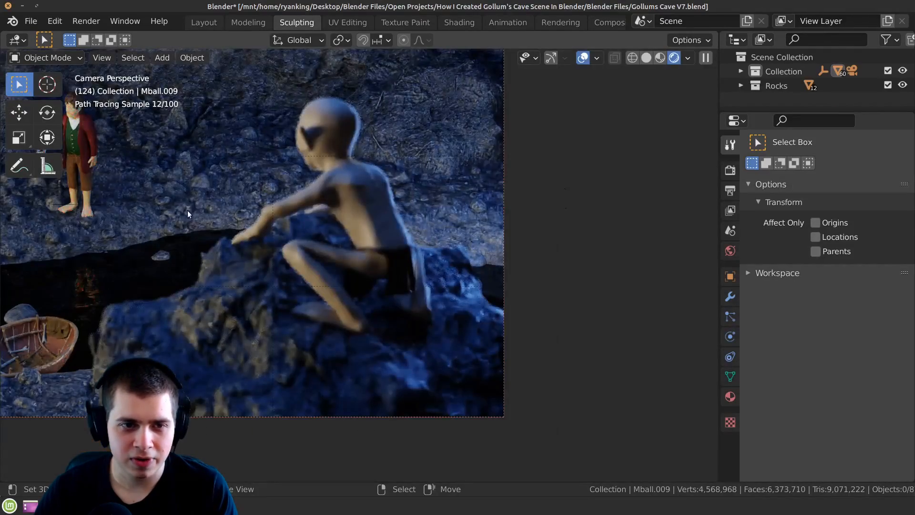
Add a hair particle system to the standing figure's legs and feet.
scroll(187, 210, "down", 2)
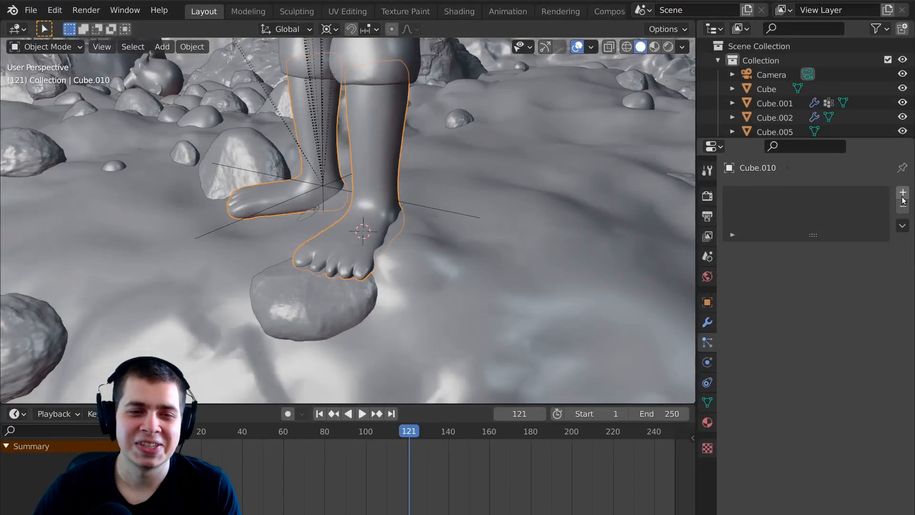
left_click(903, 192)
left_click(852, 273)
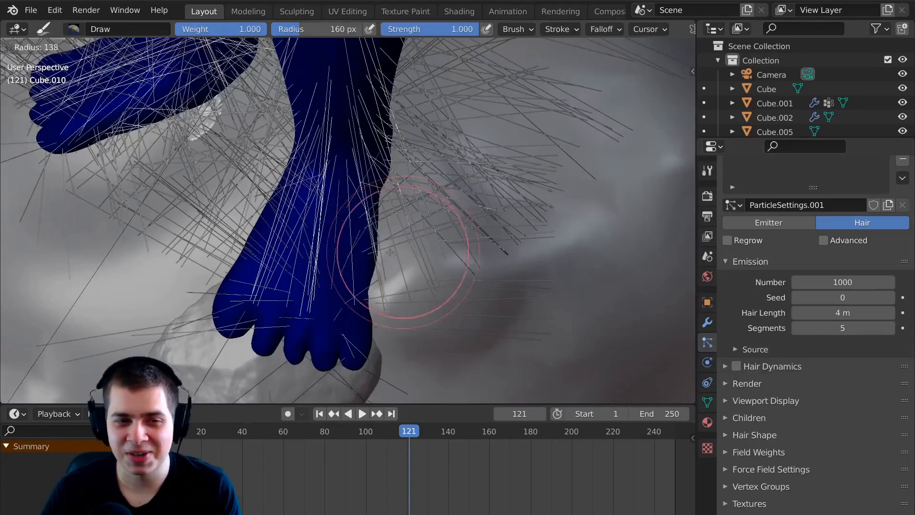
Paint full hair weight onto the top of the standing figure's foot and switch the viewport to solid shading.
left_click(262, 256)
middle_click_drag(262, 255, 341, 280)
left_click_drag(341, 280, 328, 199)
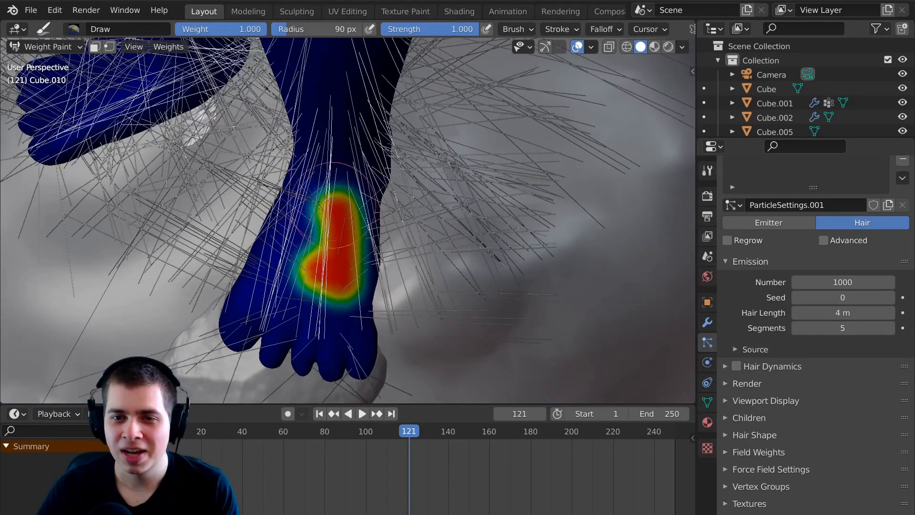
left_click_drag(292, 270, 267, 305)
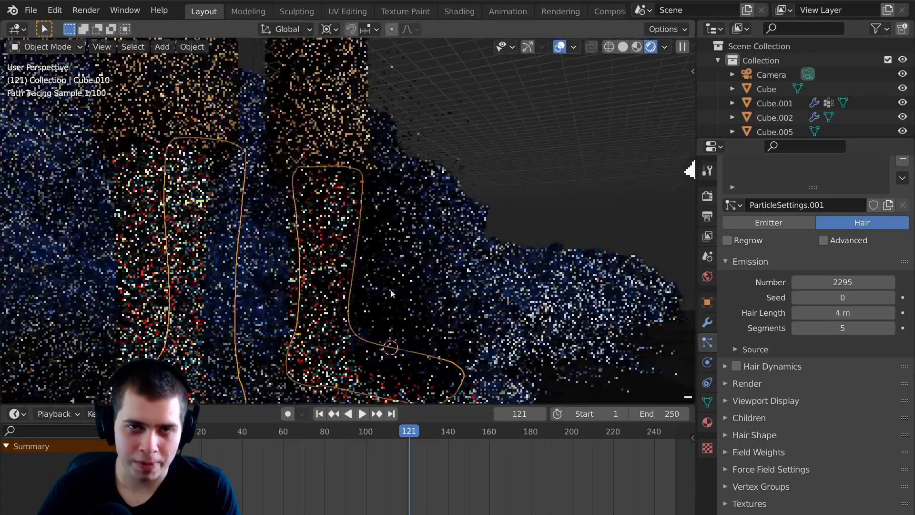
mouse_move(391, 293)
middle_mouse_down()
mouse_move(235, 293)
mouse_move(263, 286)
middle_mouse_up()
key("z")
left_click(453, 313)
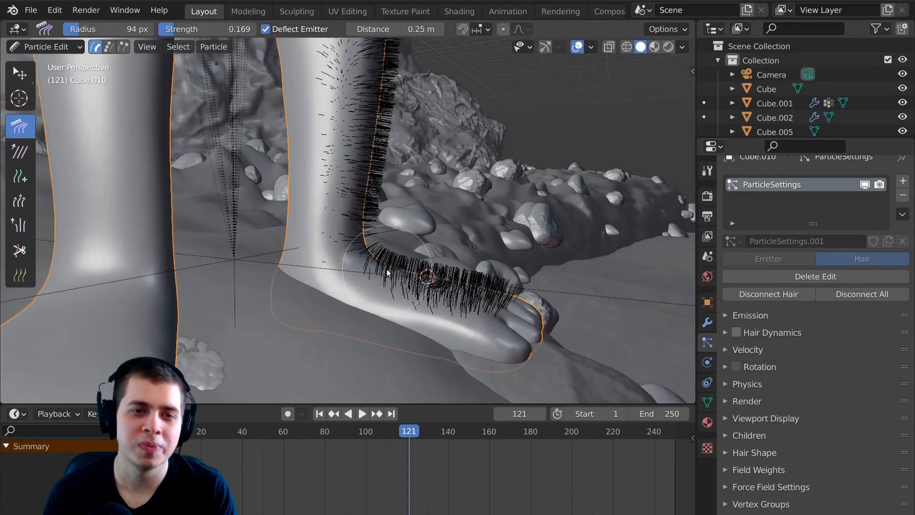
Resize the particle comb brush for the foot hair and extend the hair weight down the front of the lower leg.
key("f")
left_click(455, 266)
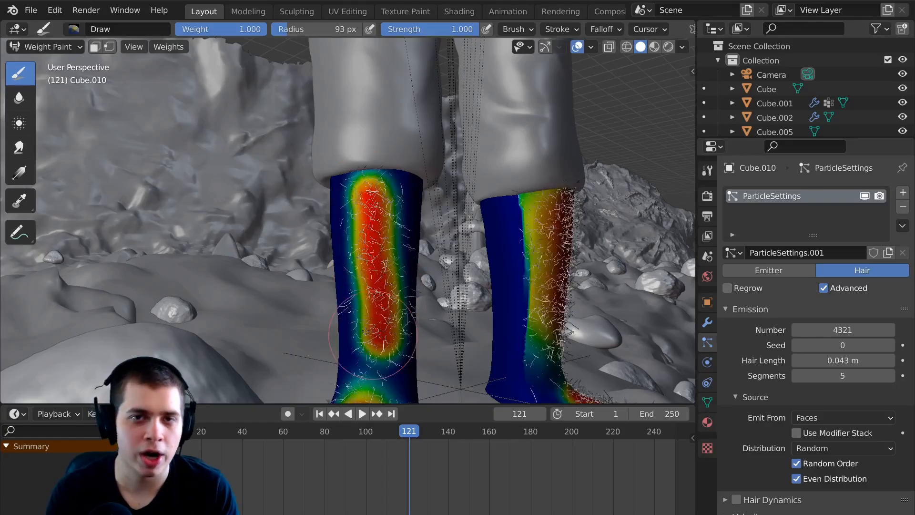
mouse_move(364, 331)
left_mouse_down()
mouse_move(381, 214)
mouse_move(386, 300)
left_mouse_up()
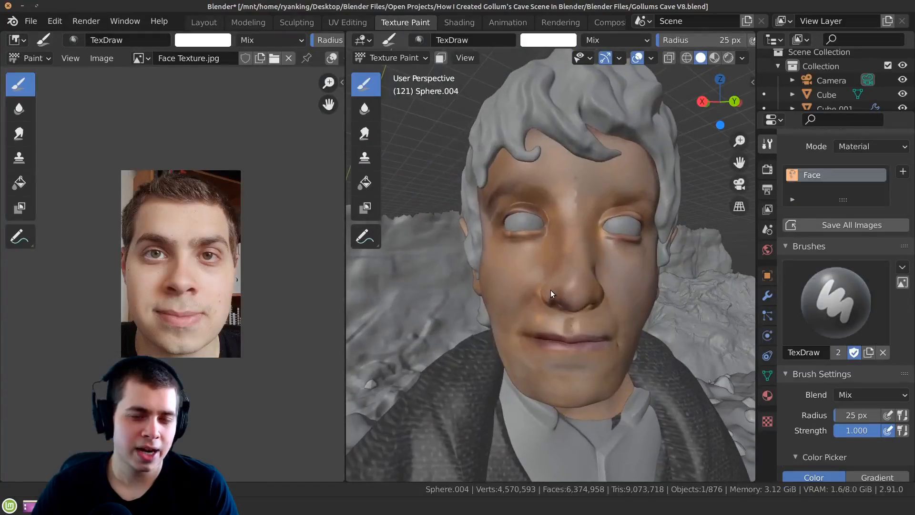
Line up the front and sides of the standing figure's head with the face photo stencil for texture painting.
mouse_move(550, 290)
middle_mouse_down()
mouse_move(534, 313)
mouse_move(480, 276)
mouse_move(487, 258)
middle_mouse_up()
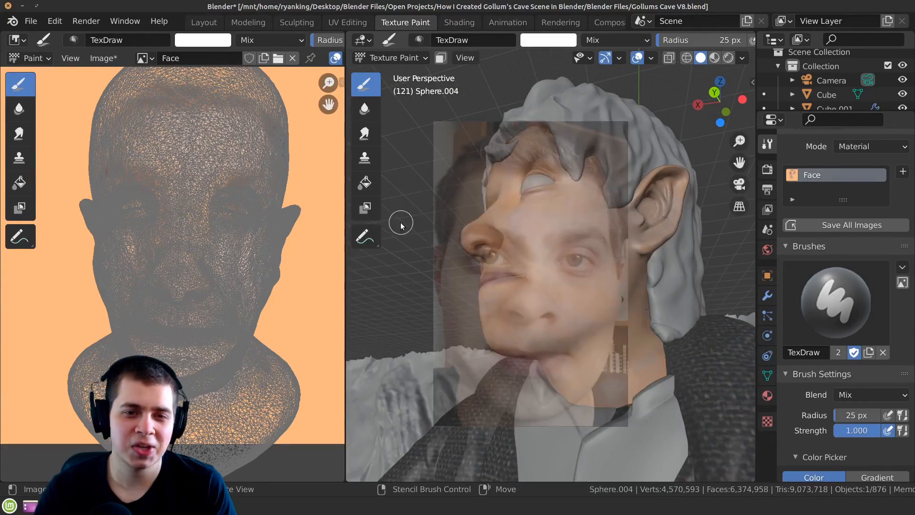
middle_click_drag(401, 225, 529, 283)
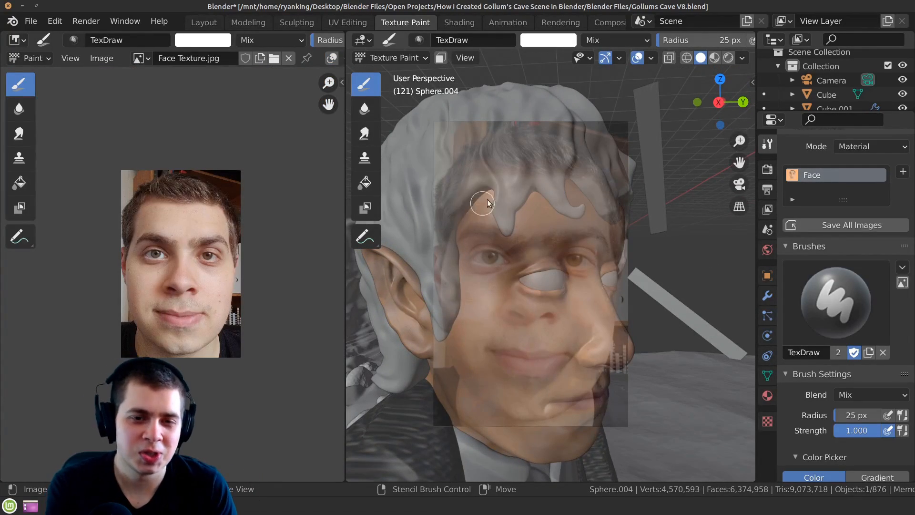
middle_click_drag(465, 246, 435, 230)
middle_click_drag(557, 269, 513, 253)
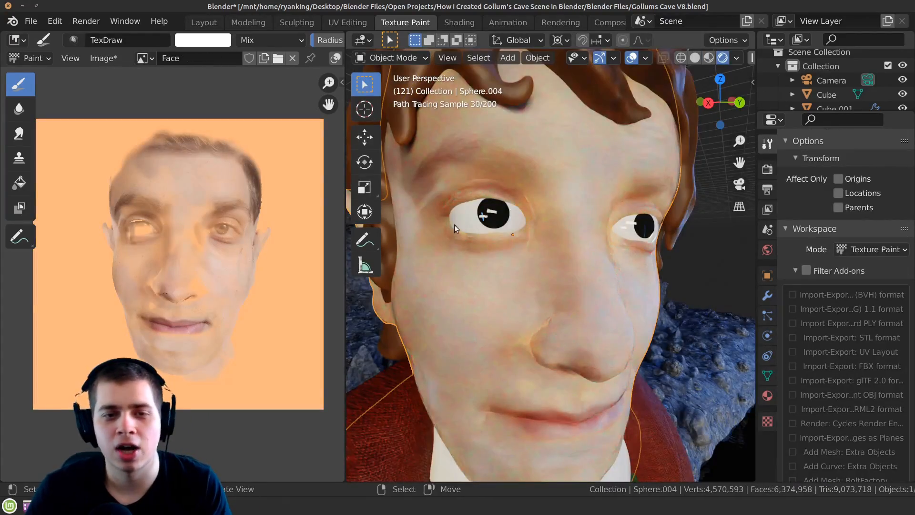
Examine the painted face in rendered shading and display Face Texture.jpg in the image editor for comparison.
middle_click_drag(443, 241, 522, 258)
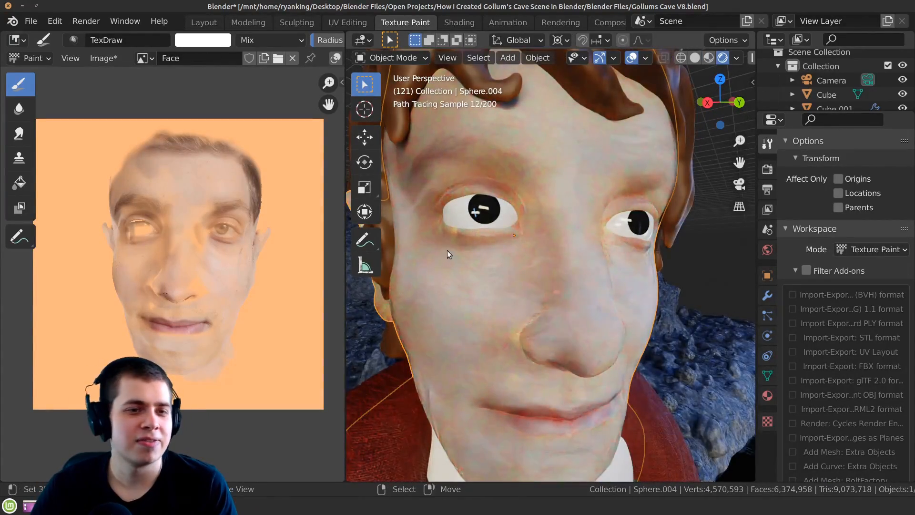
middle_click_drag(448, 251, 444, 244)
key("z")
left_click(524, 253)
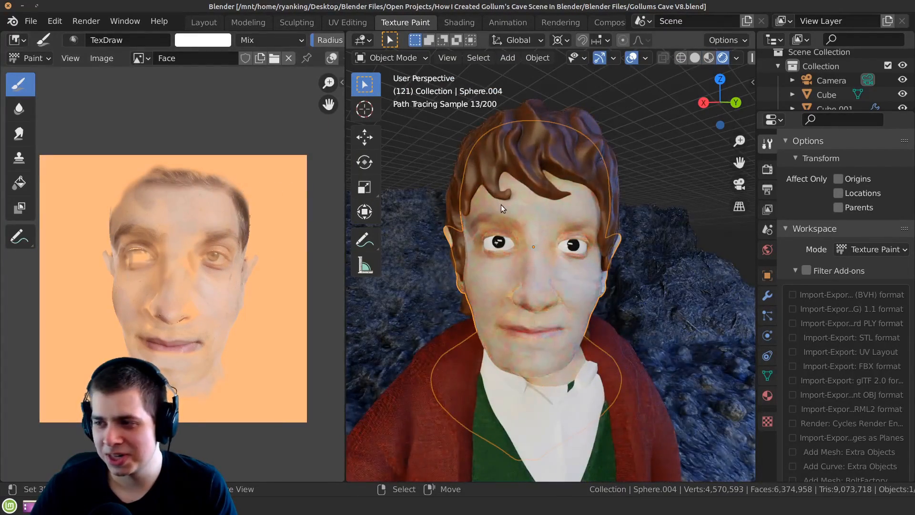
left_click(141, 58)
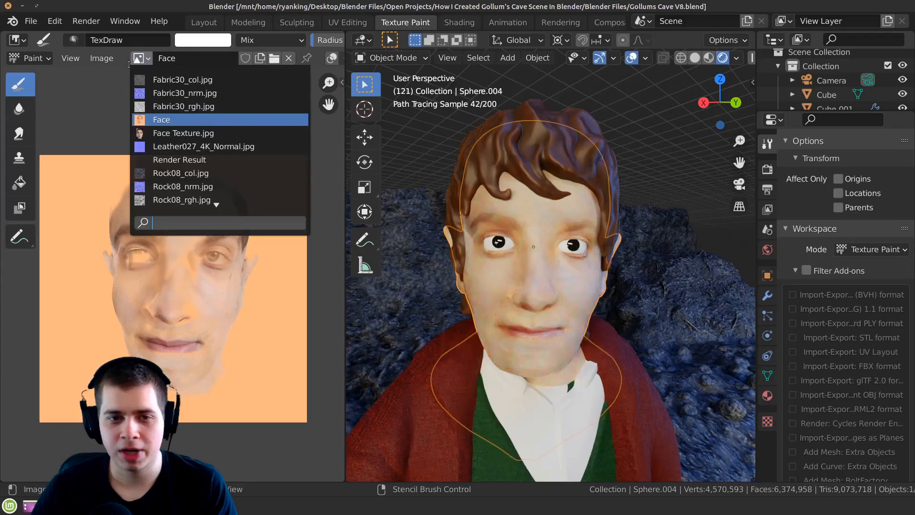
left_click(157, 133)
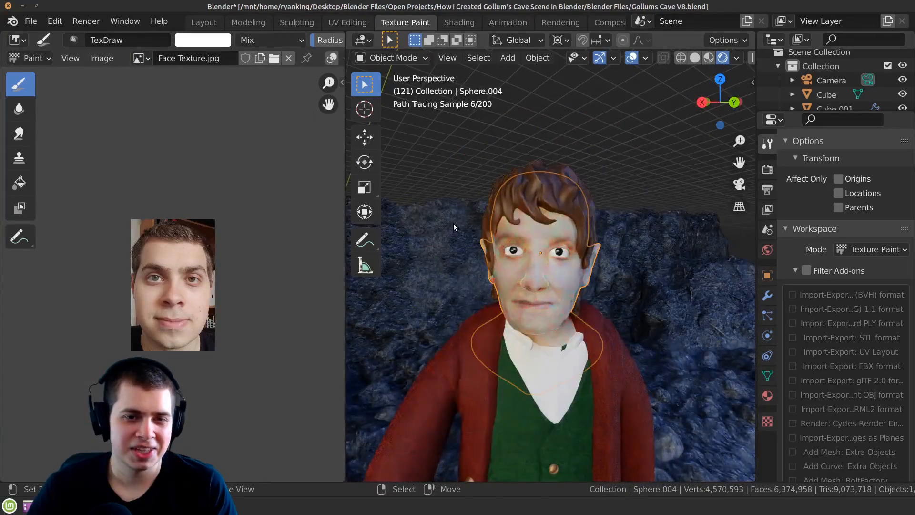
mouse_move(454, 228)
middle_mouse_down()
mouse_move(481, 235)
mouse_move(460, 199)
middle_mouse_up()
scroll(471, 224, "up", 2)
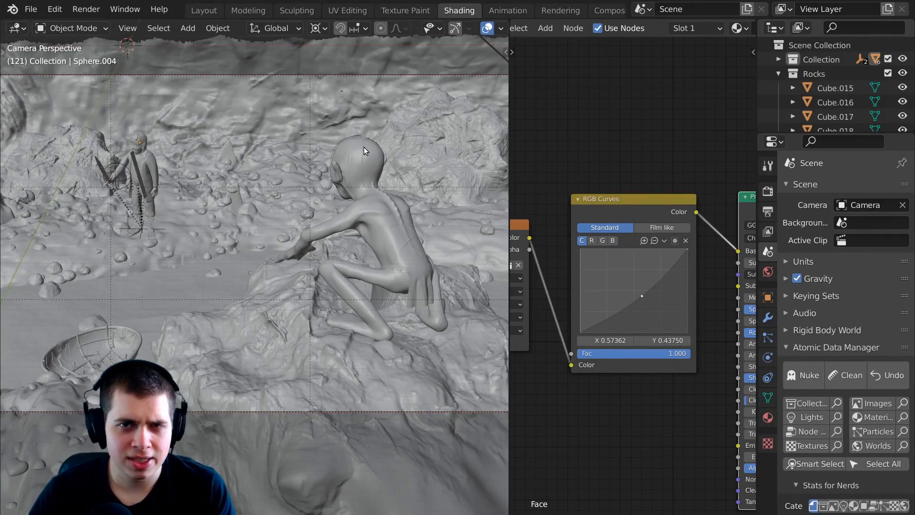
scroll(310, 352, "down", 3)
middle_click_drag(335, 349, 311, 344, "shift")
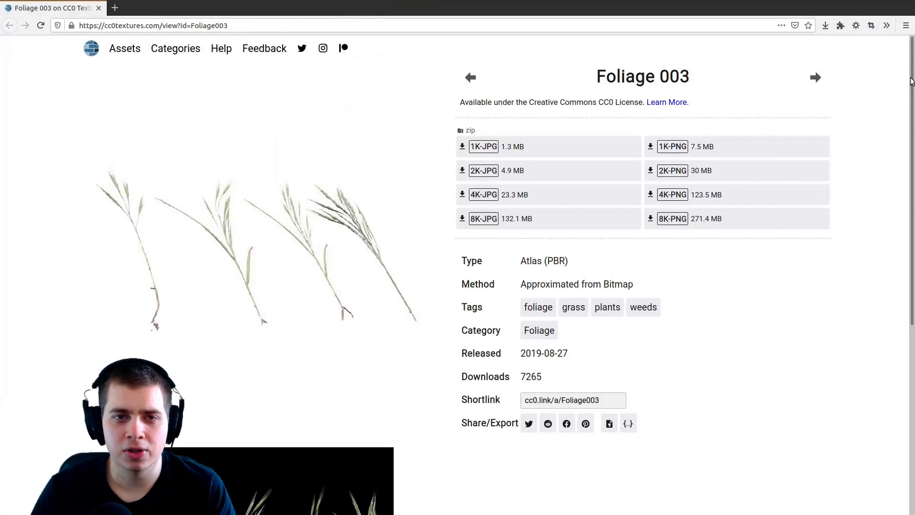
Switch to the browser, look over the Foliage 003 and Foliage 002 pages on CC0 Textures, and download Foliage 002.
left_click_drag(911, 78, 884, 42)
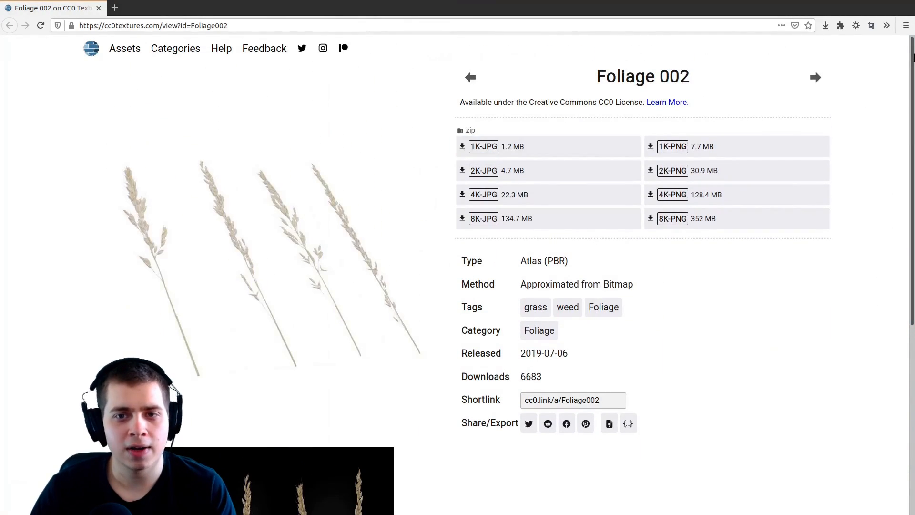
left_click_drag(910, 61, 813, 44)
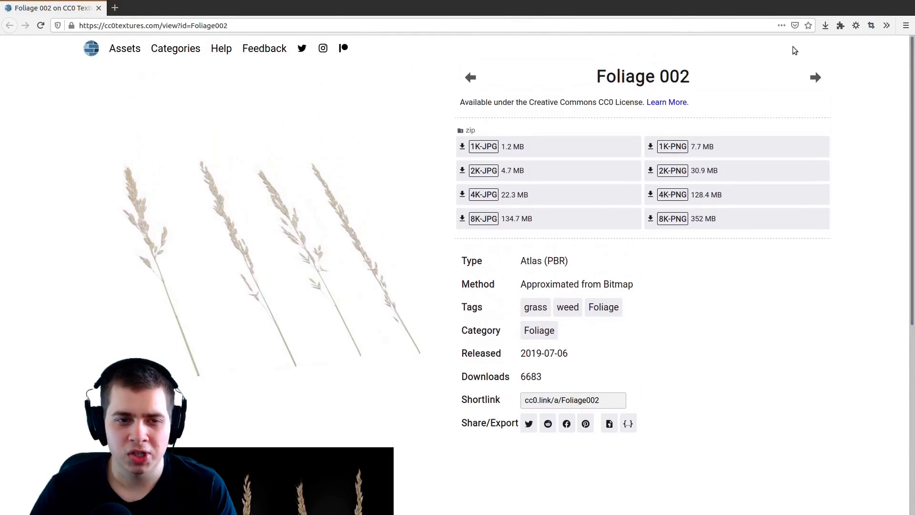
left_click(510, 172)
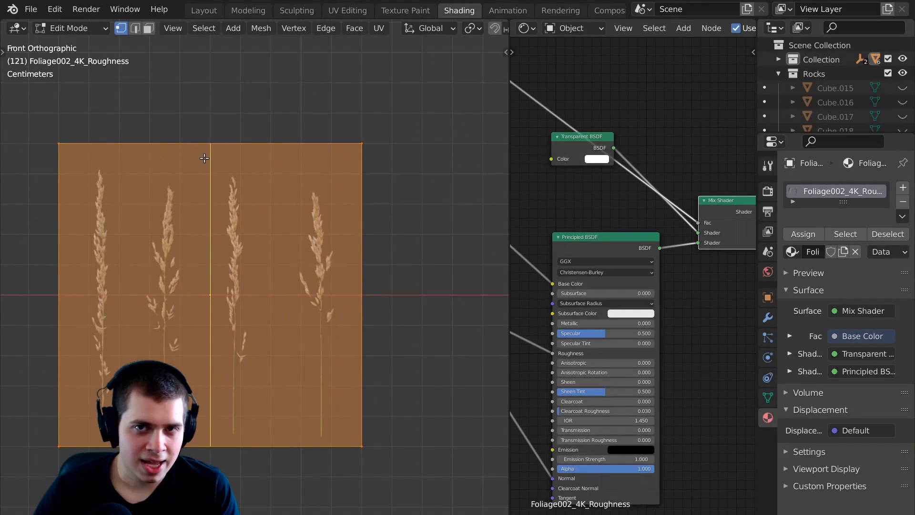
Add loop cuts to the Foliage002 plane to divide it into four vertical strips, one per grass stalk.
key("ctrl+r")
left_click(210, 156)
right_click(145, 147)
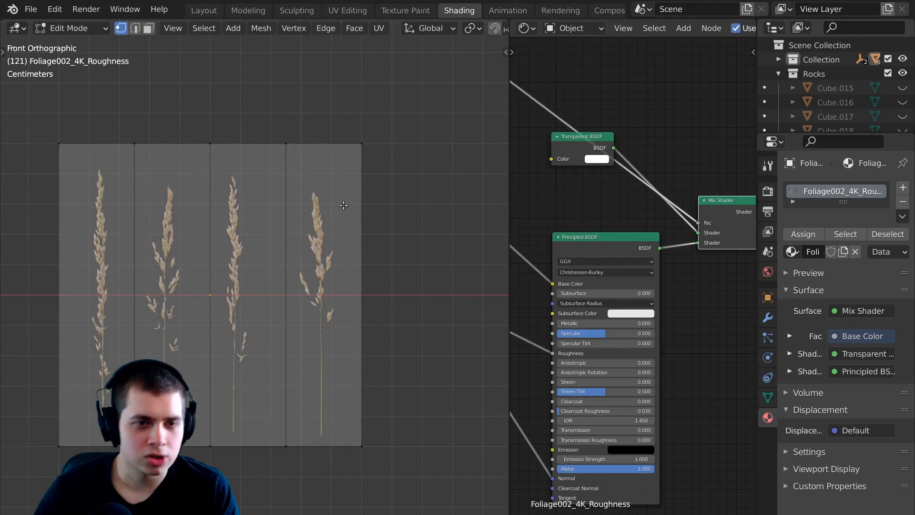
Separate the foliage plane's end strip on the positive X side into its own object and leave Edit Mode.
scroll(361, 178, "down", 1)
left_click_drag(380, 143, 272, 435)
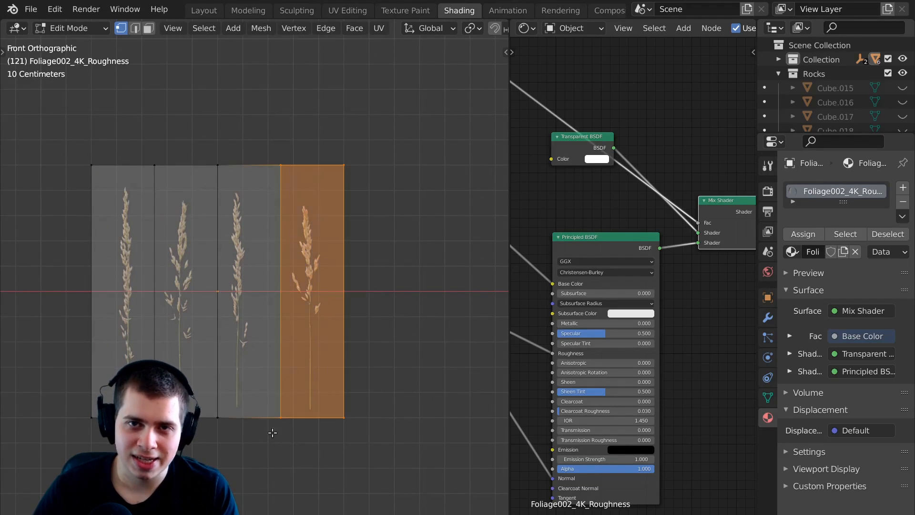
key("p")
left_click(302, 350)
key("Tab")
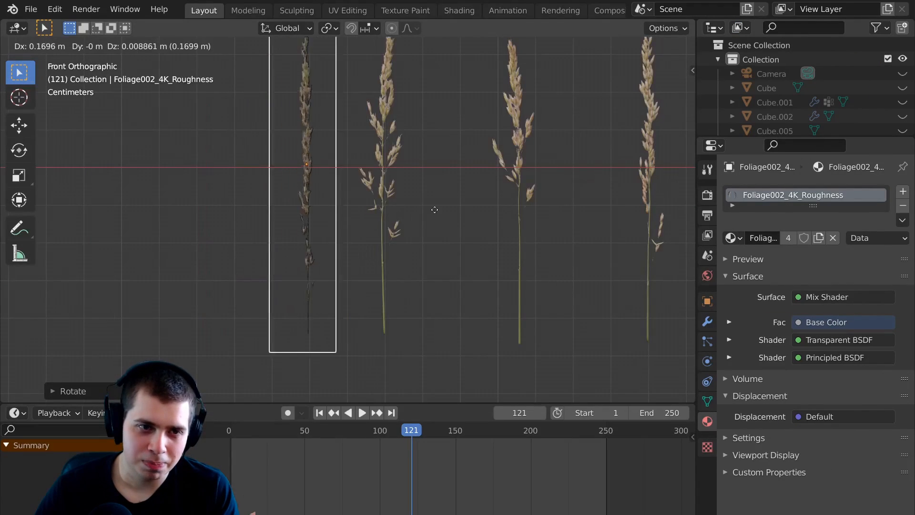
Move the first grass stalk strip next to its neighbour and tilt it outward.
left_click(483, 210)
key("r")
left_click(486, 192)
key("g")
left_click(480, 189)
Move the remaining grass stalk strips in beside the first two to form a clump.
left_click(517, 186)
key("g")
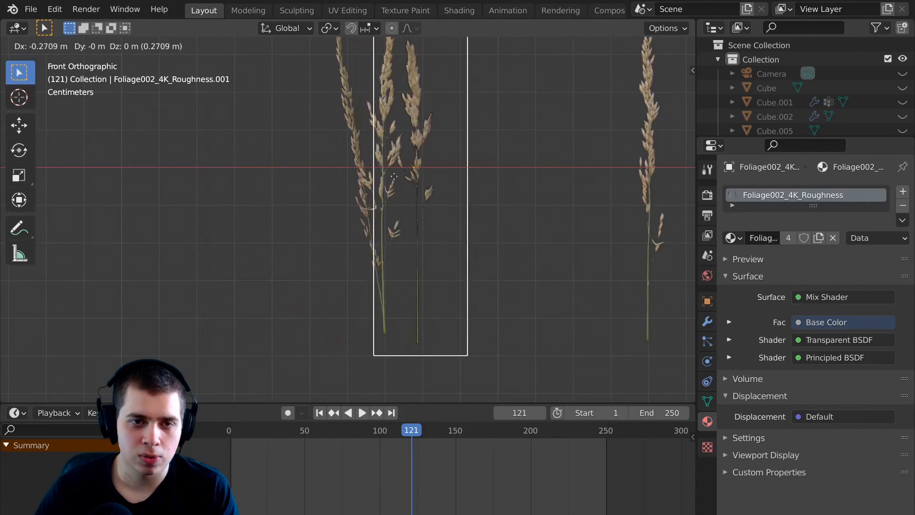
left_click(381, 187)
left_click(467, 267)
key("g")
left_click(509, 275)
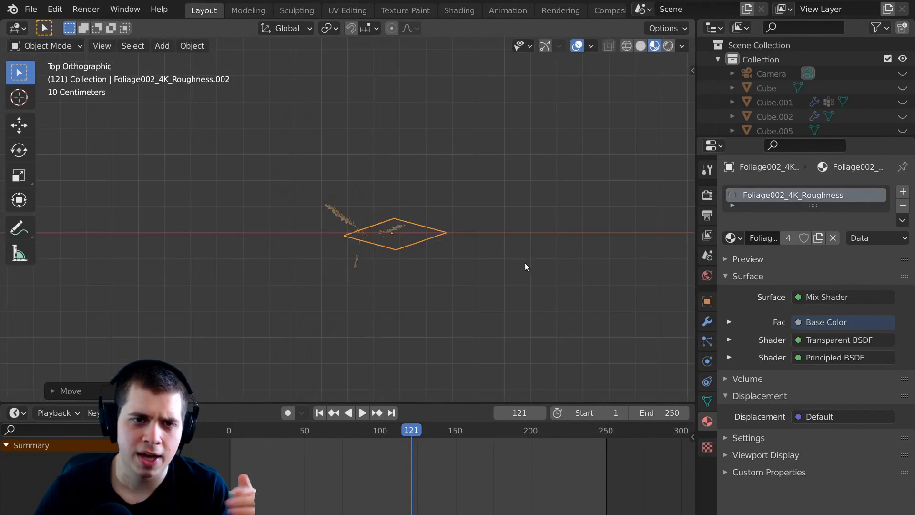
Rotate a stalk strip in top view so the clump's planes face different directions.
scroll(523, 257, "up", 5)
key("r")
key("r")
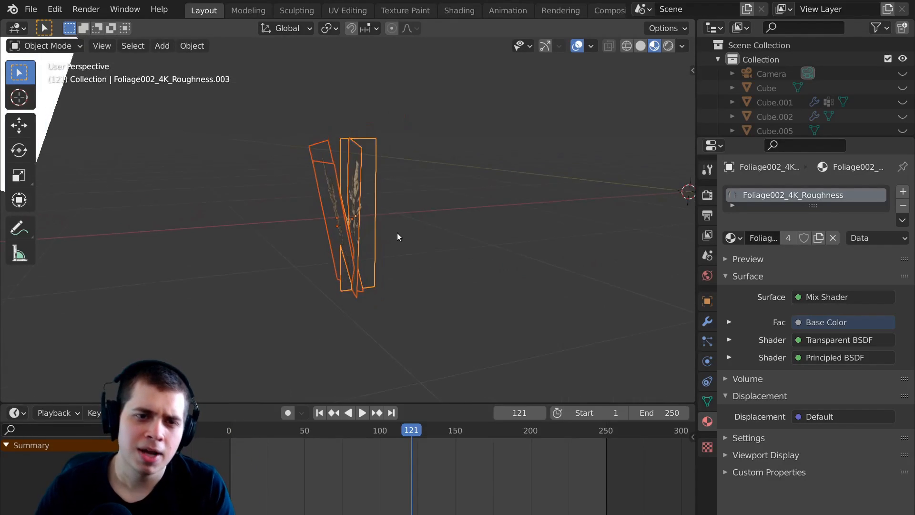
Rotate the grass clump and the second set of four flat foliage strips about the X axis.
key("r")
key("x")
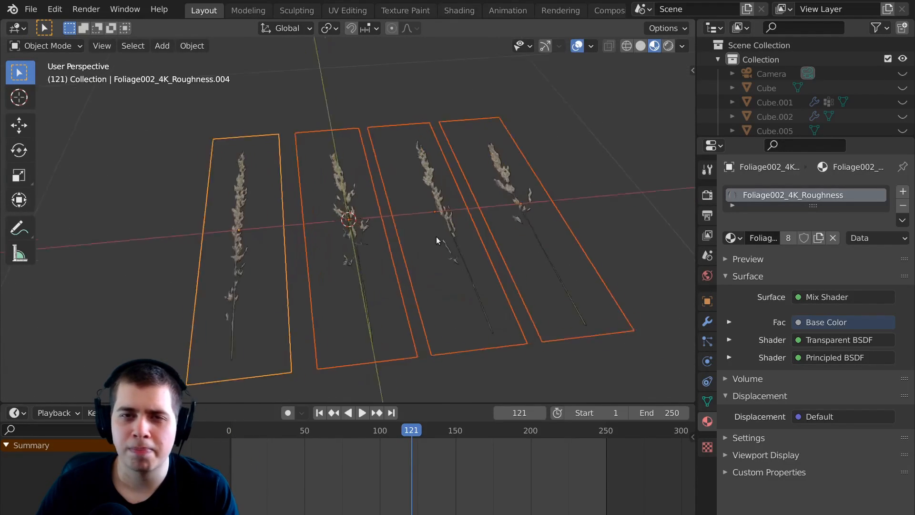
key("r")
key("x")
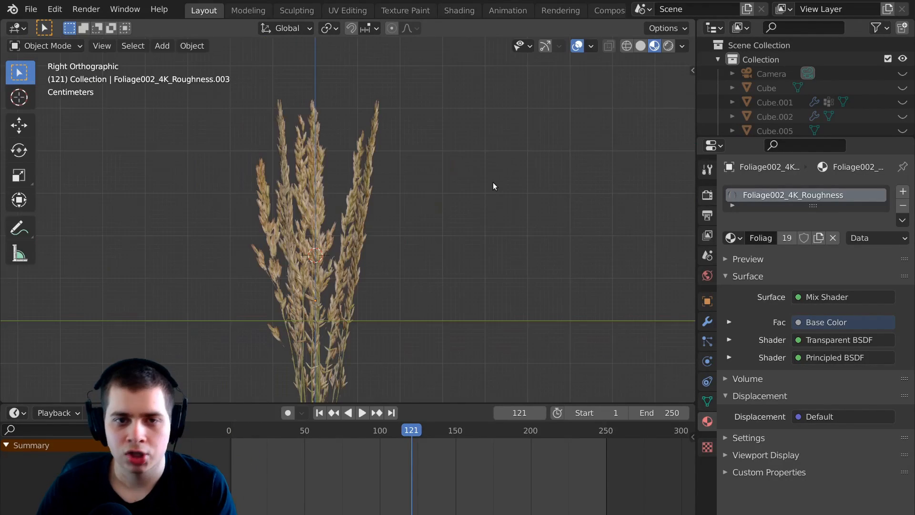
Select all the Foliage002 stalks in front view and move them away from the origin.
key("KP_1")
scroll(536, 205, "down", 5)
key("a")
key("g")
left_click(504, 238)
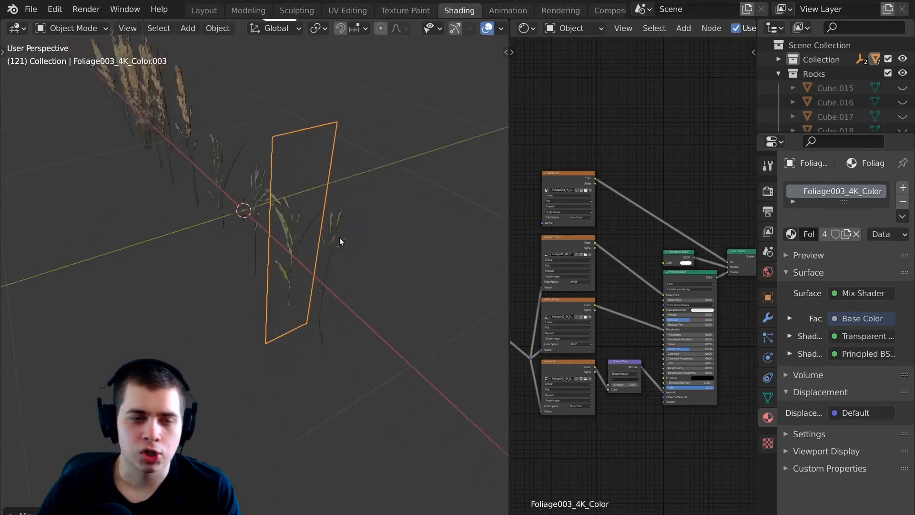
Move the green Foliage003 stalk planes into place to build fuller crossed plants.
middle_click_drag(339, 238, 376, 237)
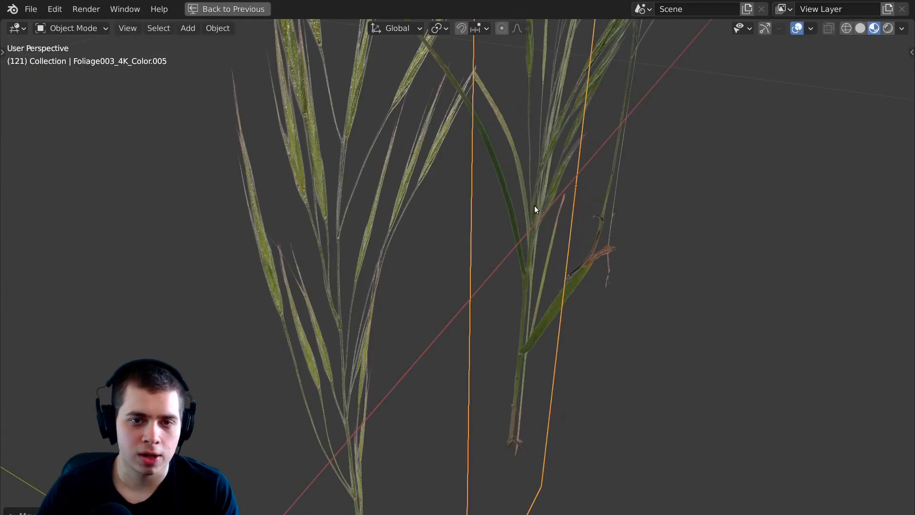
scroll(534, 206, "up", 3)
middle_click_drag(676, 151, 524, 238)
key("g")
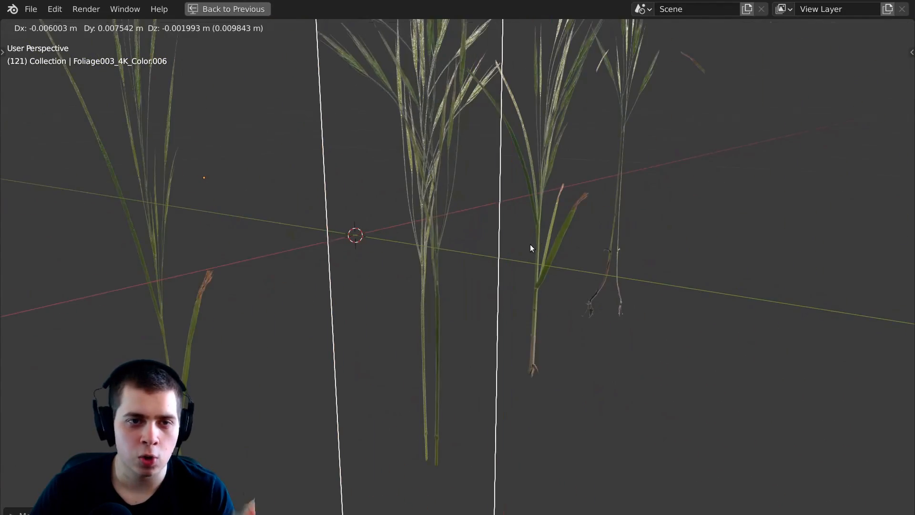
left_click(554, 236)
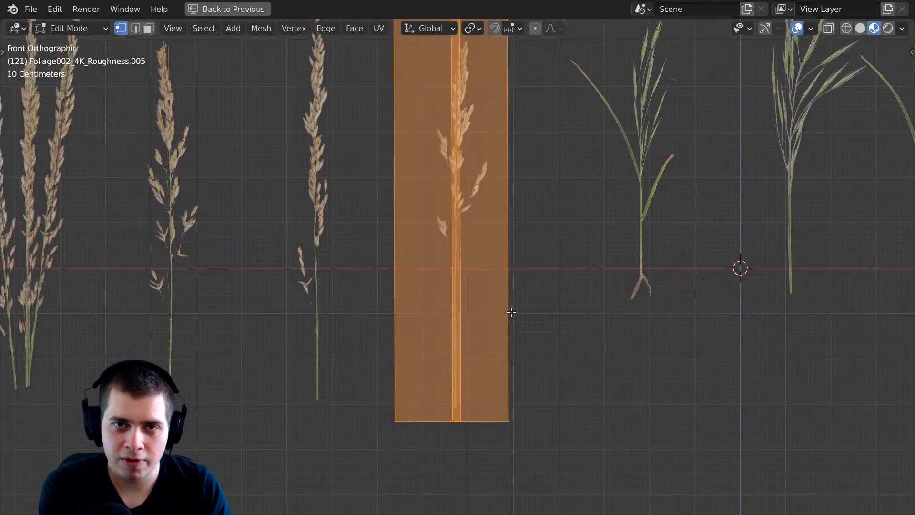
Move the Foliage002 plant meshes upward in Edit Mode so their stem bases sit at their object origins.
key("g")
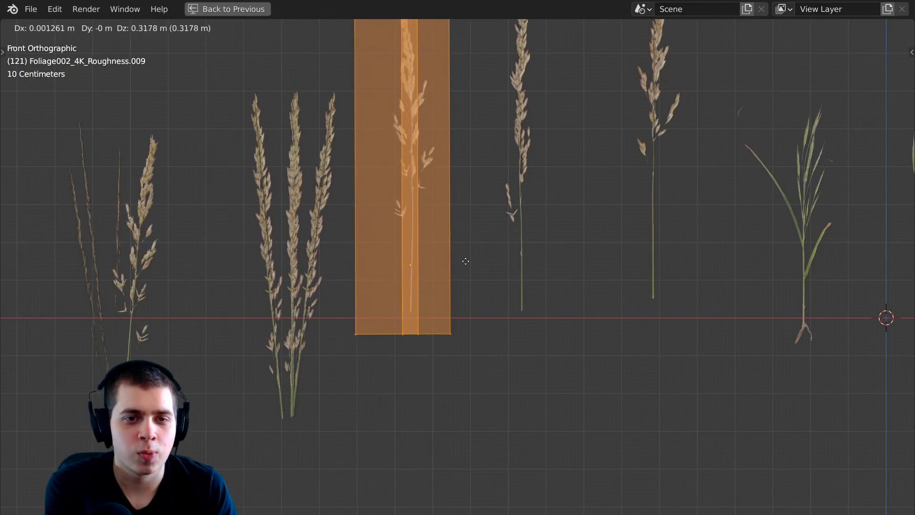
left_click(467, 261)
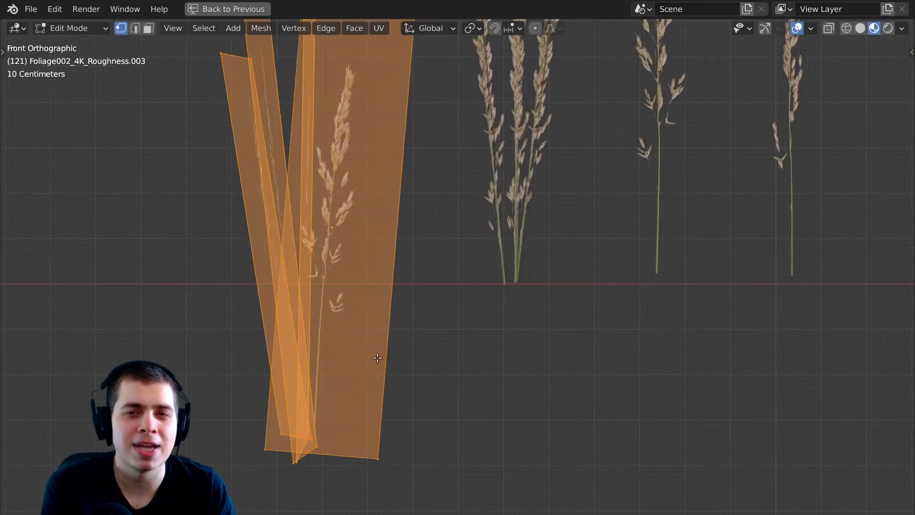
key("g")
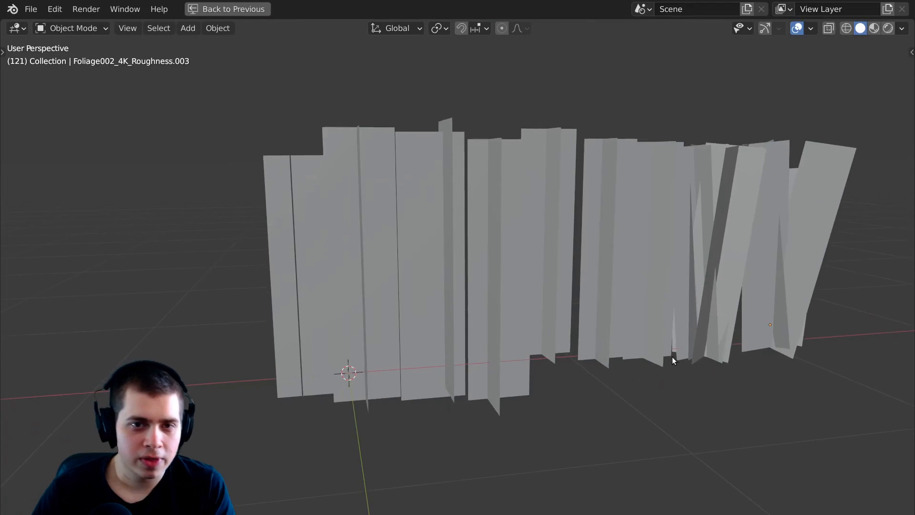
Preview the plants' materials and move the whole row of foliage along the X axis, off the cave terrain towards the spare rocks.
key("z")
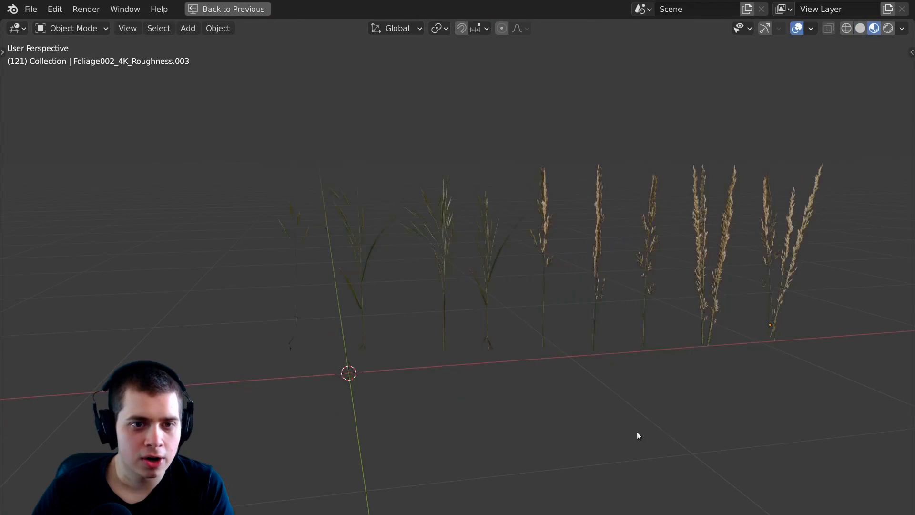
middle_click_drag(654, 430, 567, 445, "shift")
middle_click_drag(643, 383, 536, 416, "shift")
scroll(552, 412, "up", 7)
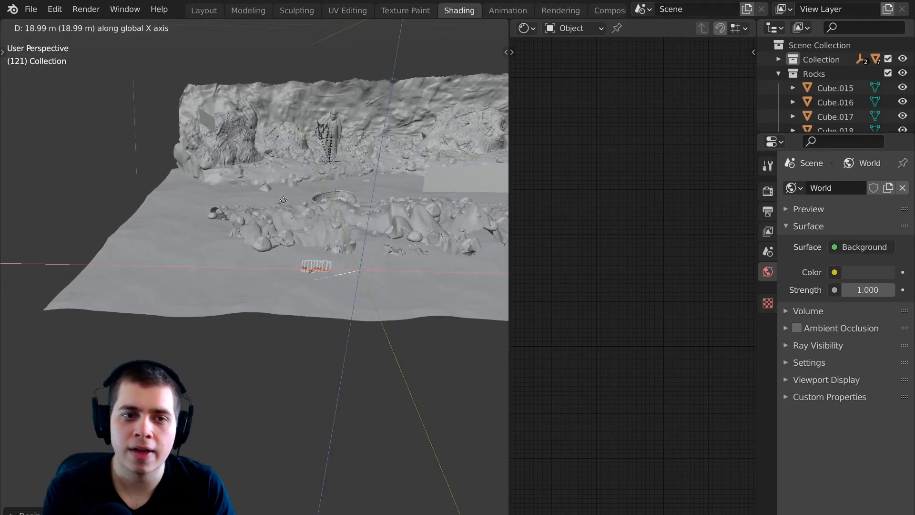
key("Return")
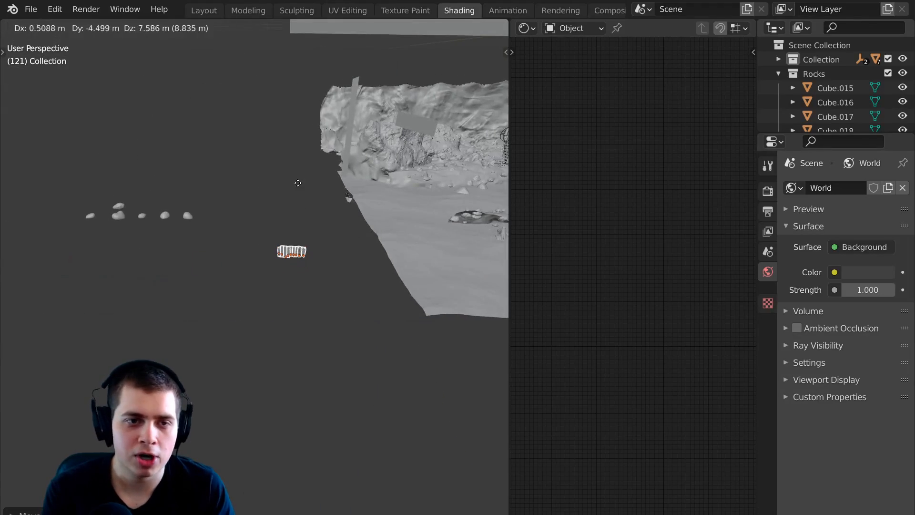
key("s")
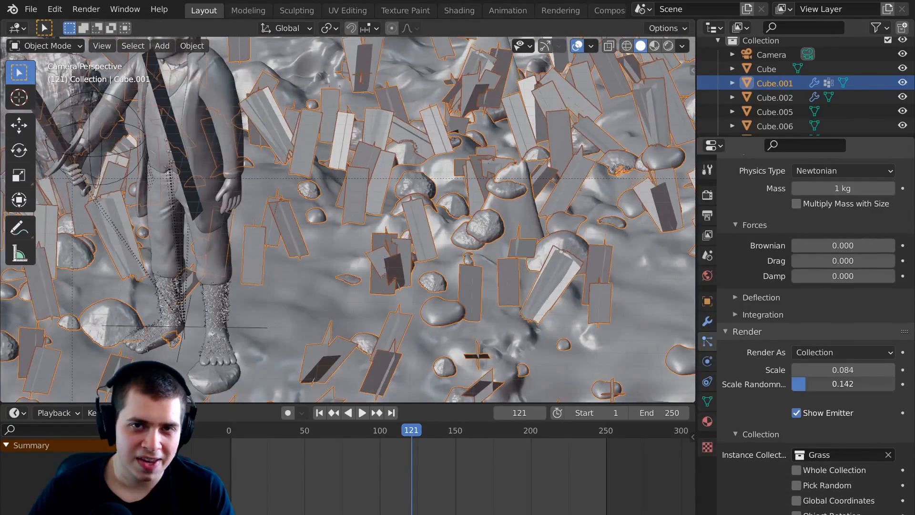
Increase the grass particles' scale randomness and paint Grass vertex group weights on the cave floor around the rocks with brush weight 1.000.
left_click_drag(824, 384, 855, 383)
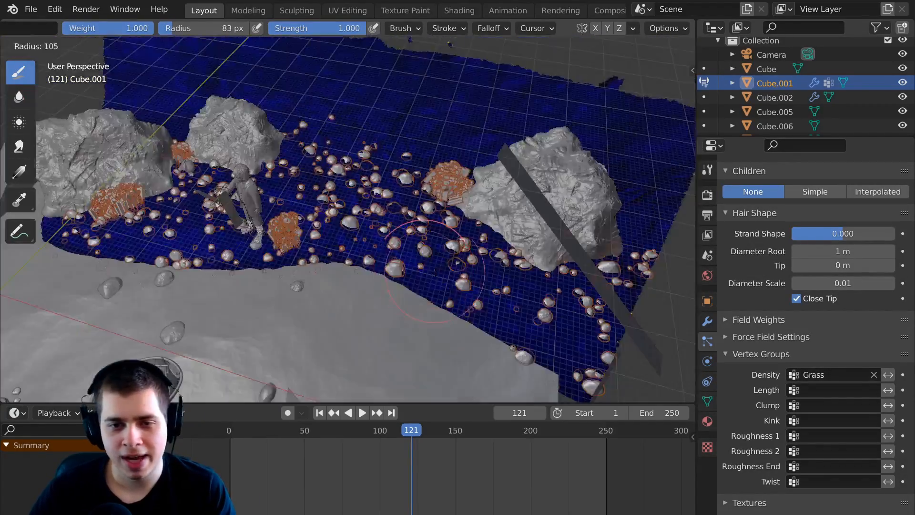
middle_click_drag(524, 267, 544, 274)
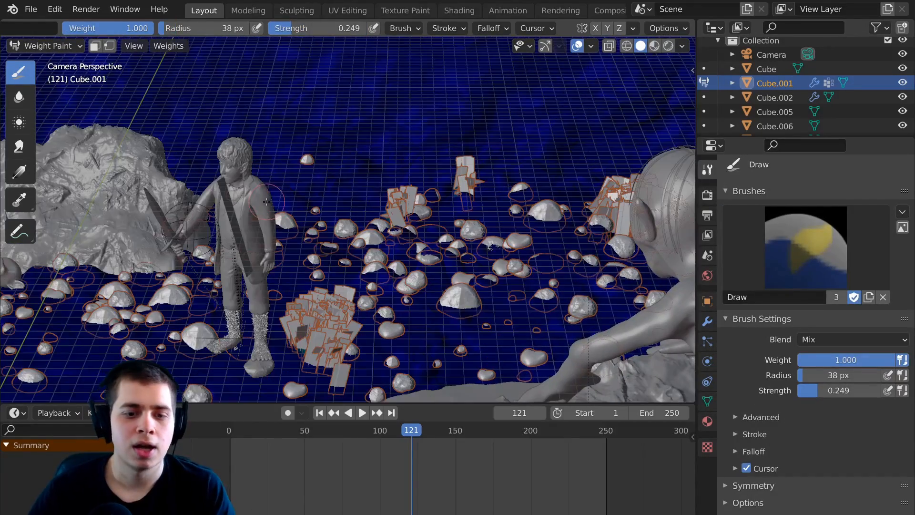
middle_click_drag(267, 201, 290, 202, "shift")
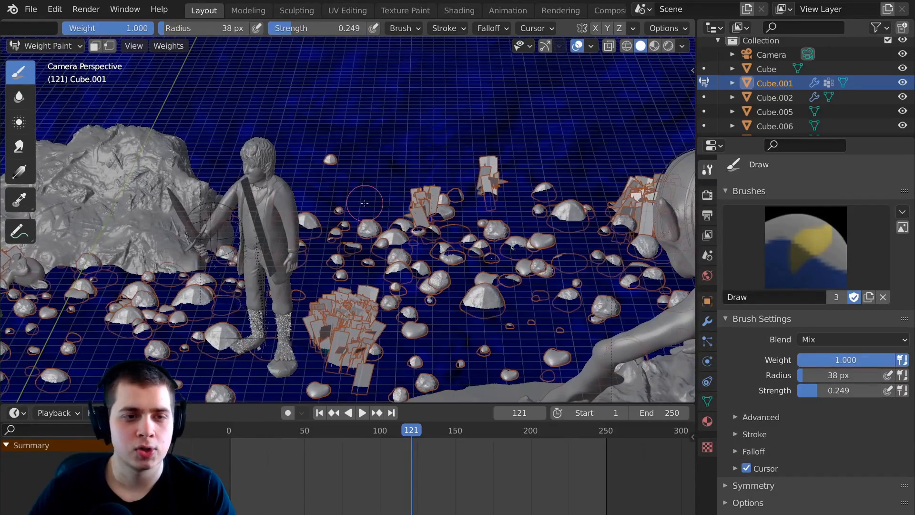
left_click_drag(360, 203, 392, 210)
key("KP_0")
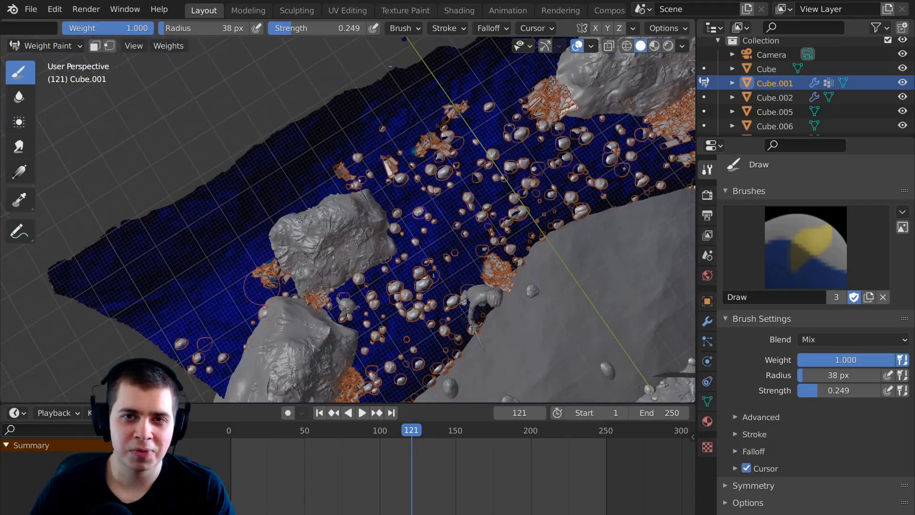
key("KP_0")
key("f")
left_click(312, 353)
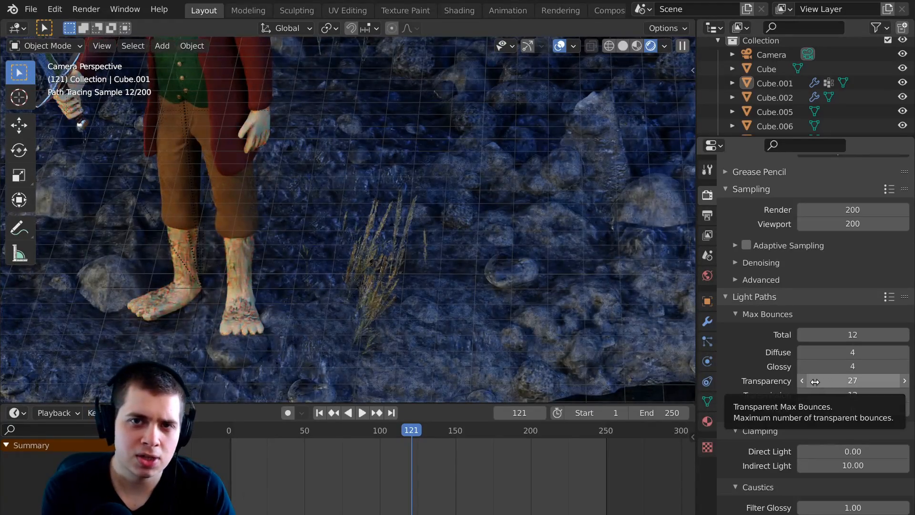
Change the maximum number of transparency bounces in the render's light path settings.
left_click(814, 382)
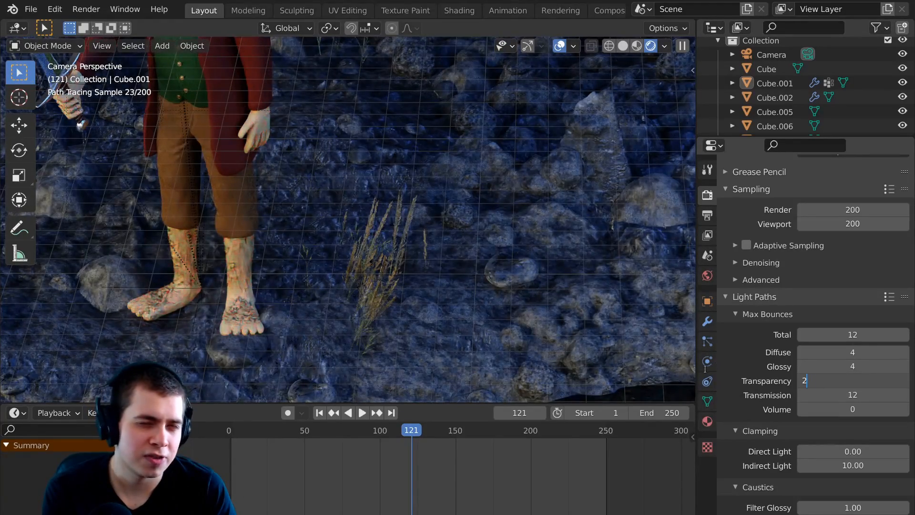
type("10")
key("Return")
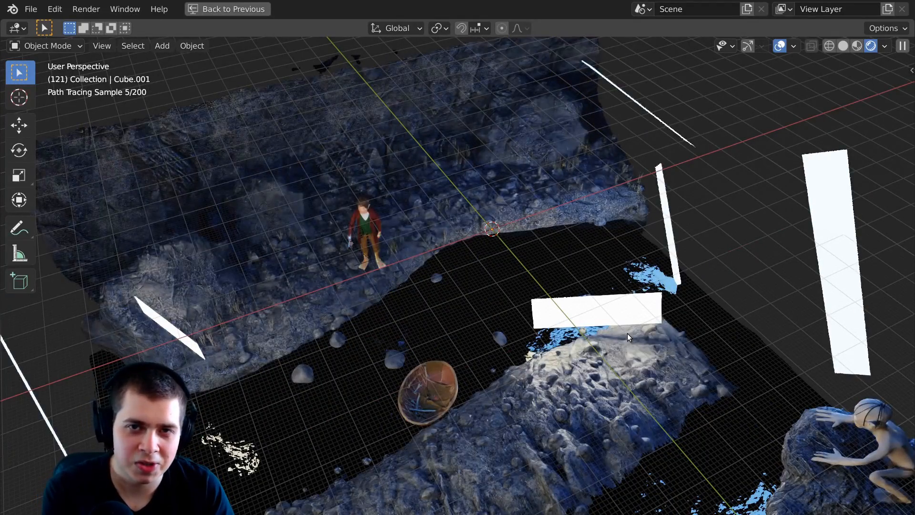
middle_click_drag(627, 333, 530, 319)
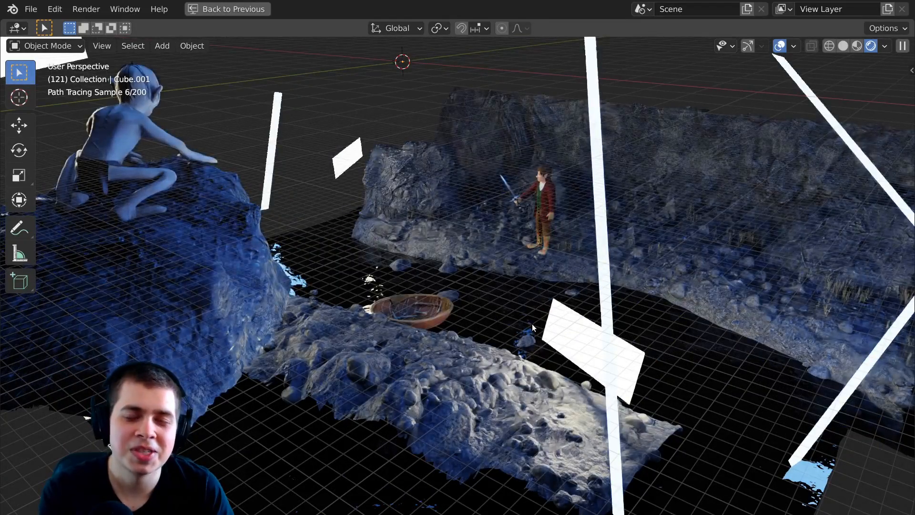